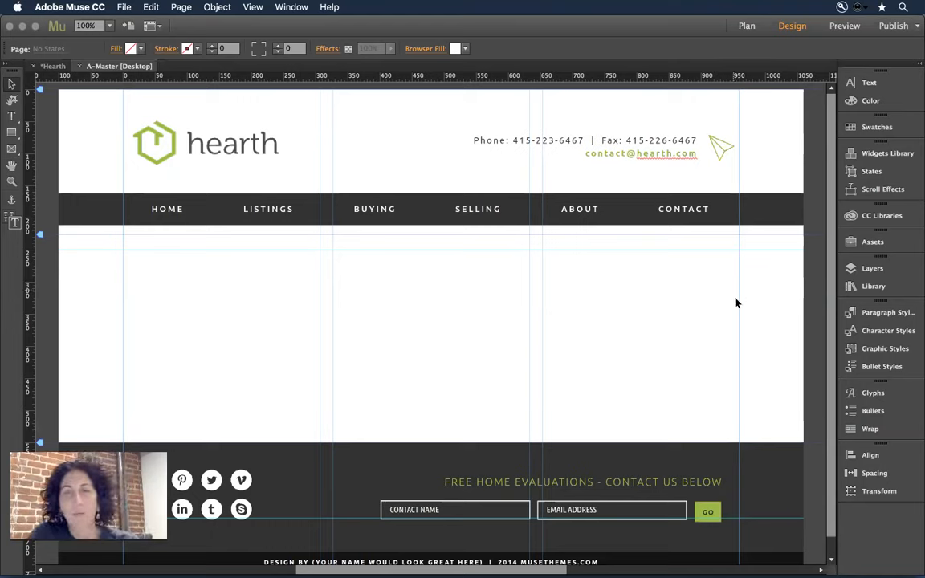
# Show the fill color of the footer's GO button with RGB sliders in the color picker
pyautogui.click(704, 513)
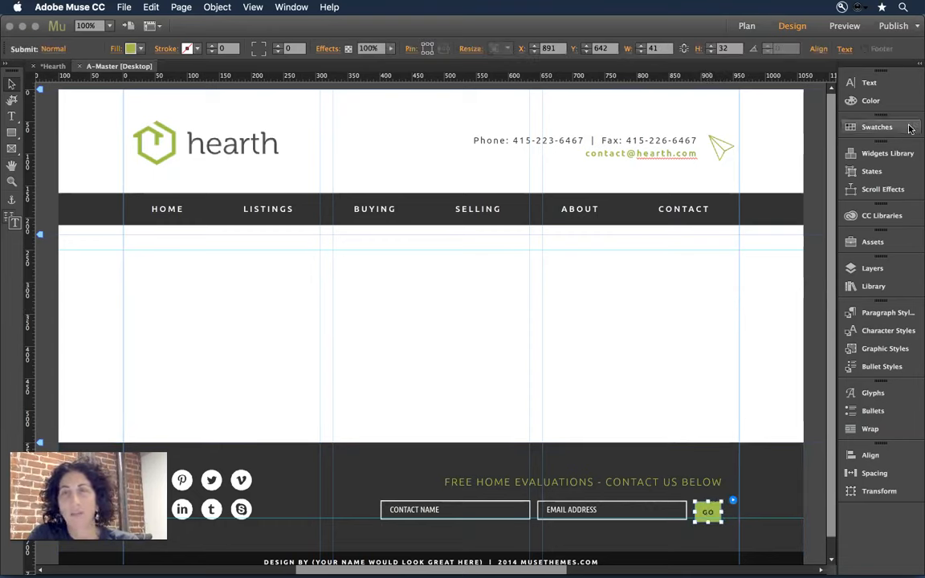
pyautogui.click(873, 102)
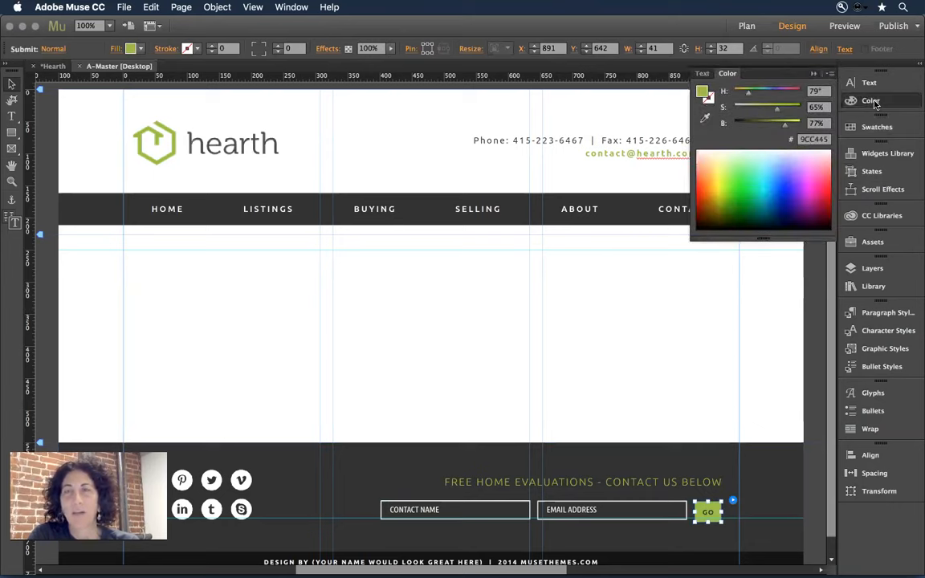
pyautogui.click(831, 74)
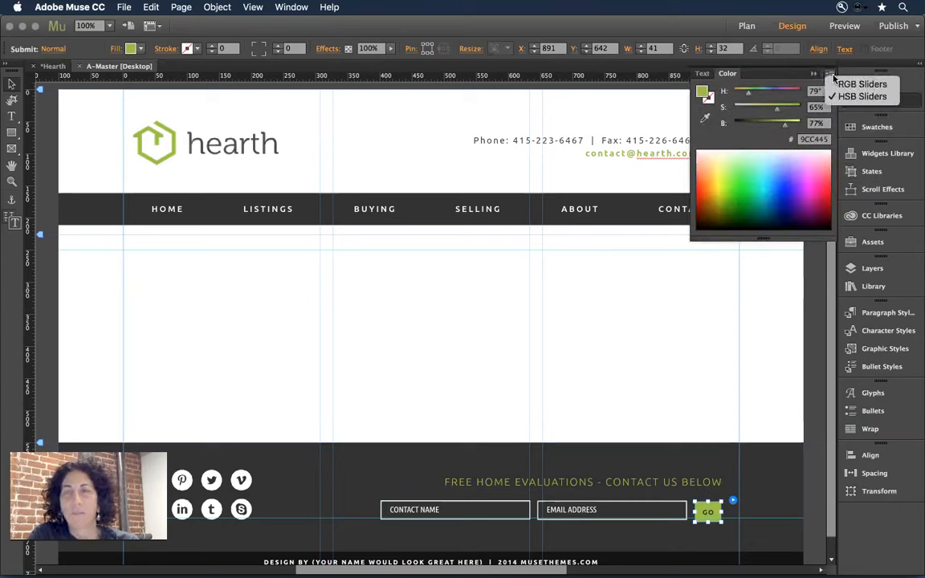
pyautogui.click(850, 85)
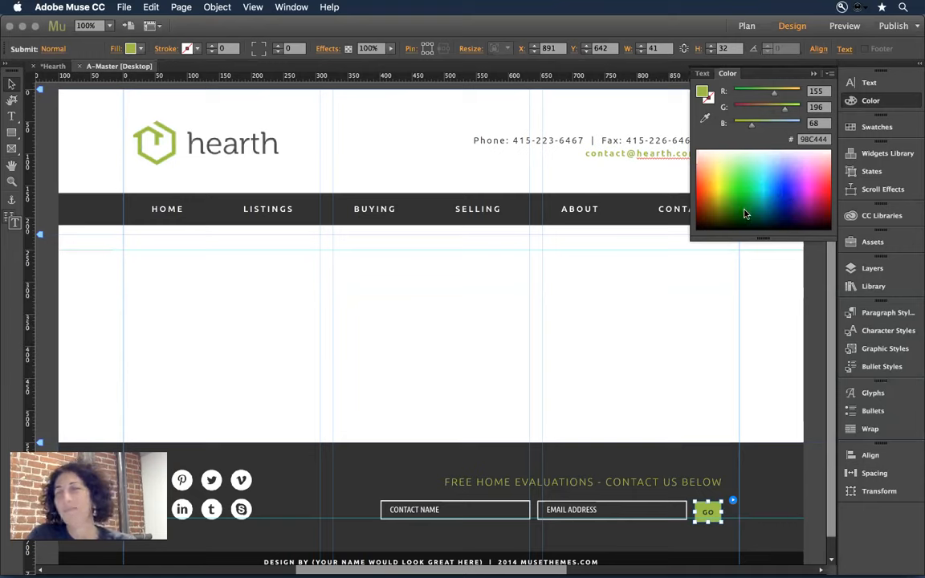
# Return the color picker to HSB sliders and lower the GO button's fill saturation to 29%
pyautogui.click(830, 75)
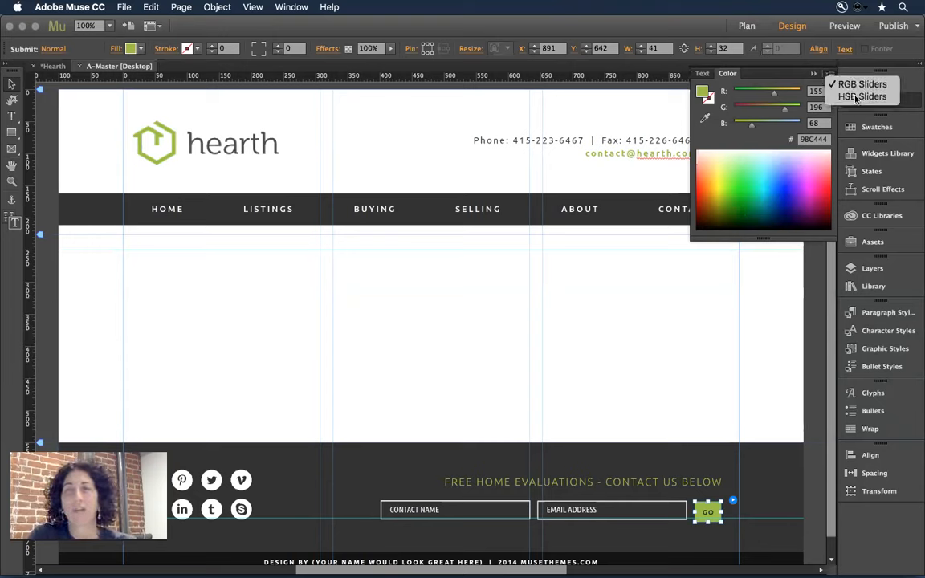
pyautogui.click(854, 96)
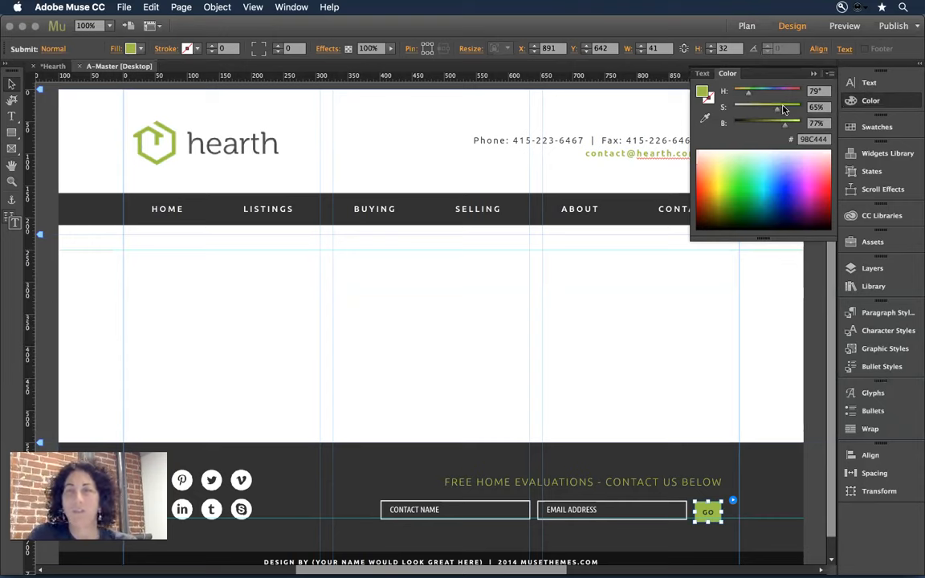
pyautogui.moveTo(776, 109); pyautogui.dragTo(751, 111)
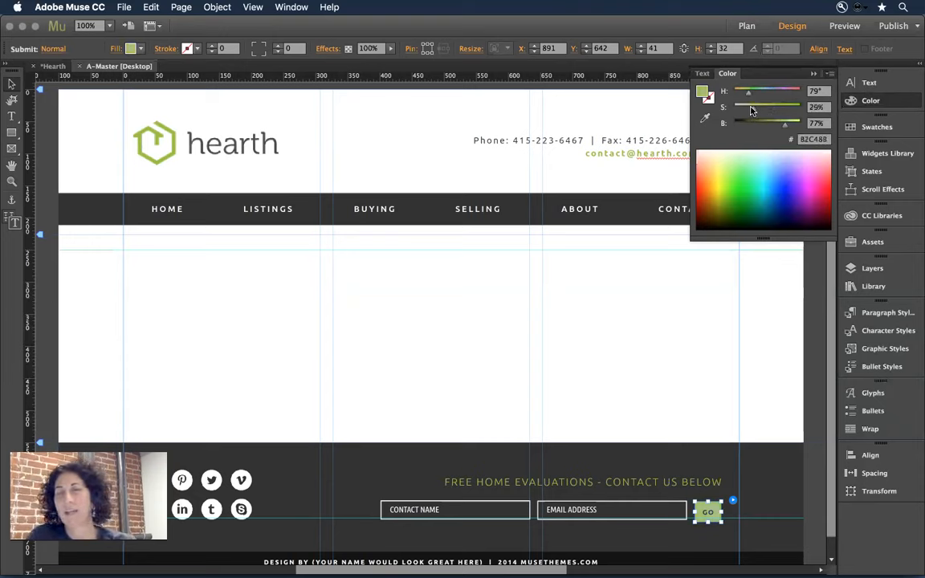
pyautogui.click(642, 297)
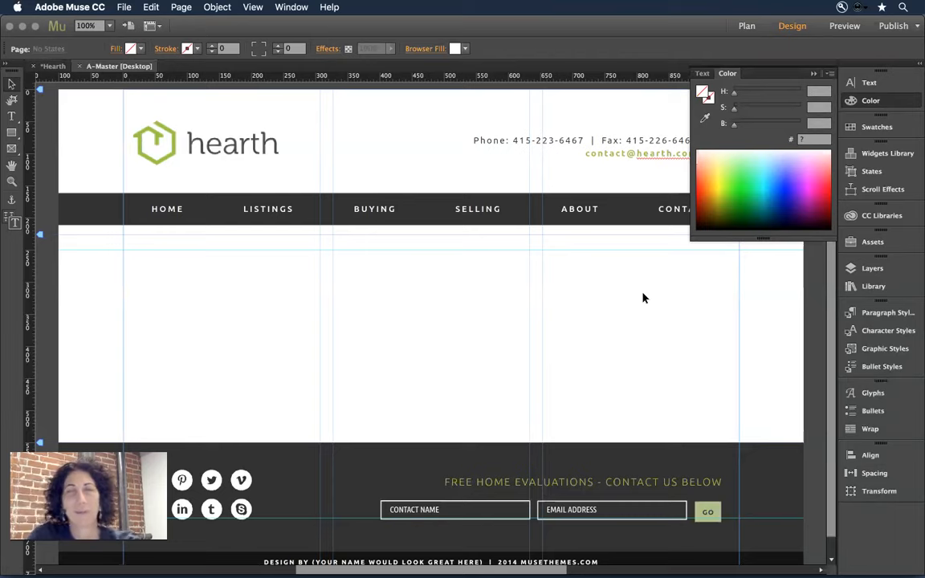
pyautogui.press('super+Tab')
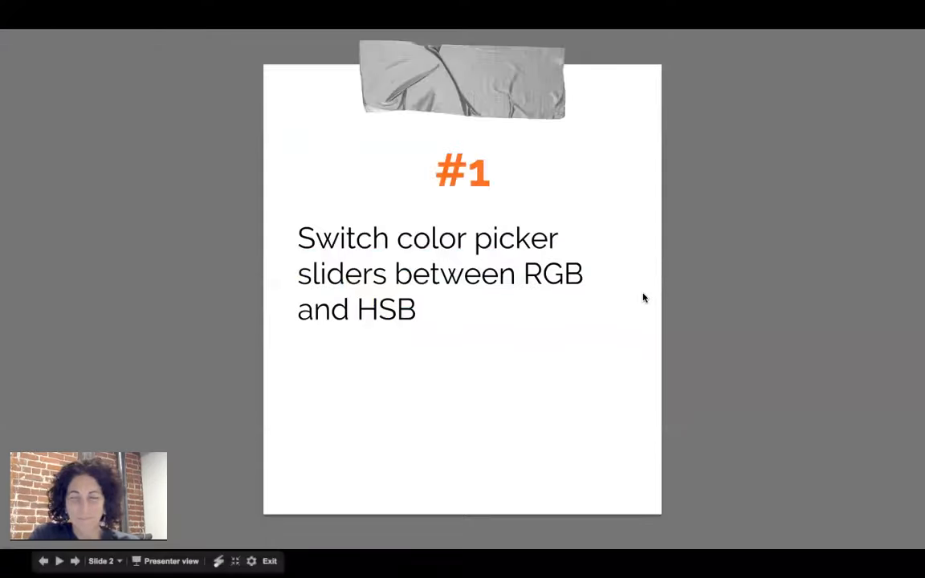
pyautogui.press('Right')
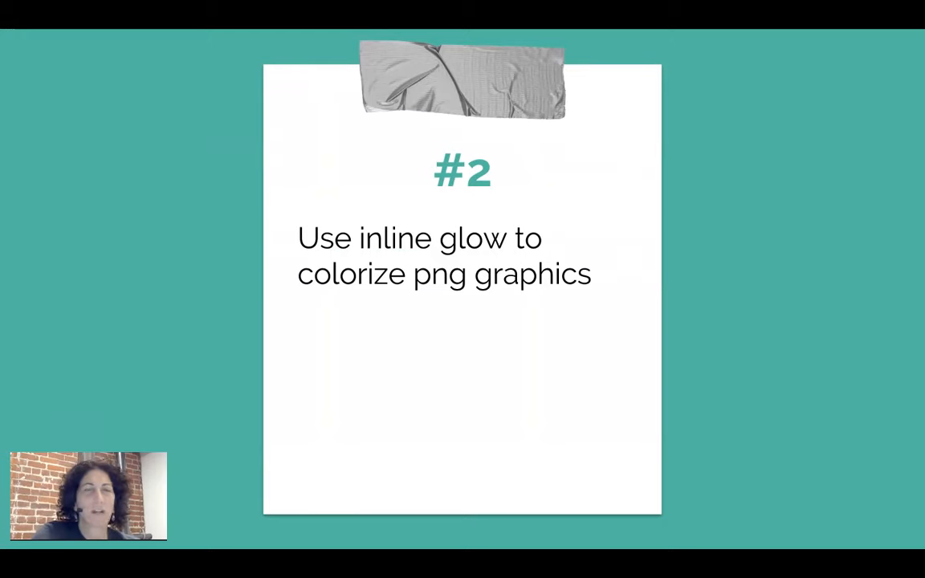
pyautogui.press('super+Tab')
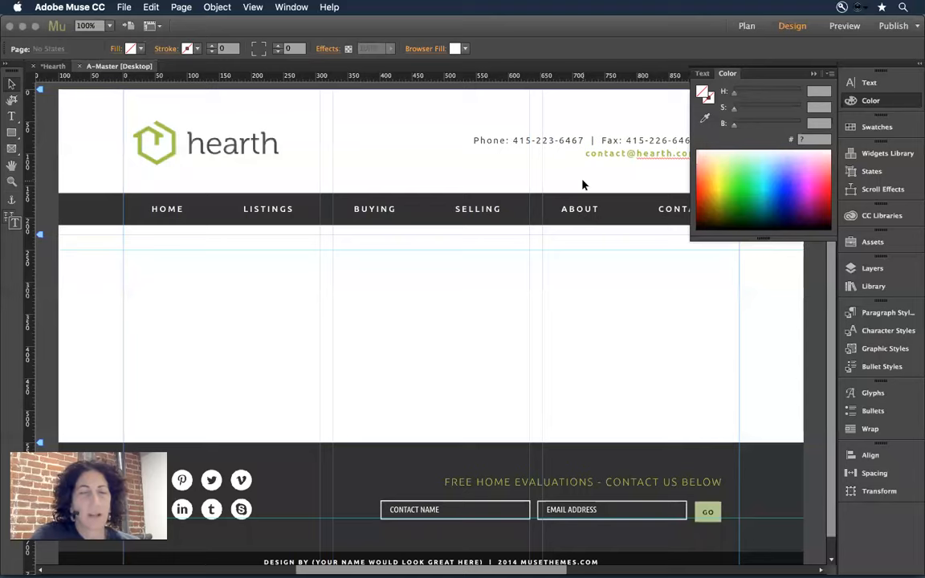
pyautogui.press('super+Tab')
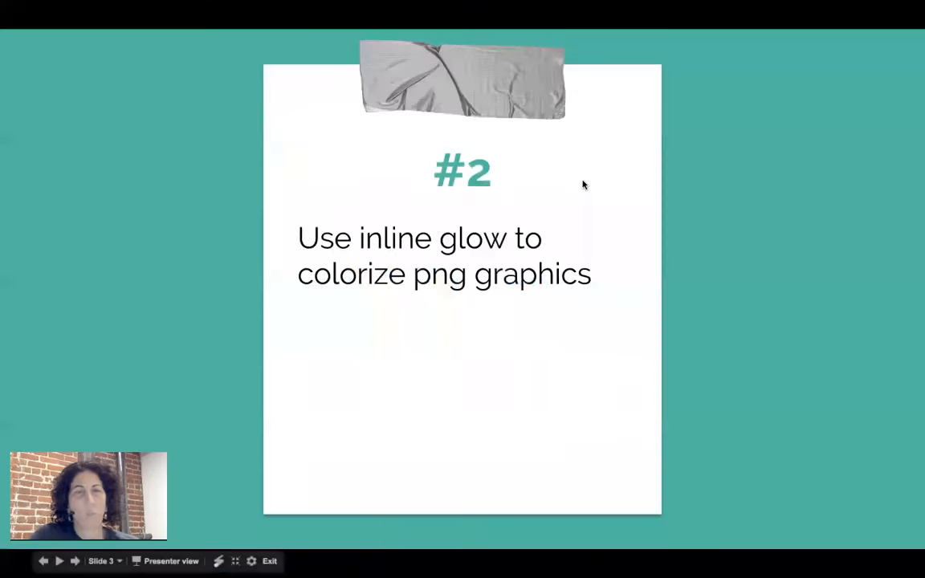
pyautogui.press('super+Tab')
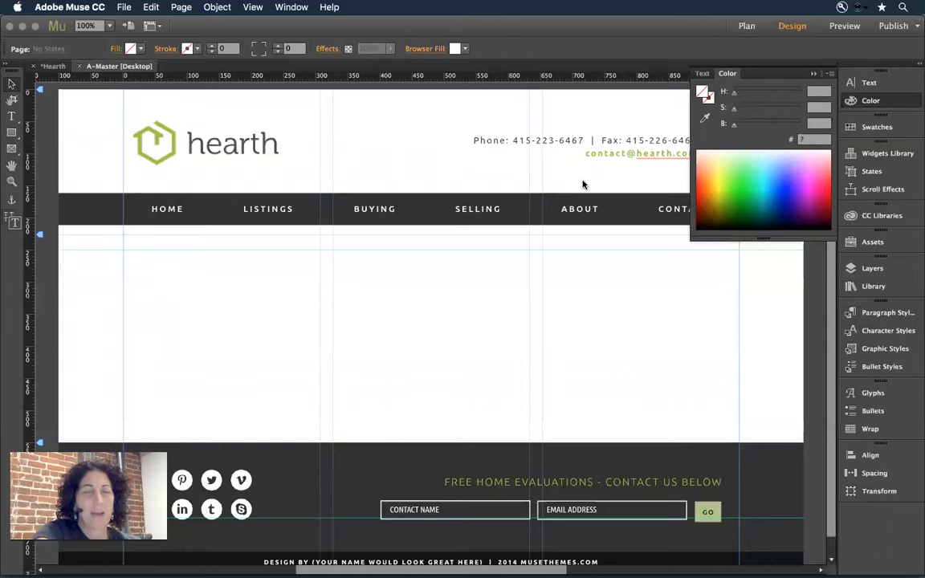
pyautogui.press('super+Tab')
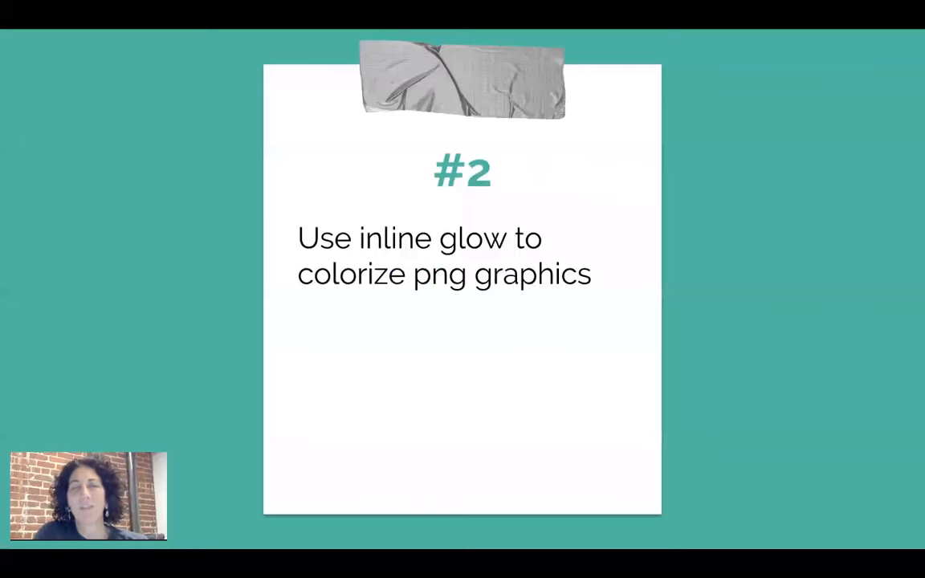
pyautogui.press('super+Tab')
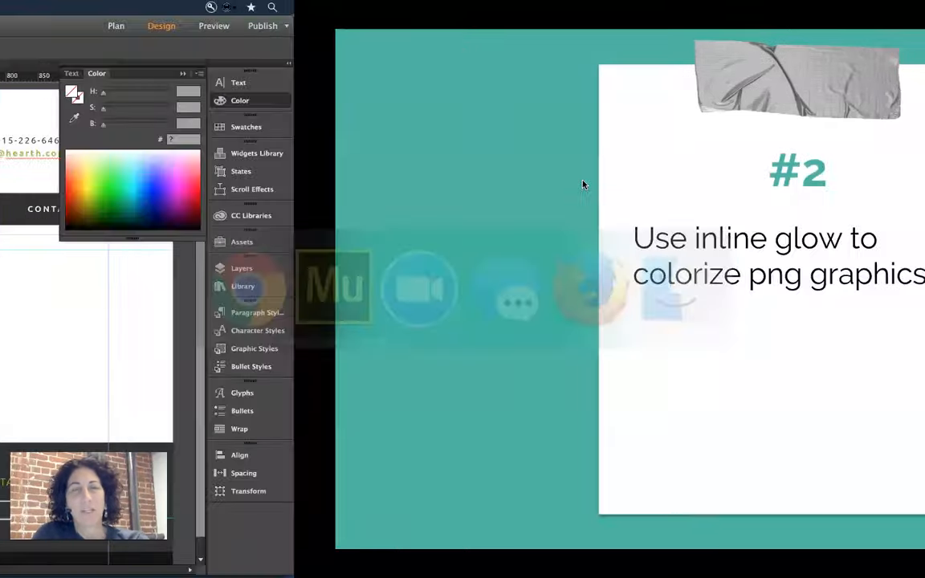
# Create a new fluid-width site with a 960 max page width and open its Home page in Design view with the color picker collapsed
pyautogui.press('super+n')
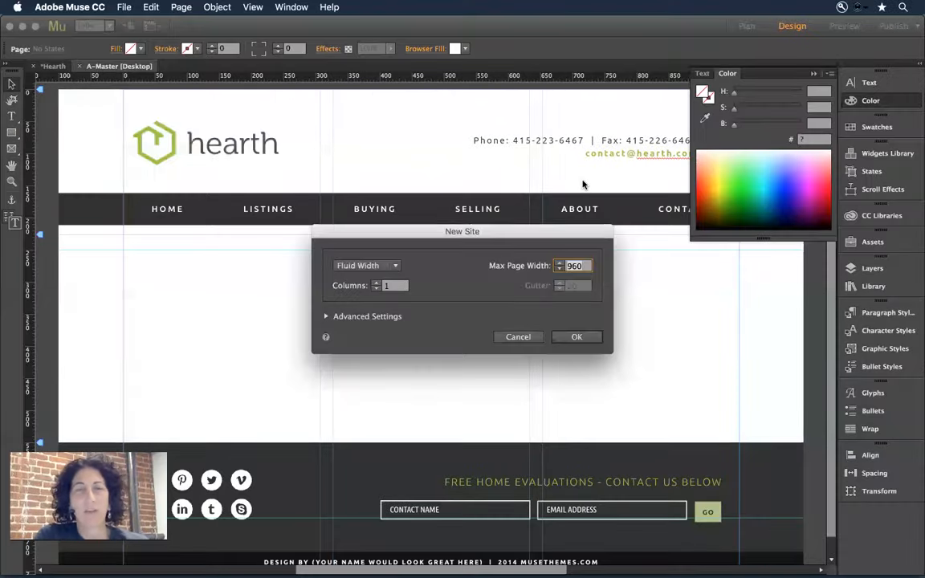
pyautogui.press('Return')
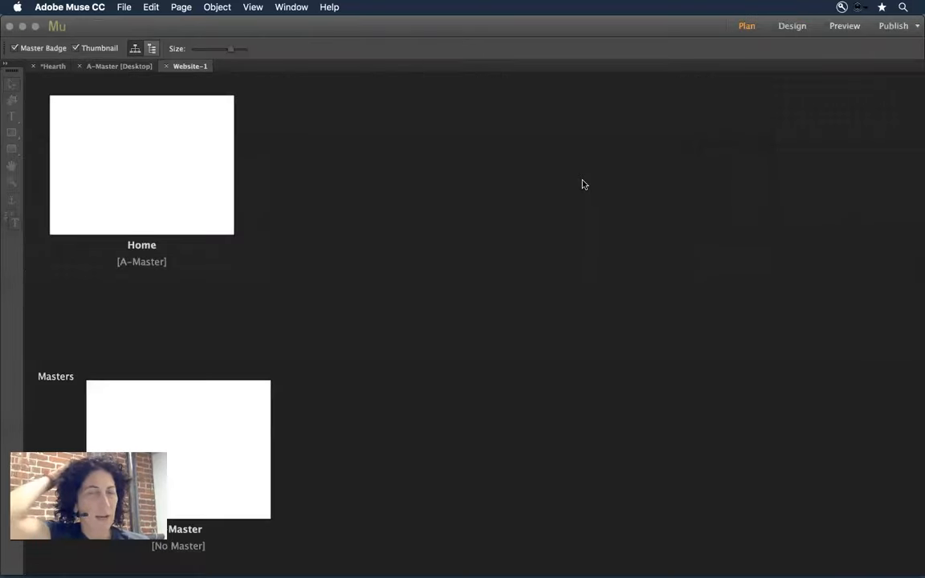
pyautogui.doubleClick(116, 150)
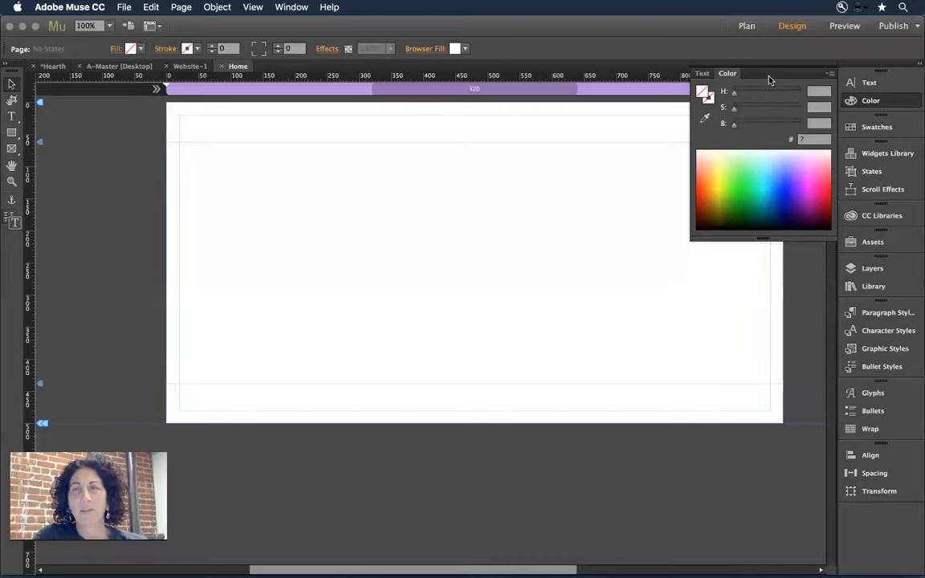
pyautogui.click(811, 74)
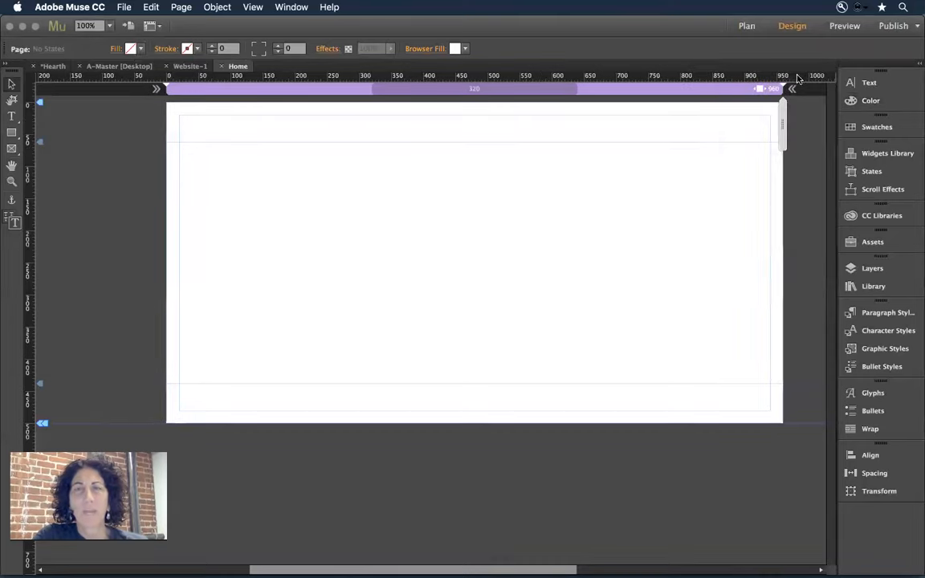
# Load the four images from icons-u29676 2.png through icons-u29681.png for placing, from the png icons folder in MuJam_PowerTips
pyautogui.click(119, 7)
pyautogui.click(212, 135)
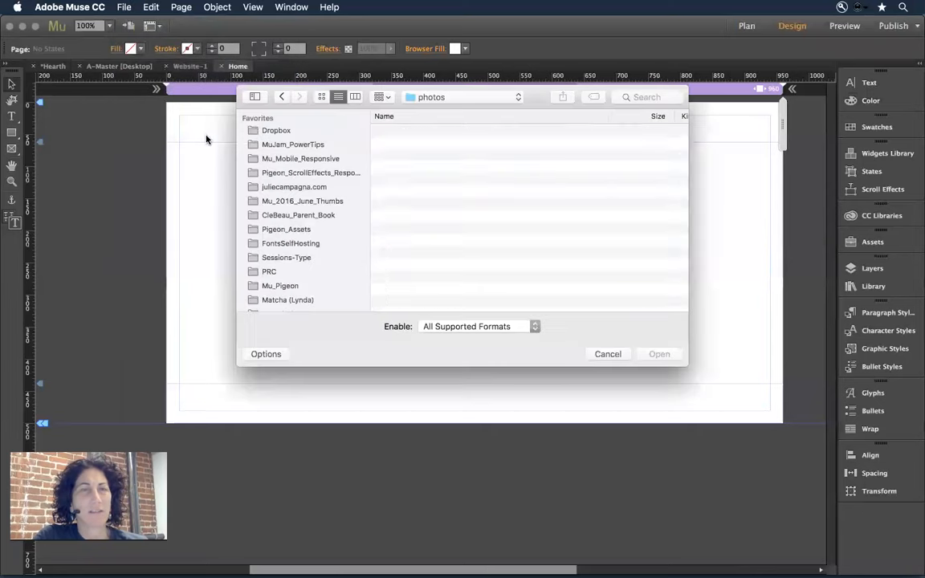
pyautogui.click(289, 144)
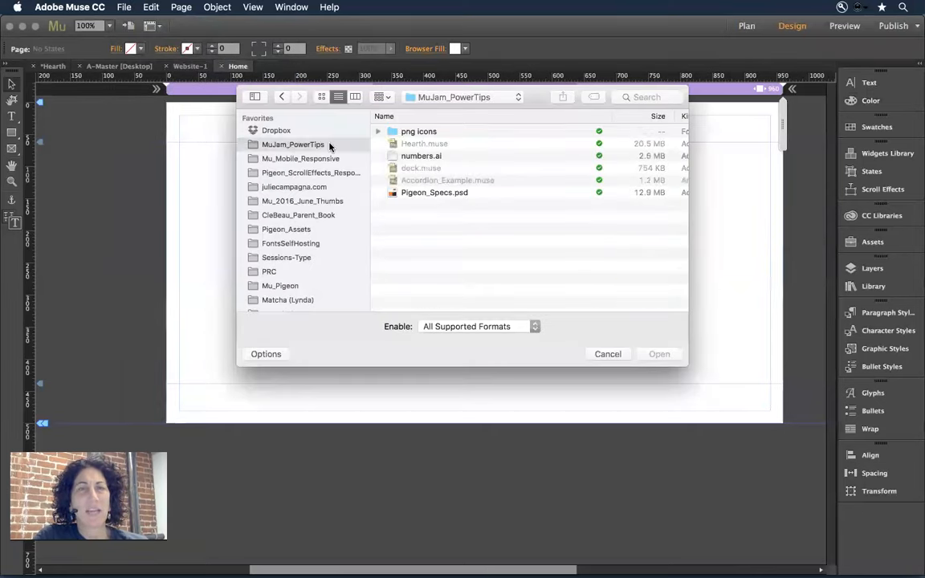
pyautogui.doubleClick(419, 131)
pyautogui.click(426, 132)
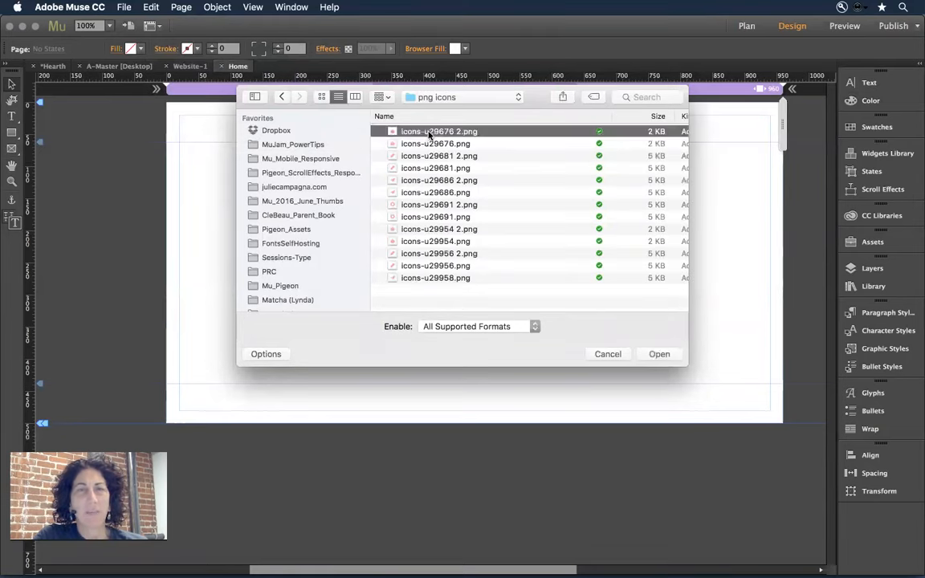
pyautogui.press('space')
pyautogui.press('space')
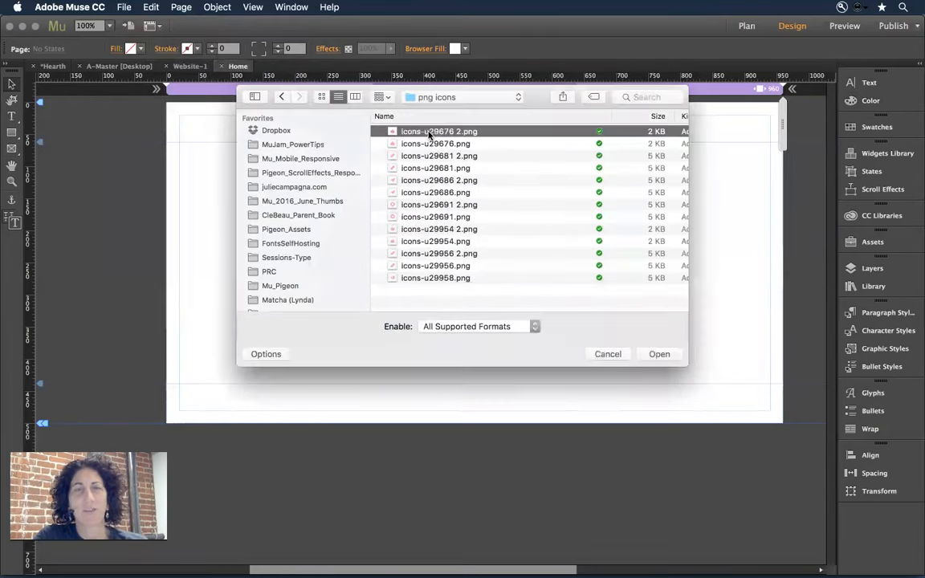
pyautogui.keyDown('shift'); pyautogui.click(432, 167); pyautogui.keyUp('shift')
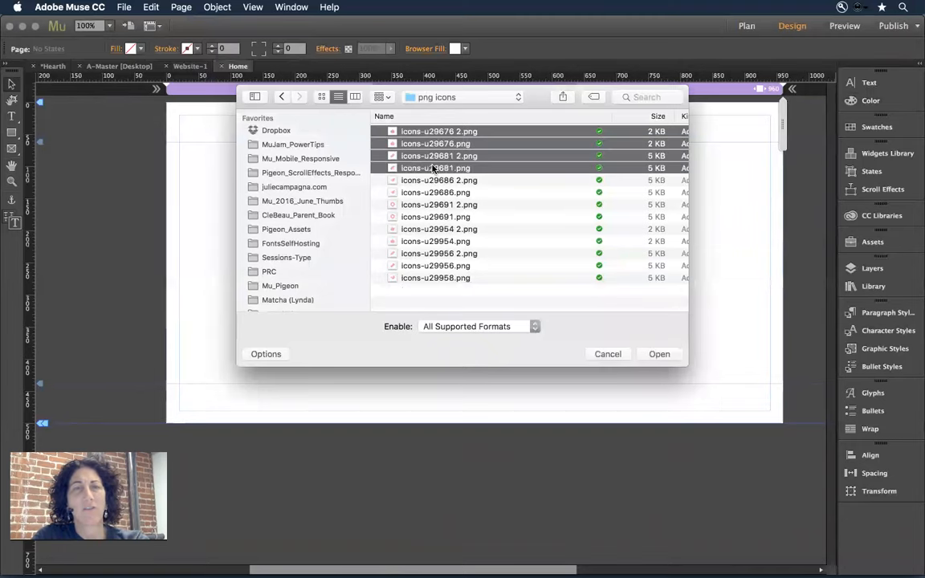
pyautogui.click(665, 355)
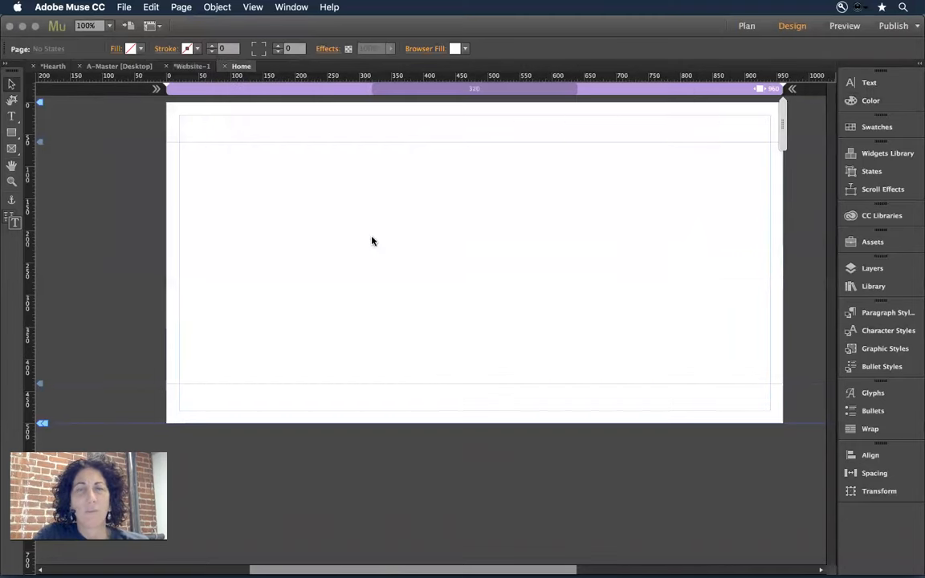
# Place two robot icons and a pencil icon in a row near the page's top, and delete the first robot
pyautogui.click(203, 148)
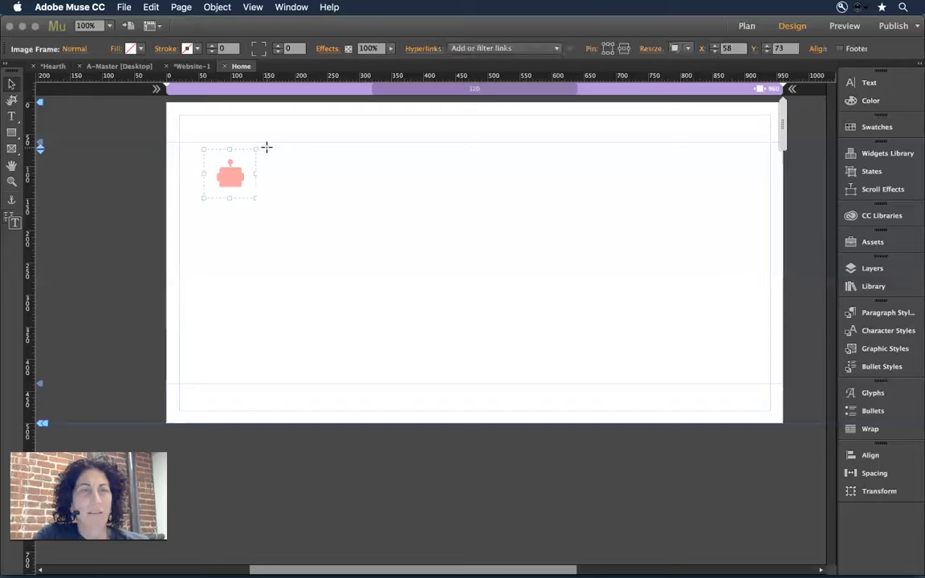
pyautogui.click(265, 149)
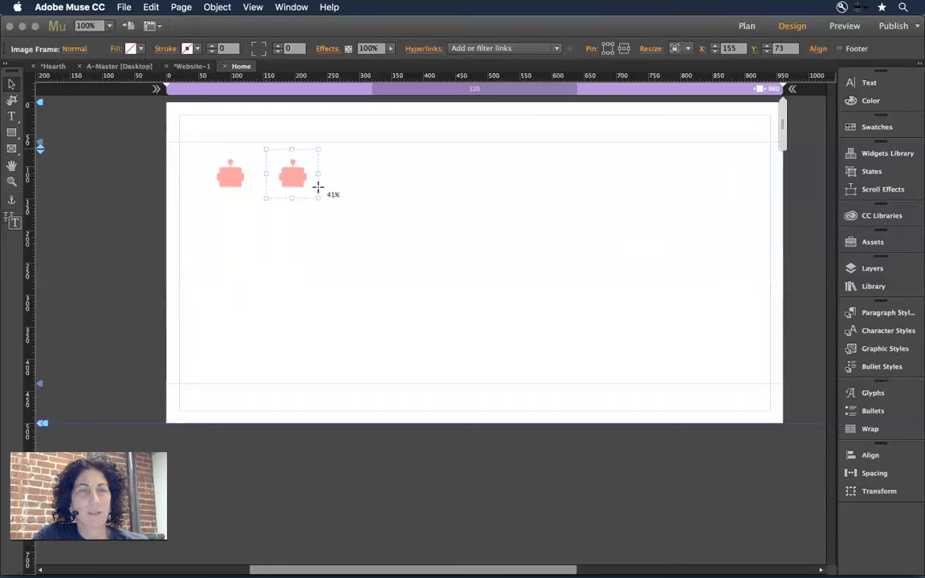
pyautogui.moveTo(327, 148)
pyautogui.mouseDown()
pyautogui.moveTo(374, 184)
pyautogui.moveTo(374, 175)
pyautogui.mouseUp()
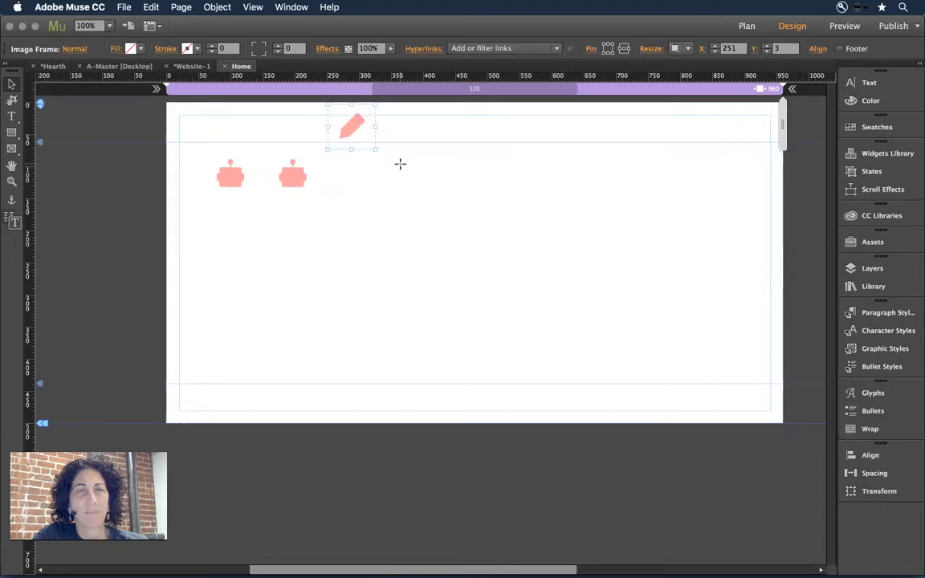
pyautogui.moveTo(359, 141); pyautogui.dragTo(360, 189)
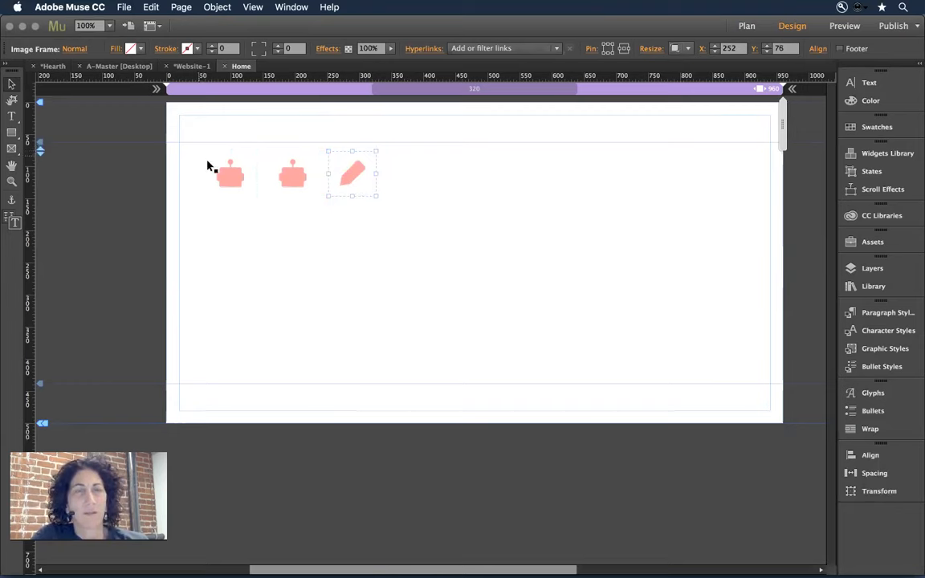
pyautogui.click(221, 172)
pyautogui.press('Delete')
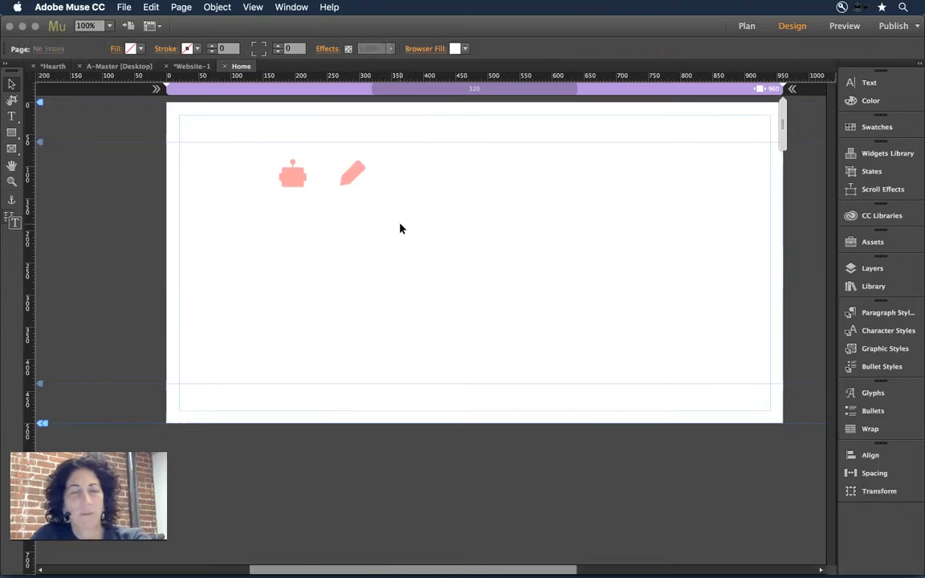
# Place icons-u29686.png and icons-u29691 2.png beside the pencil, lining up the ring icon with the row at about X 421, Y 82
pyautogui.press('super+d')
pyautogui.click(433, 193)
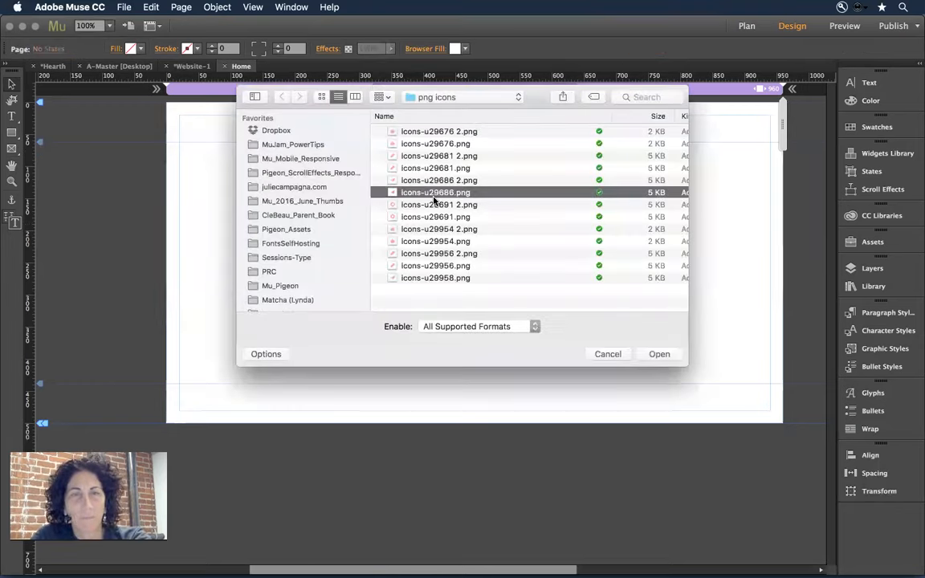
pyautogui.keyDown('shift'); pyautogui.click(432, 207); pyautogui.keyUp('shift')
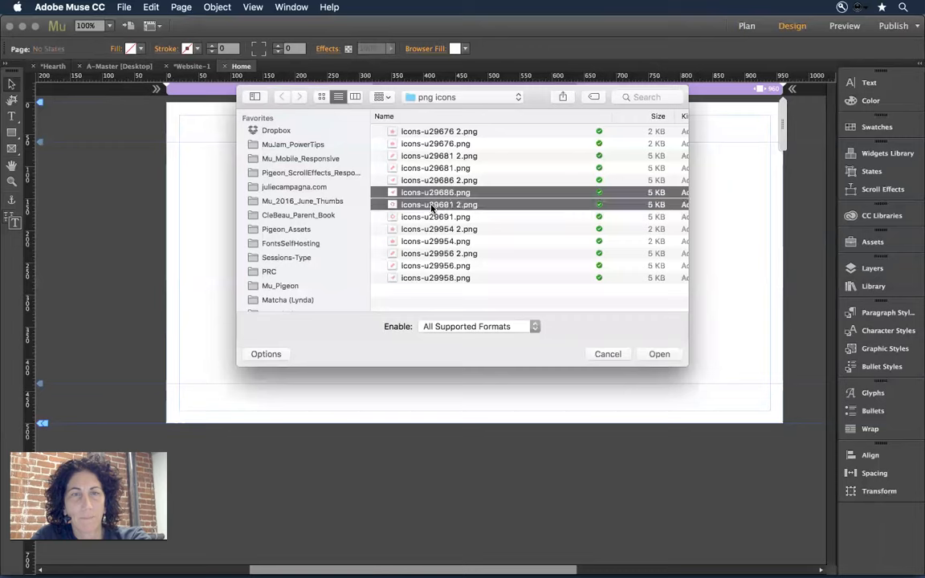
pyautogui.click(646, 354)
pyautogui.moveTo(379, 160); pyautogui.dragTo(417, 175)
pyautogui.moveTo(433, 121); pyautogui.dragTo(466, 191)
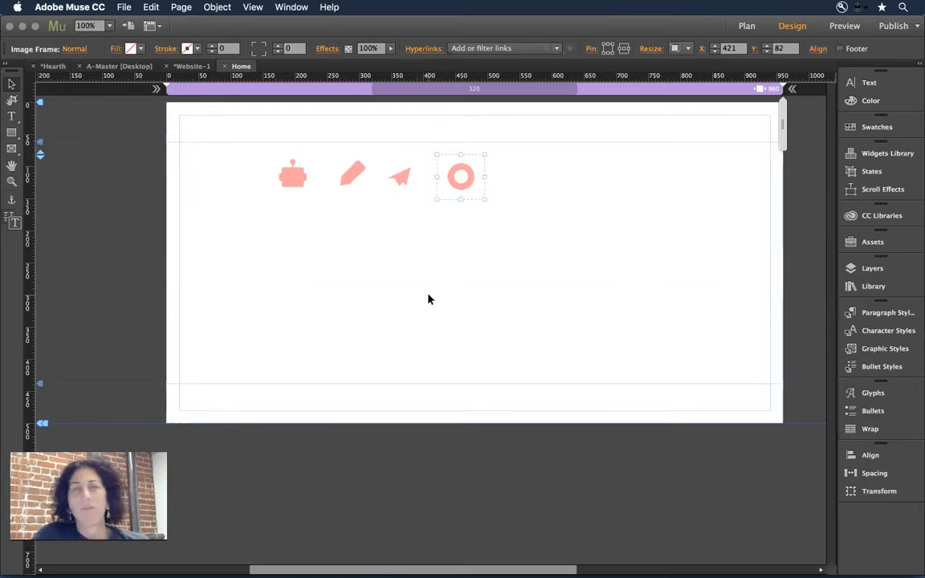
pyautogui.click(560, 192)
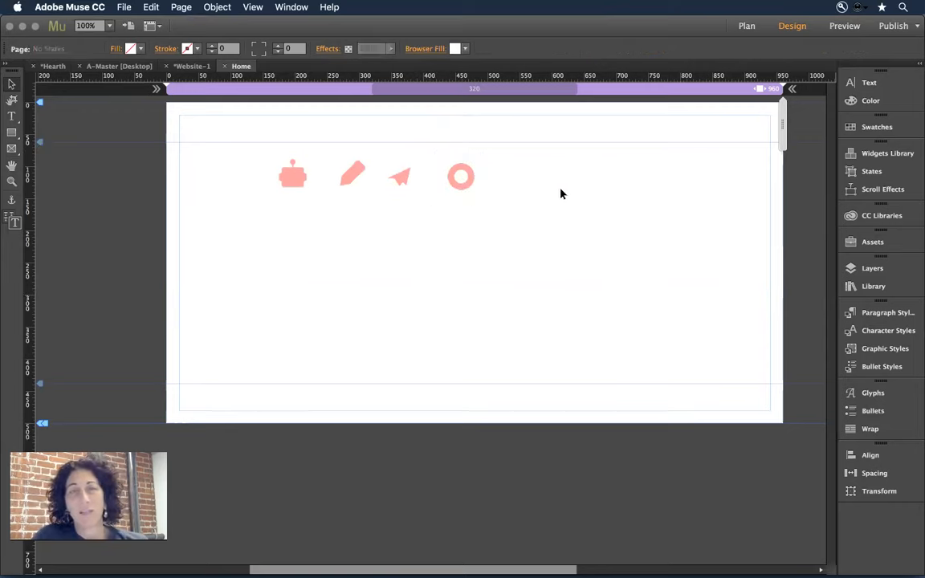
pyautogui.click(455, 180)
pyautogui.click(503, 169)
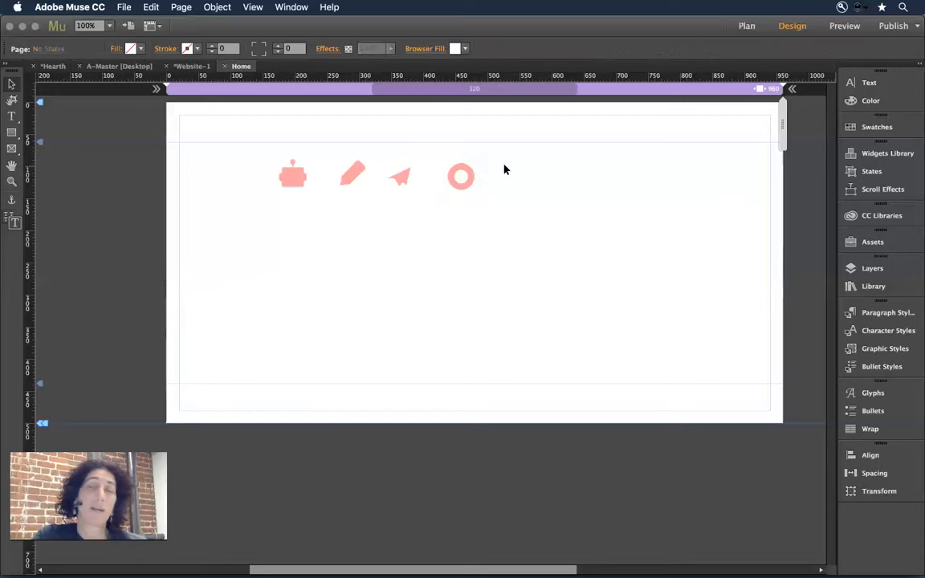
# Show the color swatches for the new site's Home page
pyautogui.click(468, 171)
pyautogui.click(573, 170)
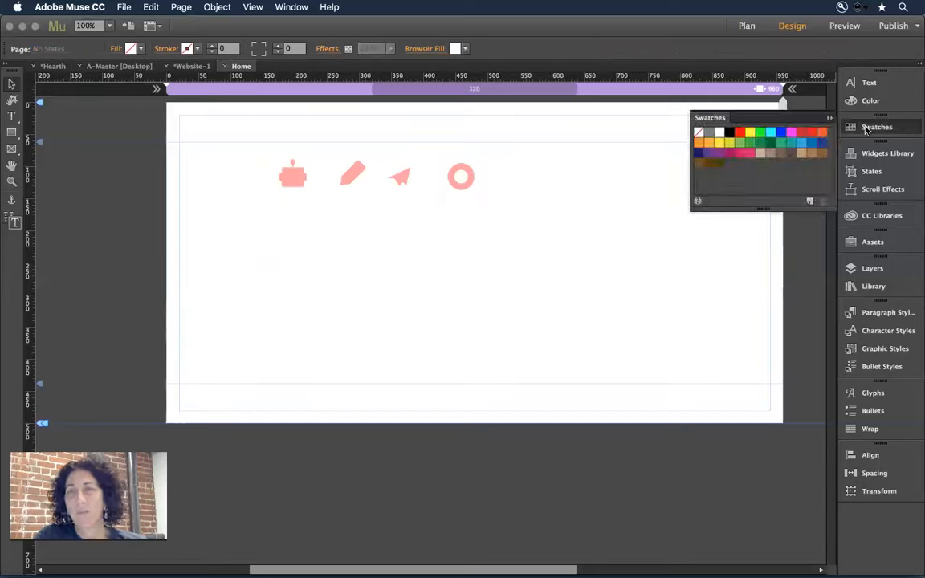
pyautogui.rightClick(770, 176)
pyautogui.click(625, 222)
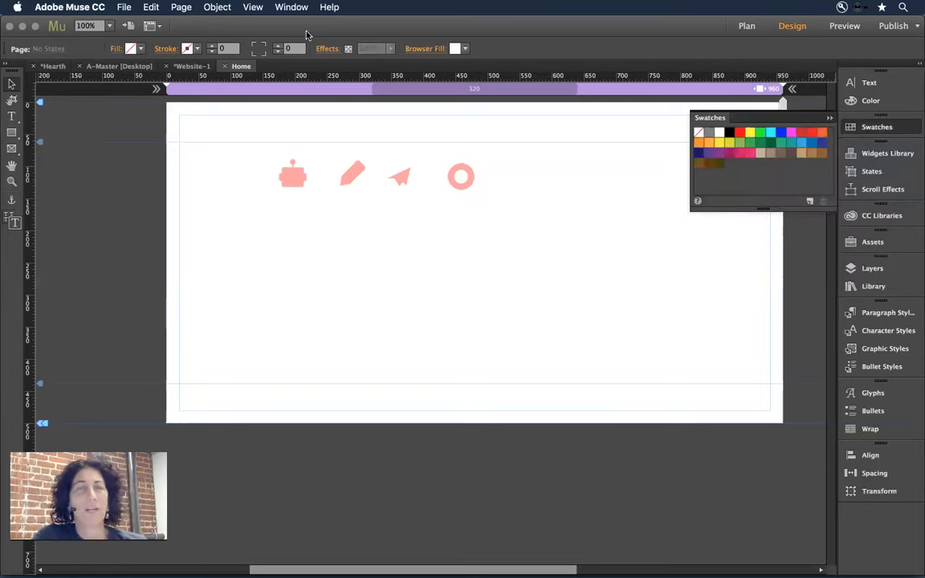
# Switch to the Hearth site plan and move the Selling page beneath Buying as its child page
pyautogui.click(290, 7)
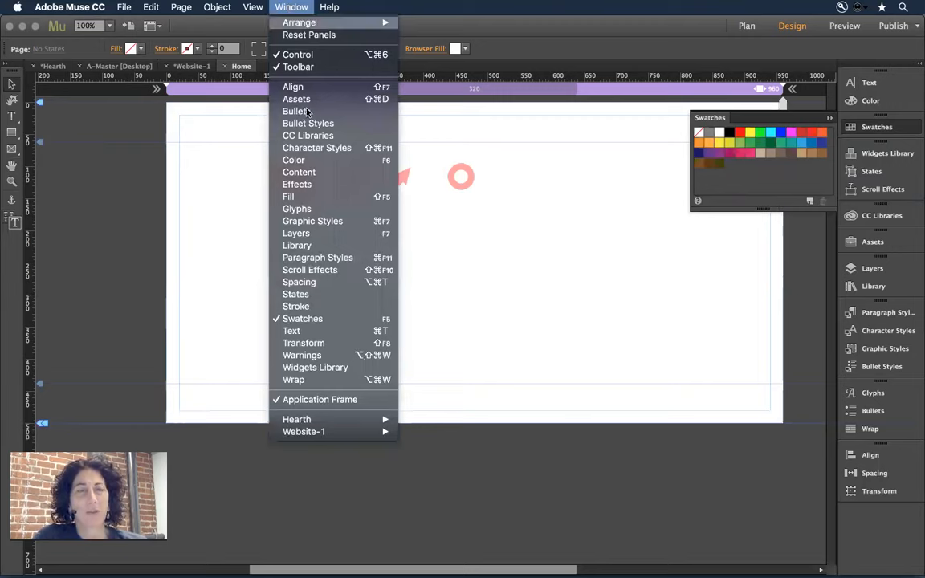
pyautogui.moveTo(361, 419)
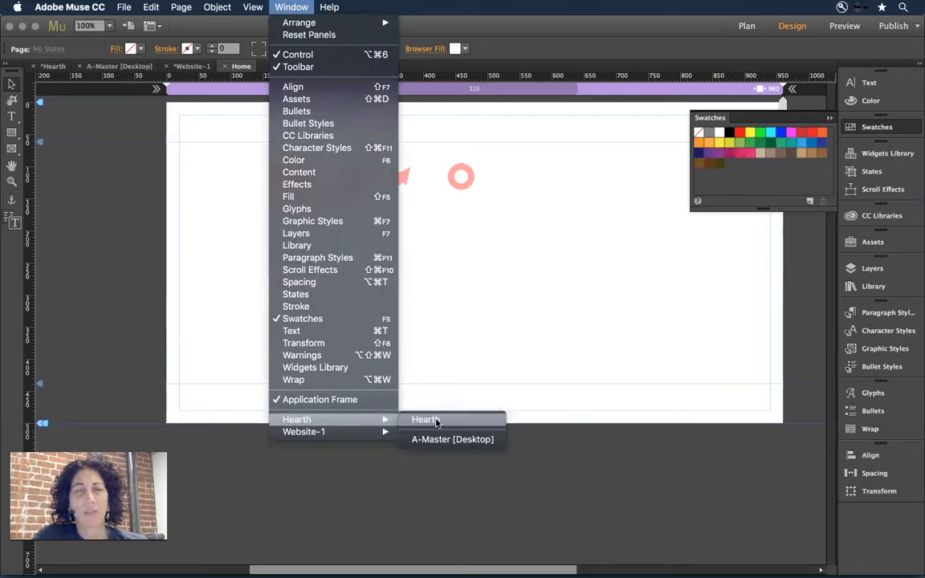
pyautogui.click(436, 420)
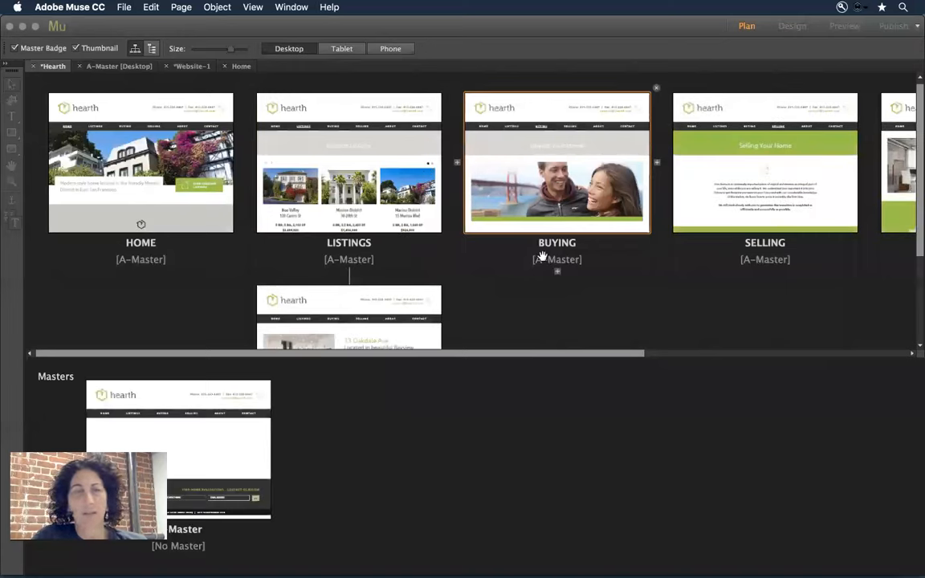
pyautogui.moveTo(681, 177)
pyautogui.mouseDown()
pyautogui.moveTo(544, 210)
pyautogui.moveTo(611, 198)
pyautogui.mouseUp()
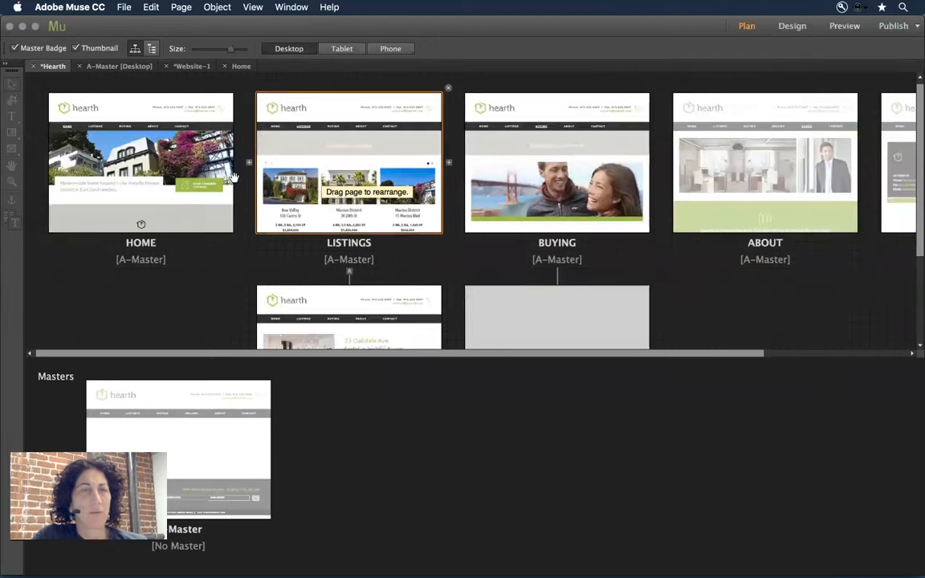
# Open Hearth's Home page in Design view and look through it down to the footer
pyautogui.doubleClick(186, 161)
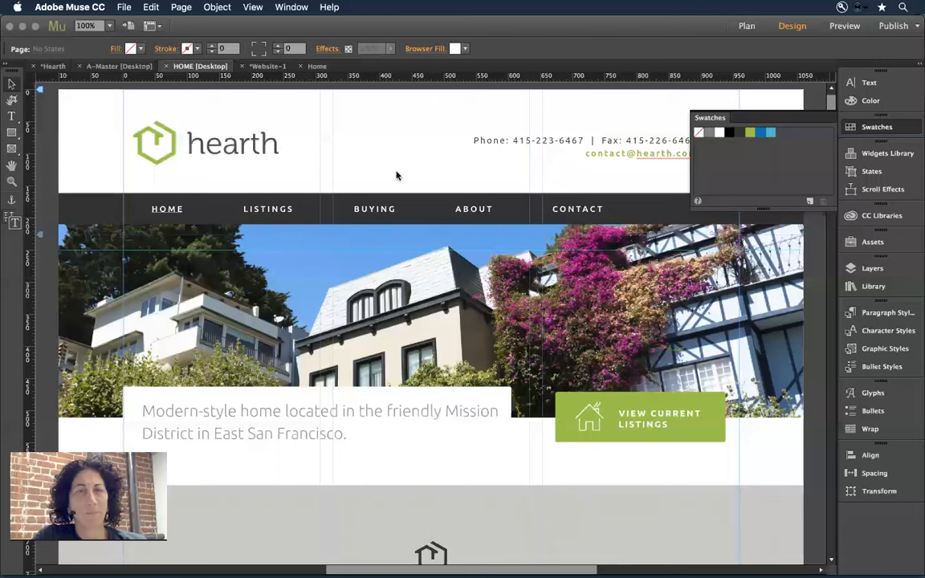
pyautogui.scroll(-5, 479, 332)
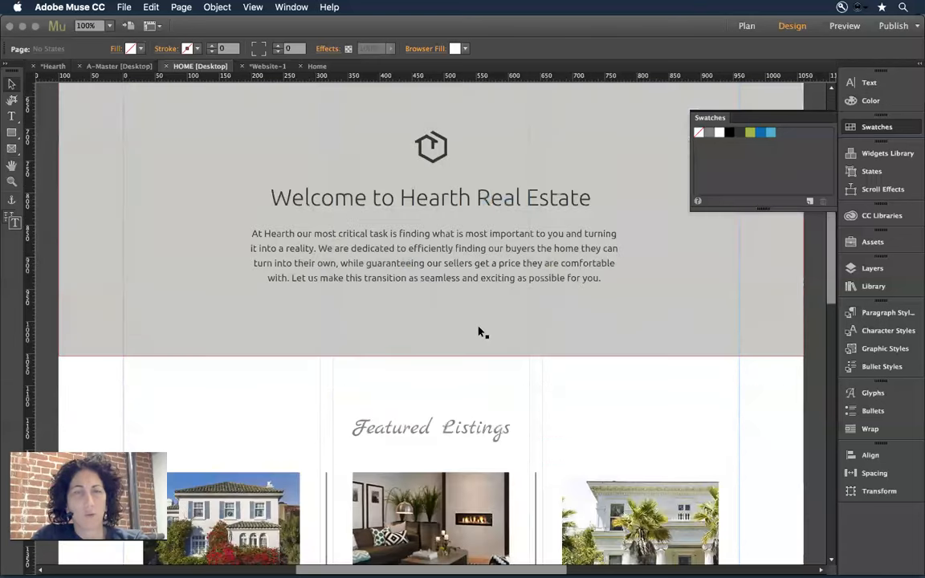
pyautogui.scroll(-10, 479, 331)
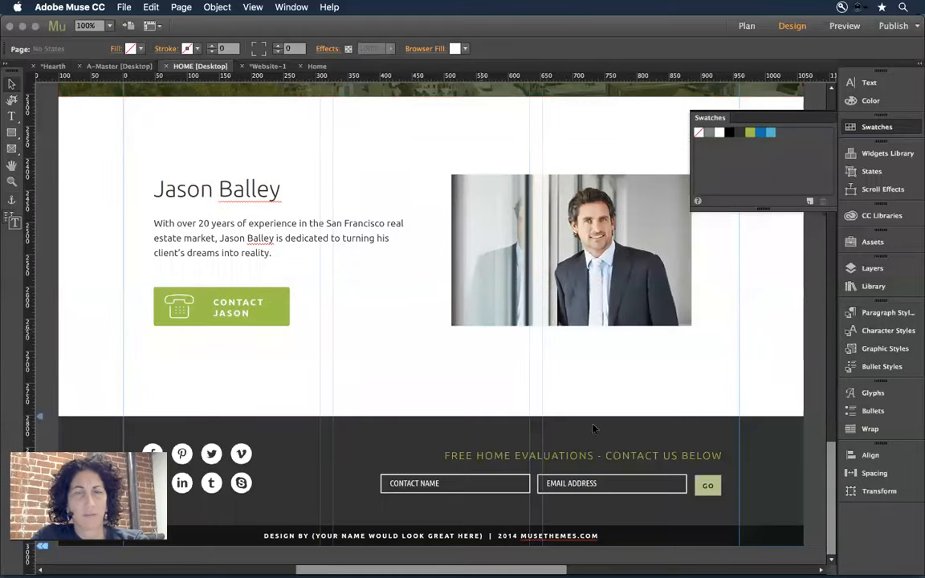
# Open Hearth's A-Master page and copy the footer's dark bars, contact form and heading
pyautogui.press('super+m')
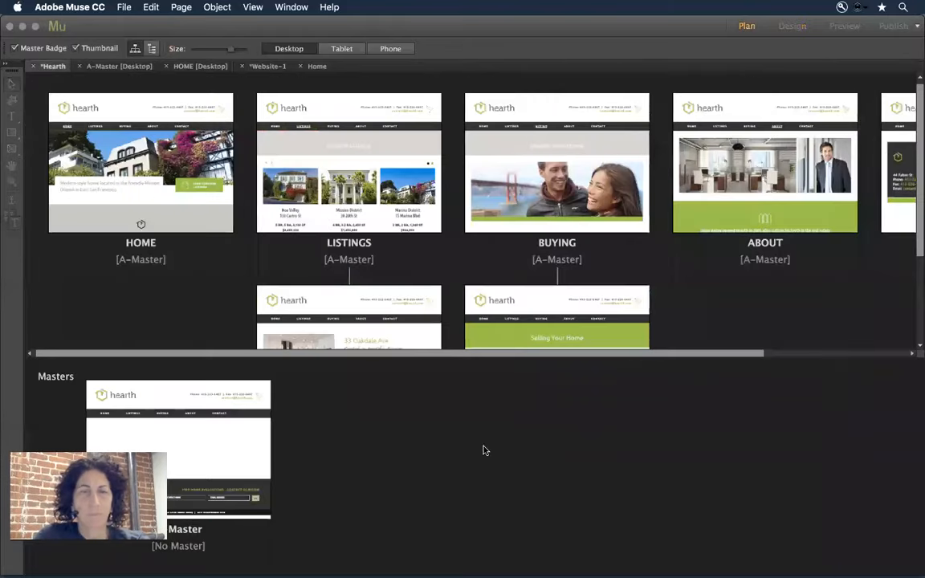
pyautogui.doubleClick(222, 441)
pyautogui.moveTo(569, 458); pyautogui.dragTo(716, 534)
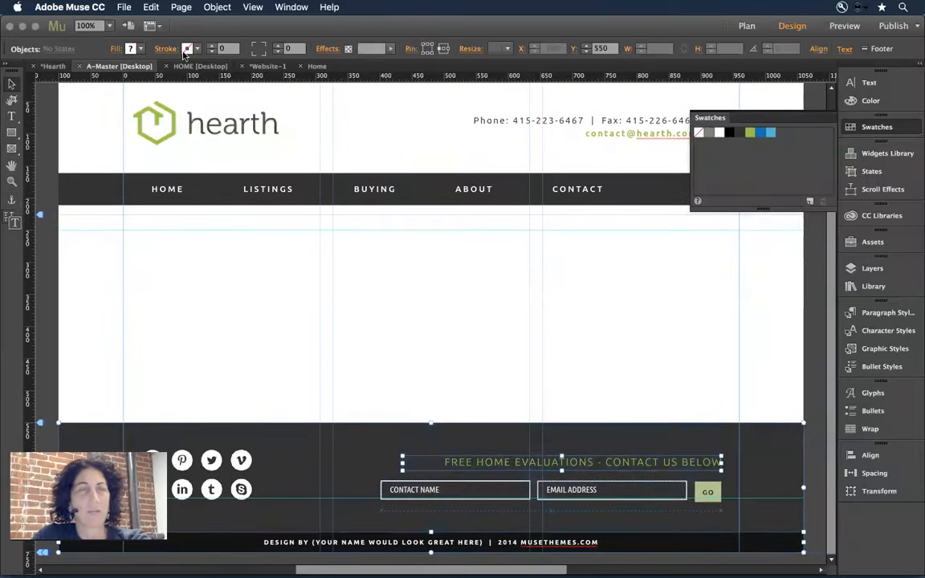
# Return to the Website-1 site plan and open its Home page in Design view
pyautogui.click(291, 7)
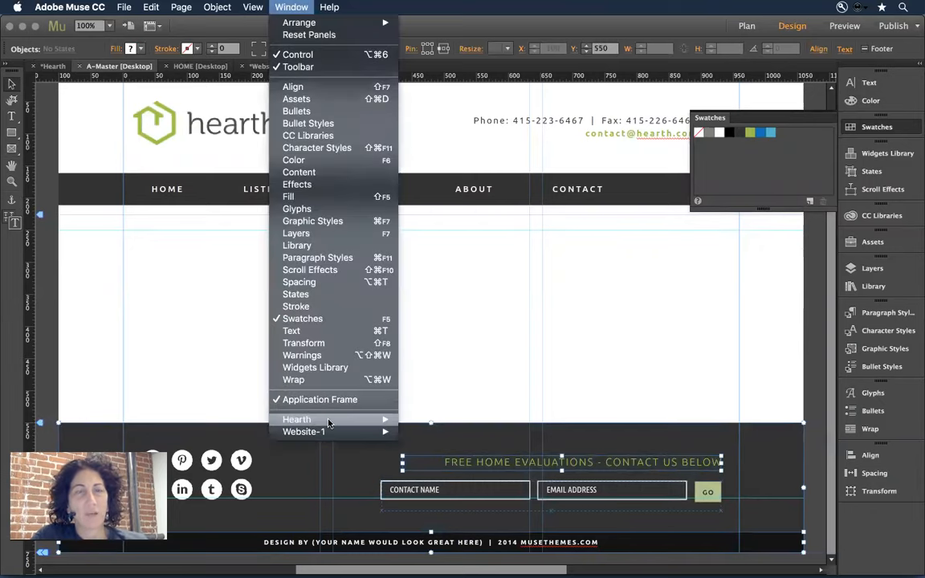
pyautogui.moveTo(326, 432)
pyautogui.click(433, 432)
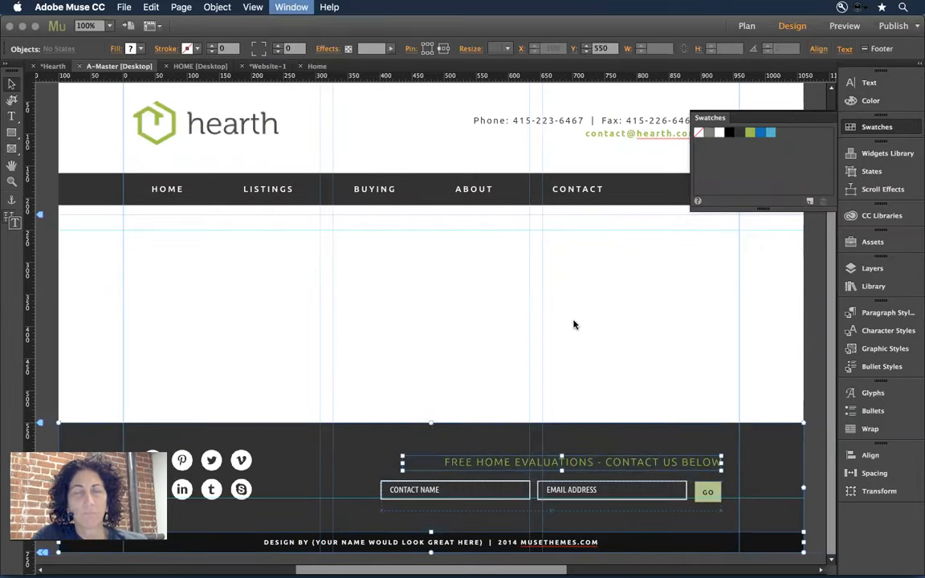
pyautogui.doubleClick(103, 169)
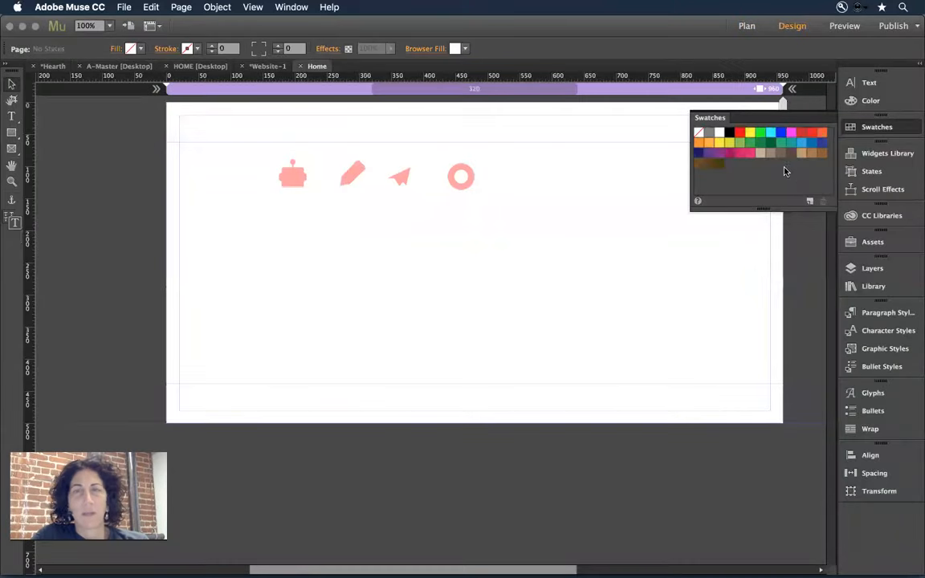
# Delete all unused swatches from the Website-1 site
pyautogui.rightClick(757, 176)
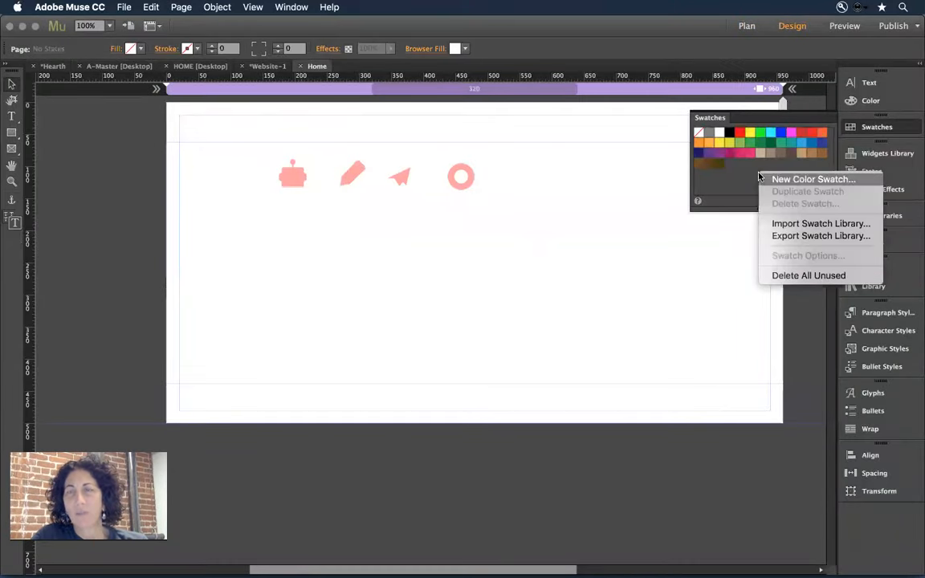
pyautogui.click(741, 187)
pyautogui.rightClick(741, 187)
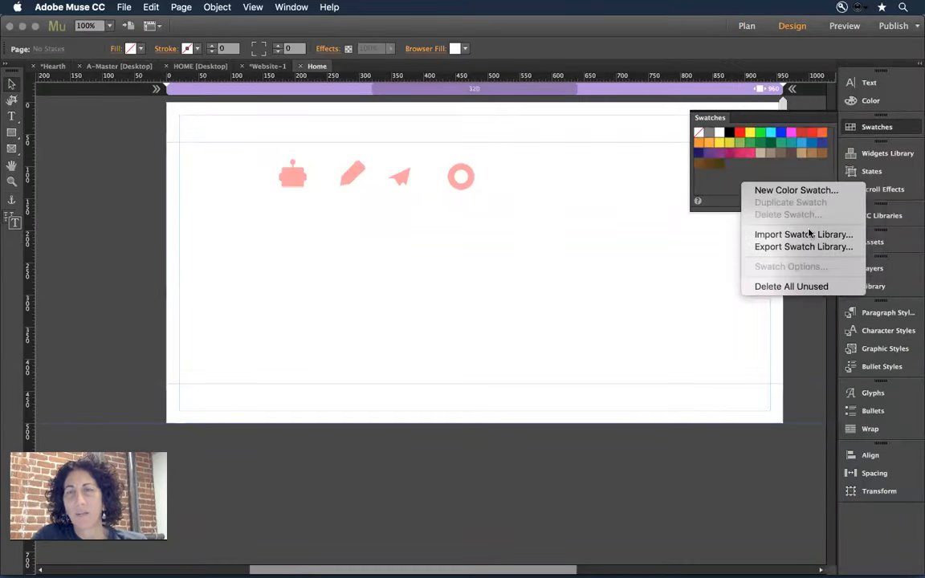
pyautogui.click(791, 287)
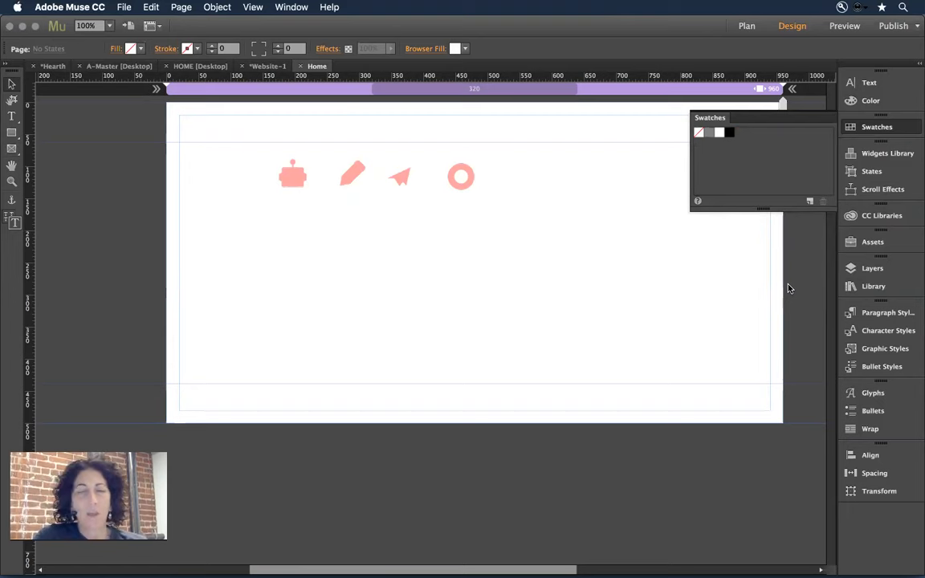
# Paste the copied footer elements to bring their colors into the swatches, and delete the pasted elements
pyautogui.press('super+v')
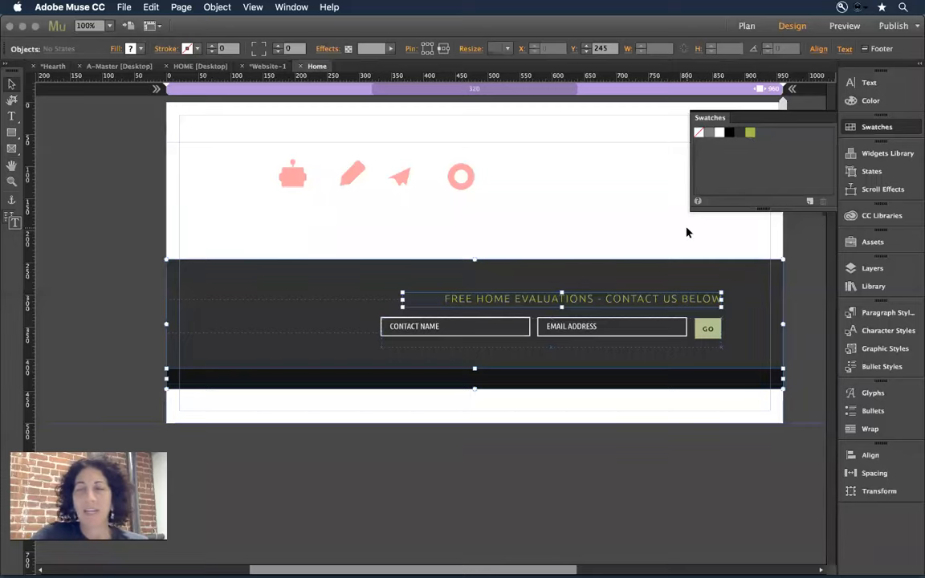
pyautogui.press('Delete')
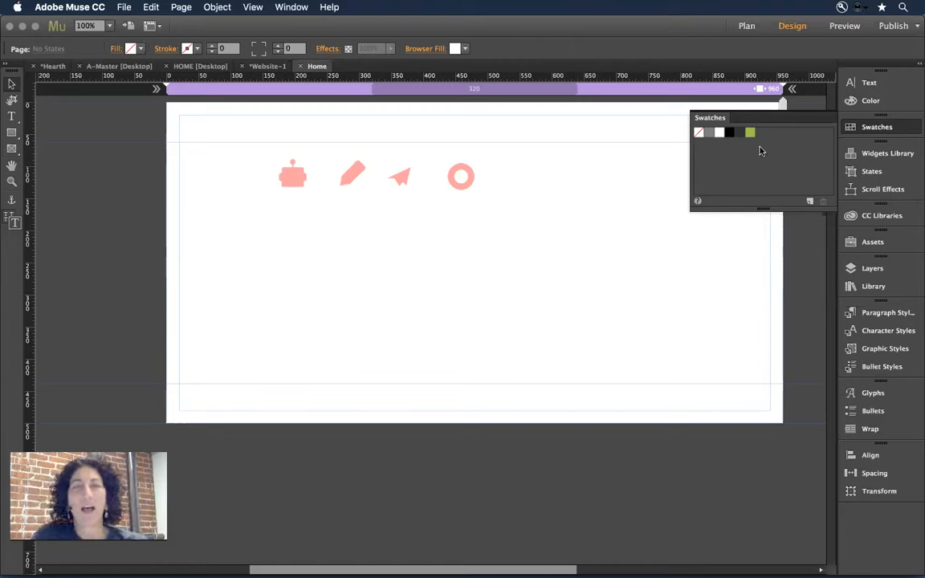
# Try filling the ring icon's frame with the green swatch, and undo the fill
pyautogui.click(463, 170)
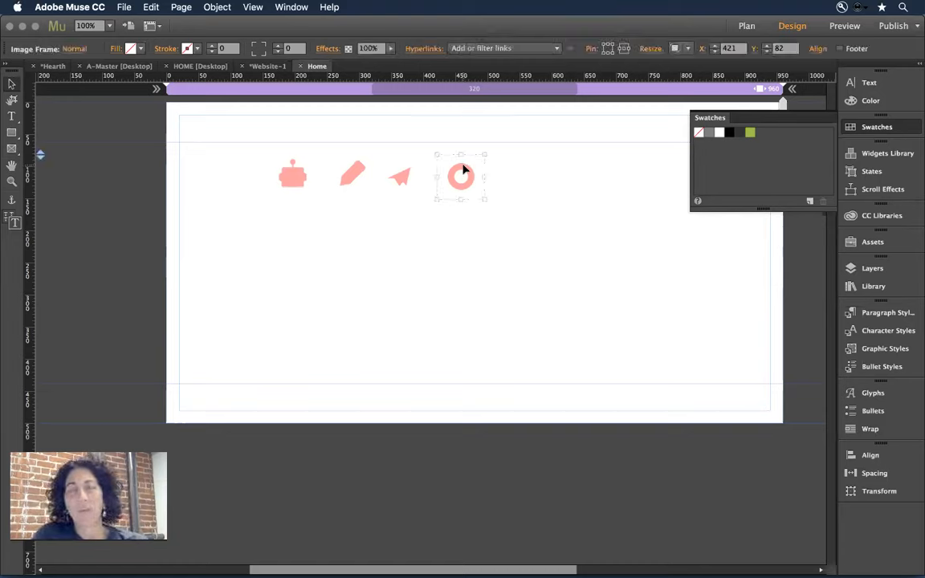
pyautogui.click(749, 133)
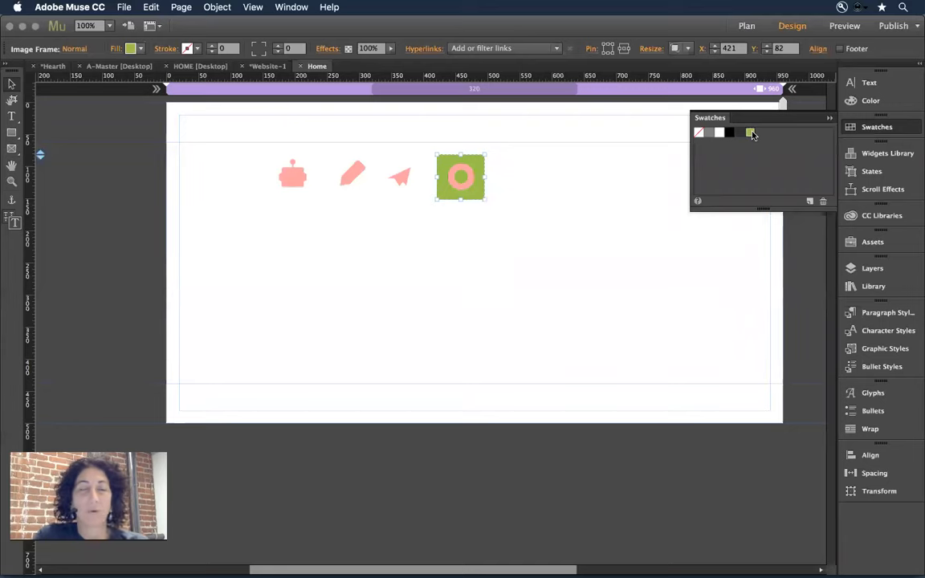
pyautogui.press('super+z')
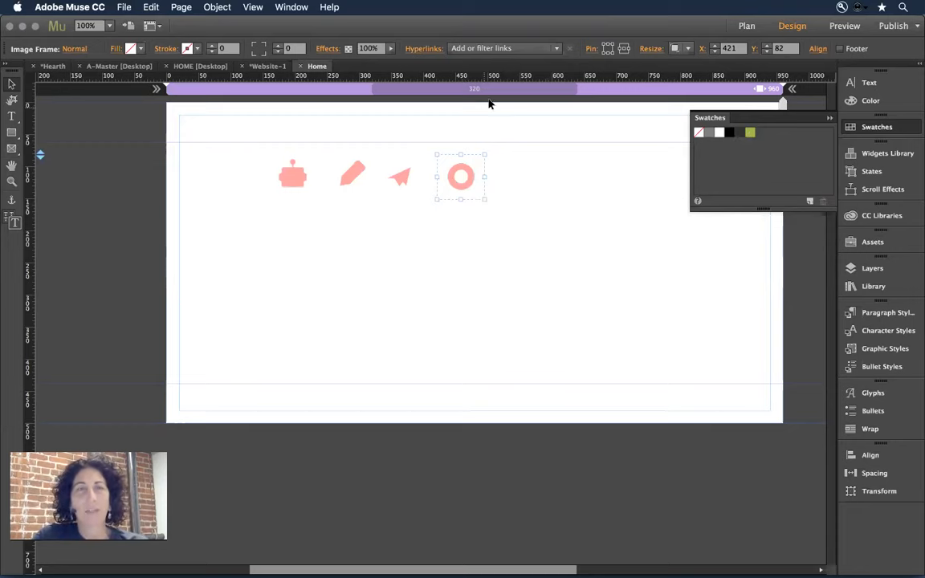
# Turn on a glow effect for the ring icon with 100% opacity and a blur of 250
pyautogui.click(329, 49)
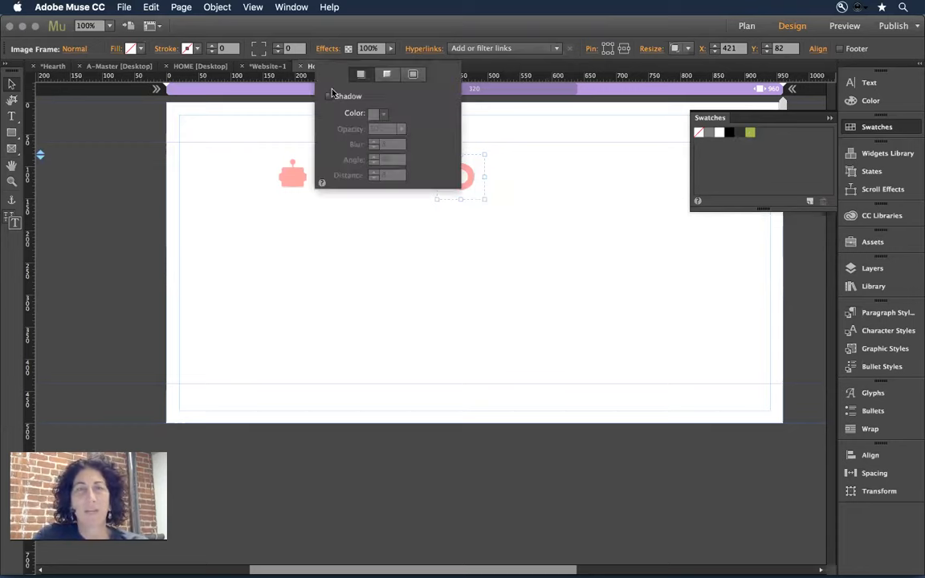
pyautogui.click(412, 75)
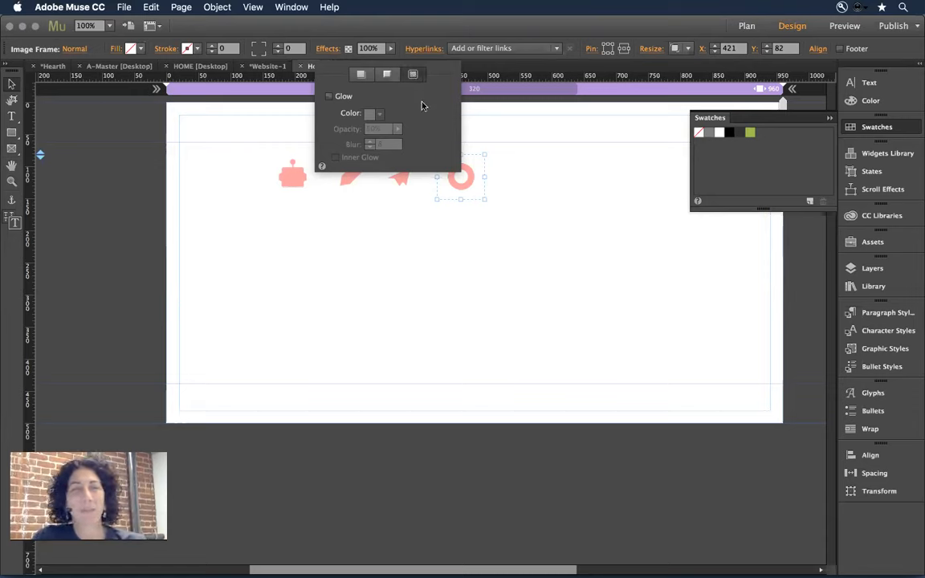
pyautogui.click(329, 97)
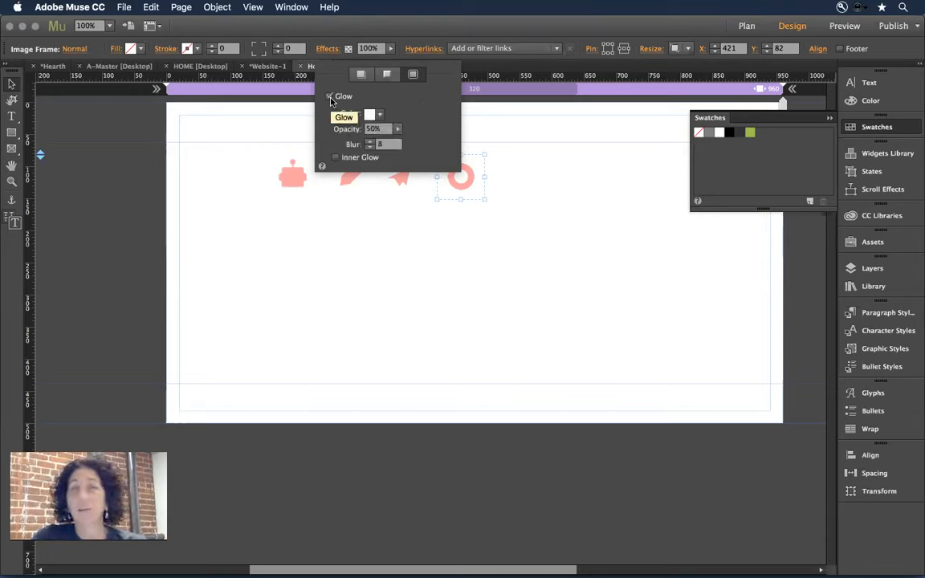
pyautogui.click(394, 129)
pyautogui.moveTo(372, 142); pyautogui.dragTo(405, 142)
pyautogui.click(432, 109)
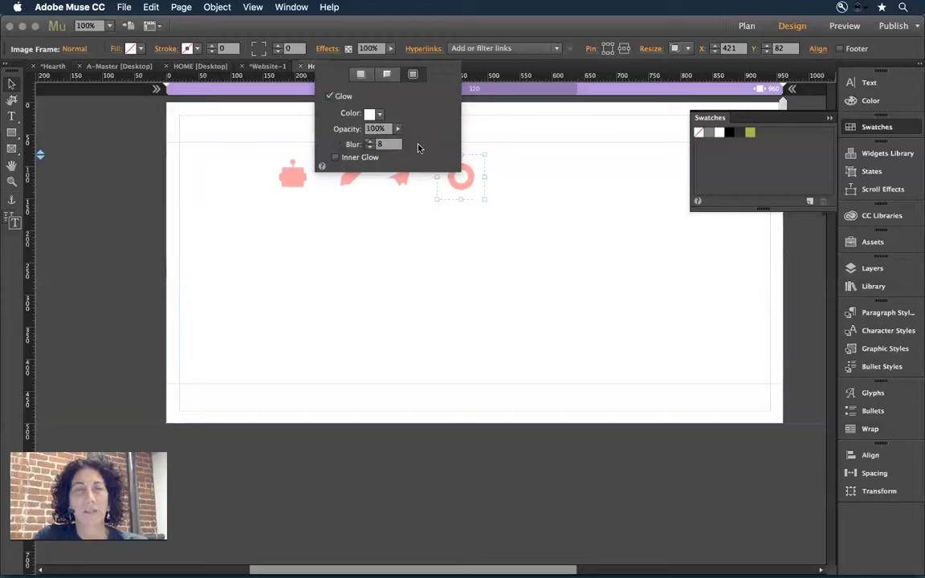
pyautogui.click(389, 146)
pyautogui.write('850')
pyautogui.press('Tab')
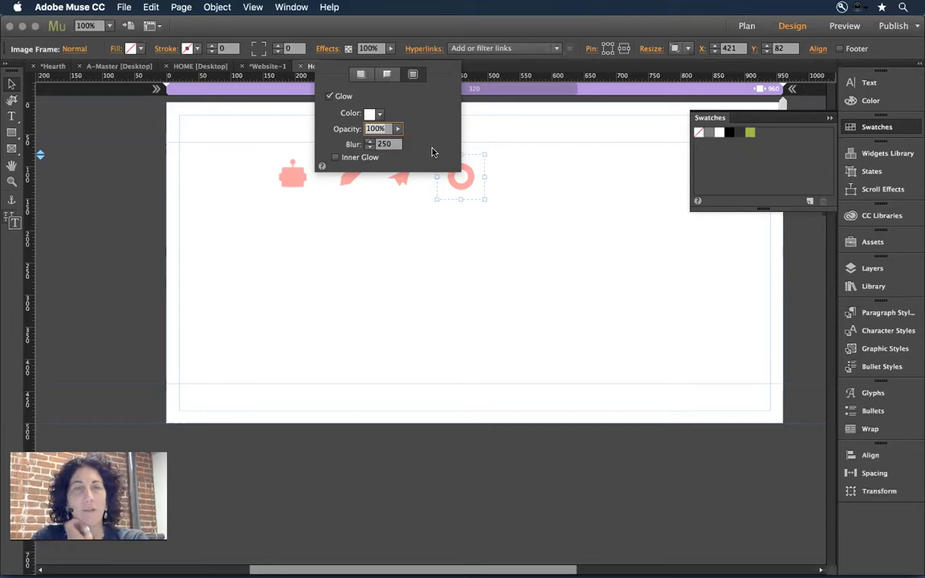
# Set the ring icon's glow color to the green swatch and make it an inner glow
pyautogui.click(372, 114)
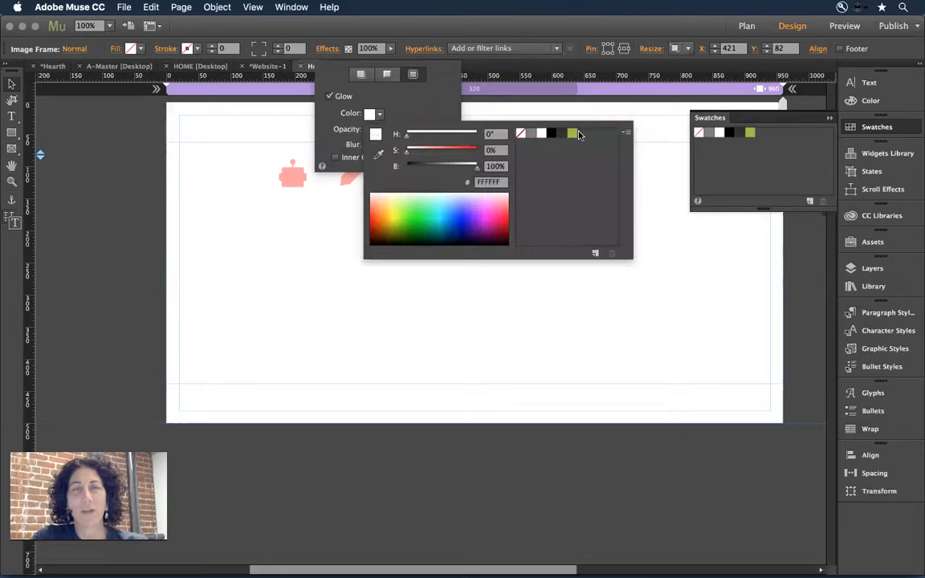
pyautogui.click(580, 134)
pyautogui.click(413, 114)
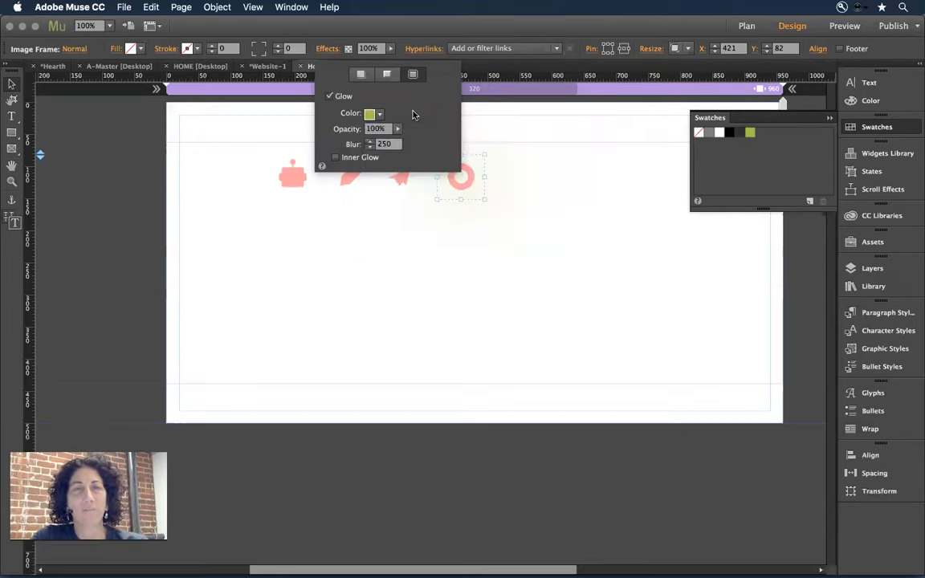
pyautogui.click(348, 158)
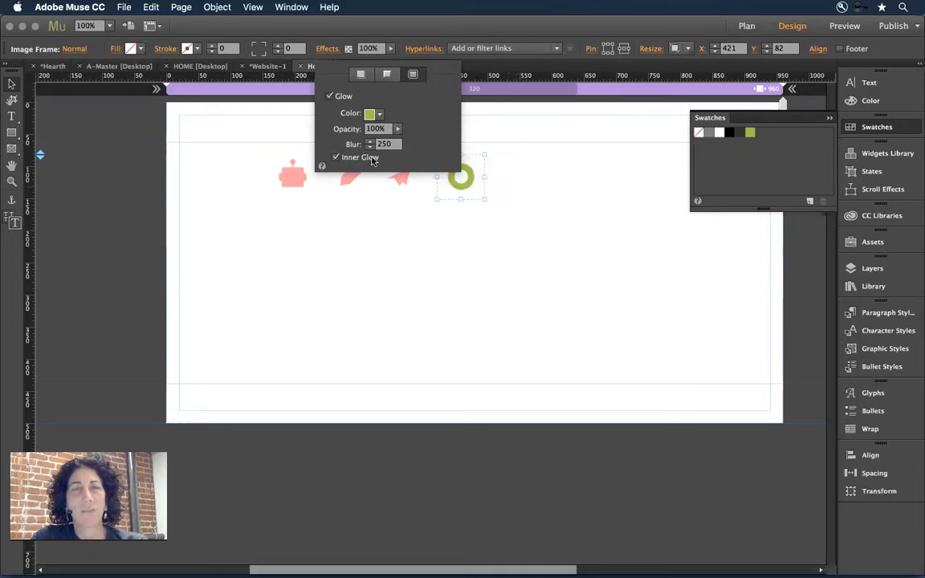
pyautogui.click(371, 158)
pyautogui.click(363, 158)
# Try lower blur values of 50 and 10 on the ring icon's inner glow
pyautogui.click(384, 145)
pyautogui.moveTo(398, 144); pyautogui.dragTo(354, 145)
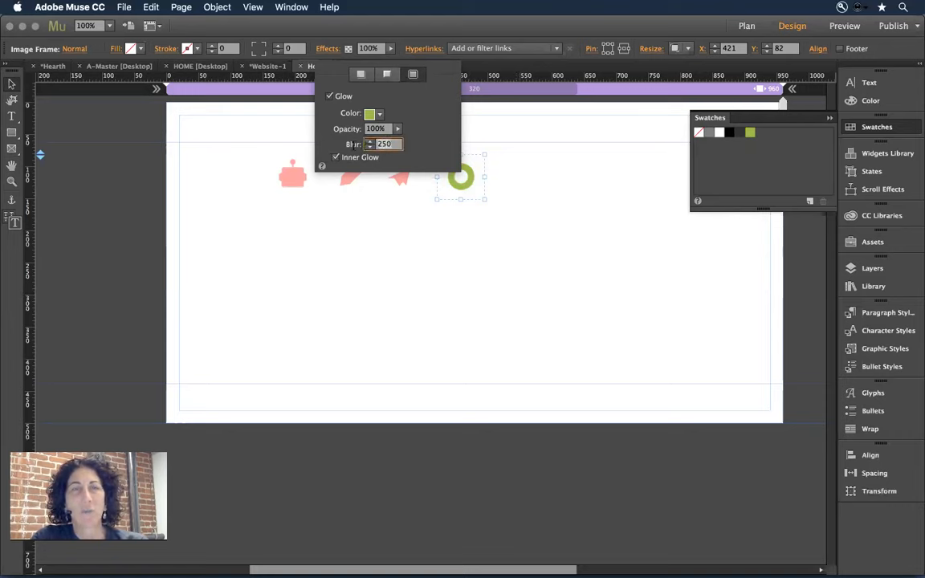
pyautogui.write('50')
pyautogui.press('Return')
pyautogui.doubleClick(392, 146)
pyautogui.write('10')
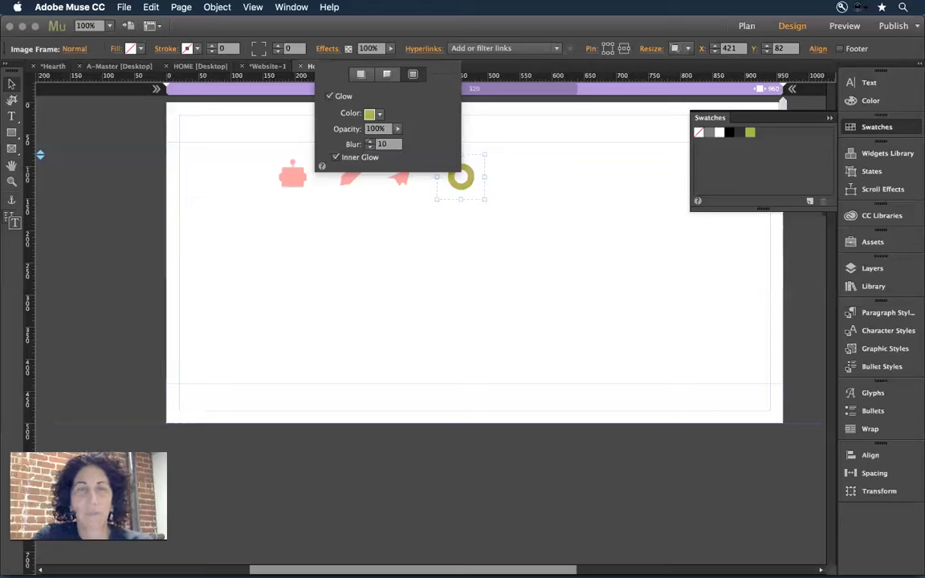
pyautogui.press('Return')
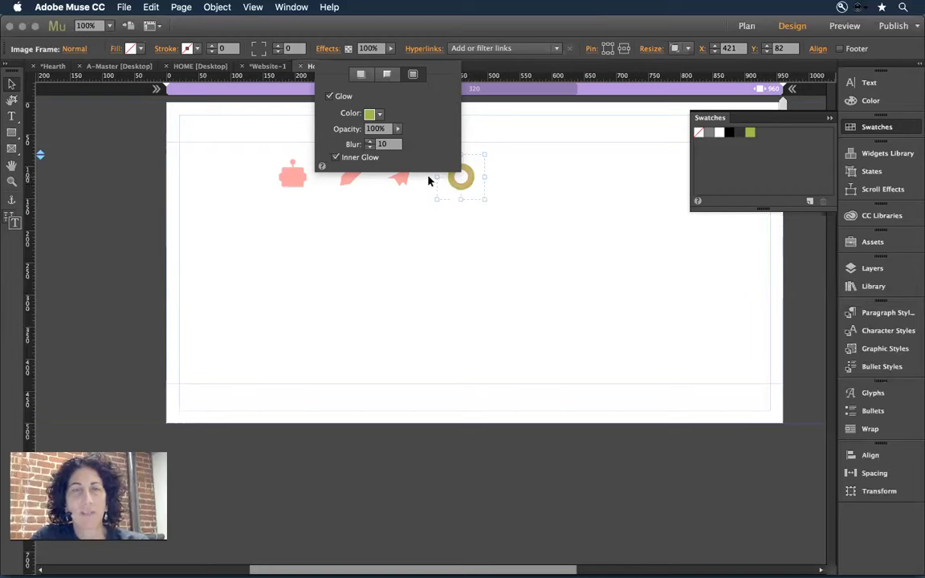
# Raise the ring icon's inner glow blur one increment at a time to 31
pyautogui.click(370, 142)
pyautogui.click(370, 142)
pyautogui.click(369, 142)
pyautogui.click(369, 142)
pyautogui.click(369, 142)
pyautogui.click(369, 142)
pyautogui.click(369, 142)
pyautogui.click(369, 142)
pyautogui.click(369, 142)
pyautogui.click(369, 142)
pyautogui.click(369, 142)
pyautogui.click(370, 142)
pyautogui.click(369, 142)
pyautogui.click(369, 142)
pyautogui.click(370, 143)
# Set the ring icon's inner glow blur to 250
pyautogui.click(400, 144)
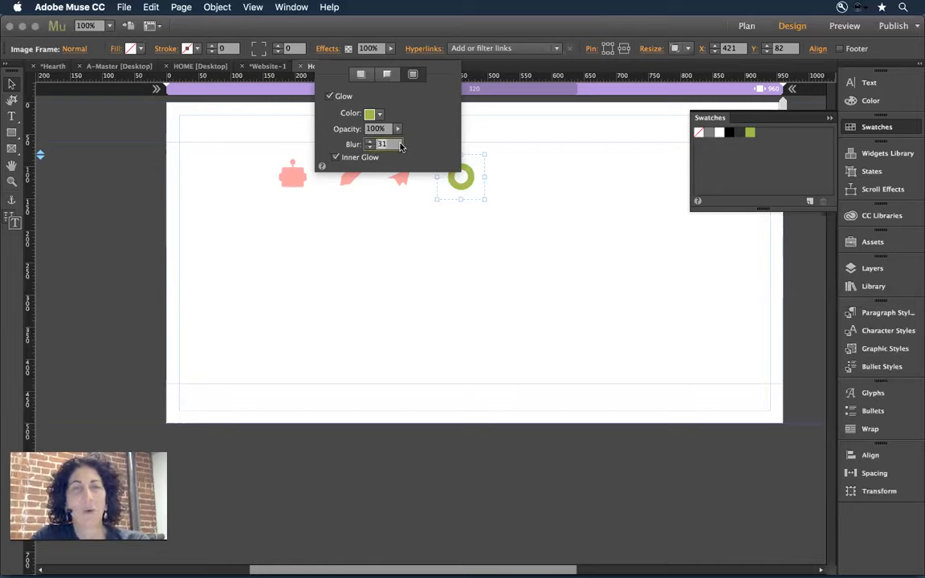
pyautogui.write('250')
pyautogui.press('Return')
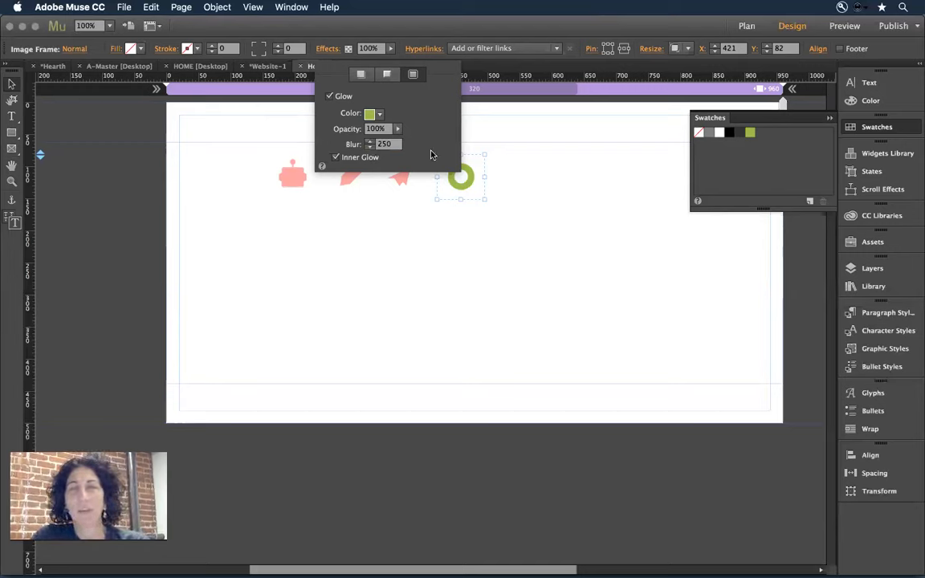
# Save the ring icon's appearance as a new graphic style named color_me
pyautogui.click(506, 143)
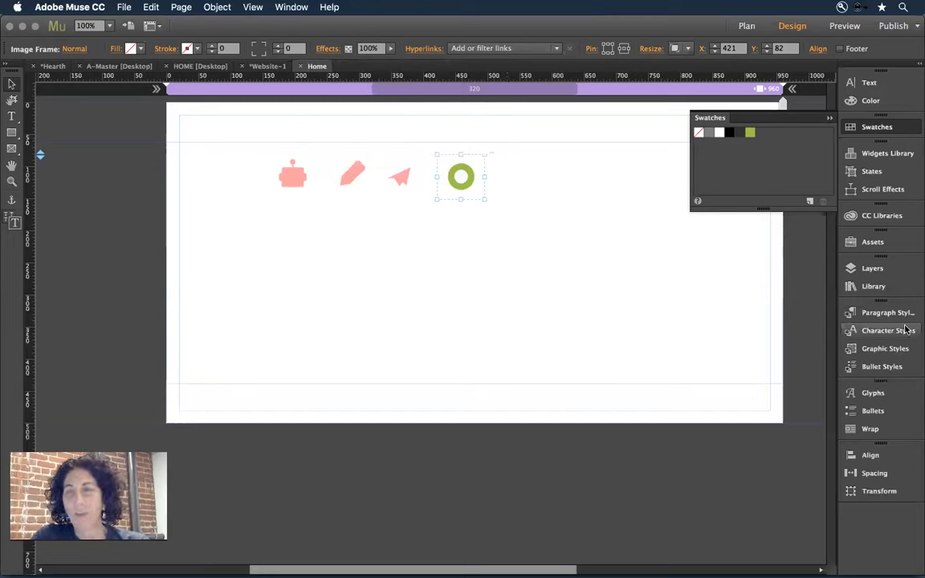
pyautogui.click(891, 349)
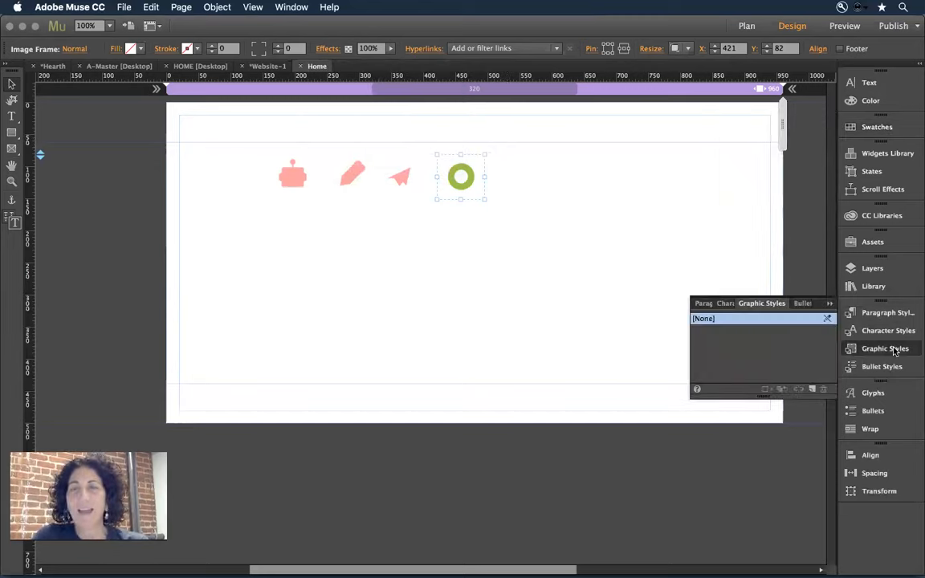
pyautogui.click(811, 390)
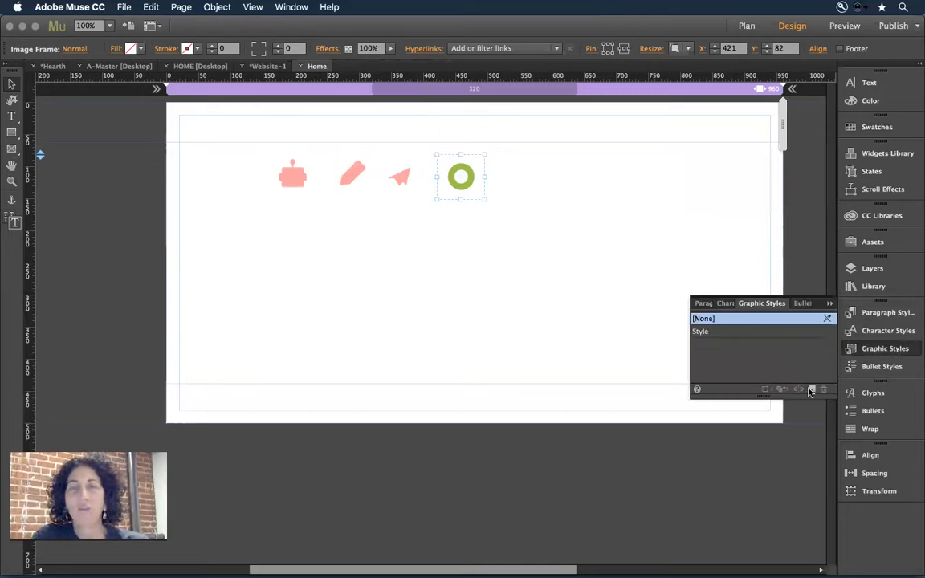
pyautogui.click(703, 333)
pyautogui.doubleClick(704, 334)
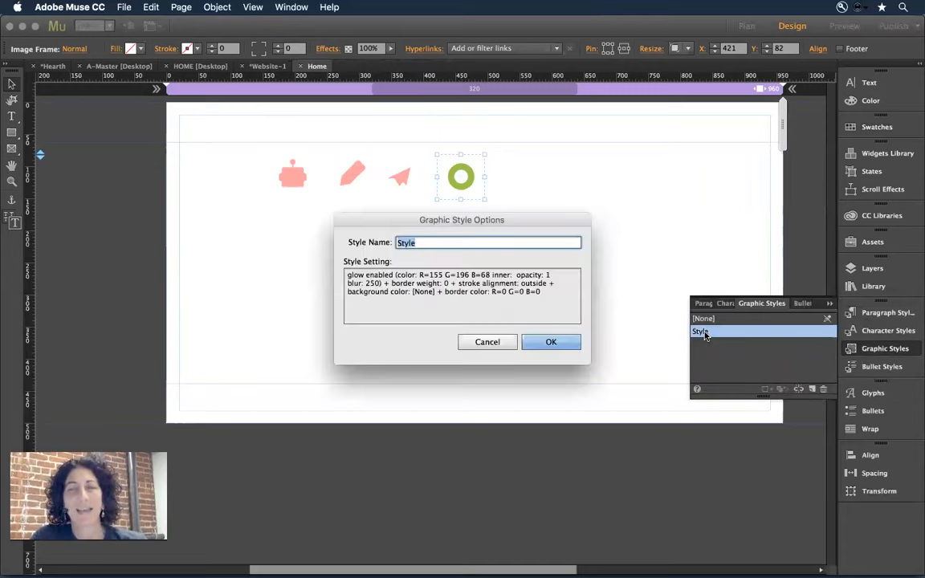
pyautogui.write('colo')
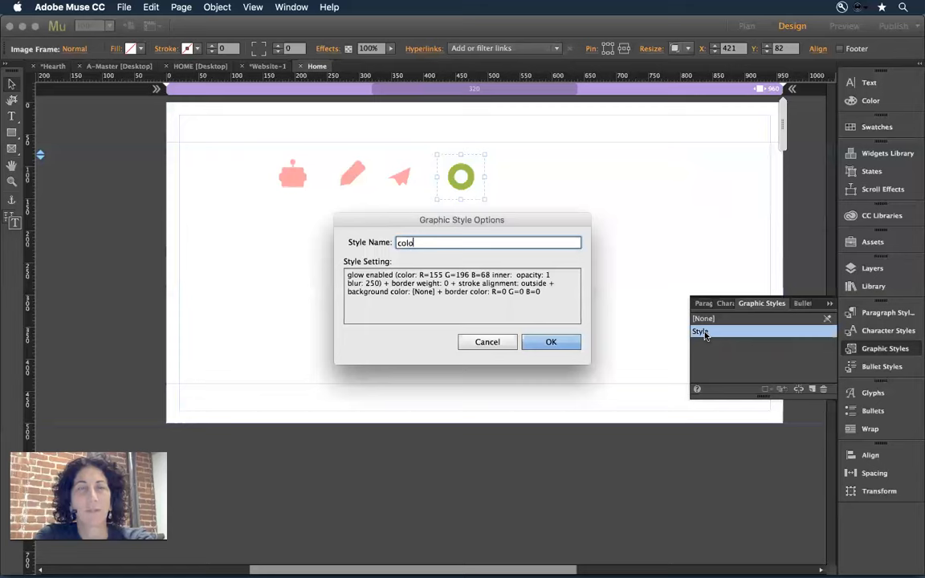
pyautogui.write('r me')
pyautogui.press('Return')
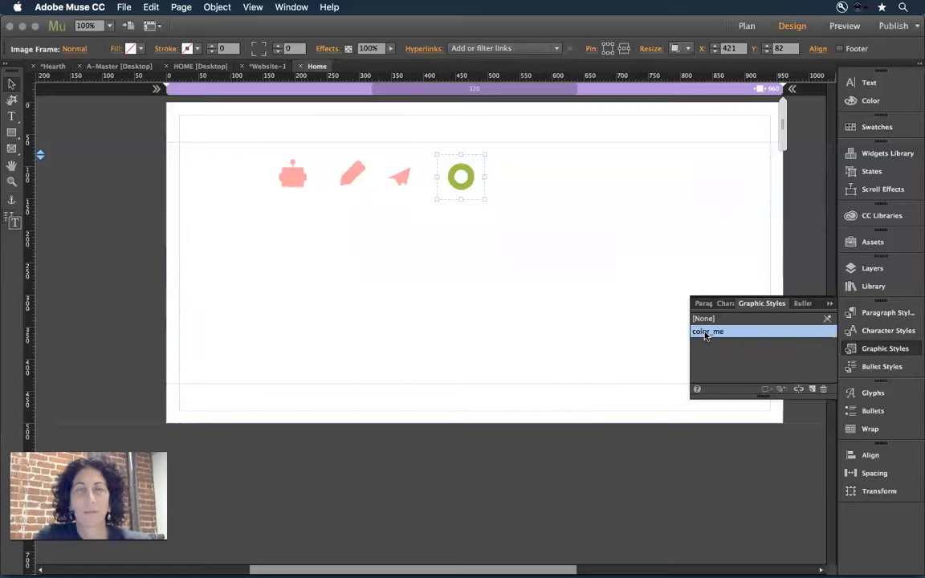
# Apply the color_me graphic style to the robot, pencil and paper plane icons together
pyautogui.moveTo(252, 156); pyautogui.dragTo(396, 189)
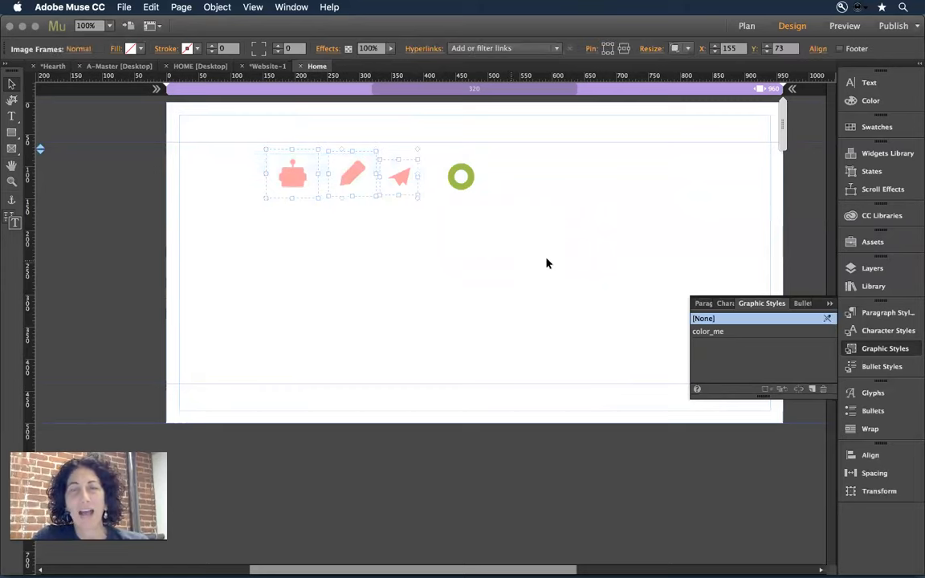
pyautogui.click(719, 336)
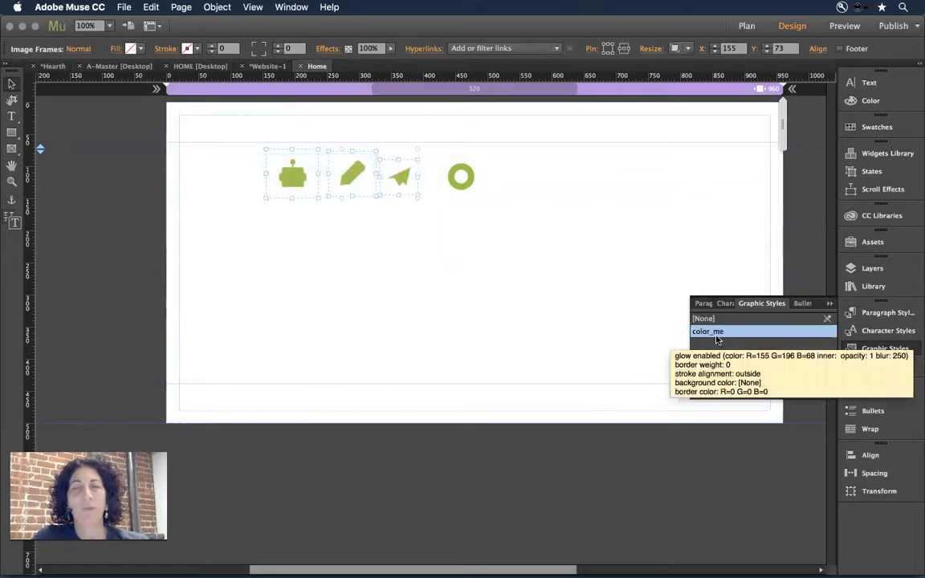
pyautogui.click(504, 281)
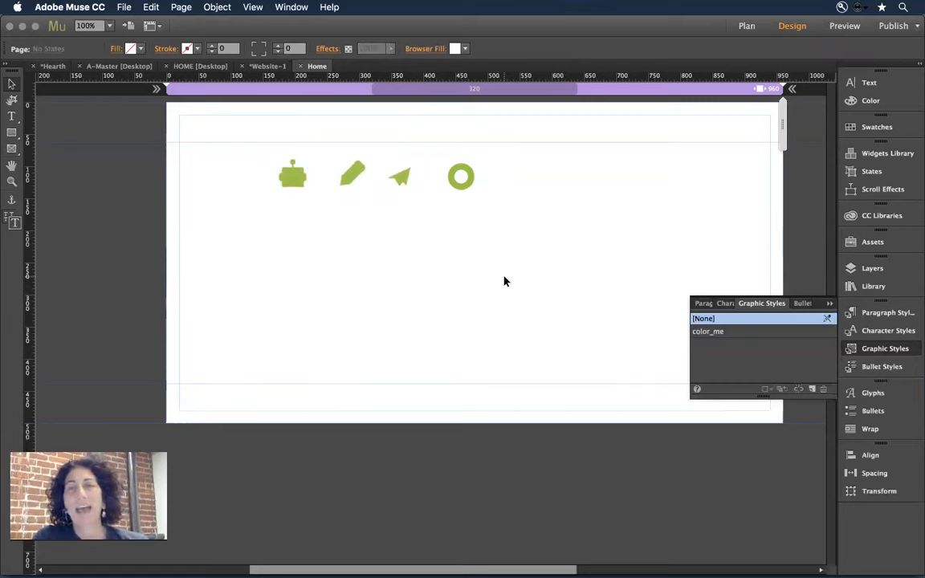
# Edit the green swatch to a dark olive green
pyautogui.click(873, 103)
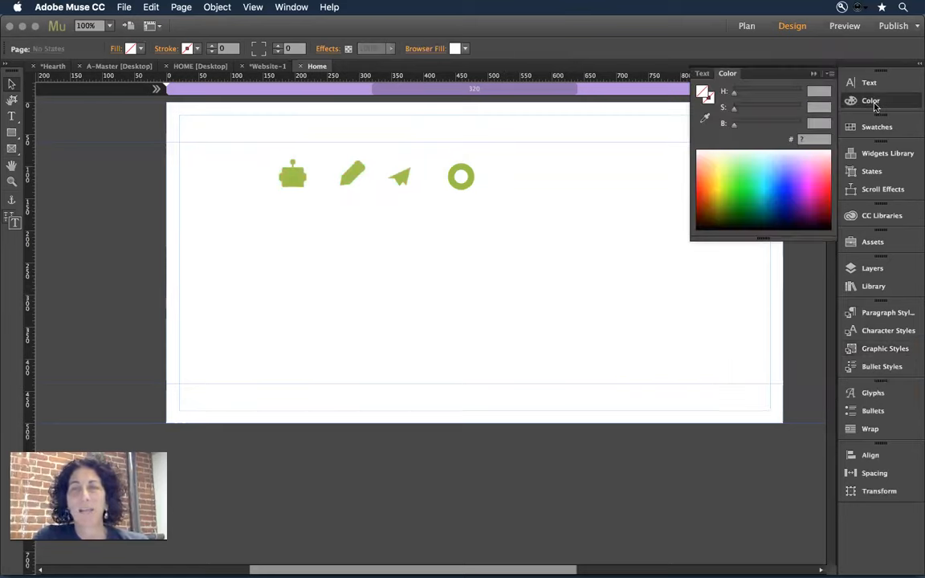
pyautogui.click(869, 128)
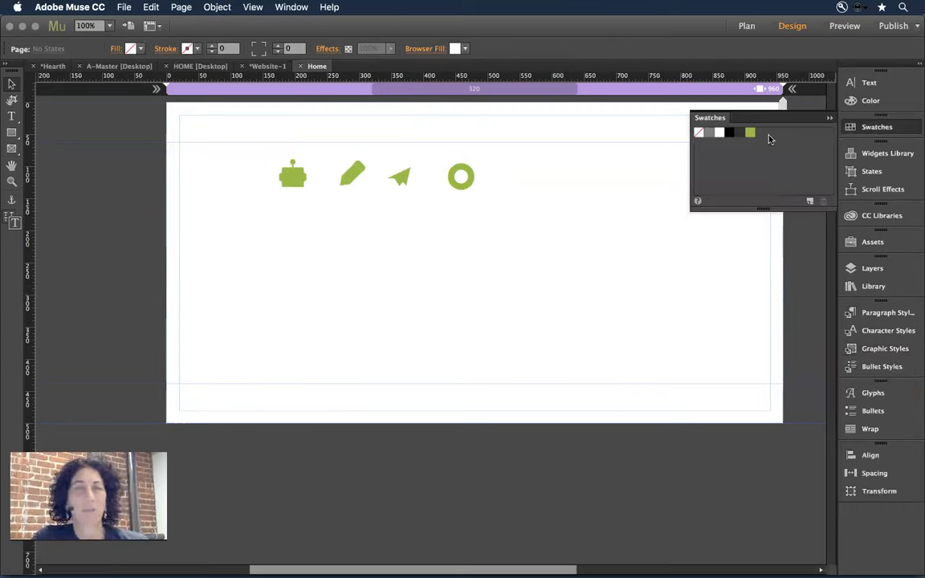
pyautogui.click(748, 133)
pyautogui.rightClick(748, 133)
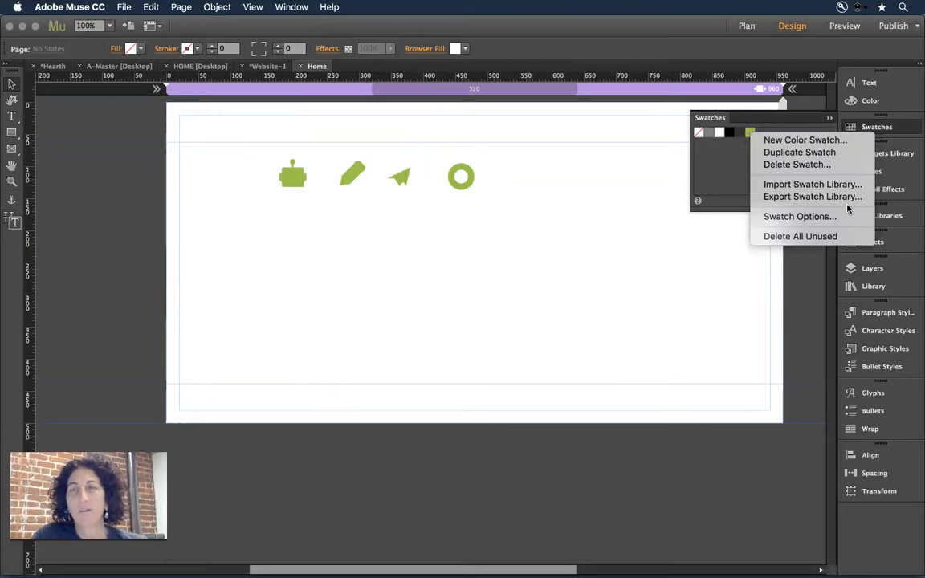
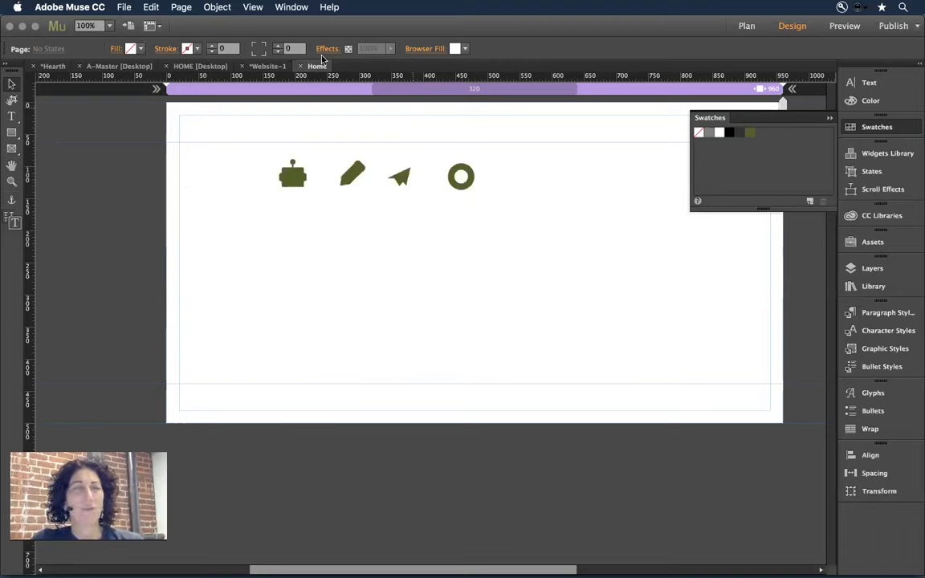
# Start placing a file, select Pigeon_Specs.psd in the MuJam_PowerTips folder and preview its contents
pyautogui.click(123, 7)
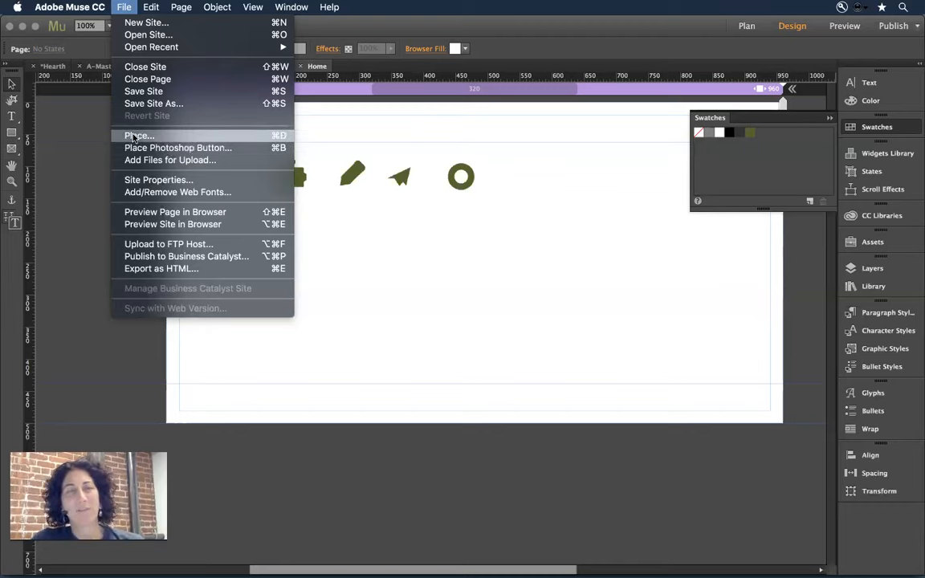
pyautogui.click(135, 137)
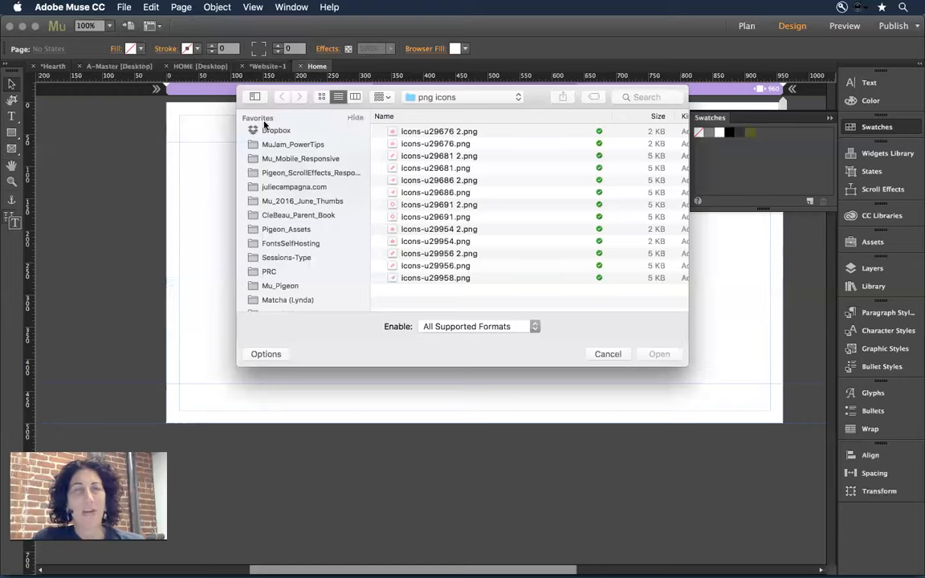
pyautogui.click(459, 97)
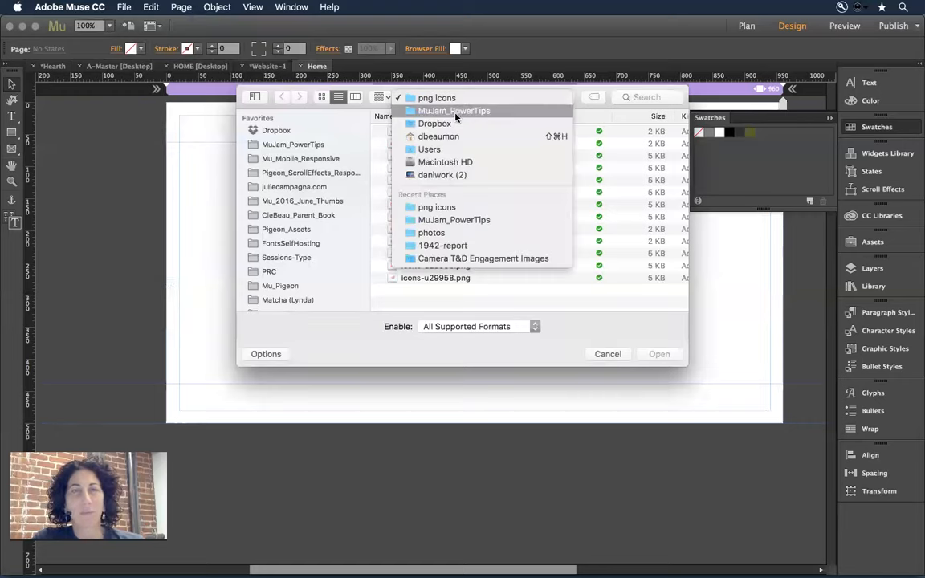
pyautogui.click(455, 112)
pyautogui.click(450, 198)
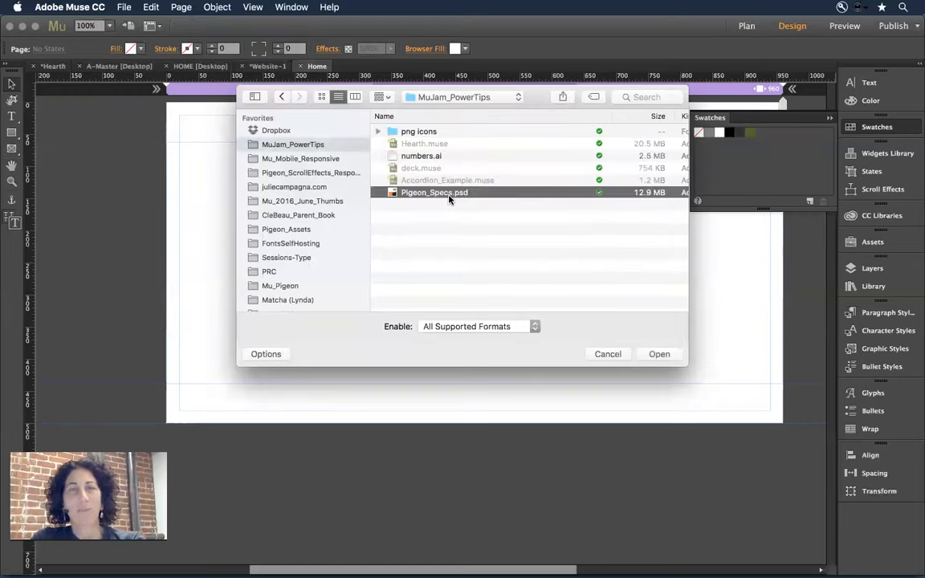
pyautogui.press('space')
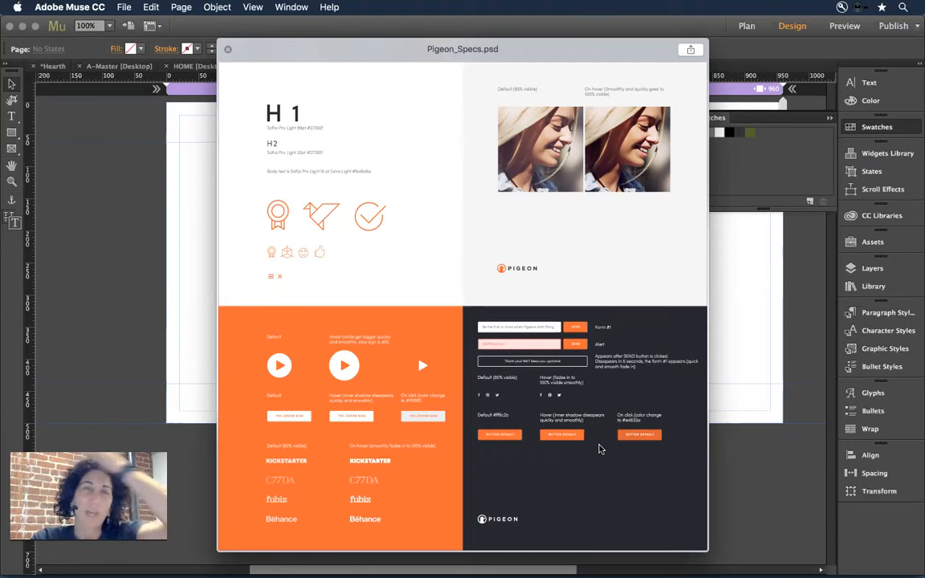
pyautogui.press('space')
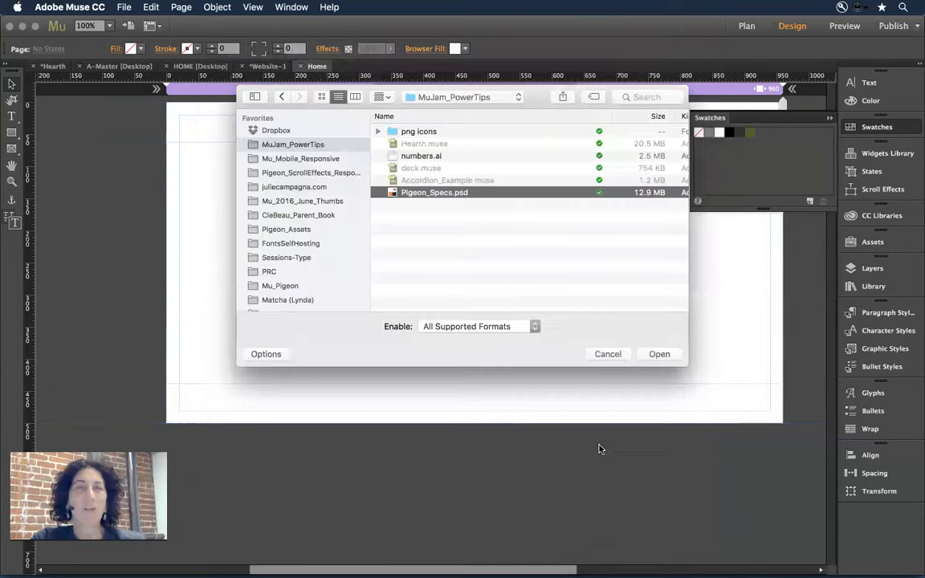
# Open Pigeon_Specs.psd for placement and choose to import layers instead of the composite image
pyautogui.click(655, 353)
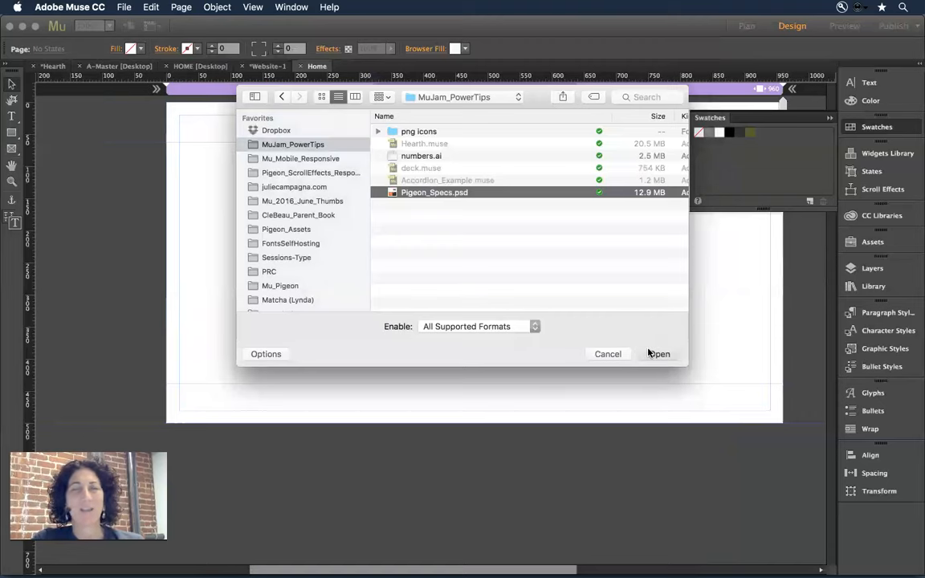
pyautogui.moveTo(449, 198); pyautogui.dragTo(376, 107)
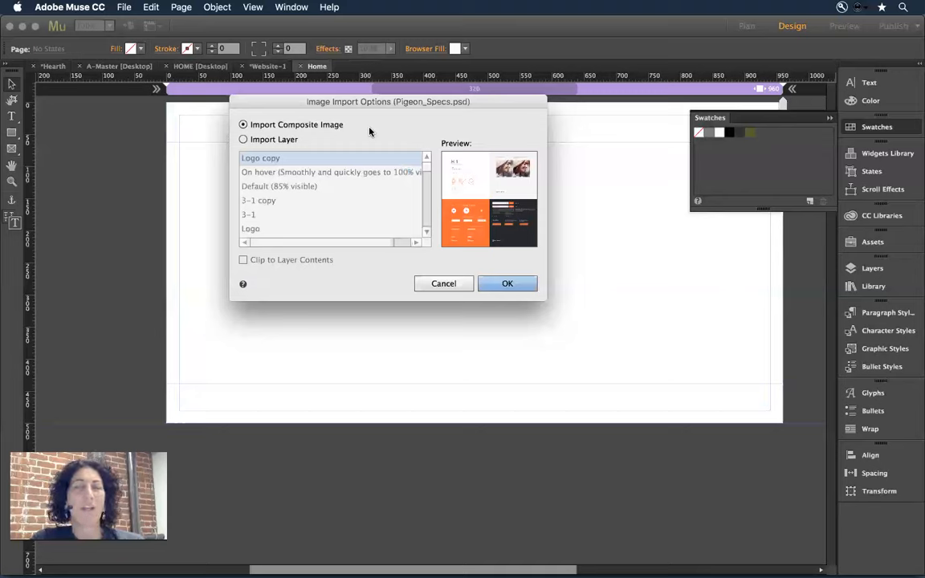
pyautogui.click(287, 140)
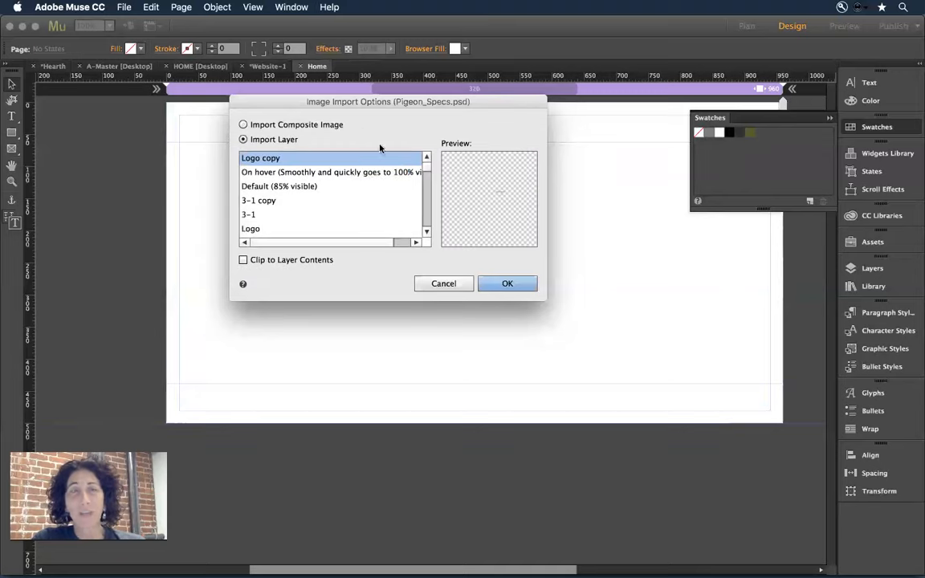
# Examine individual layers of Pigeon_Specs.psd in the import preview, including the photo, button, form and social icon layers
pyautogui.click(343, 173)
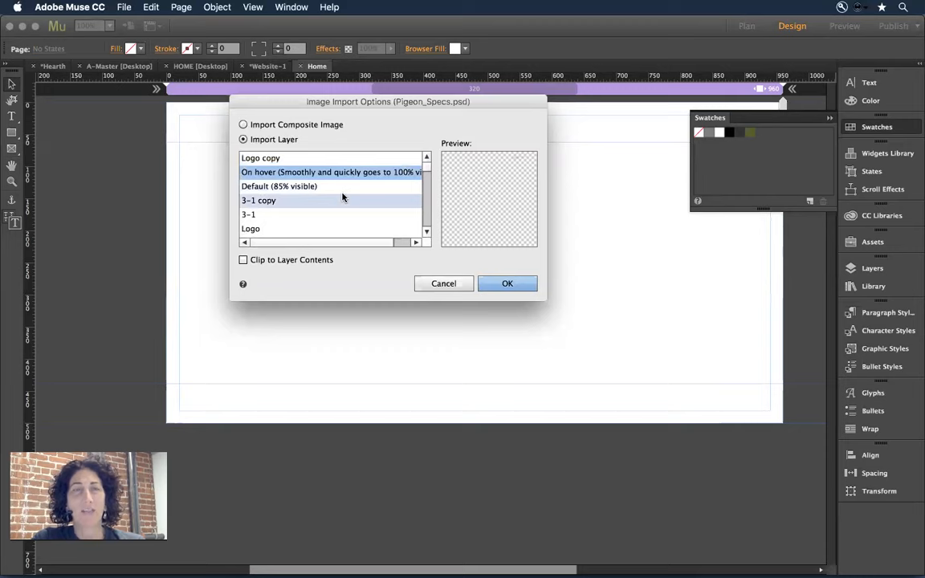
pyautogui.click(332, 188)
pyautogui.click(325, 203)
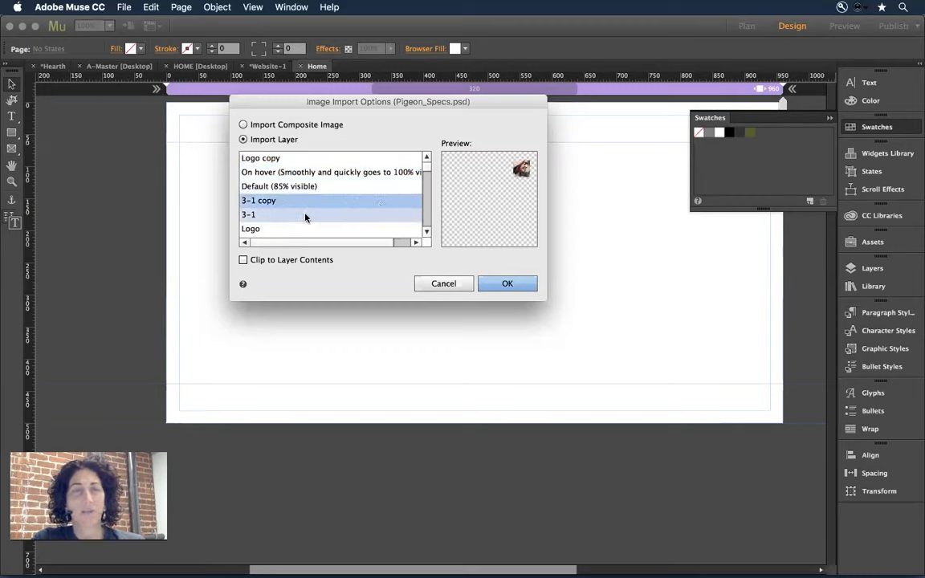
pyautogui.click(305, 217)
pyautogui.scroll(-3, 305, 216)
pyautogui.click(295, 190)
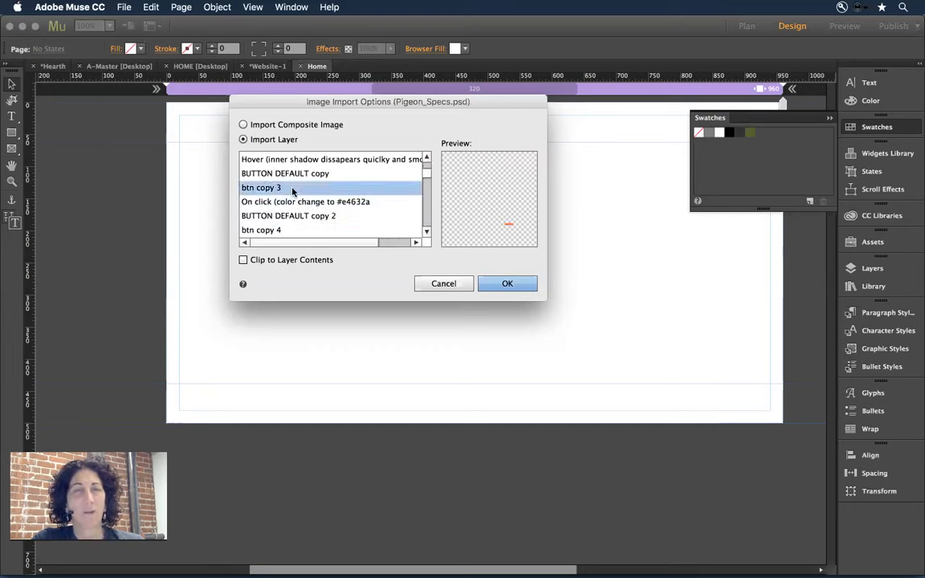
pyautogui.click(325, 202)
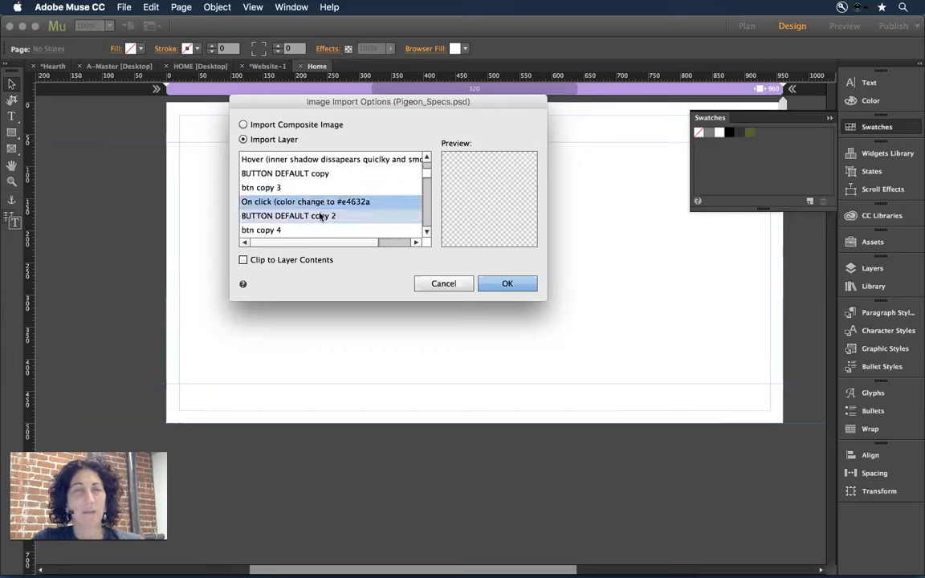
pyautogui.click(321, 216)
pyautogui.click(309, 230)
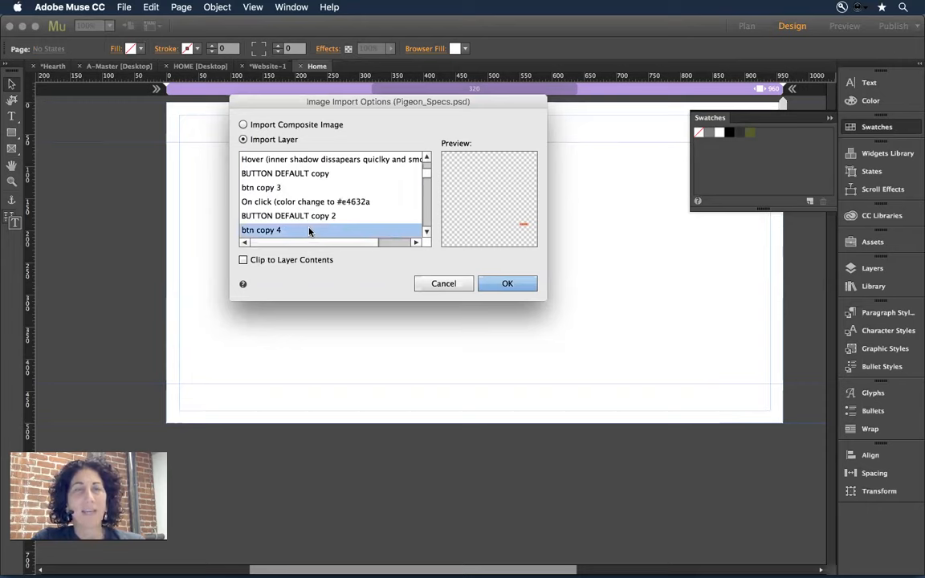
pyautogui.scroll(-3, 310, 231)
pyautogui.click(299, 215)
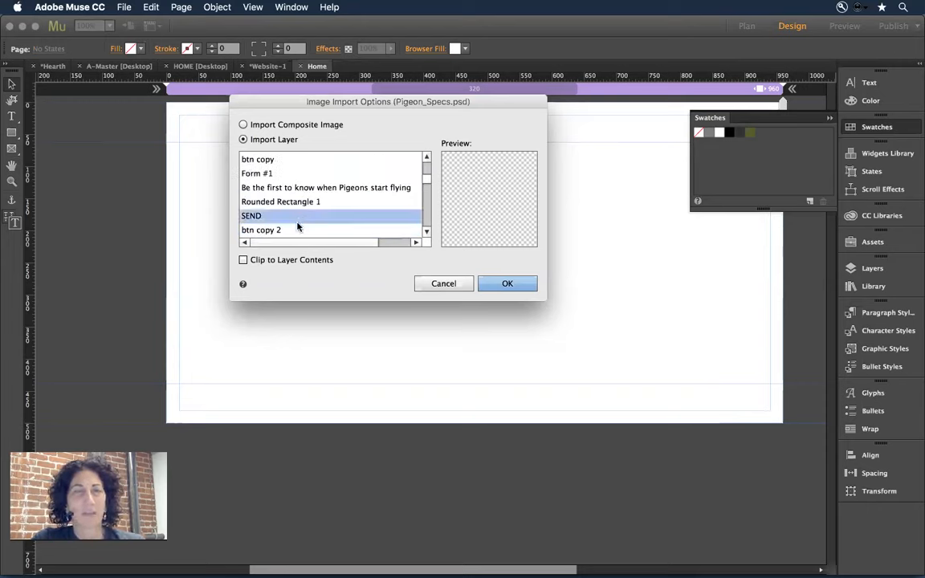
pyautogui.click(294, 231)
pyautogui.click(303, 202)
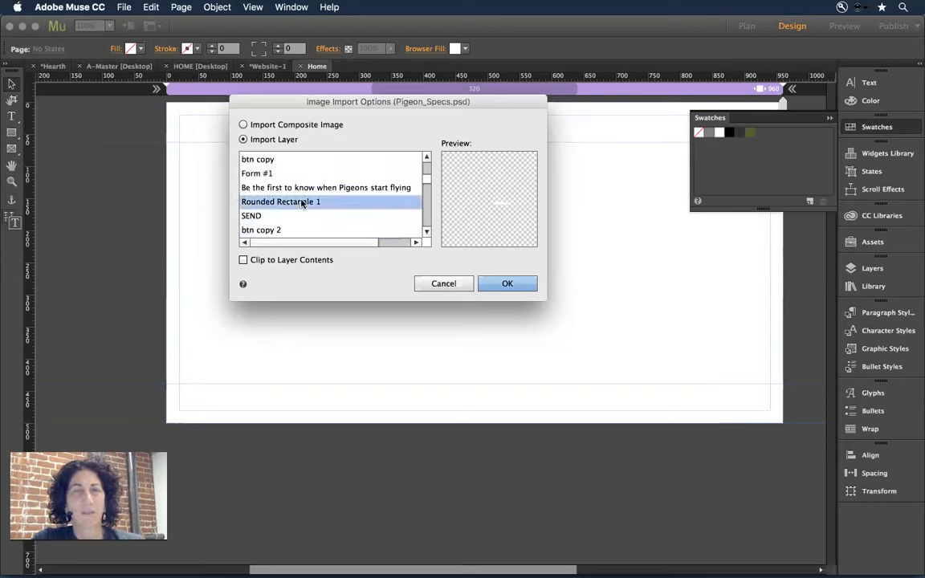
pyautogui.scroll(-4, 302, 201)
pyautogui.click(286, 215)
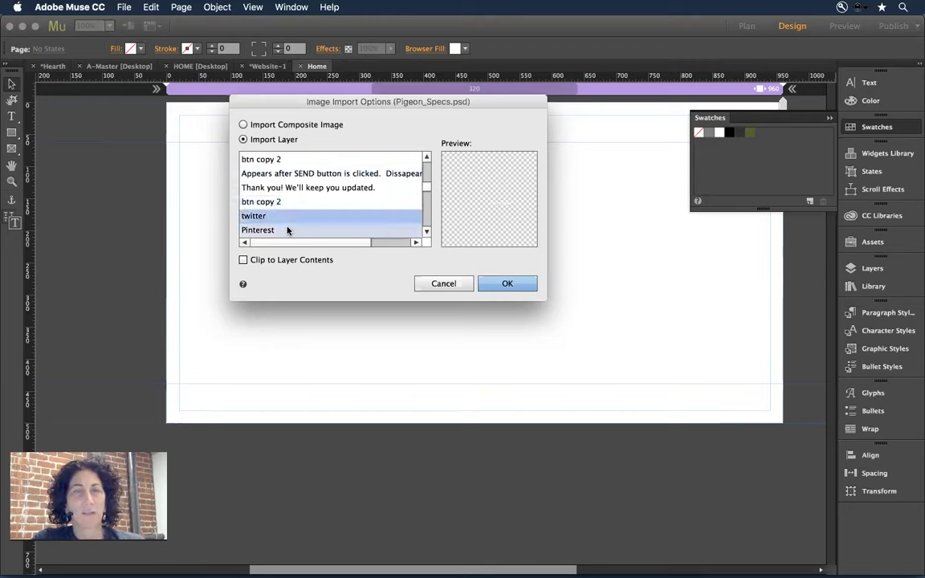
pyautogui.scroll(-5, 324, 186)
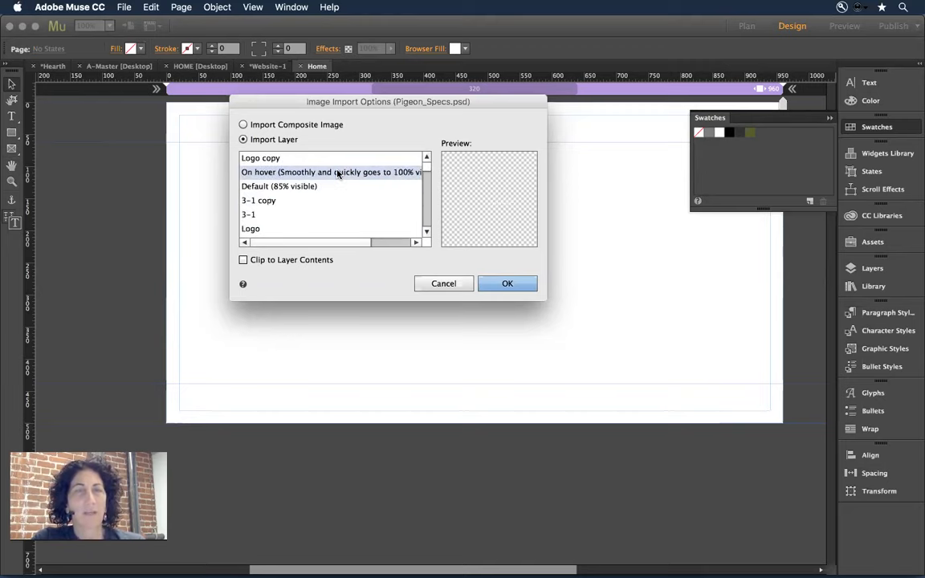
# Select the Logo copy, 3-1 copy and btn copy 3 layers together for import from Pigeon_Specs.psd
pyautogui.click(317, 160)
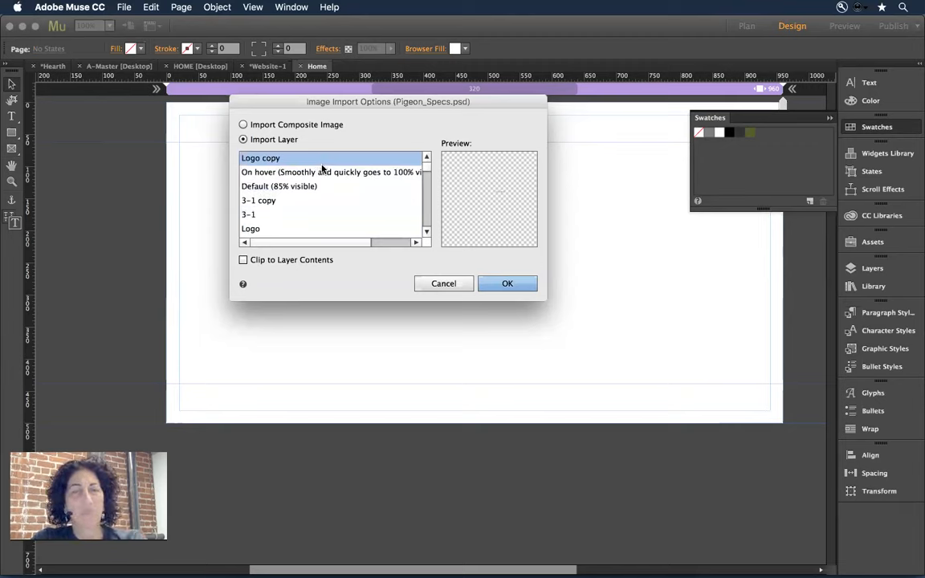
pyautogui.click(326, 200)
pyautogui.scroll(-3, 353, 201)
pyautogui.click(331, 174)
pyautogui.click(324, 188)
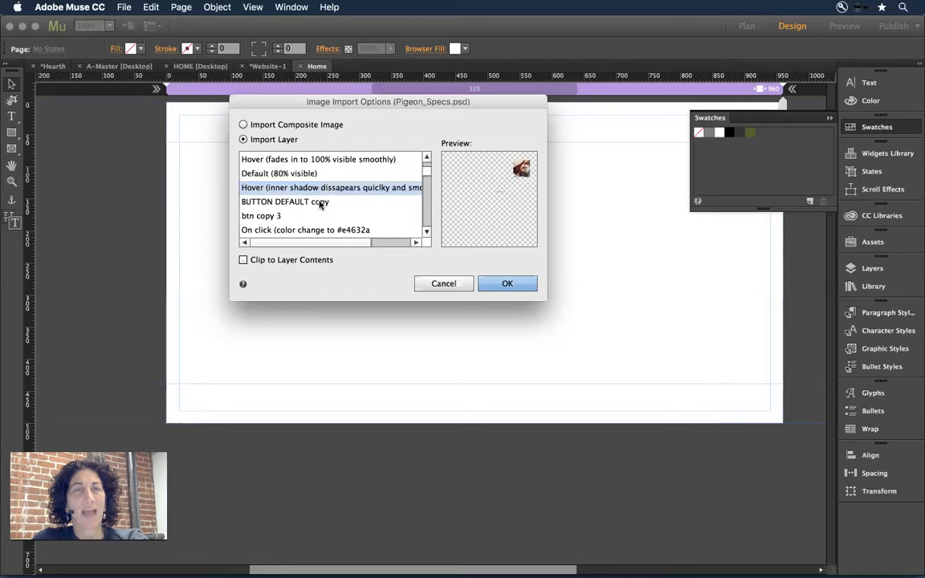
pyautogui.click(319, 204)
pyautogui.click(315, 217)
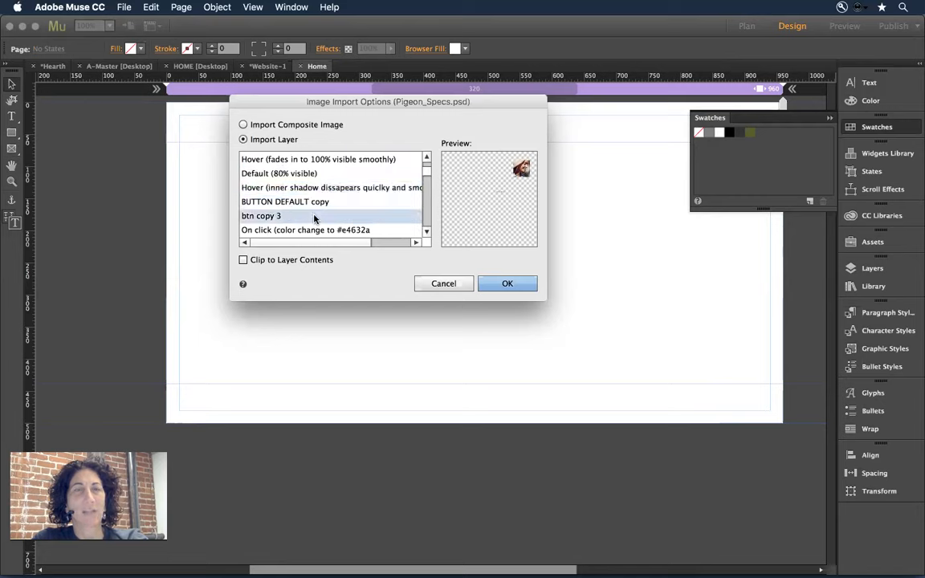
pyautogui.scroll(-5, 320, 210)
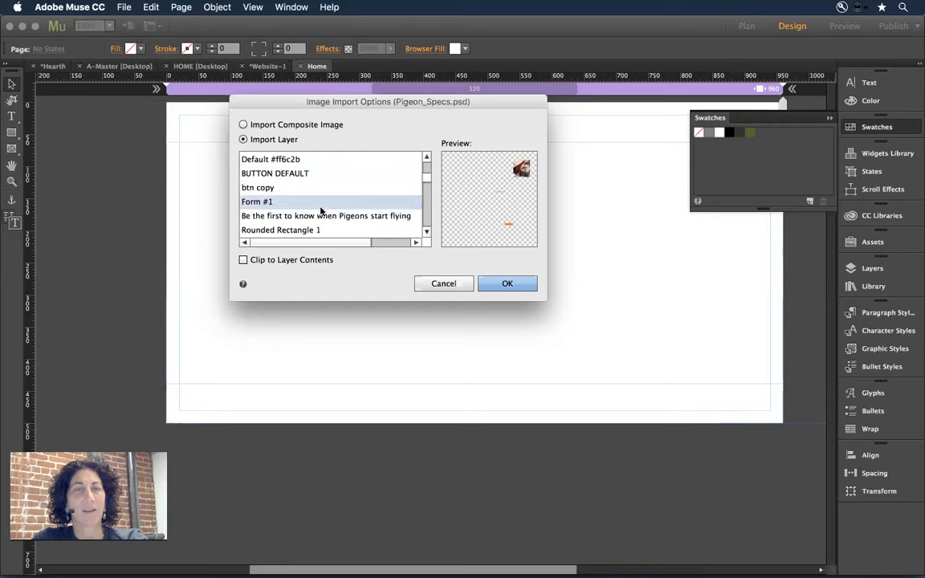
pyautogui.click(297, 188)
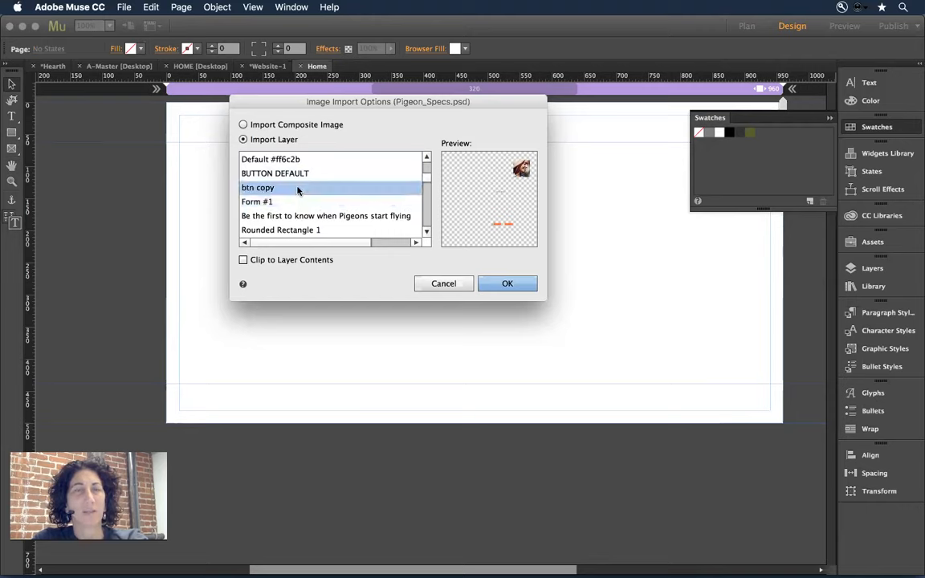
pyautogui.click(285, 202)
pyautogui.click(288, 218)
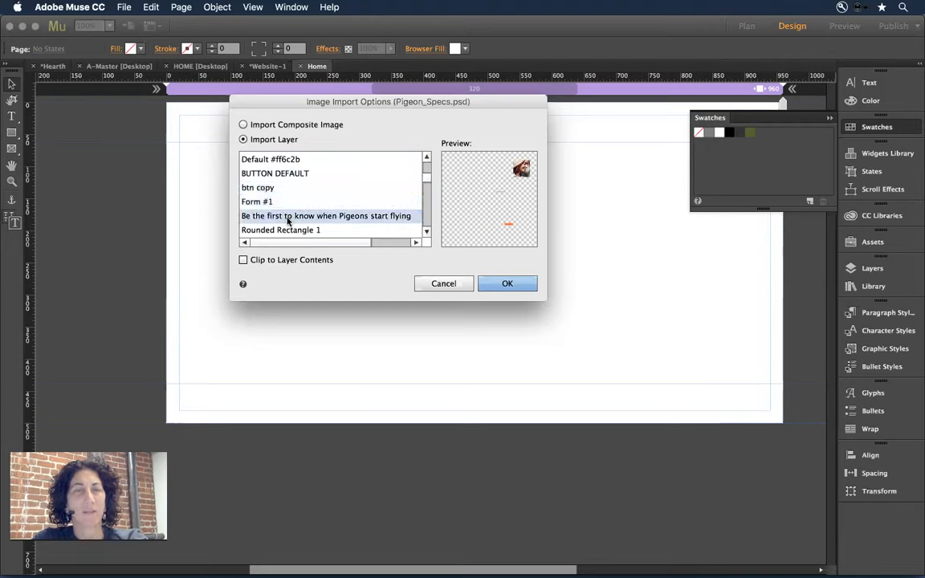
pyautogui.scroll(-2, 306, 208)
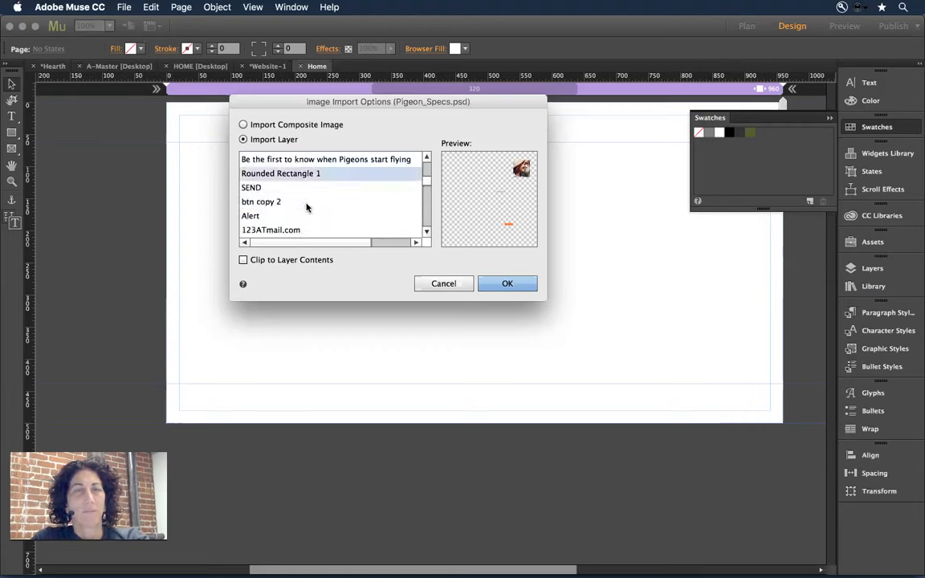
pyautogui.click(292, 187)
pyautogui.keyDown('super'); pyautogui.click(292, 193); pyautogui.keyUp('super')
pyautogui.keyDown('super'); pyautogui.click(296, 188); pyautogui.keyUp('super')
pyautogui.keyDown('super'); pyautogui.click(297, 202); pyautogui.keyUp('super')
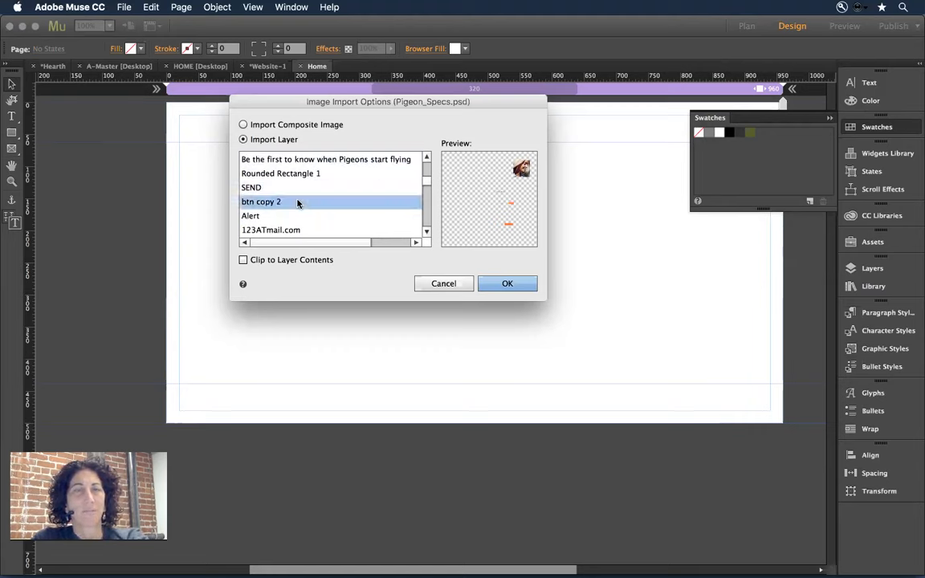
pyautogui.keyDown('super'); pyautogui.click(289, 208); pyautogui.keyUp('super')
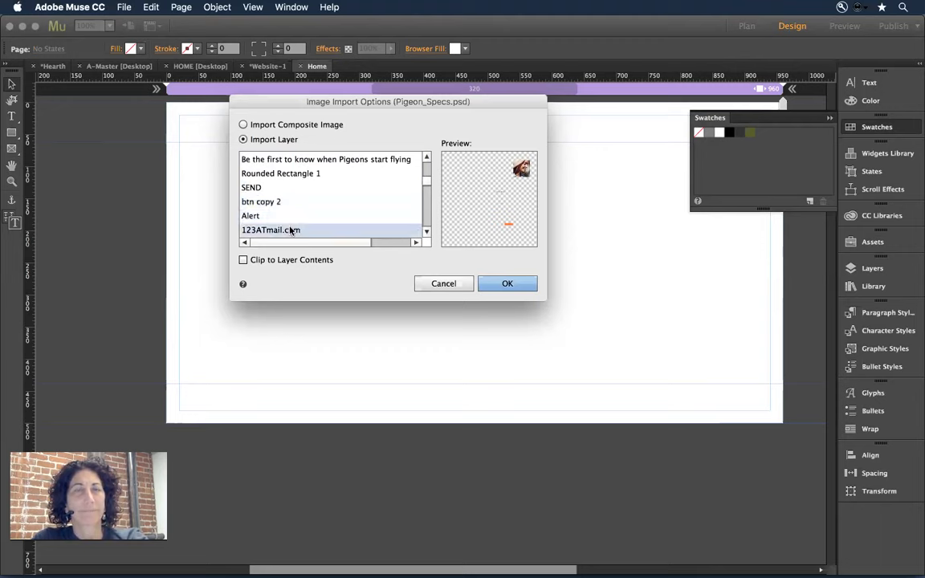
# Add the Pinterest and Facebook layers to the selection and import all chosen layers clipped to their layer contents
pyautogui.scroll(-5, 290, 231)
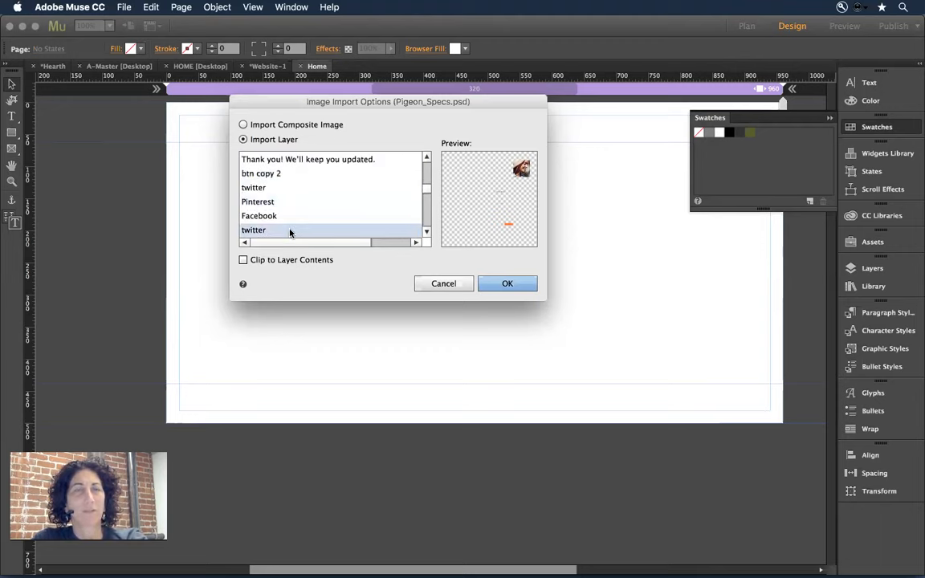
pyautogui.keyDown('super'); pyautogui.click(286, 215); pyautogui.keyUp('super')
pyautogui.keyDown('super'); pyautogui.click(289, 200); pyautogui.keyUp('super')
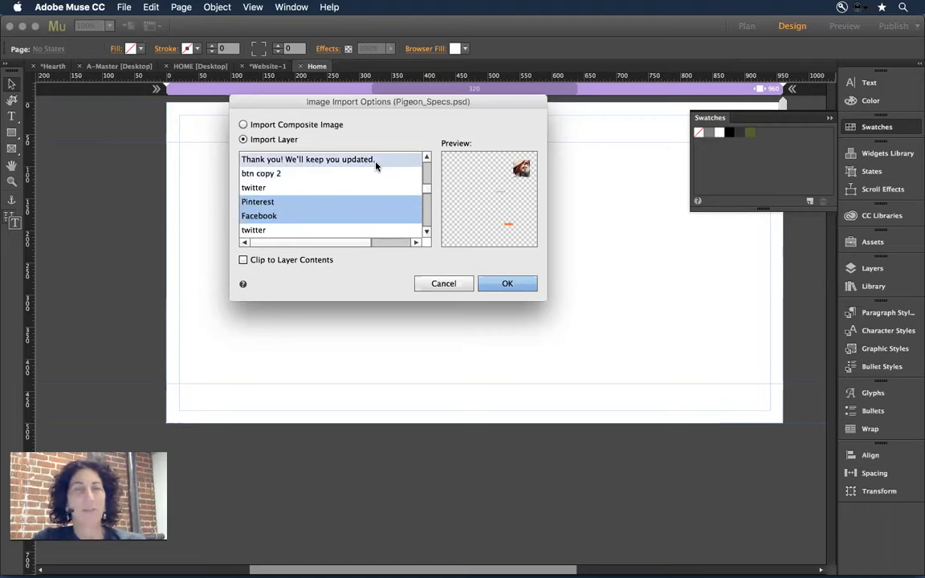
pyautogui.scroll(-3, 376, 164)
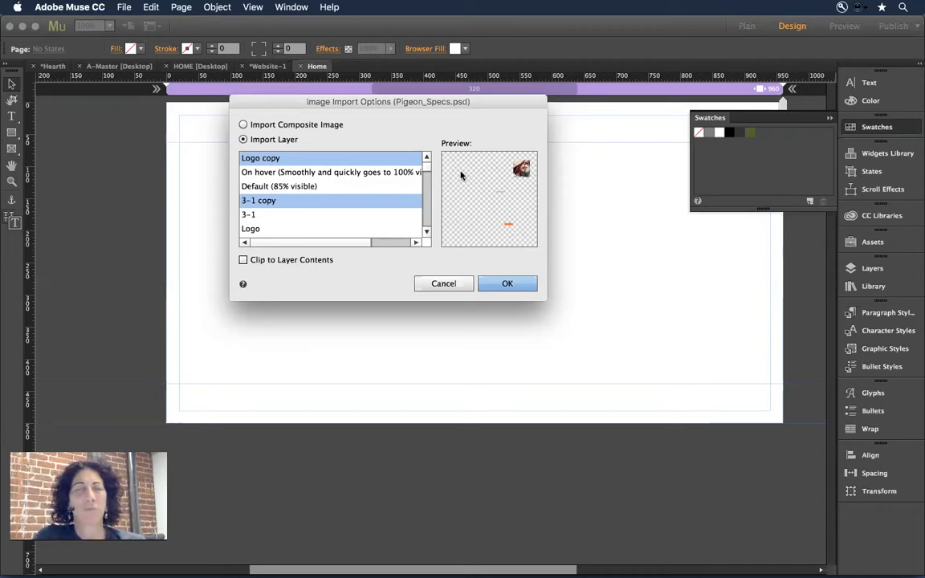
pyautogui.click(260, 263)
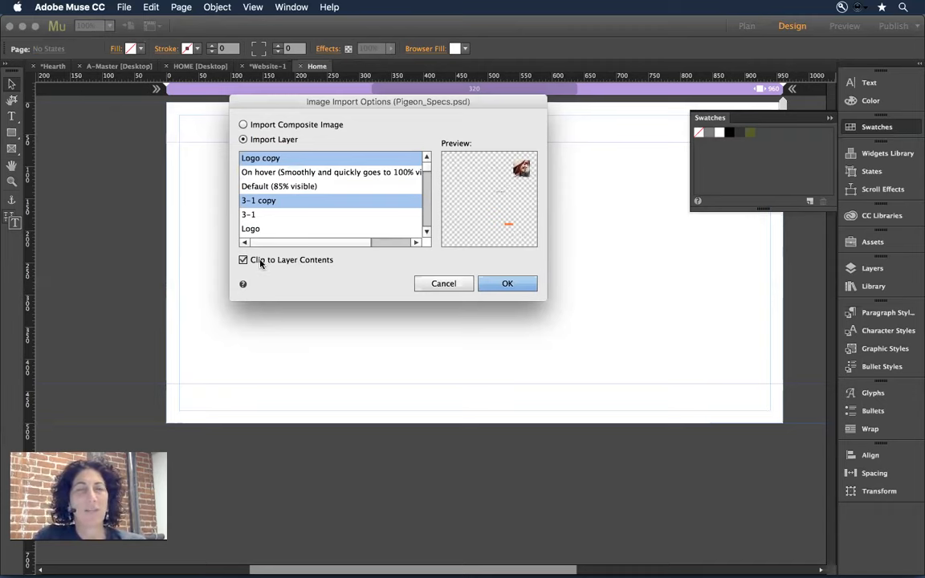
pyautogui.click(485, 285)
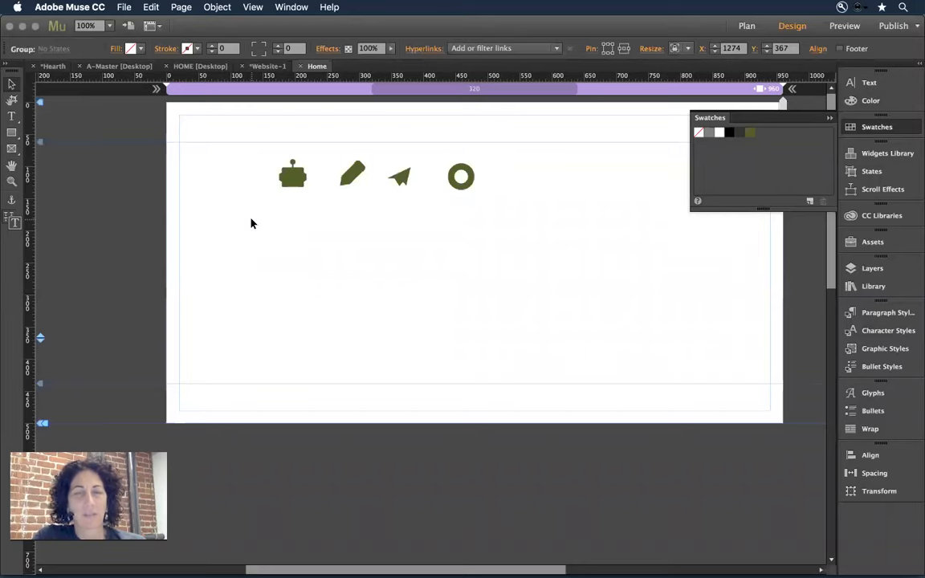
# Move the placed Pigeon layer group from outside the page onto it, beneath the green icons at about X 126, Y 193
pyautogui.press('super+0')
pyautogui.click(252, 220)
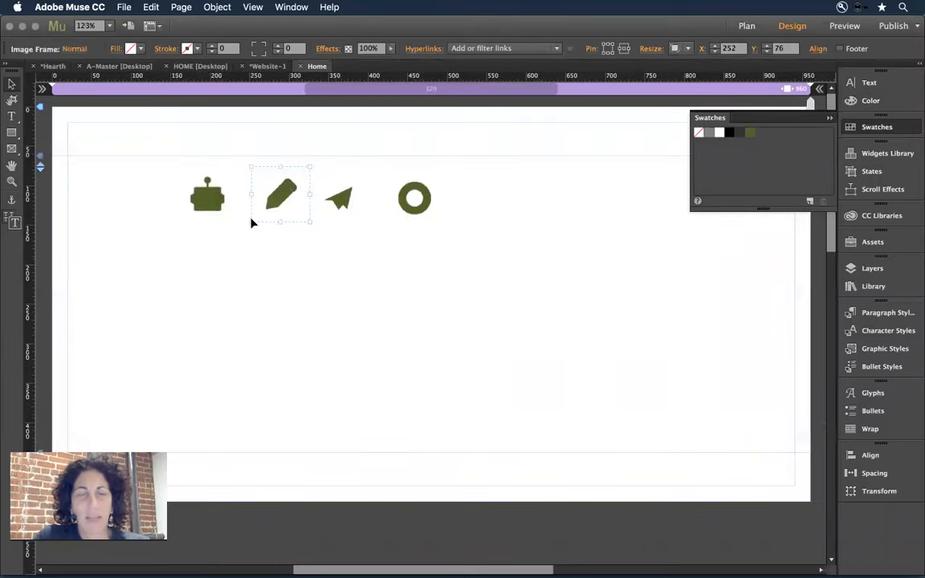
pyautogui.press('super+minus')
pyautogui.press('super+minus')
pyautogui.press('super+minus')
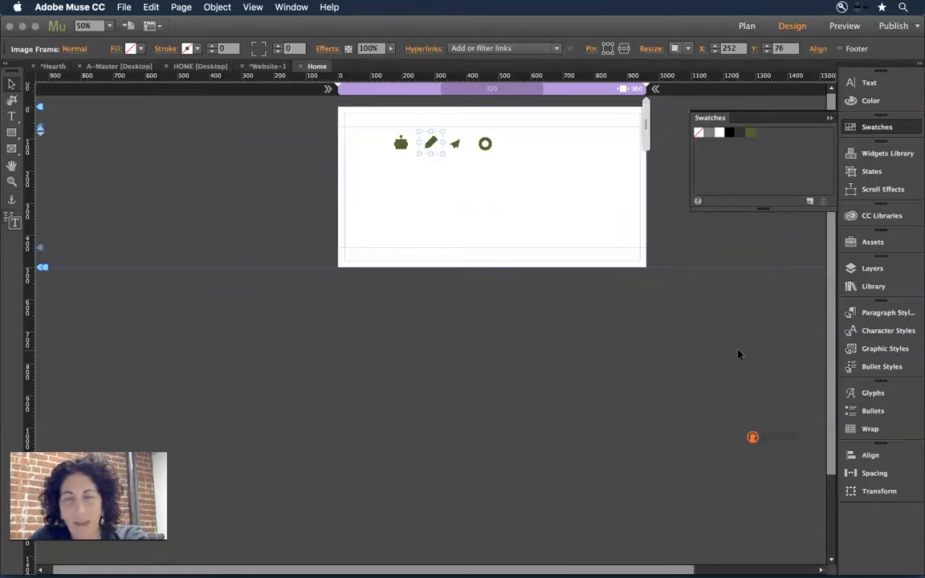
pyautogui.moveTo(699, 345); pyautogui.dragTo(553, 384)
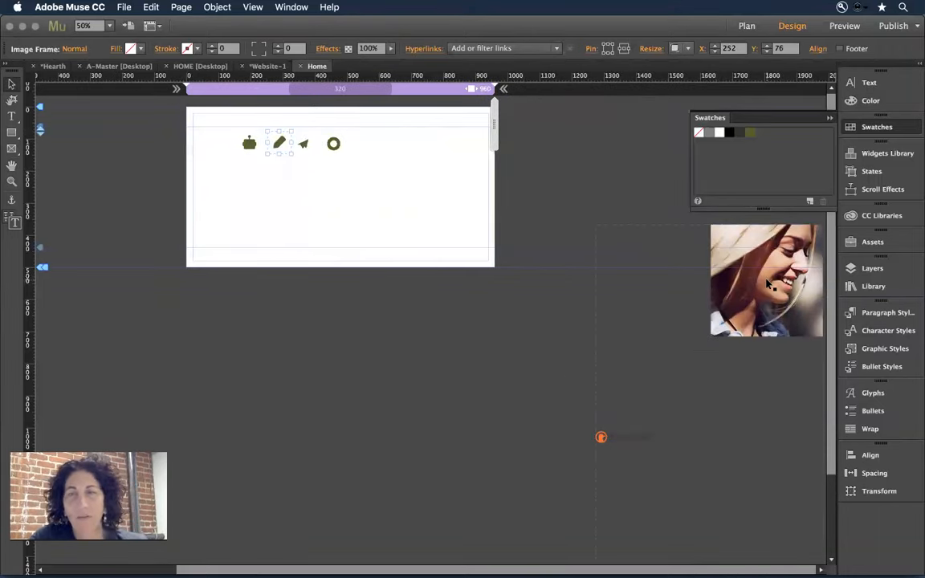
pyautogui.moveTo(769, 287); pyautogui.dragTo(399, 232)
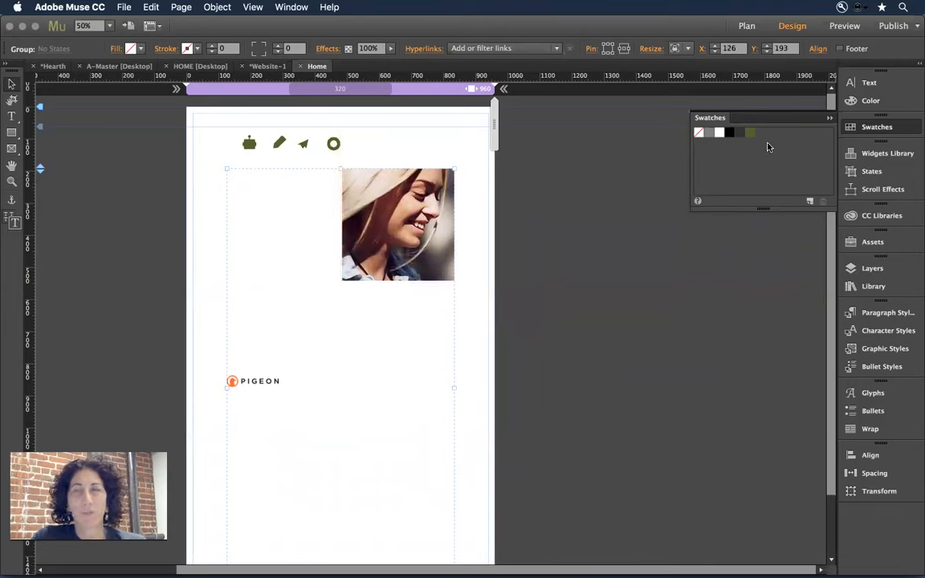
# Review the placed files in the site's assets and expand Layer 1 to inspect the imported group
pyautogui.click(872, 242)
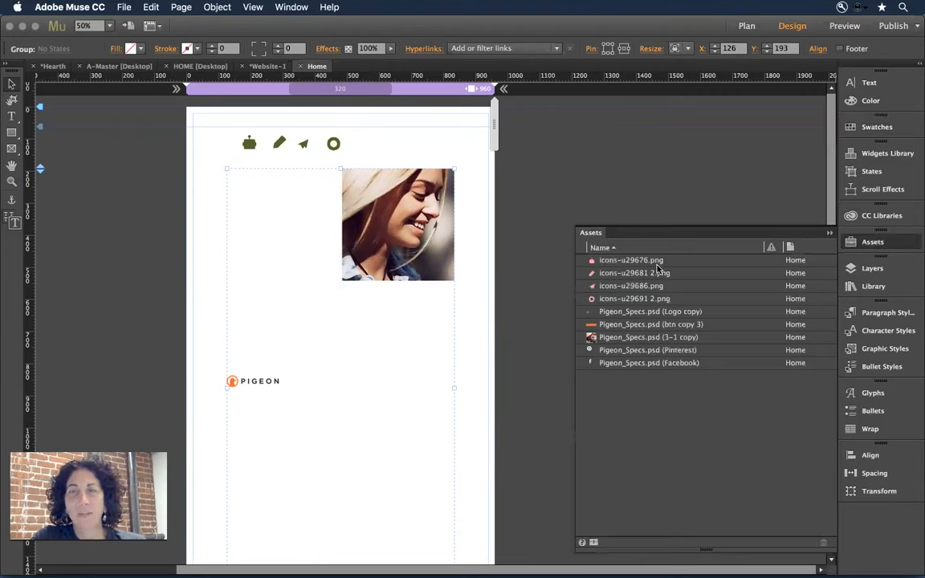
pyautogui.click(869, 269)
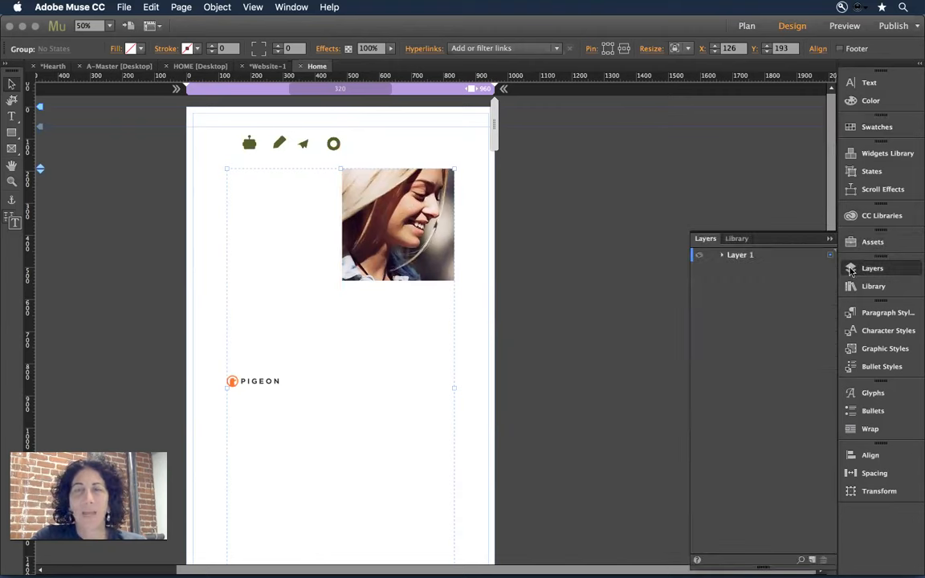
pyautogui.click(721, 256)
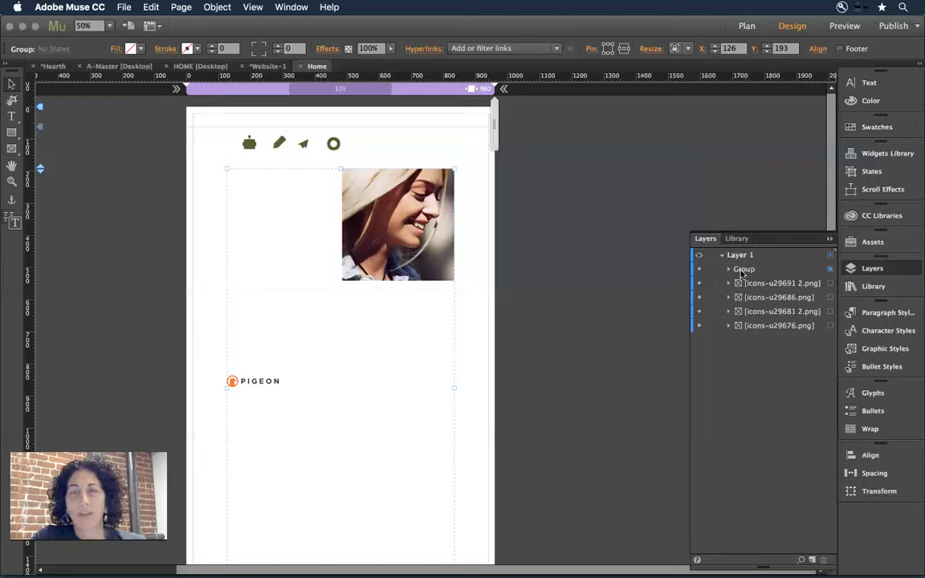
pyautogui.click(411, 243)
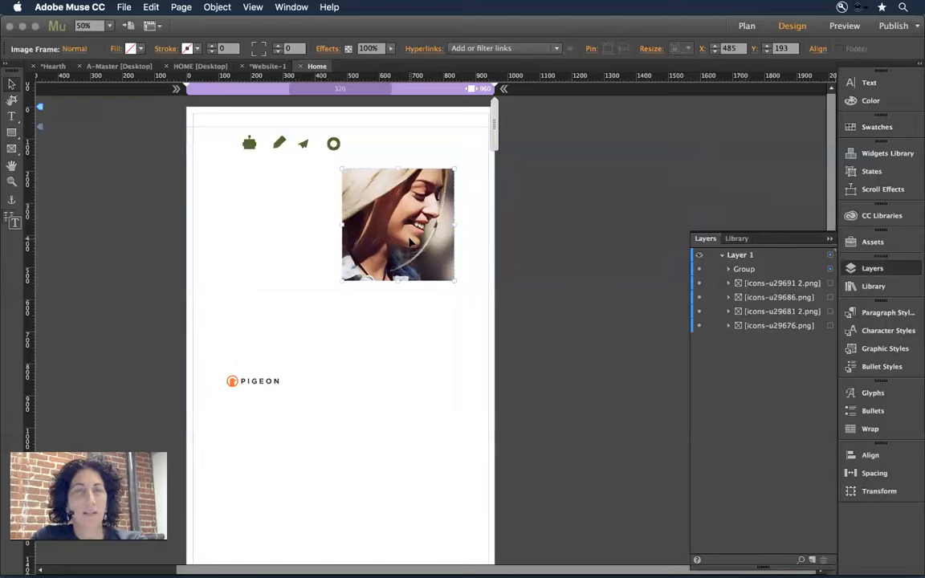
pyautogui.press('super+a')
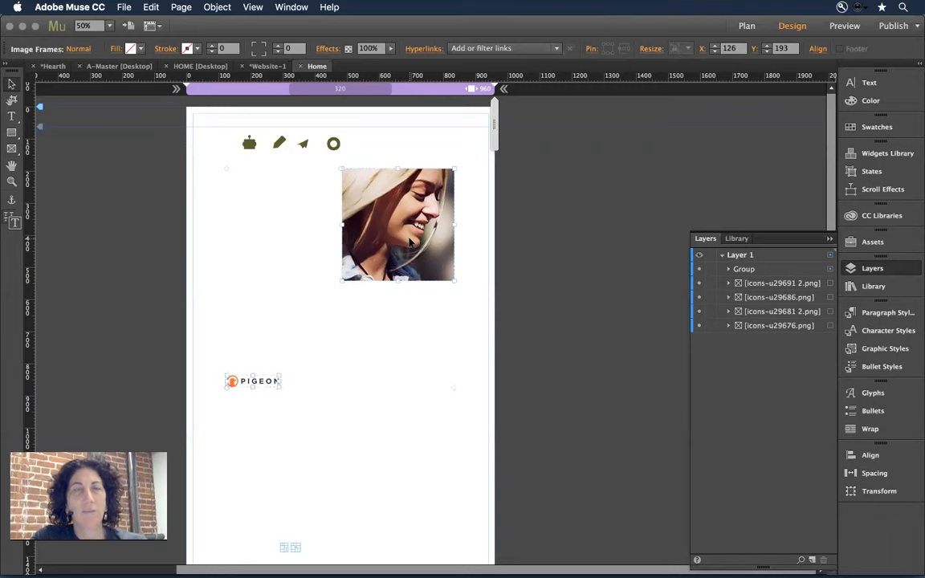
pyautogui.rightClick(410, 240)
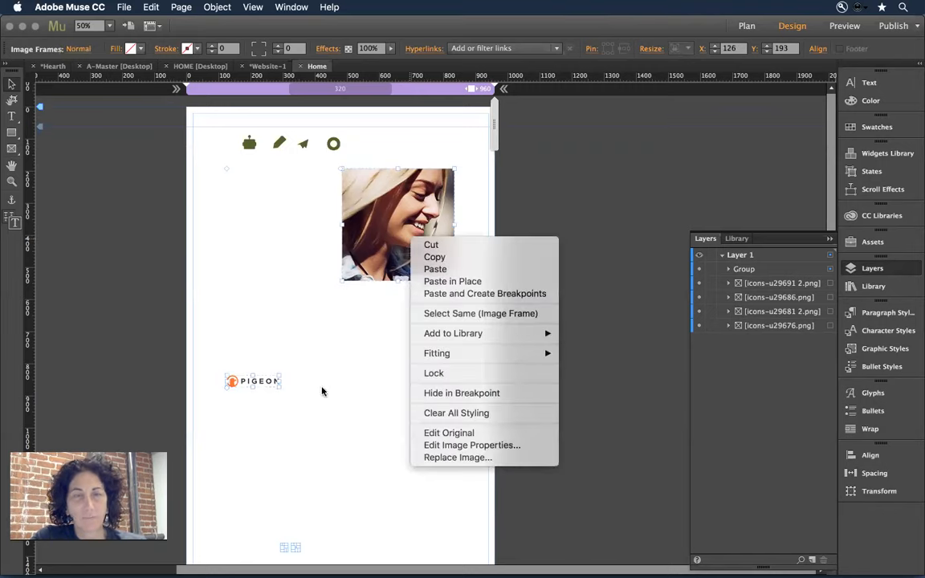
pyautogui.click(349, 398)
pyautogui.click(349, 398)
# Select all objects on the page and ungroup the imported Pigeon layers
pyautogui.press('super+a')
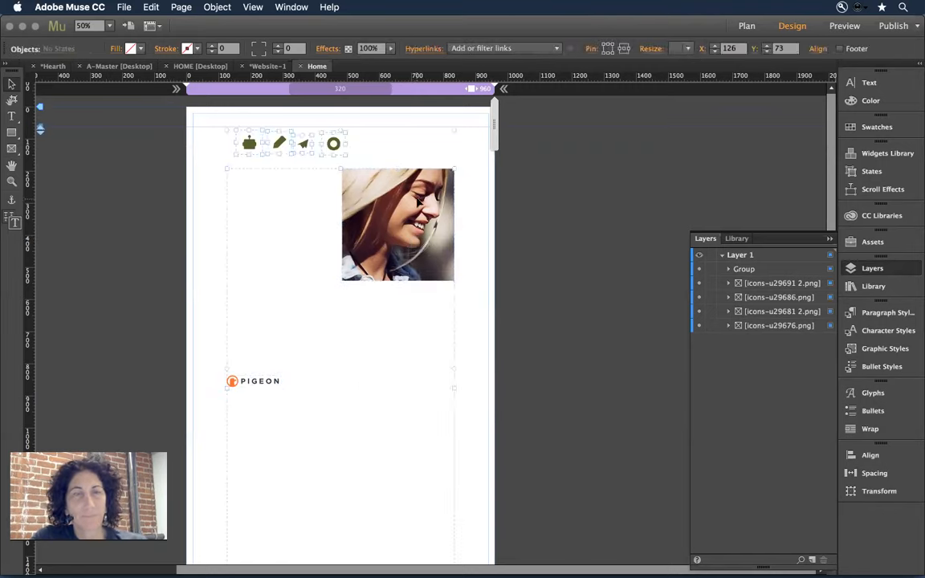
pyautogui.rightClick(418, 198)
pyautogui.click(492, 350)
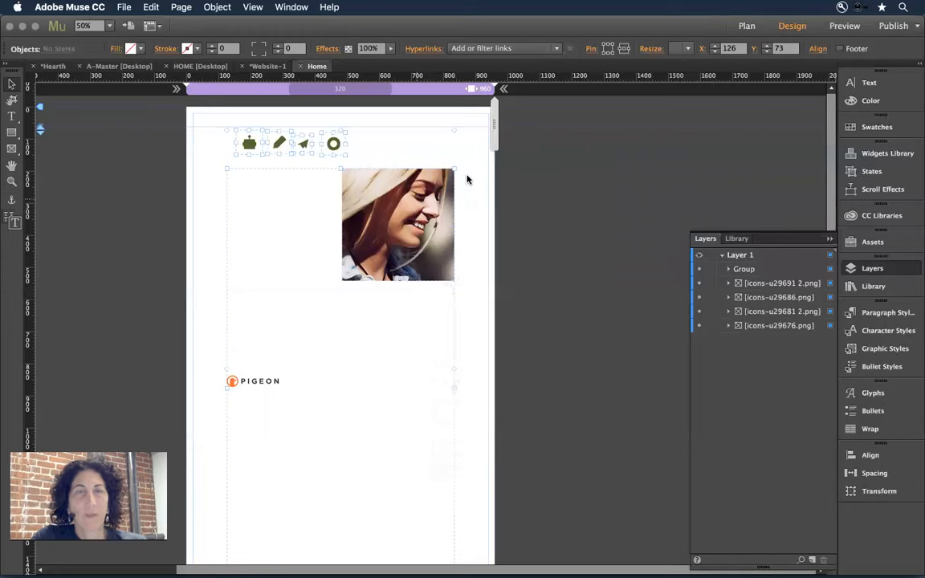
# Move the photo beside the green icons at about X 569, Y 111, and the Pigeon logo up beneath them
pyautogui.click(404, 196)
pyautogui.moveTo(404, 197); pyautogui.dragTo(431, 170)
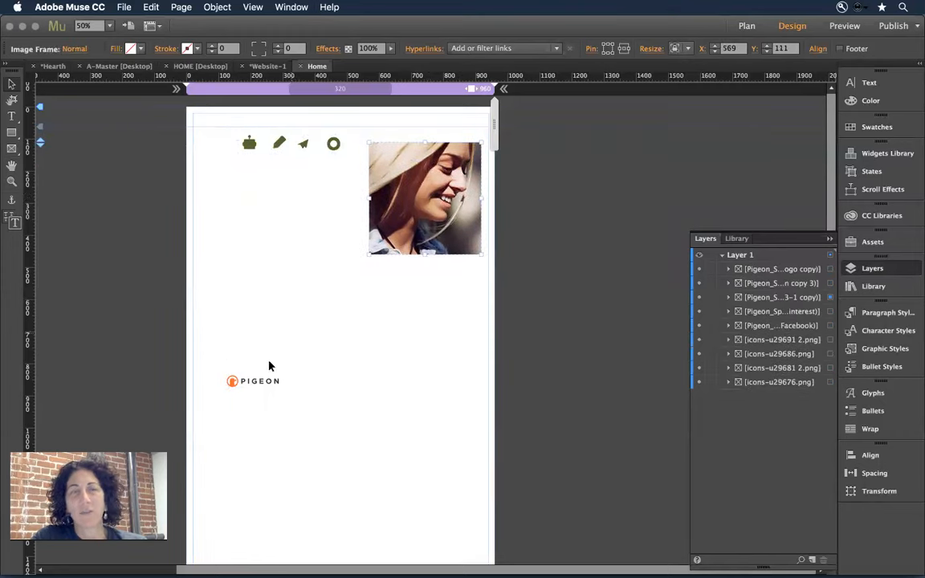
pyautogui.moveTo(259, 380); pyautogui.dragTo(258, 199)
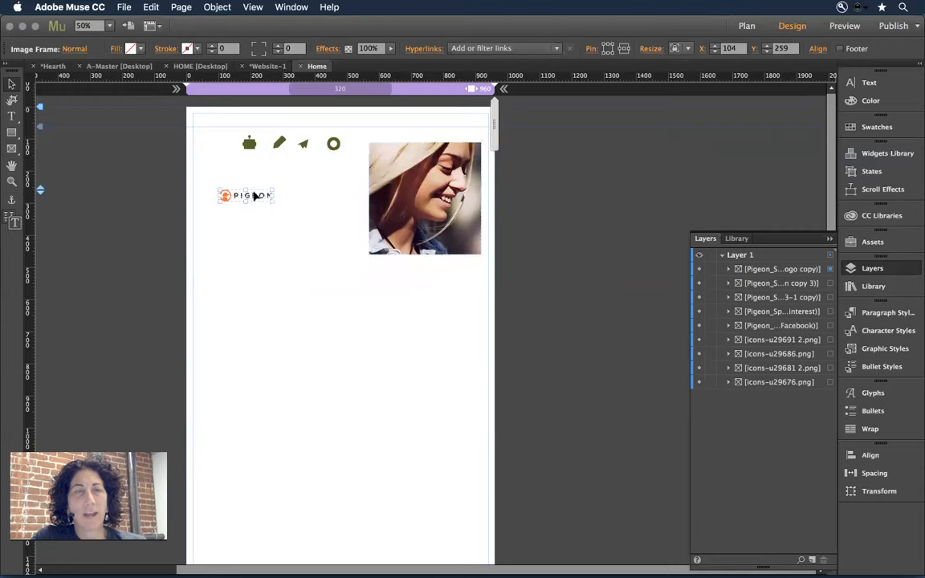
# Move the orange button from the page's lower end up below the logo, at about X 313, Y 518
pyautogui.click(274, 308)
pyautogui.scroll(-3, 274, 307)
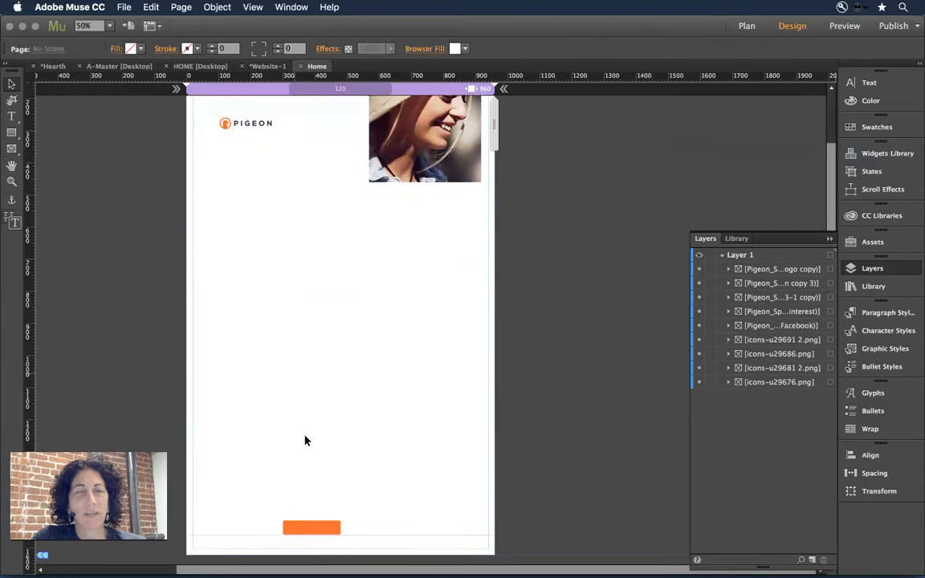
pyautogui.click(301, 526)
pyautogui.moveTo(301, 527); pyautogui.dragTo(305, 197)
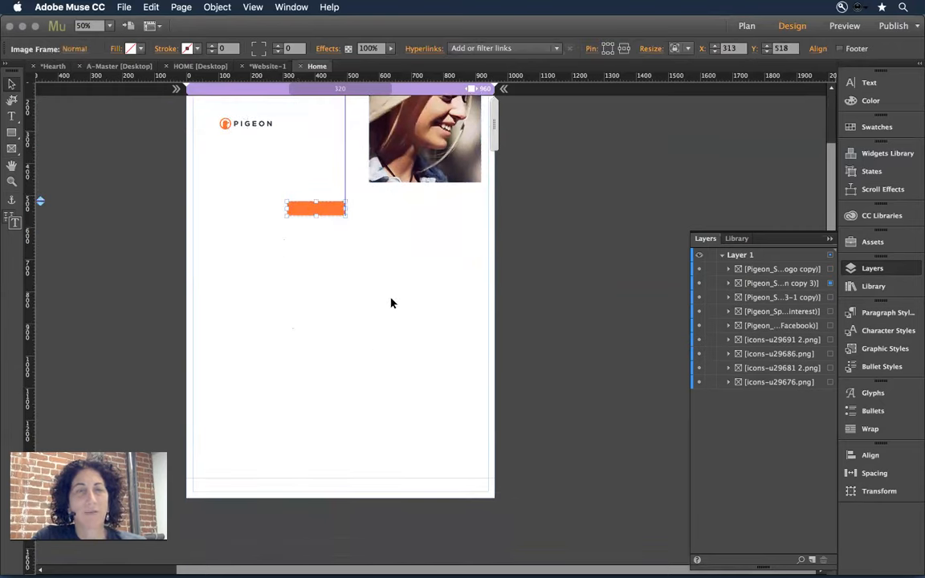
pyautogui.click(400, 305)
pyautogui.scroll(2, 407, 354)
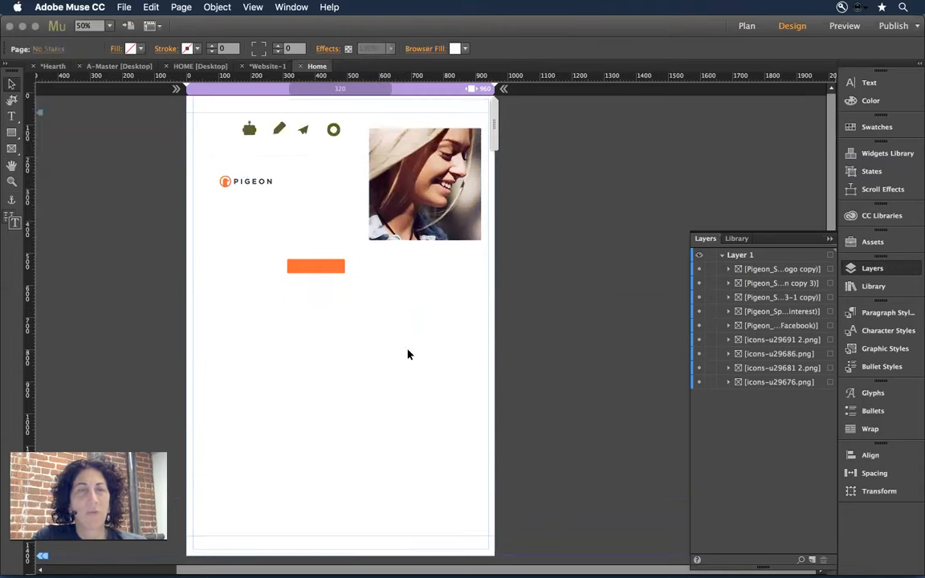
# Search for Photoshop in Spotlight and switch to Adobe Photoshop CC 2015
pyautogui.press('super+Tab')
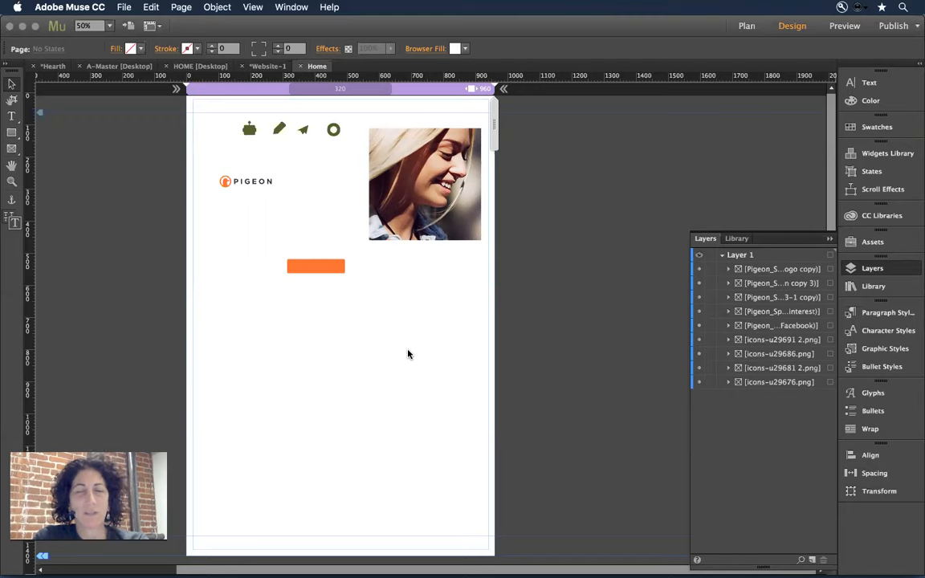
pyautogui.press('super+space')
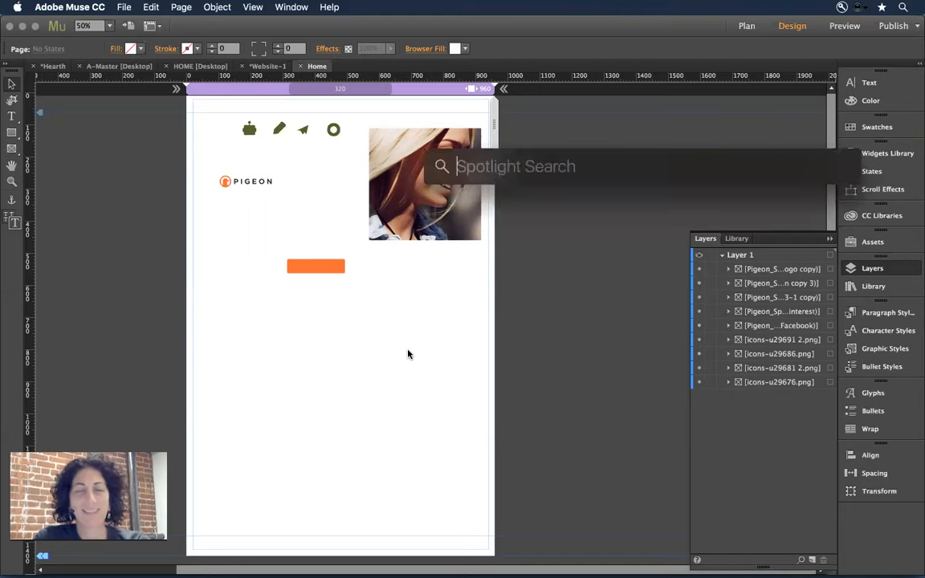
pyautogui.write('poh')
pyautogui.press('BackSpace')
pyautogui.press('BackSpace')
pyautogui.write('hto')
pyautogui.press('BackSpace')
pyautogui.press('BackSpace')
pyautogui.write('otosho')
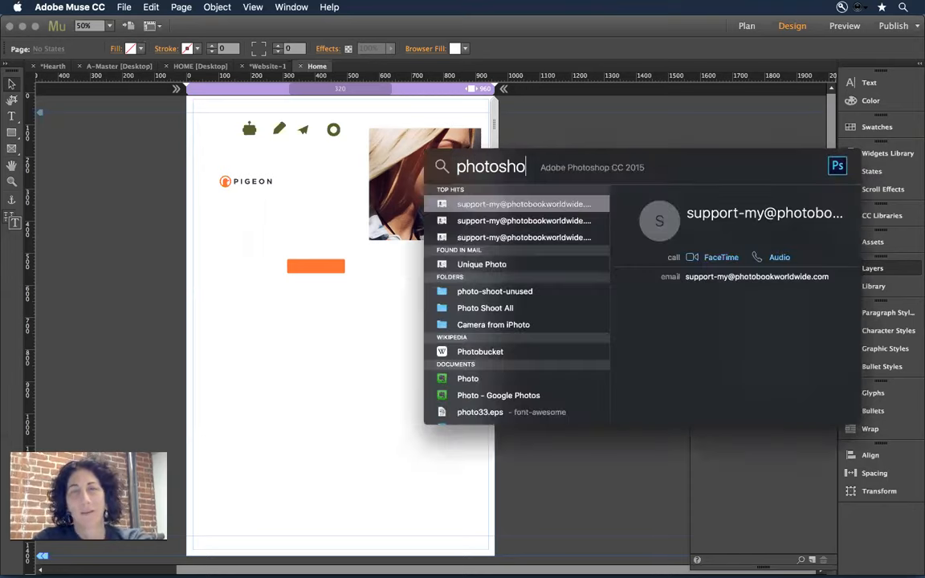
pyautogui.write('p')
pyautogui.press('Return')
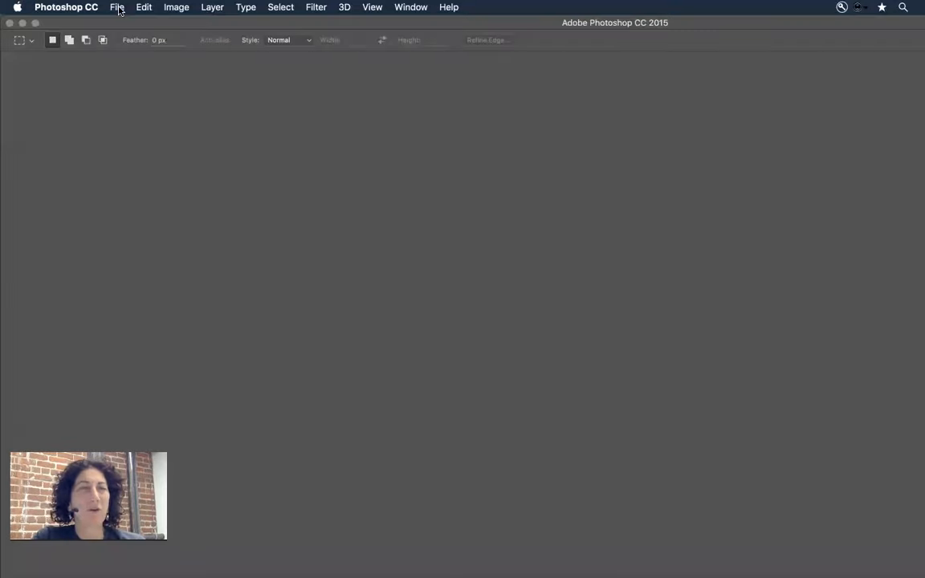
# Open Pigeon_Specs.psd from the MuJam_PowerTips folder
pyautogui.click(117, 7)
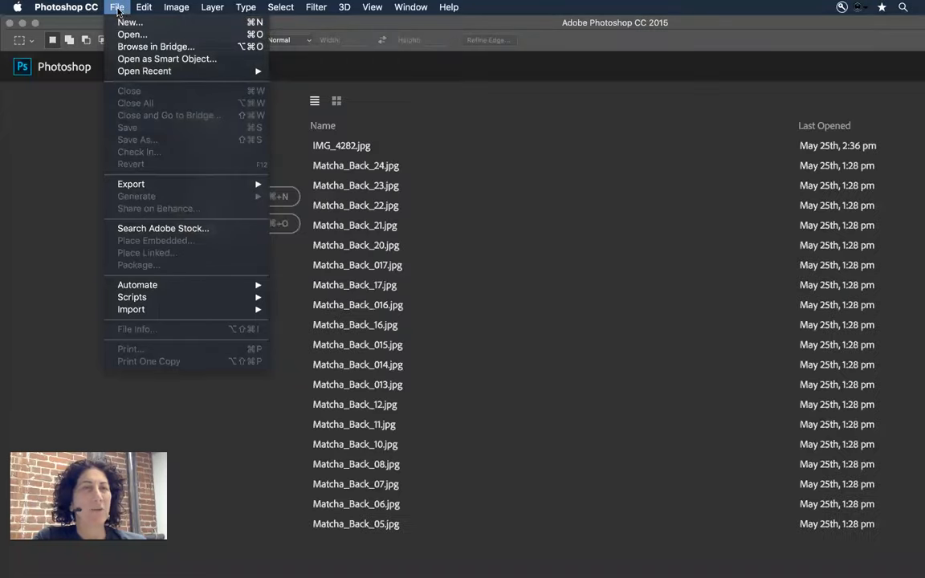
pyautogui.click(126, 35)
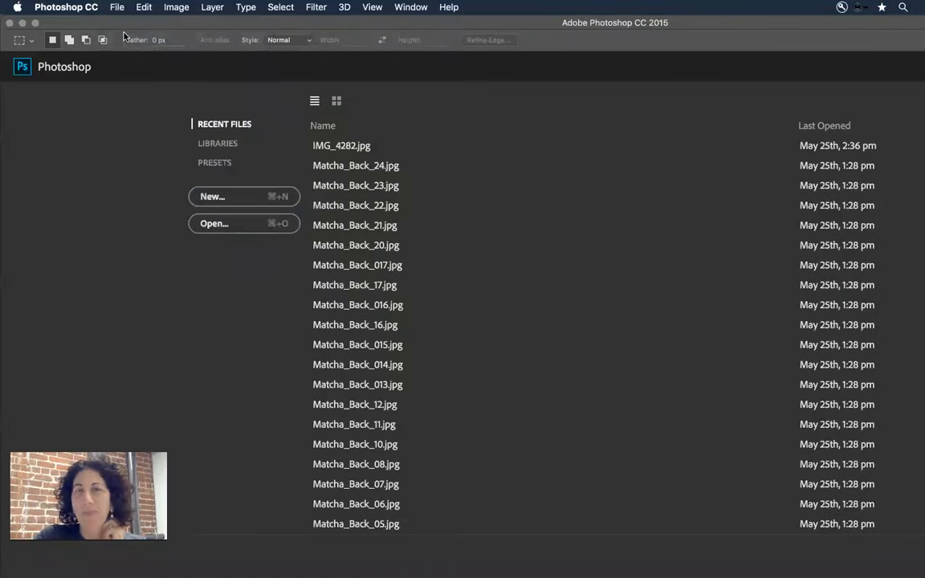
pyautogui.click(293, 134)
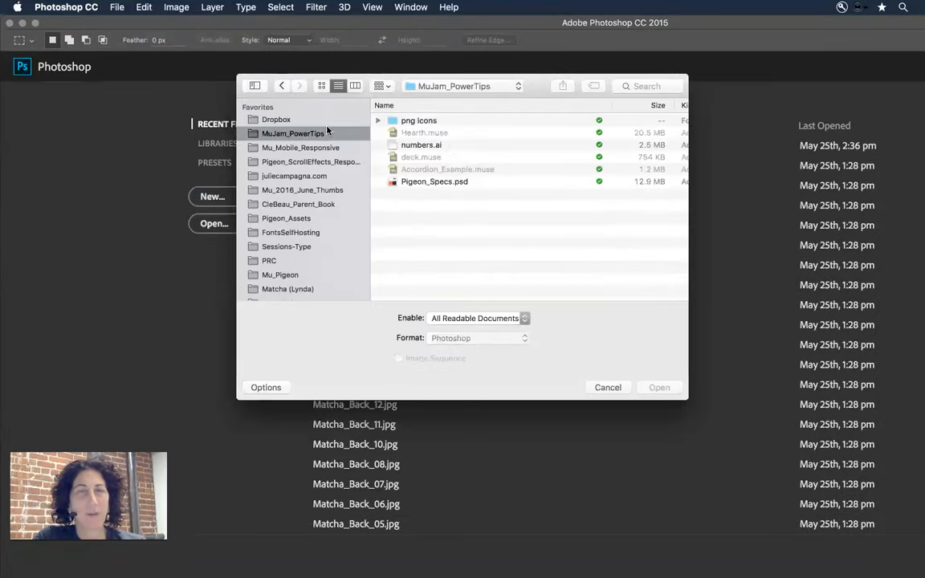
pyautogui.click(435, 183)
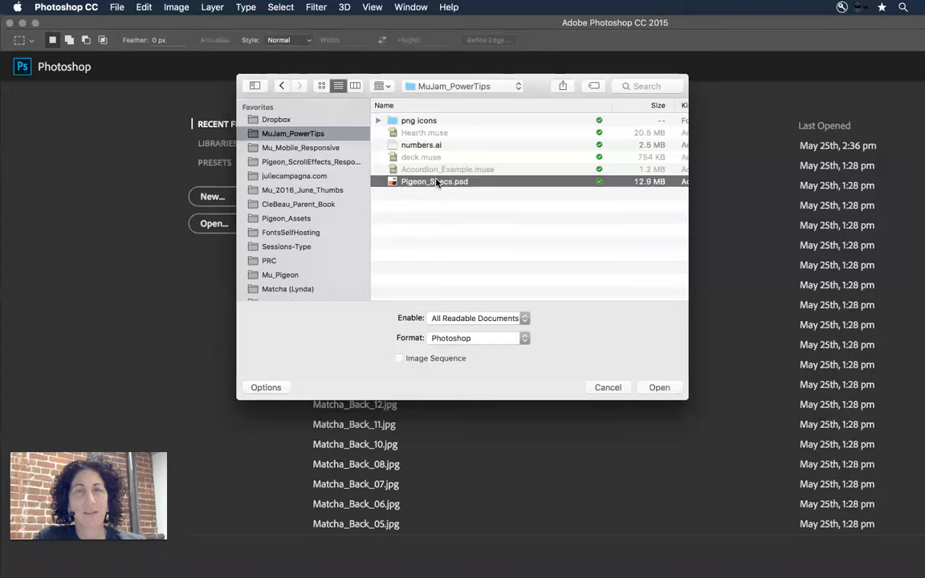
pyautogui.click(655, 388)
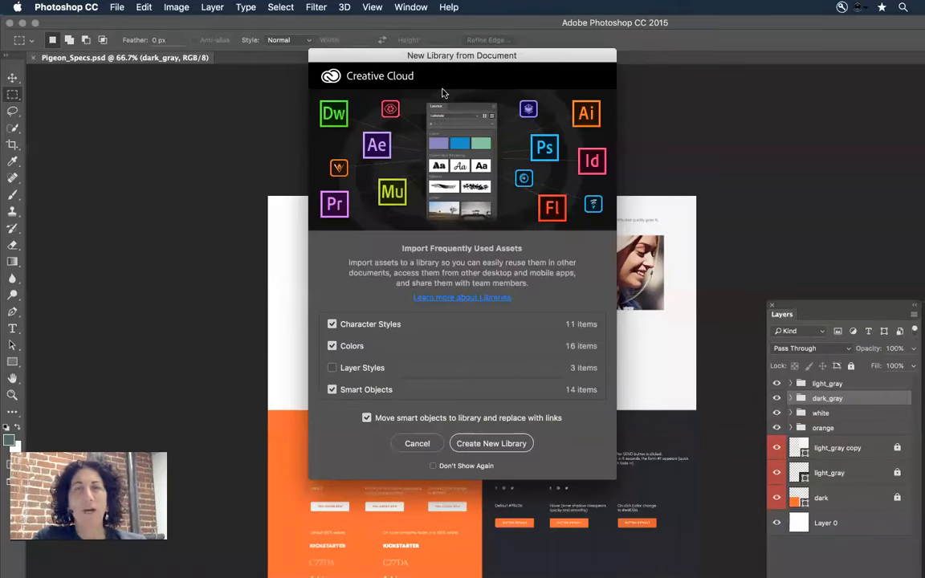
# Create a new library from the document's character styles, colors and smart objects, moving the smart objects to the library and replacing them with links
pyautogui.moveTo(441, 56); pyautogui.dragTo(427, 86)
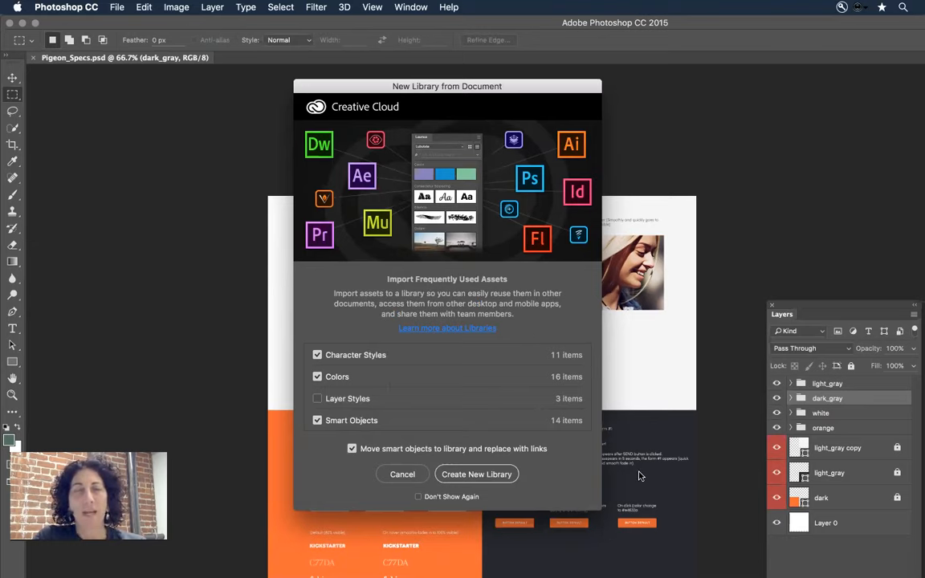
pyautogui.click(476, 473)
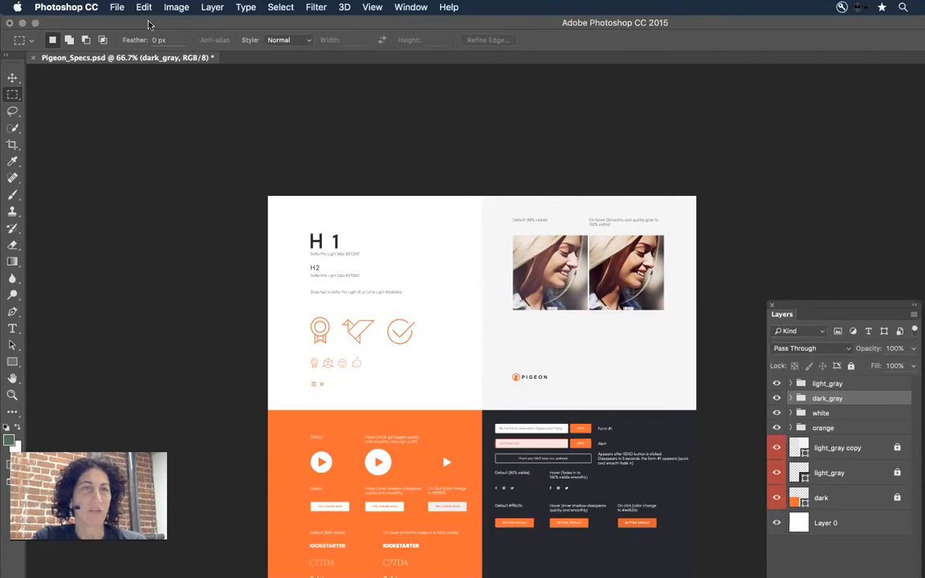
# Quit Photoshop without saving Pigeon_Specs.psd and return to Adobe Muse
pyautogui.moveTo(148, 24); pyautogui.dragTo(121, 17)
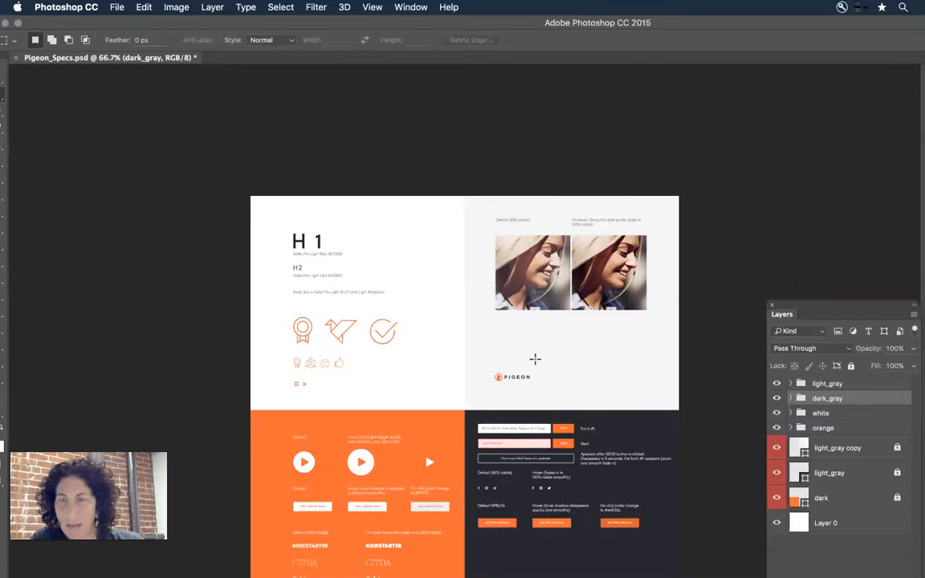
pyautogui.press('super+q')
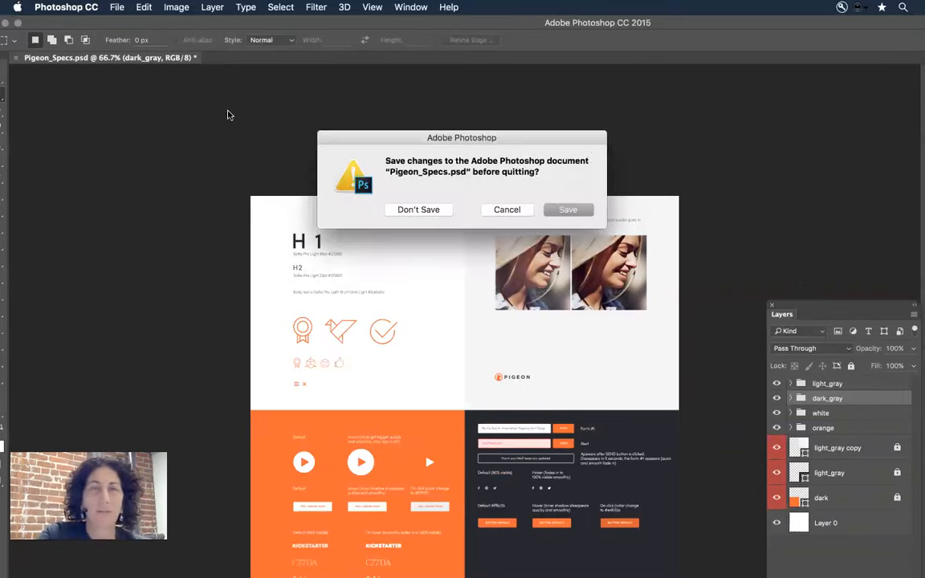
pyautogui.click(423, 211)
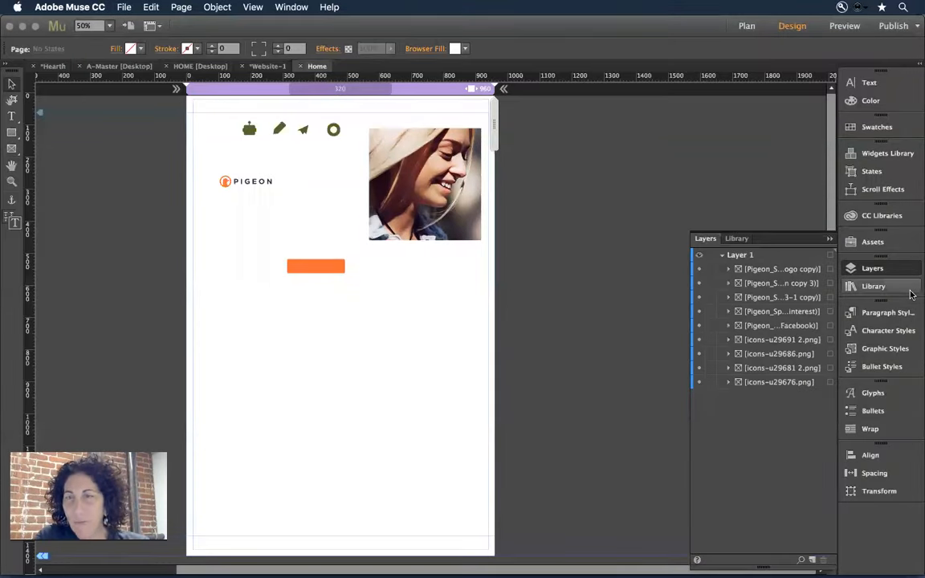
# Show the Pigeon_Specs library in CC Libraries and enlarge its list to reveal more assets
pyautogui.click(876, 216)
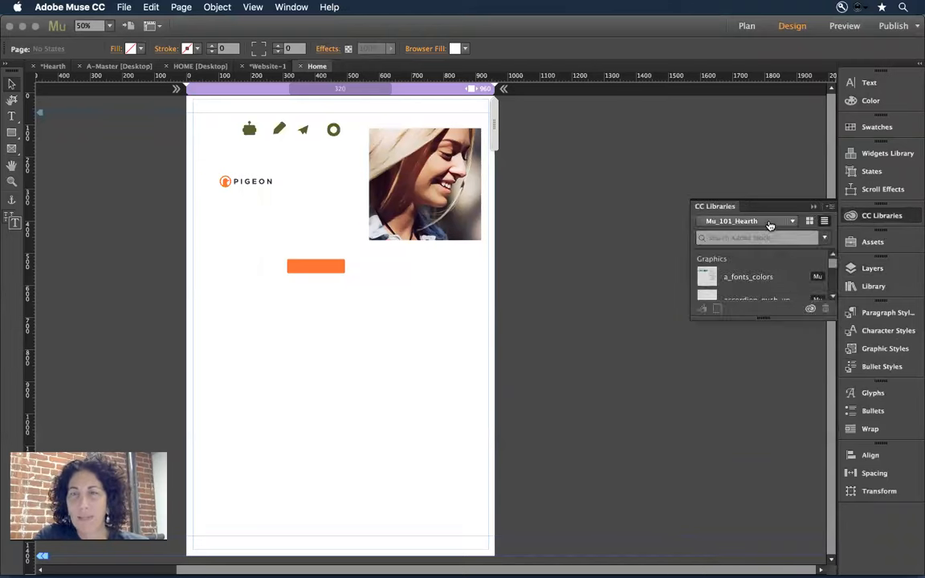
pyautogui.click(790, 220)
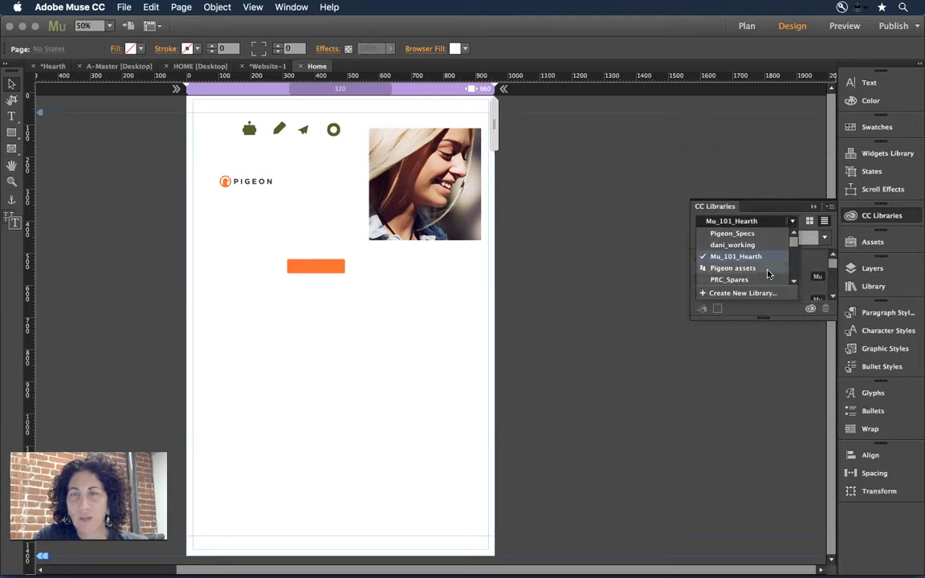
pyautogui.click(708, 234)
pyautogui.moveTo(762, 320); pyautogui.dragTo(780, 518)
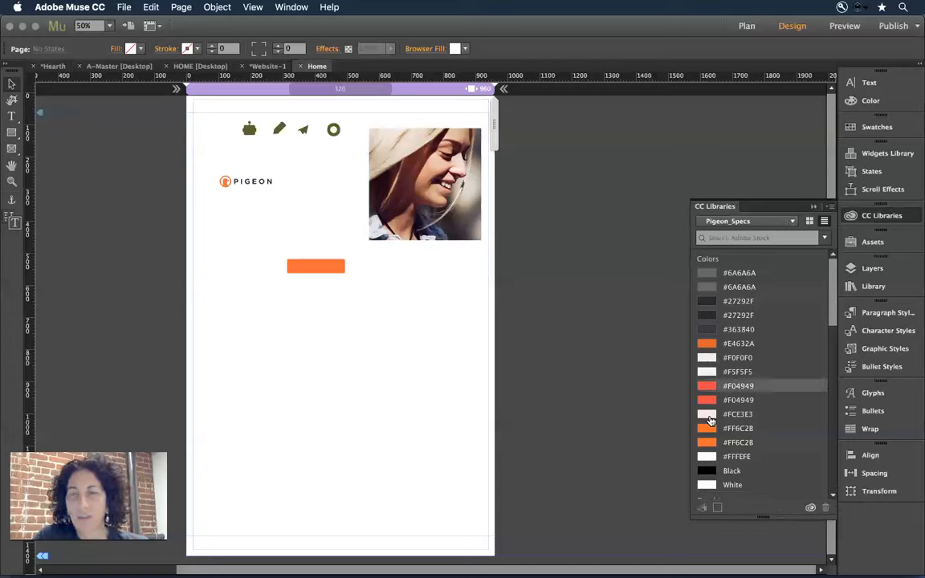
# Examine the colors, graphics and character styles in the Pigeon_Specs library
pyautogui.scroll(-1, 791, 441)
pyautogui.scroll(-6, 791, 440)
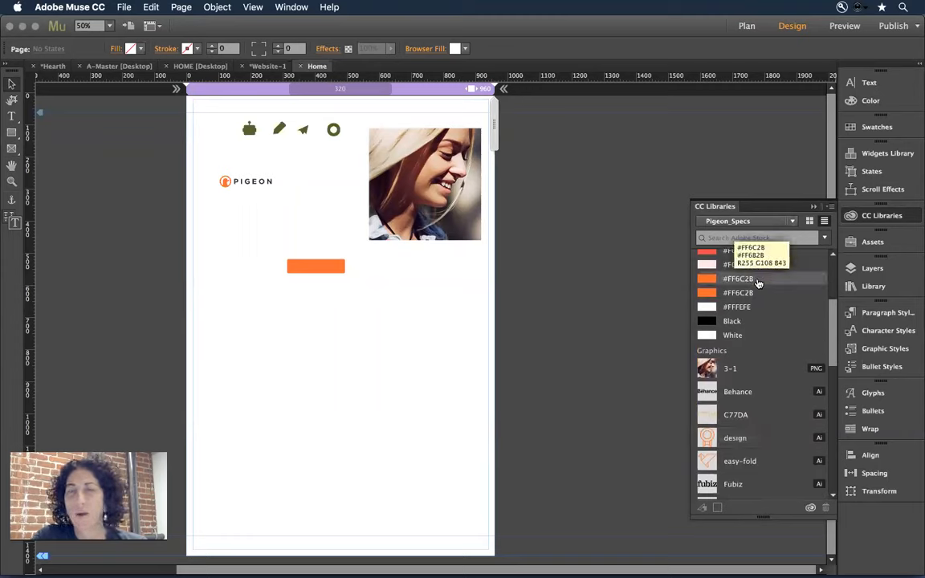
pyautogui.scroll(-3, 770, 321)
pyautogui.scroll(-1, 770, 341)
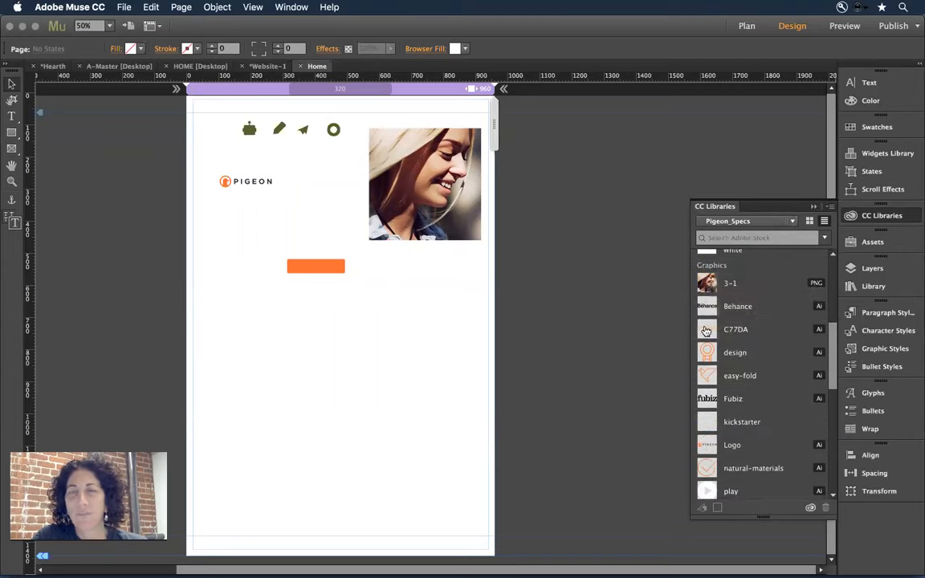
pyautogui.scroll(-12, 763, 431)
pyautogui.scroll(6, 763, 431)
pyautogui.scroll(1, 763, 431)
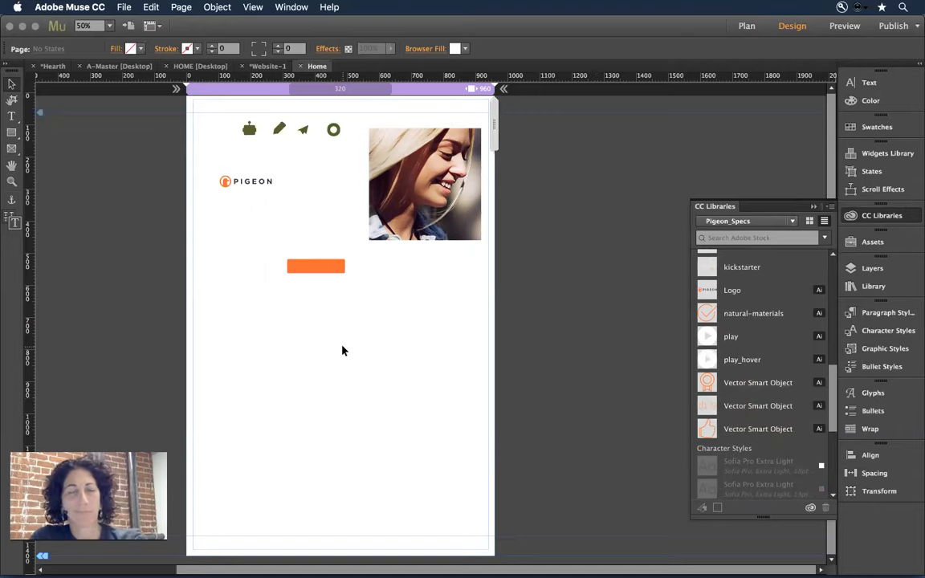
# Switch to the slide deck, advance it to tip #4 on jumping to pages, and return to Adobe Muse
pyautogui.press('super+Tab')
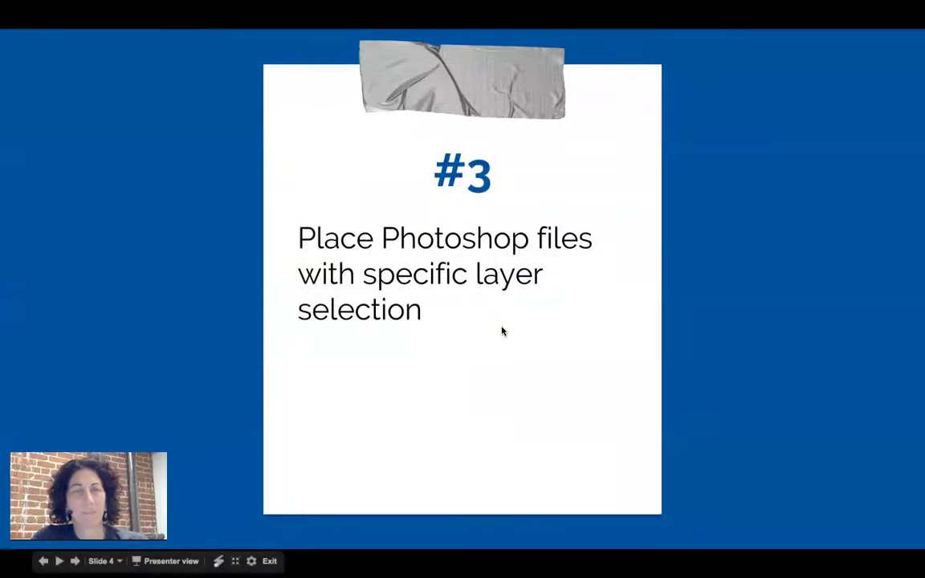
pyautogui.press('Right')
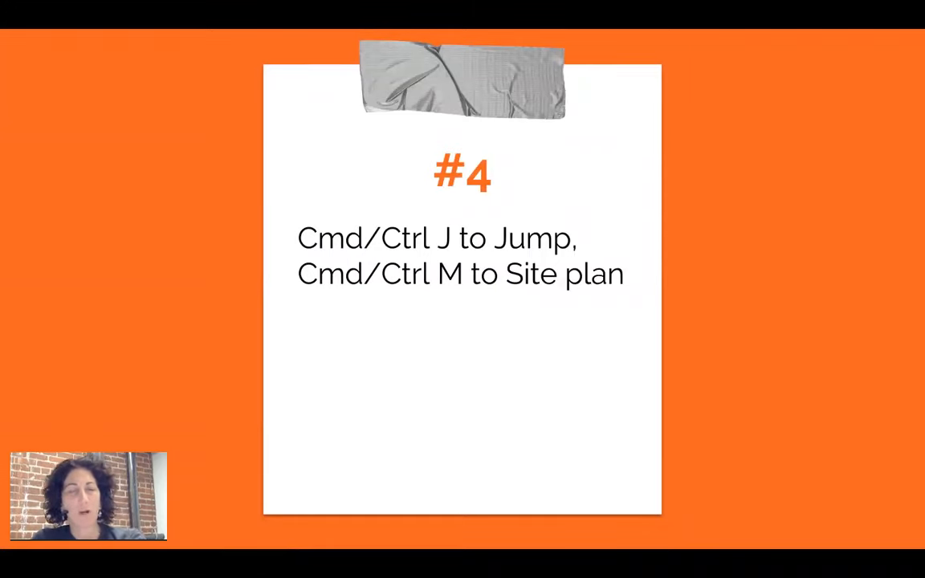
pyautogui.press('super+Tab')
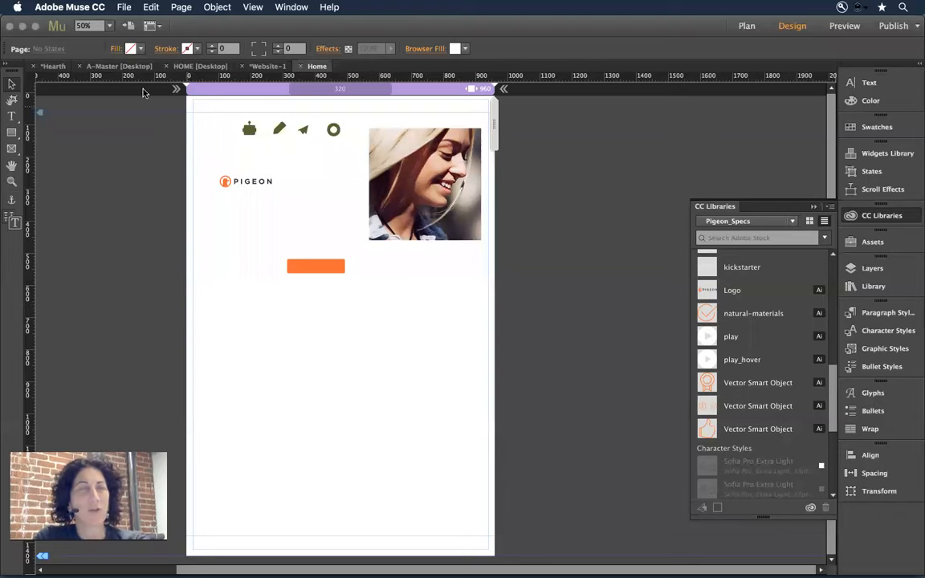
# Show the Hearth site plan and compare its phone, tablet and desktop layouts, ending on the desktop layout
pyautogui.click(53, 66)
pyautogui.moveTo(230, 49); pyautogui.dragTo(221, 50)
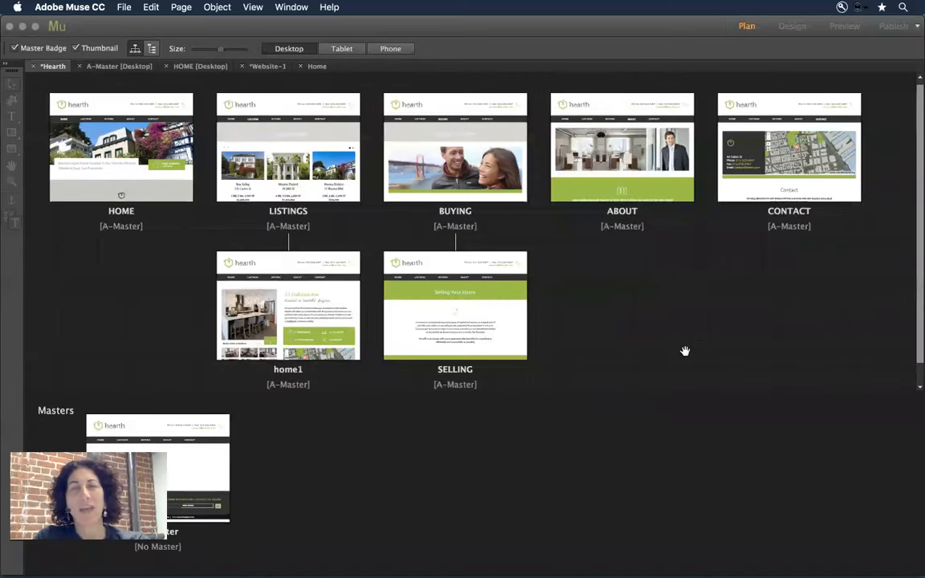
pyautogui.click(391, 49)
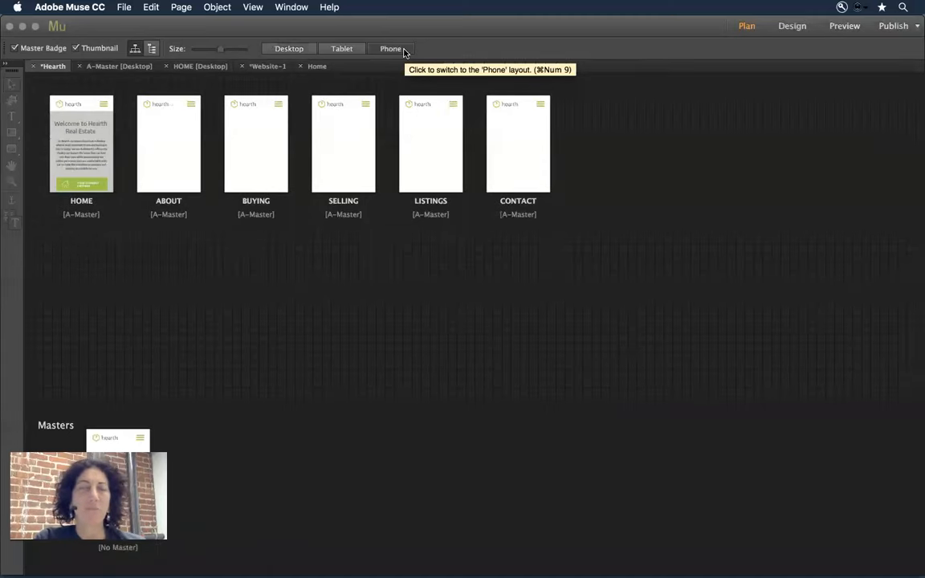
pyautogui.click(341, 49)
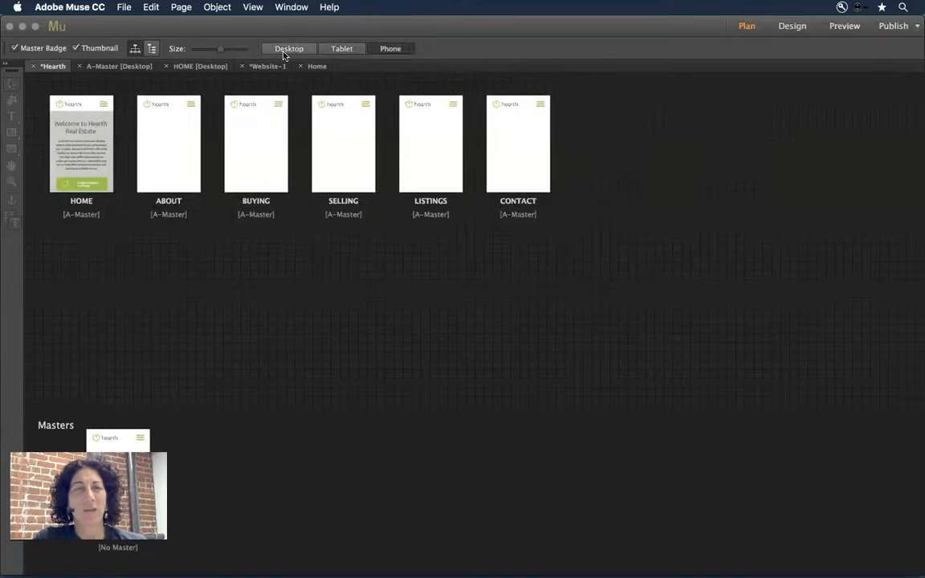
pyautogui.click(288, 50)
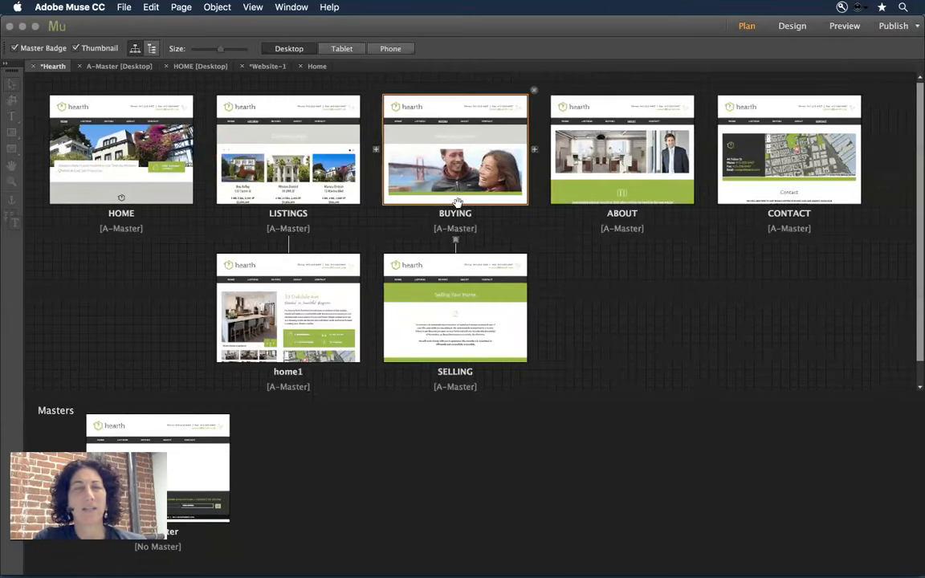
pyautogui.click(342, 48)
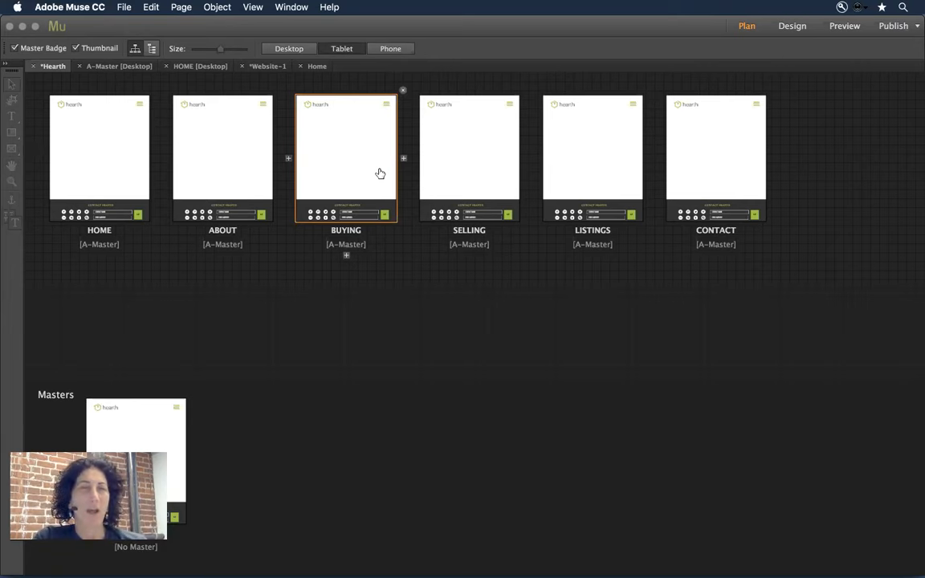
pyautogui.click(267, 45)
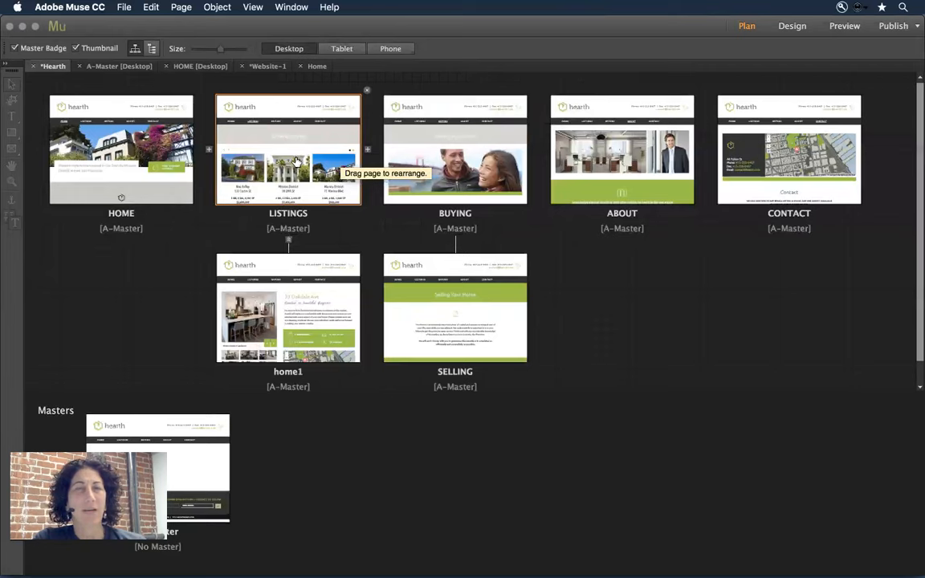
# On the desktop BUYING page, select and copy the couple photo, green bar, "A Comfortable Process" text and house photo
pyautogui.doubleClick(418, 159)
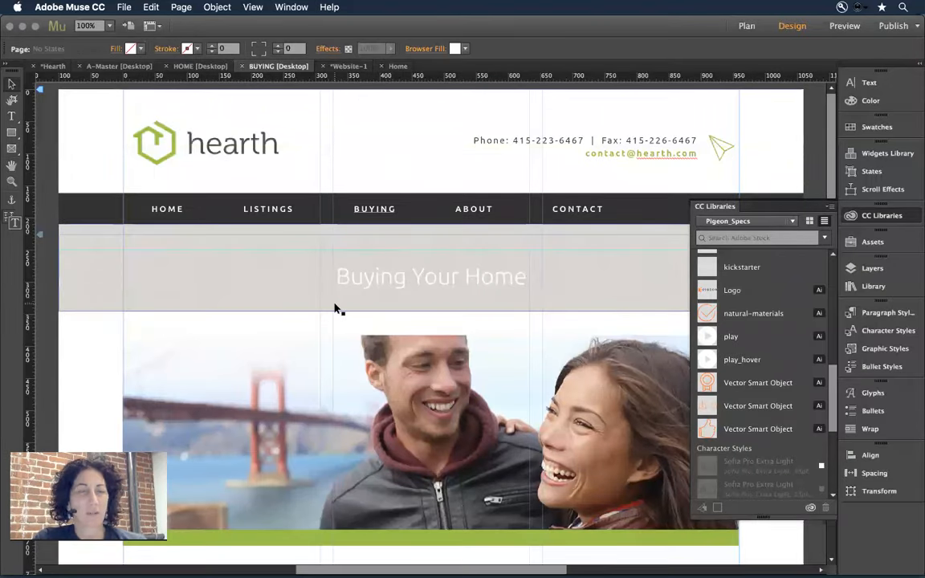
pyautogui.press('super+minus')
pyautogui.moveTo(217, 217); pyautogui.dragTo(543, 384)
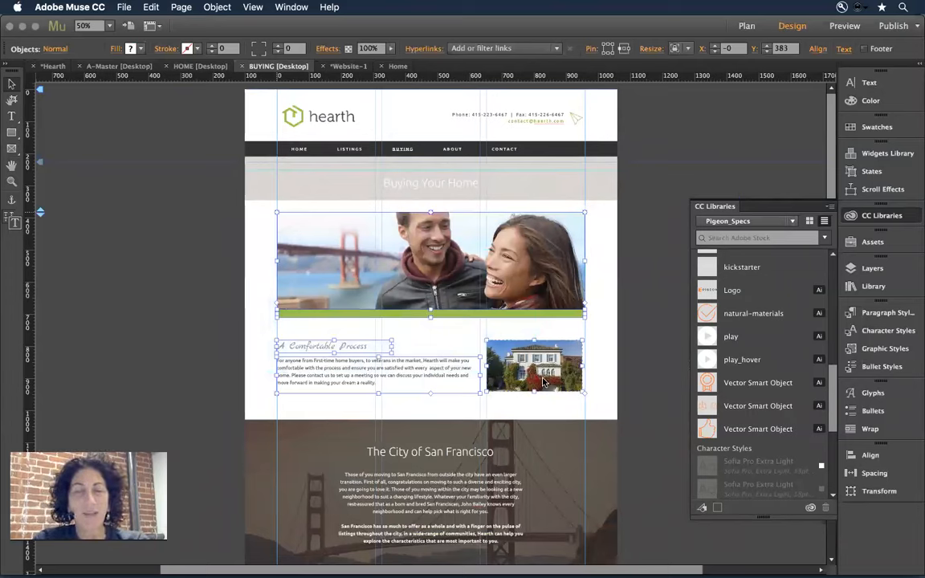
# Jump to the phone version of the BUYING page with Go to Page
pyautogui.press('super+j')
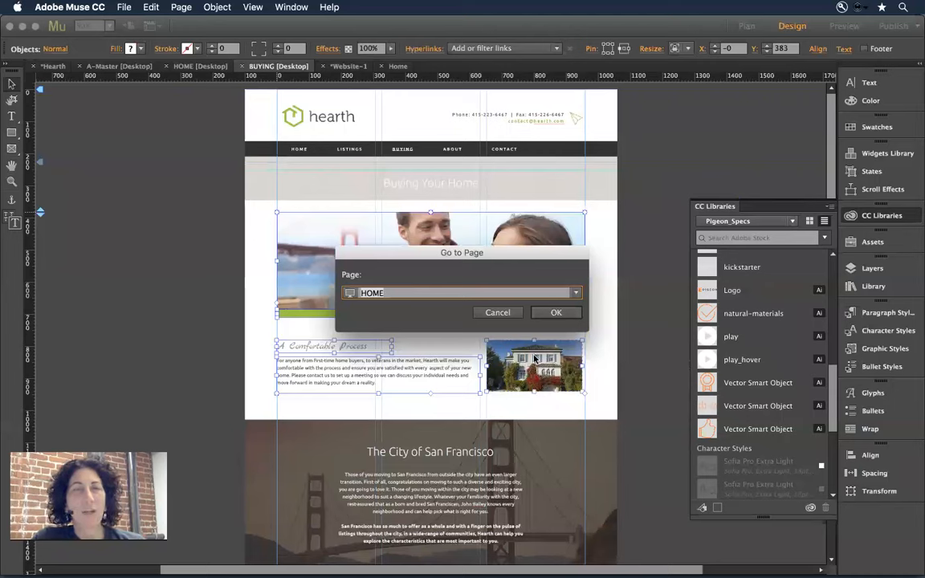
pyautogui.write('BUYING')
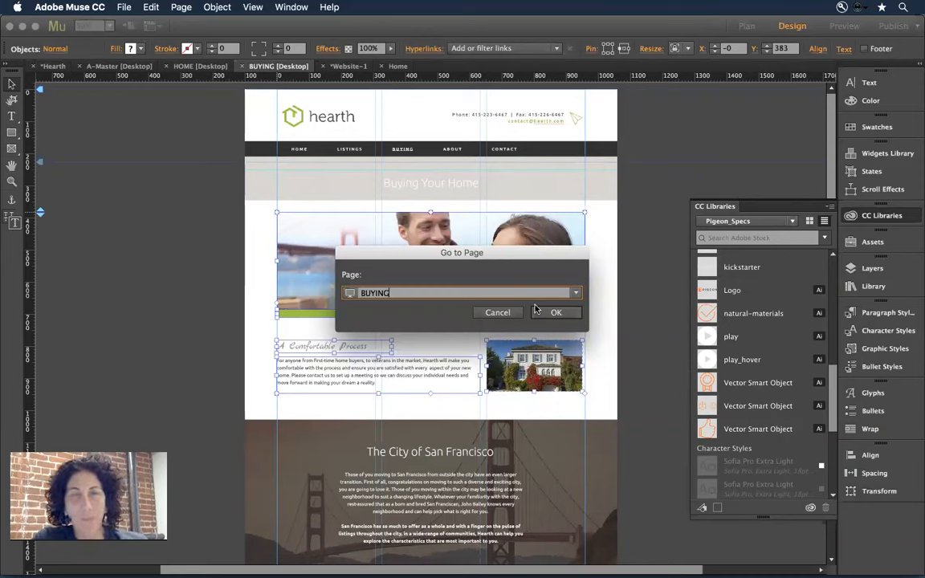
pyautogui.click(574, 293)
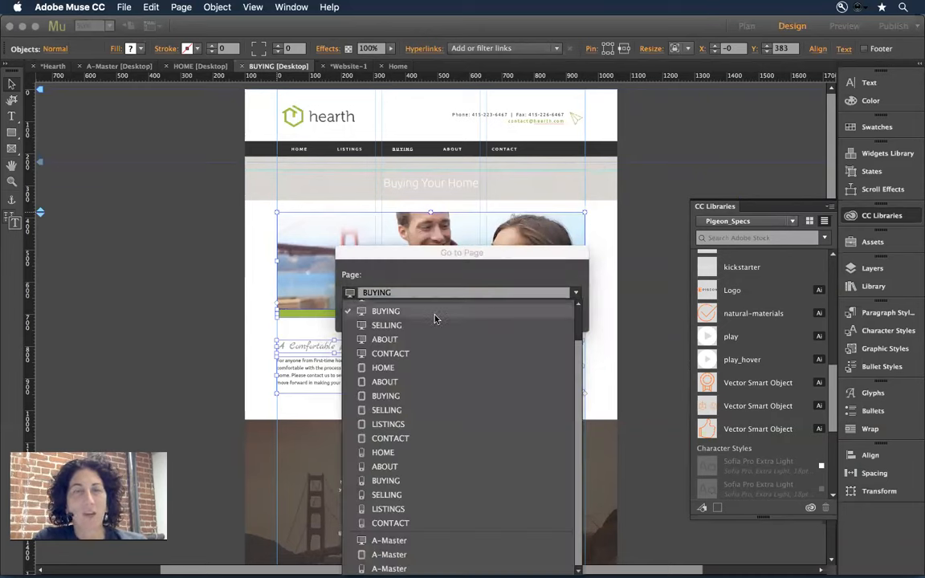
pyautogui.moveTo(428, 559)
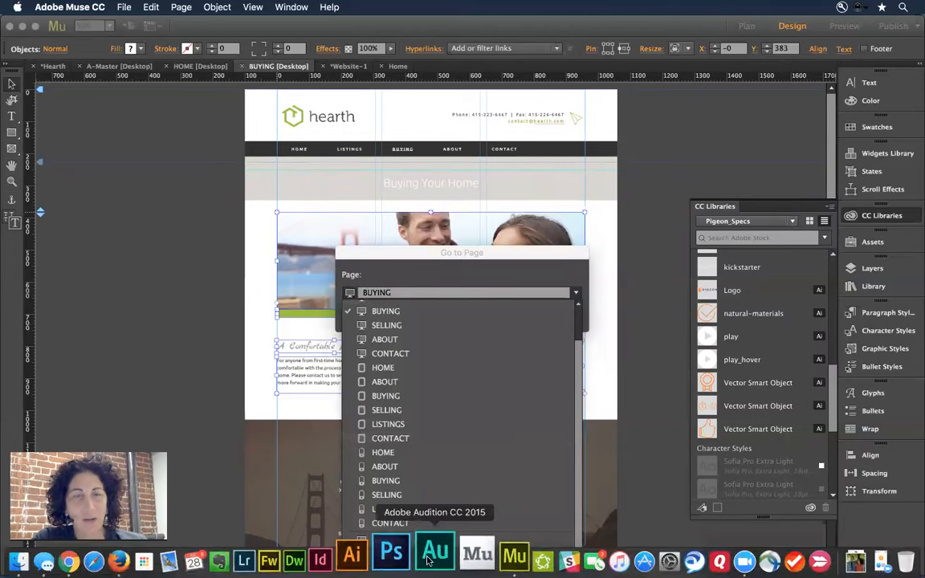
pyautogui.click(371, 482)
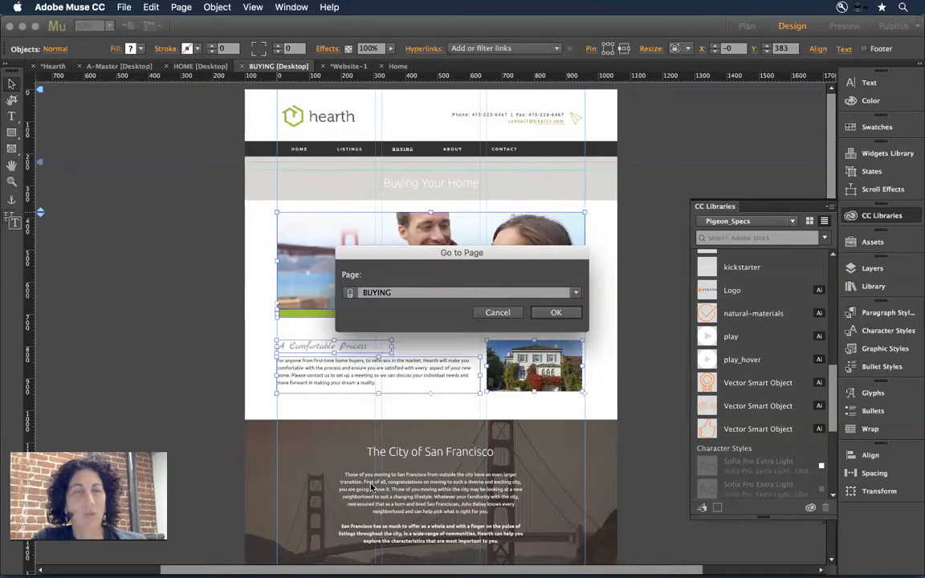
pyautogui.click(551, 315)
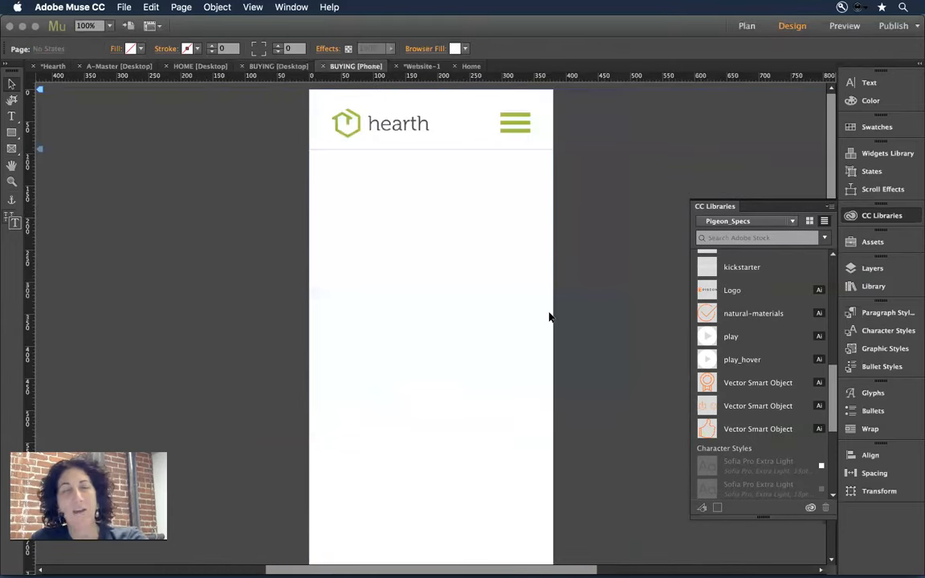
# Paste the copied desktop content onto the phone BUYING page, place it at about X -198, Y 136, and deselect it
pyautogui.press('super+v')
pyautogui.moveTo(156, 181); pyautogui.dragTo(210, 222)
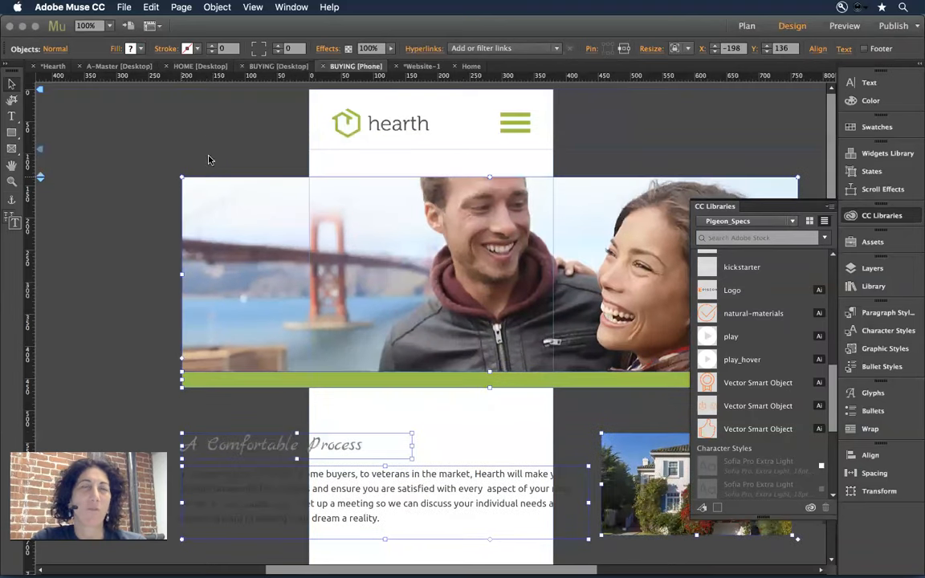
pyautogui.click(198, 133)
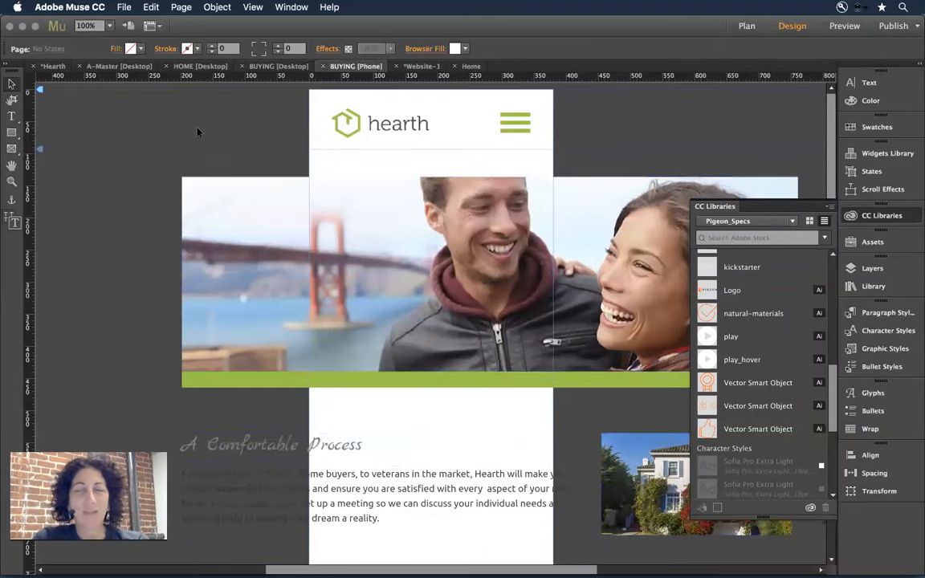
# Bring up Go to Page, dismiss it without jumping, and return to the Hearth site plan
pyautogui.press('super+j')
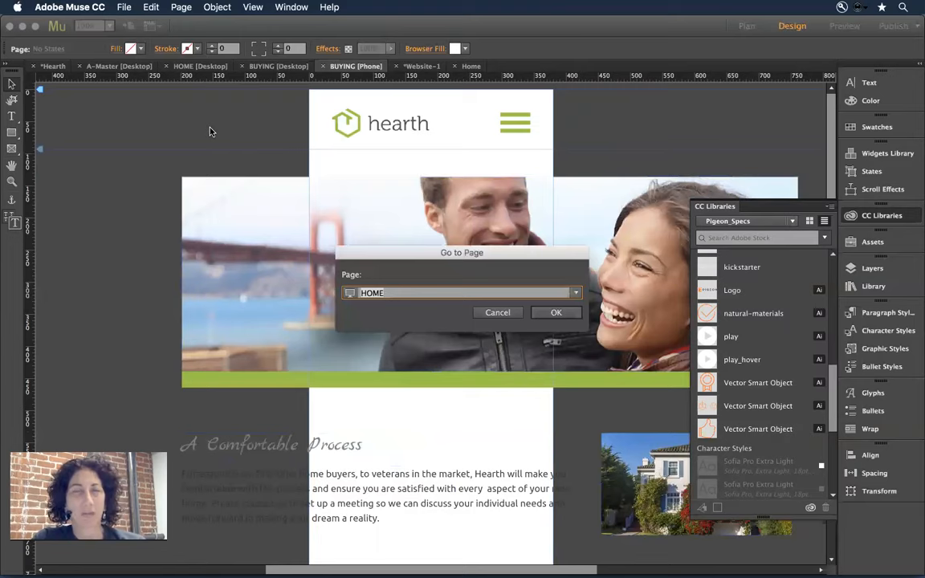
pyautogui.click(493, 314)
pyautogui.press('super+m')
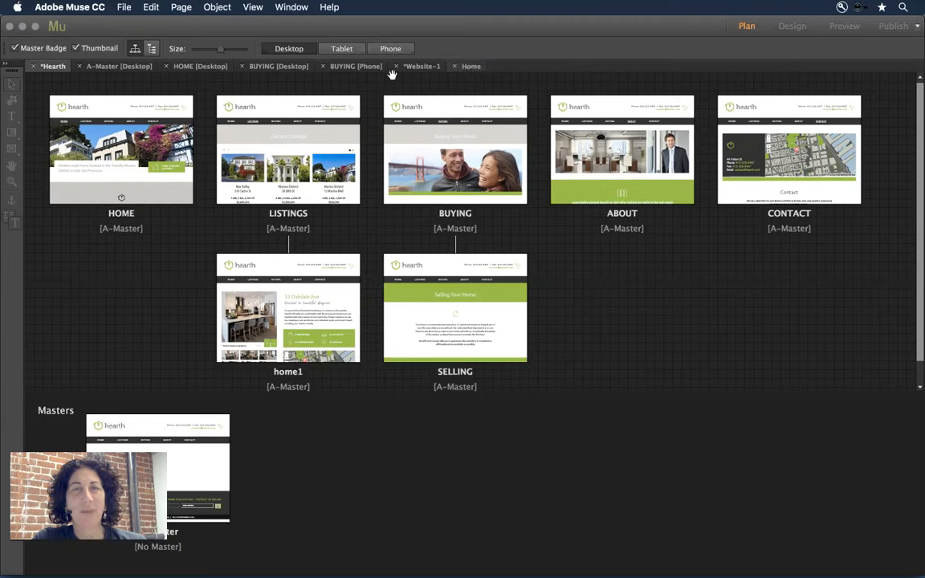
# Switch through the open Hearth pages to the phone BUYING page and go back to the site plan
pyautogui.click(267, 69)
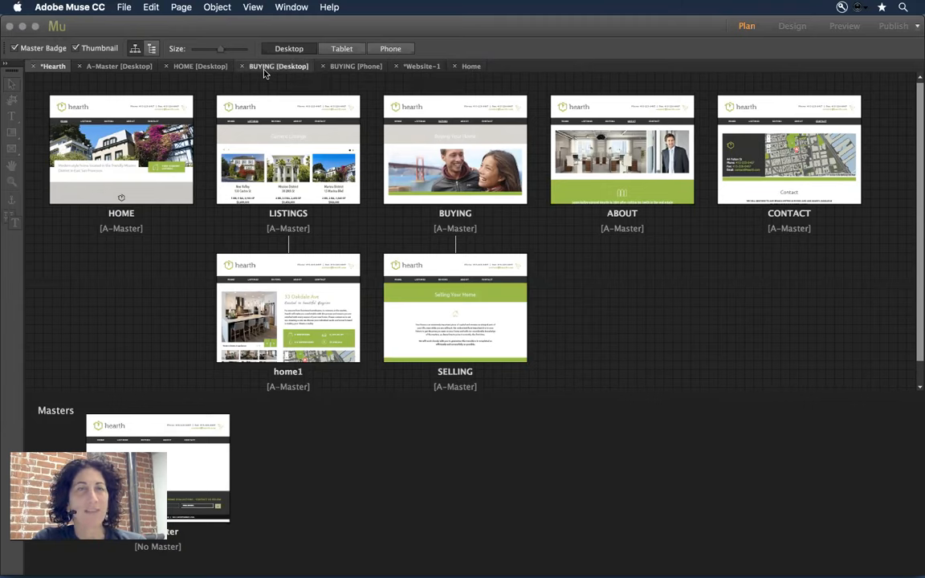
pyautogui.click(197, 66)
pyautogui.click(371, 67)
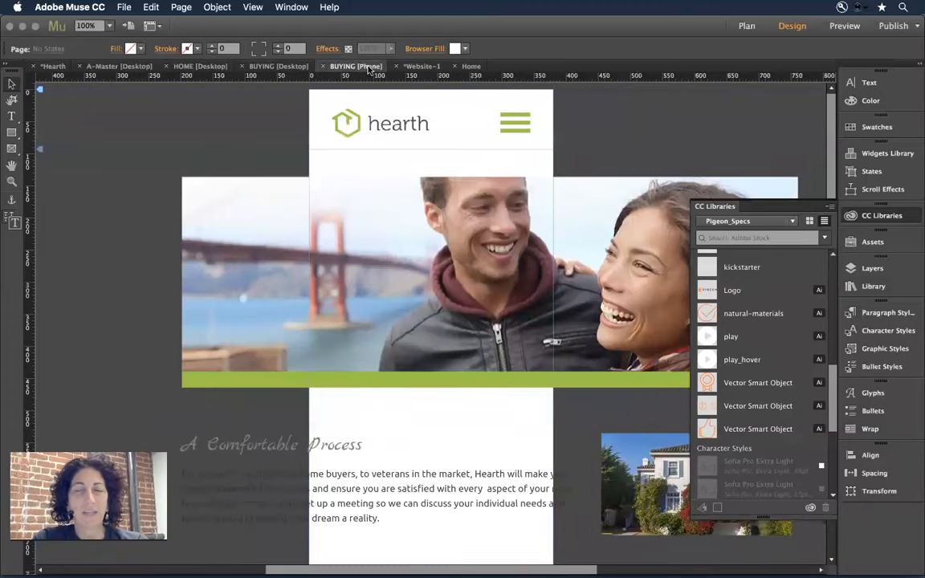
pyautogui.press('super+1')
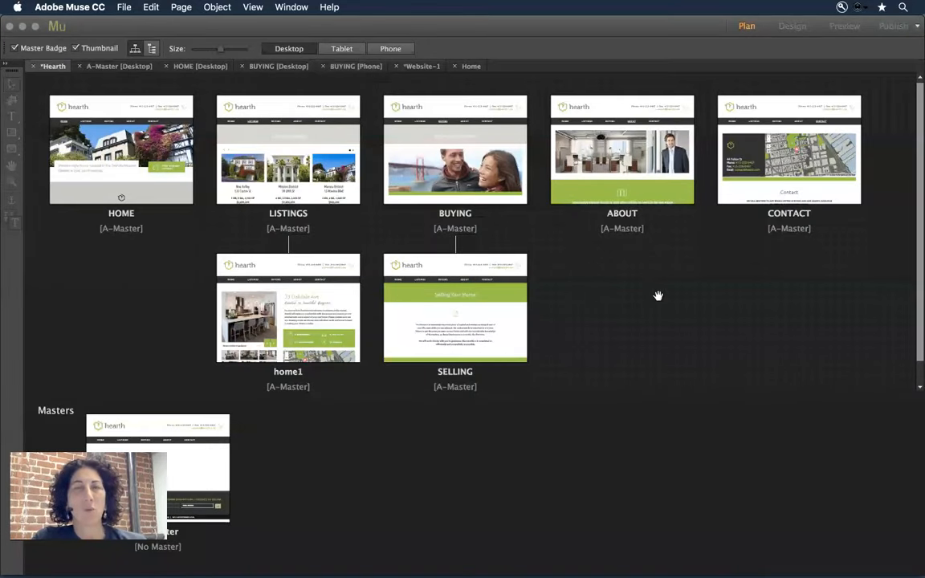
# Open the desktop A-Master page from the Hearth plan and return to the site plan
pyautogui.doubleClick(200, 440)
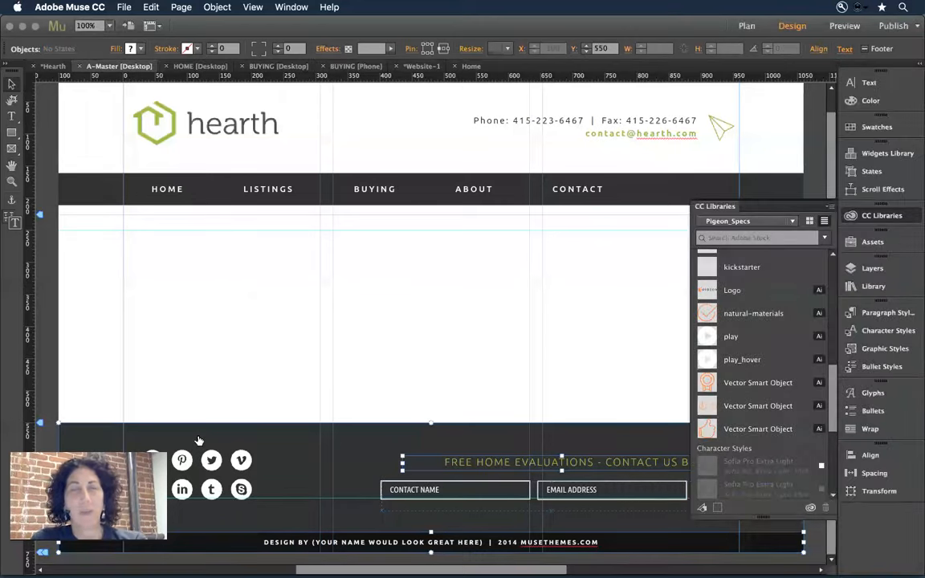
pyautogui.press('super+m')
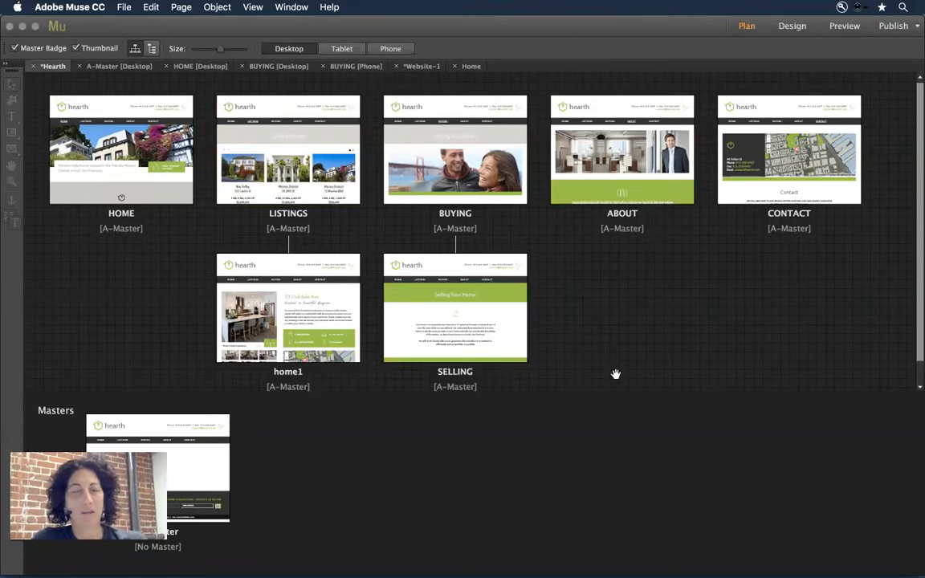
pyautogui.hotkey('ctrl', 'Right')
pyautogui.press('Right')
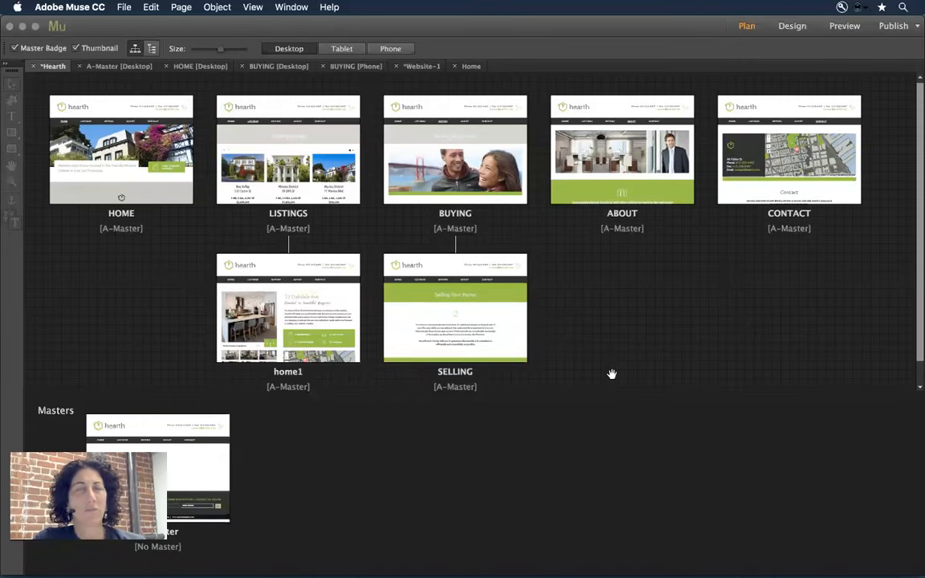
# Open the Pigeon_ScrollEffects_Responsive site with its modified assets updated, and open its Main Master page
pyautogui.click(125, 7)
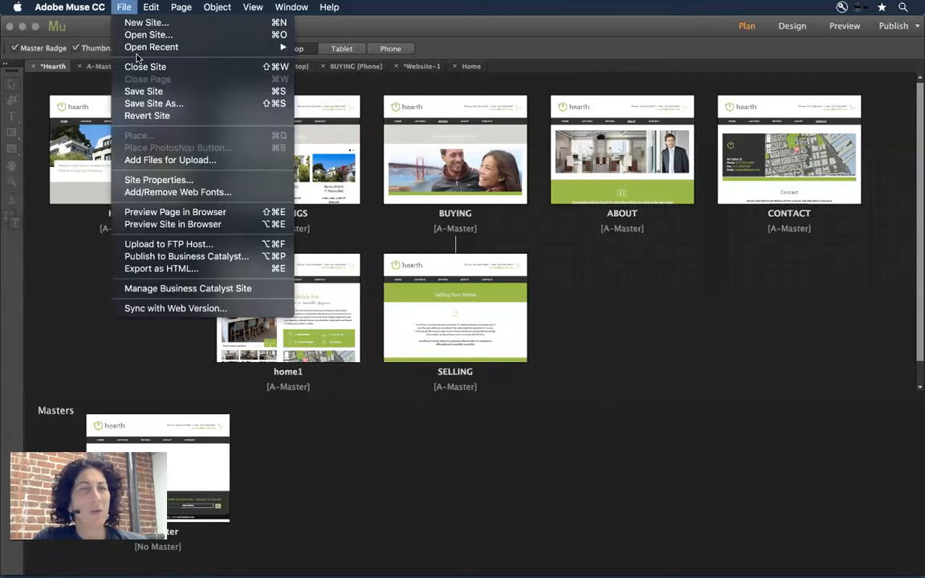
pyautogui.click(138, 35)
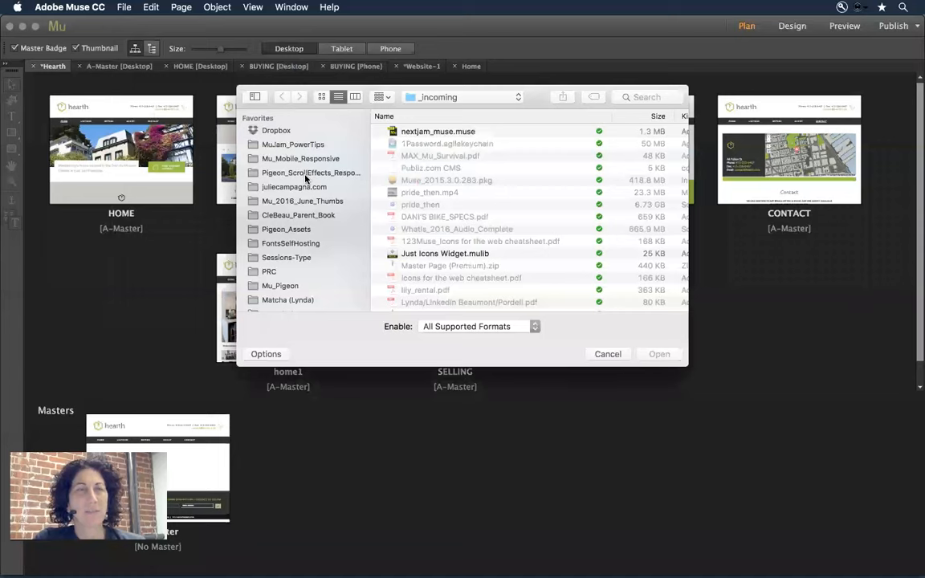
pyautogui.click(305, 173)
pyautogui.doubleClick(450, 132)
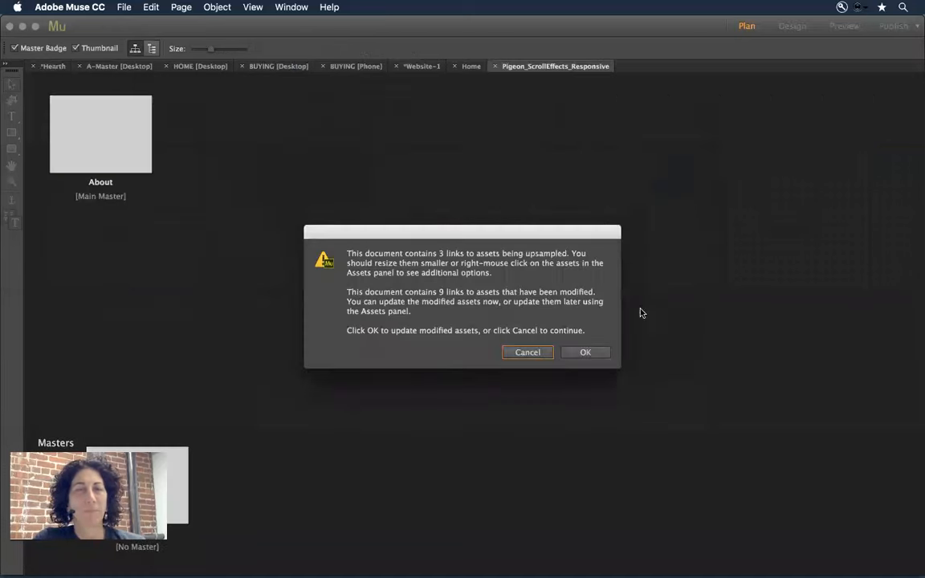
pyautogui.click(584, 351)
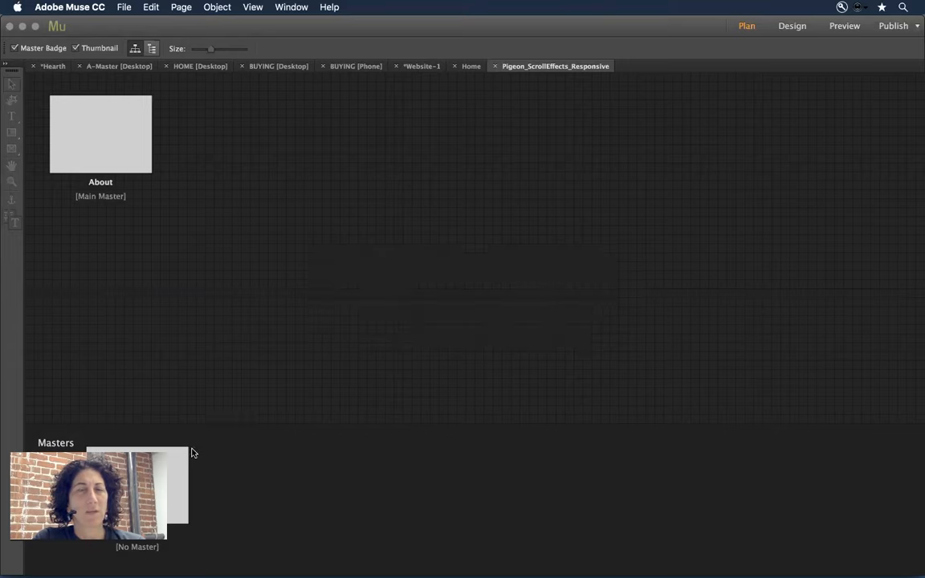
pyautogui.doubleClick(181, 473)
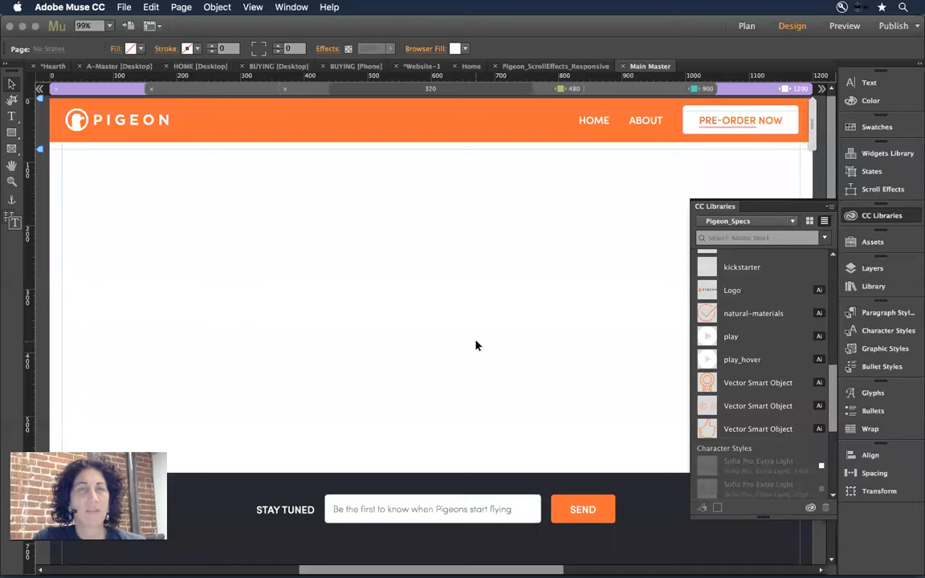
# Toggle the breakpoint bar off and back on for the Main Master, and put away CC Libraries
pyautogui.click(253, 6)
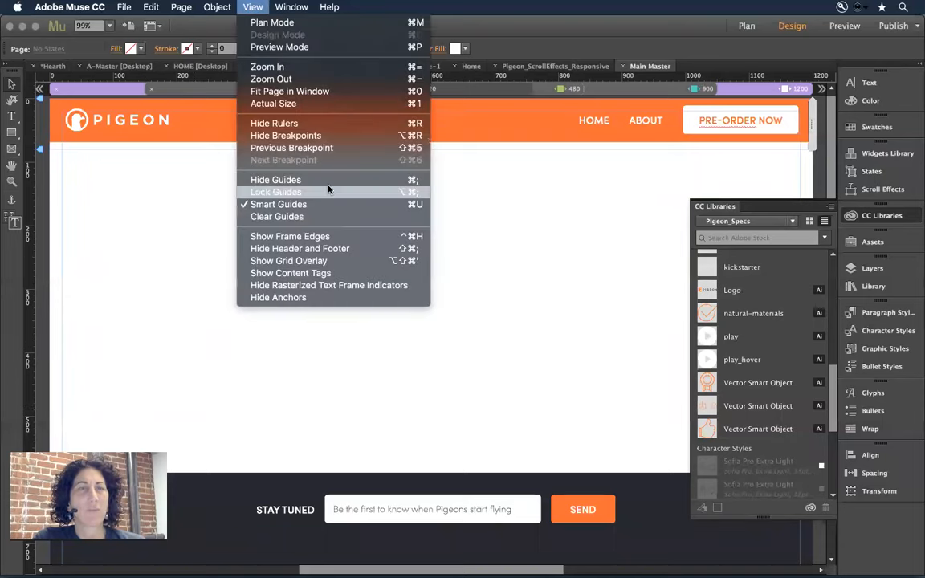
pyautogui.click(326, 136)
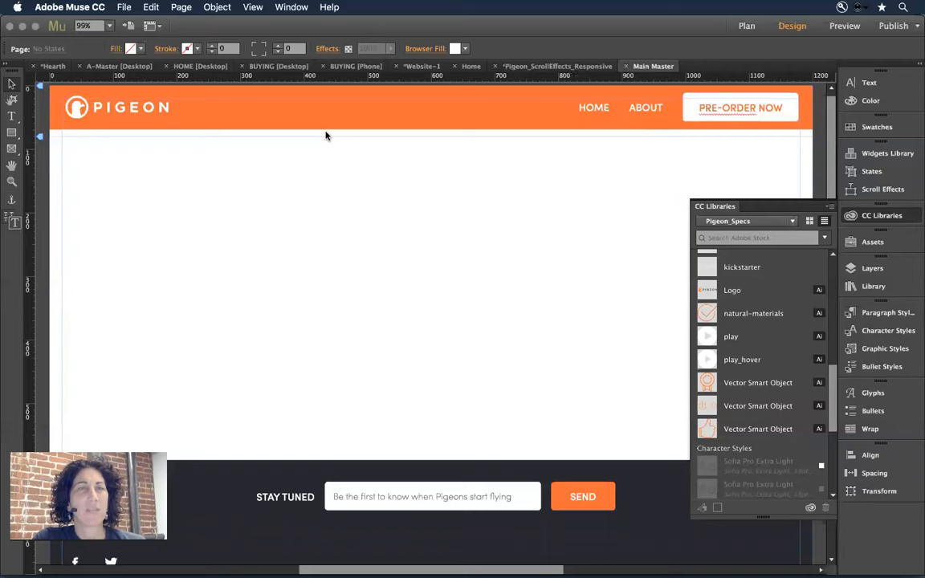
pyautogui.click(814, 208)
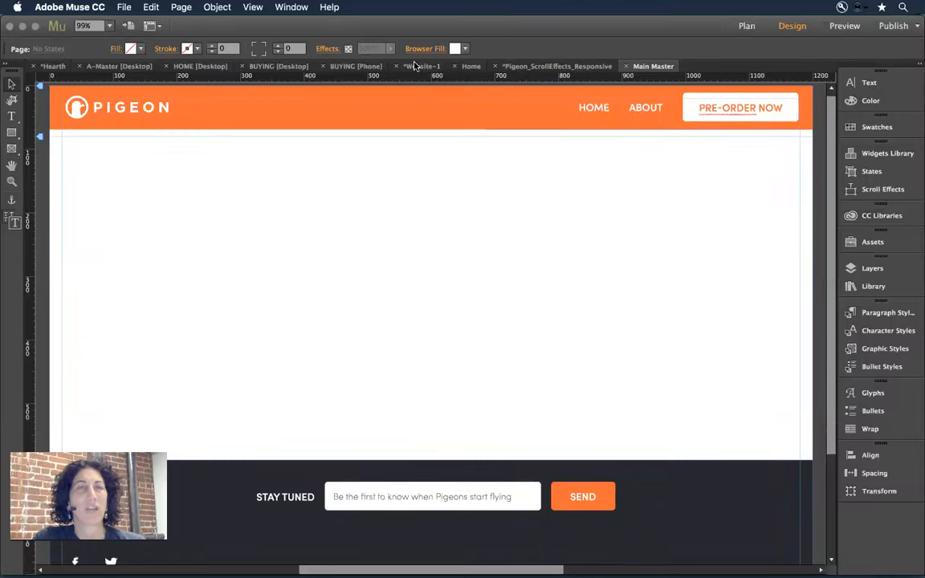
pyautogui.click(252, 6)
pyautogui.click(310, 136)
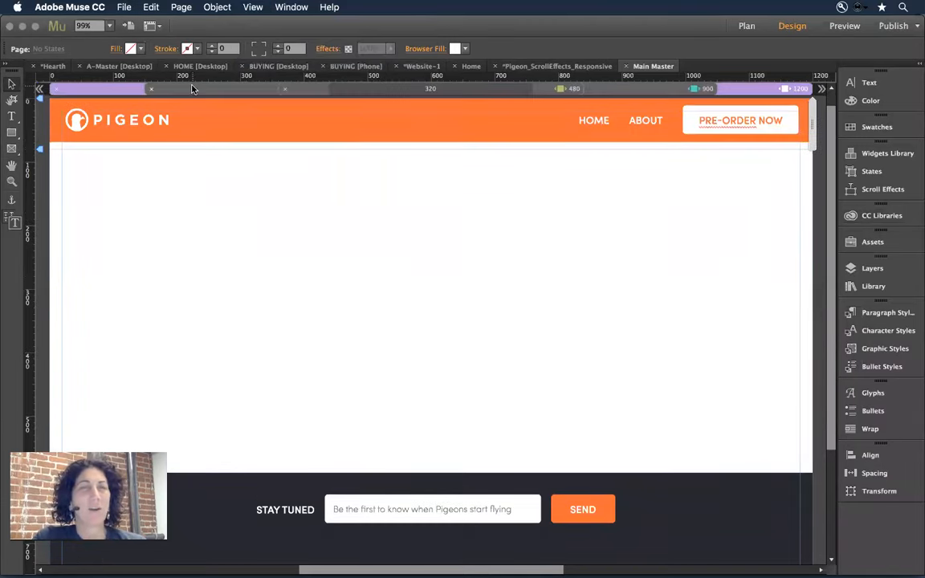
# Compare the Main Master's header and footer at the 1200, 900 and 480 breakpoints, ending on 1200
pyautogui.click(192, 88)
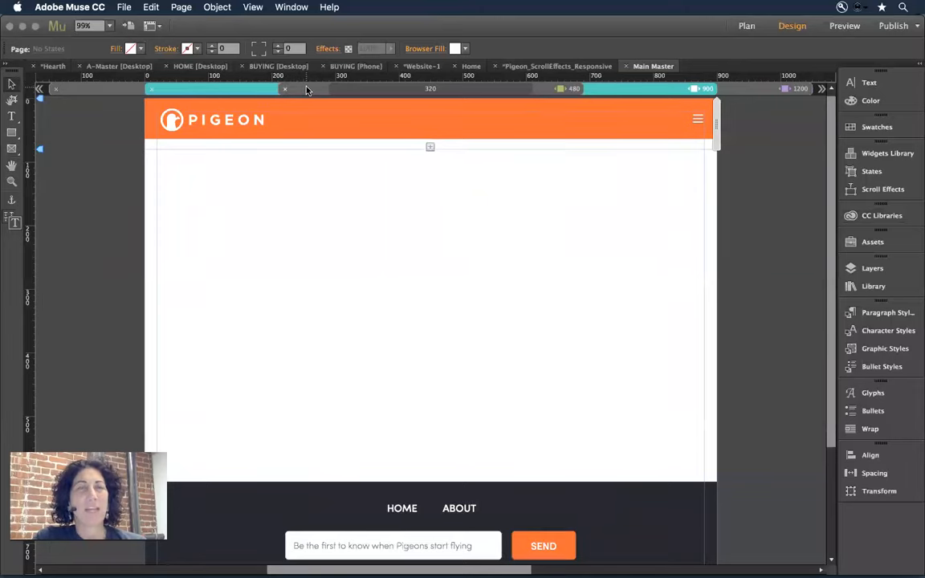
pyautogui.click(306, 89)
pyautogui.click(632, 90)
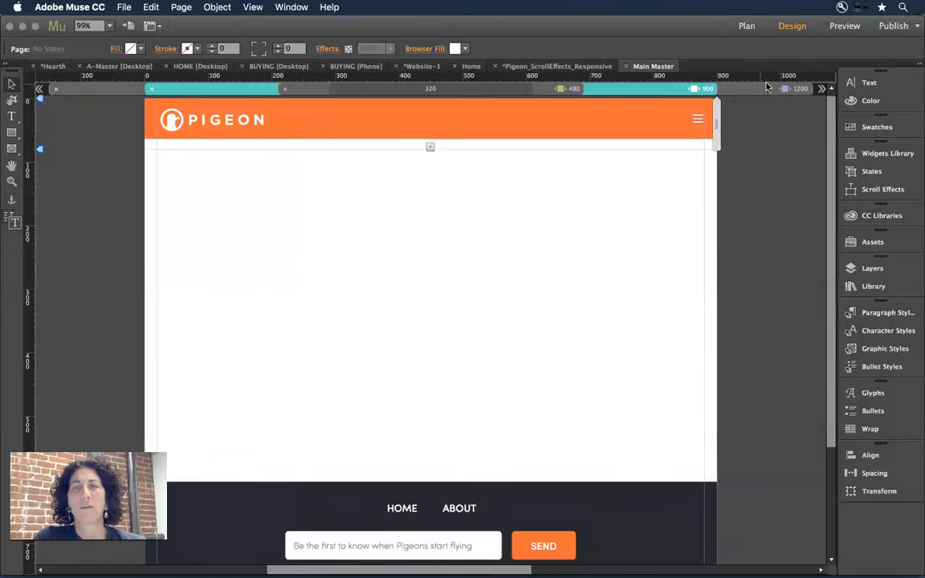
pyautogui.click(767, 87)
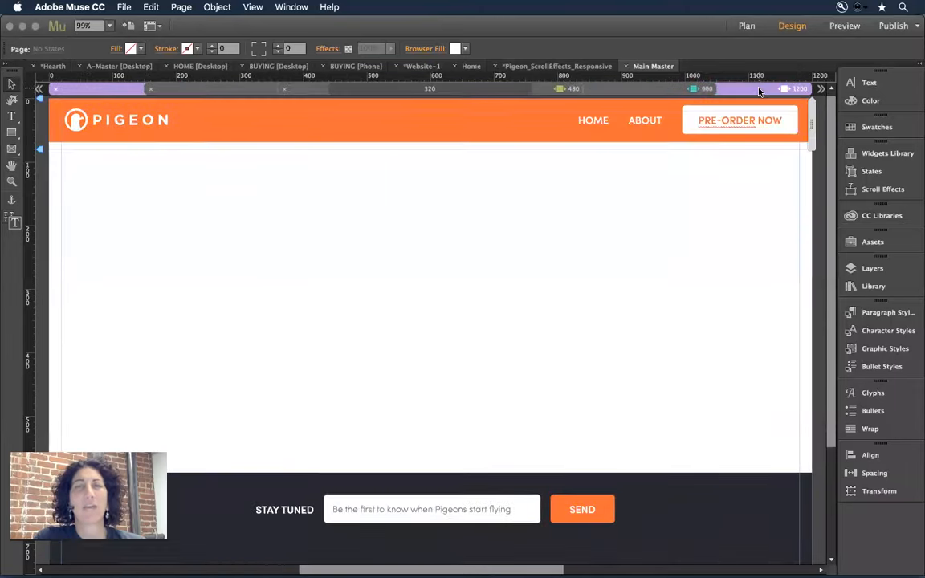
pyautogui.click(626, 91)
pyautogui.click(541, 91)
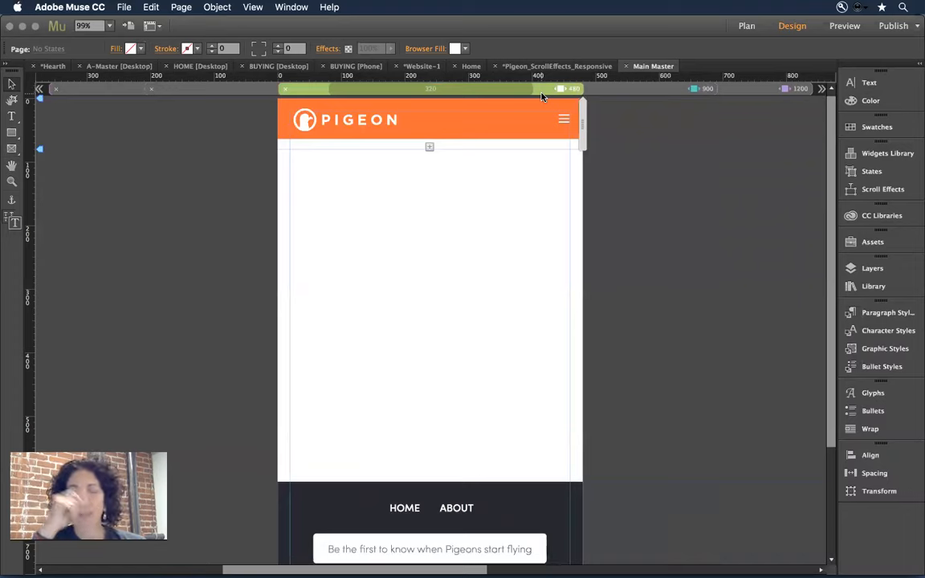
pyautogui.click(763, 89)
pyautogui.press('super+minus')
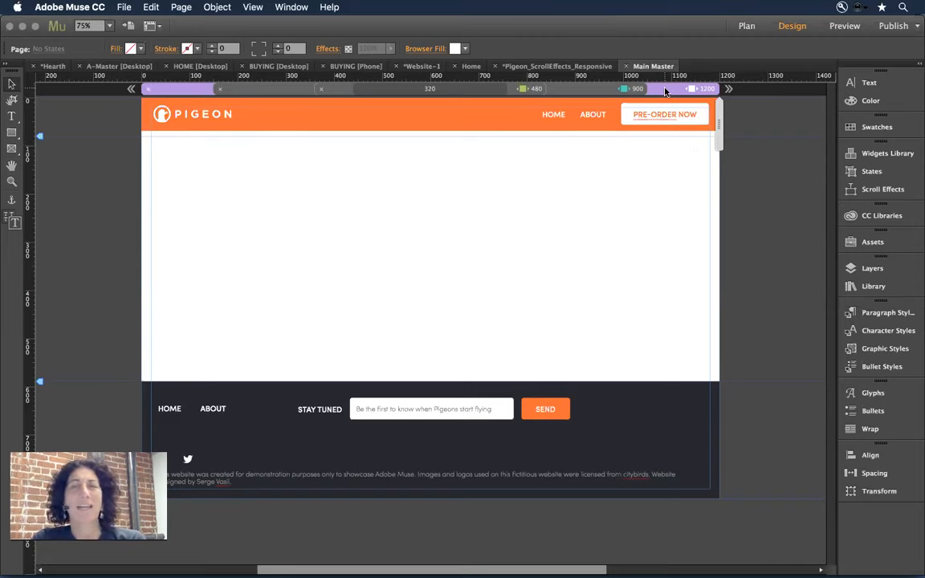
pyautogui.click(584, 91)
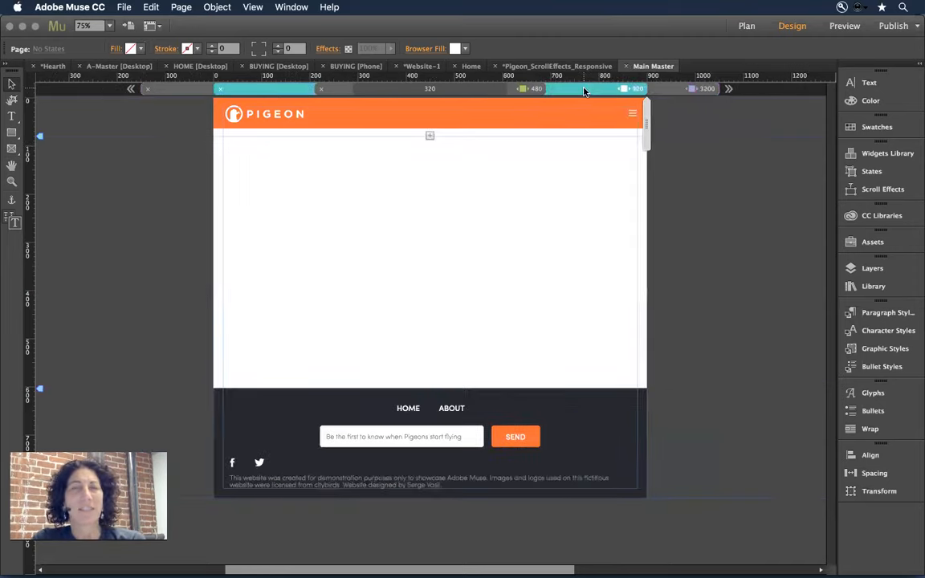
pyautogui.click(495, 90)
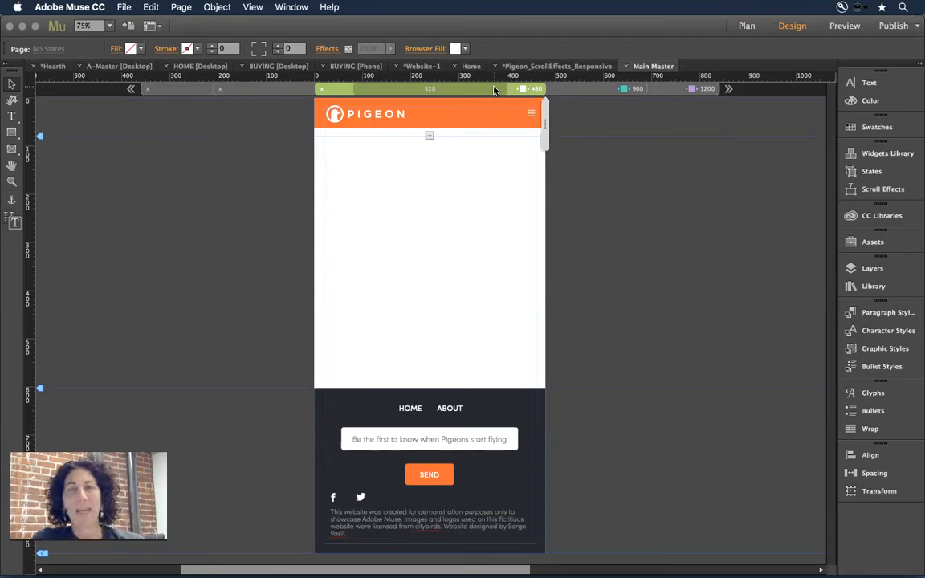
pyautogui.click(665, 90)
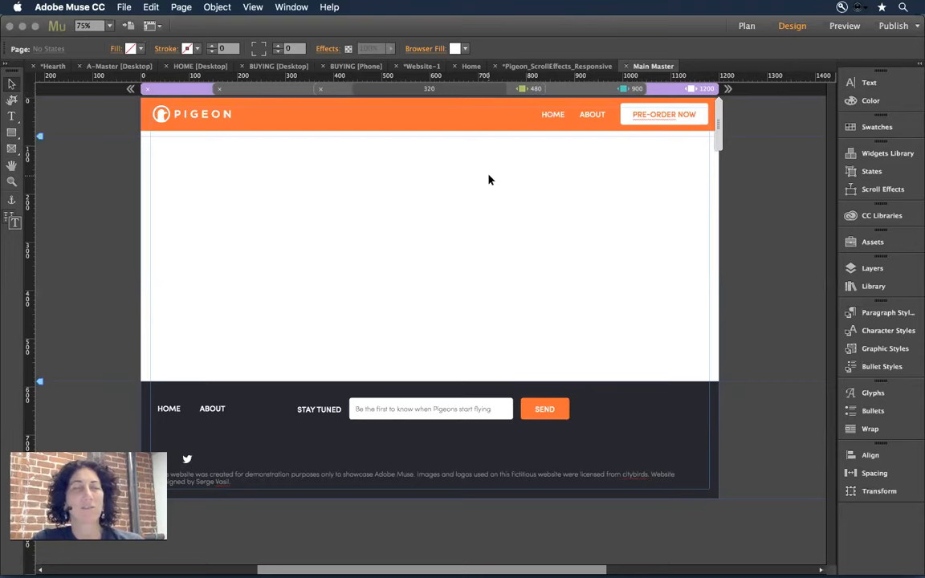
# Copy the PIGEON logo from the Main Master's orange header at the 1200 breakpoint
pyautogui.click(195, 113)
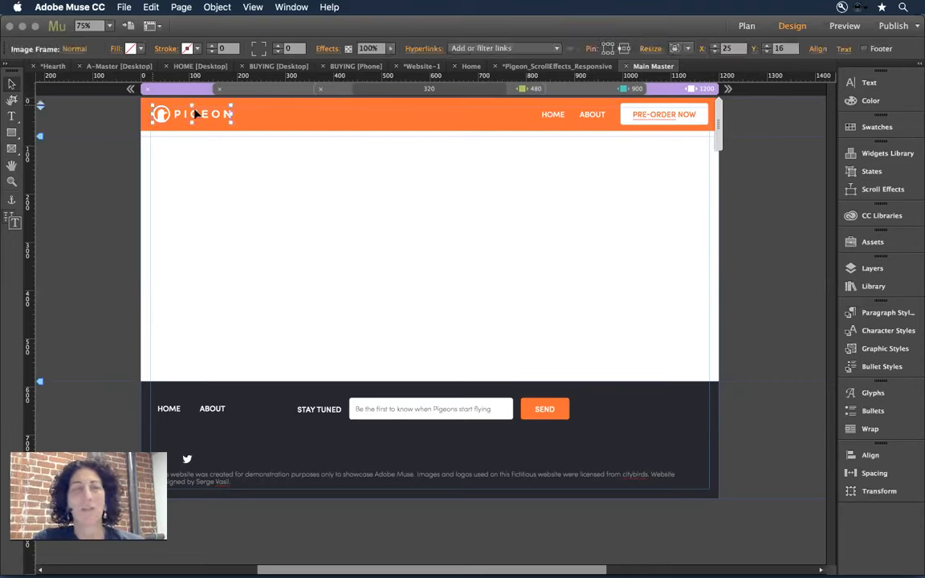
pyautogui.click(151, 8)
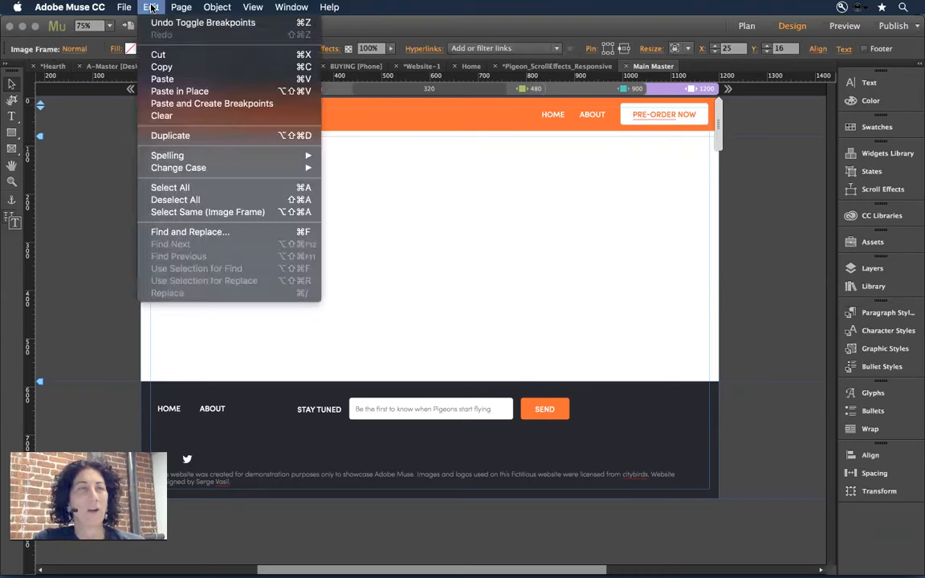
pyautogui.click(160, 68)
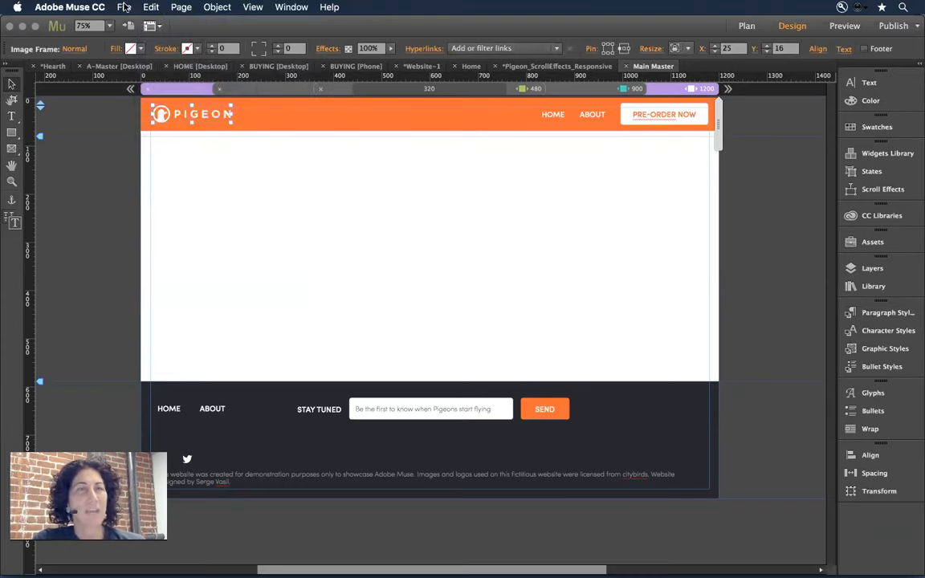
# Create a new fluid-width site with one column and a 960 maximum page width, and open its Home page
pyautogui.click(125, 7)
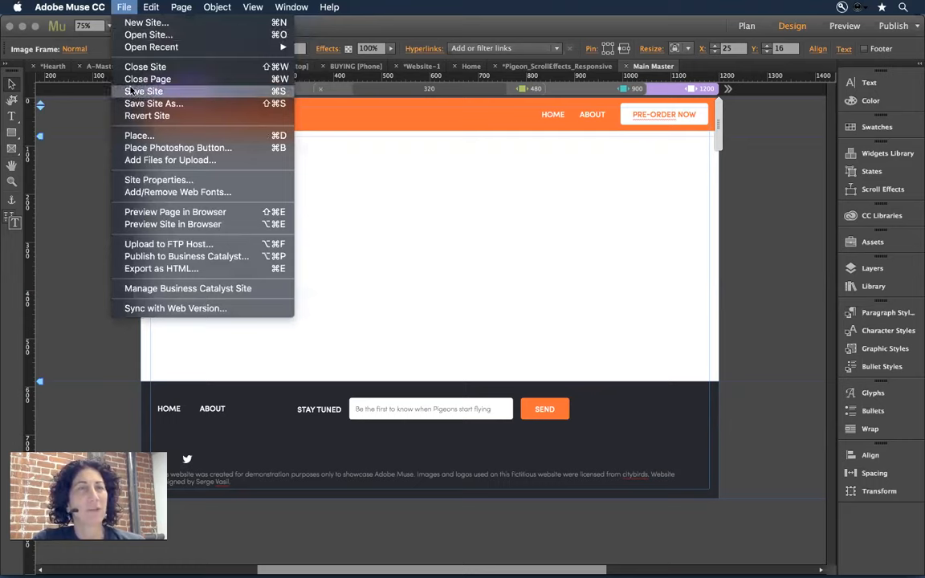
pyautogui.click(146, 22)
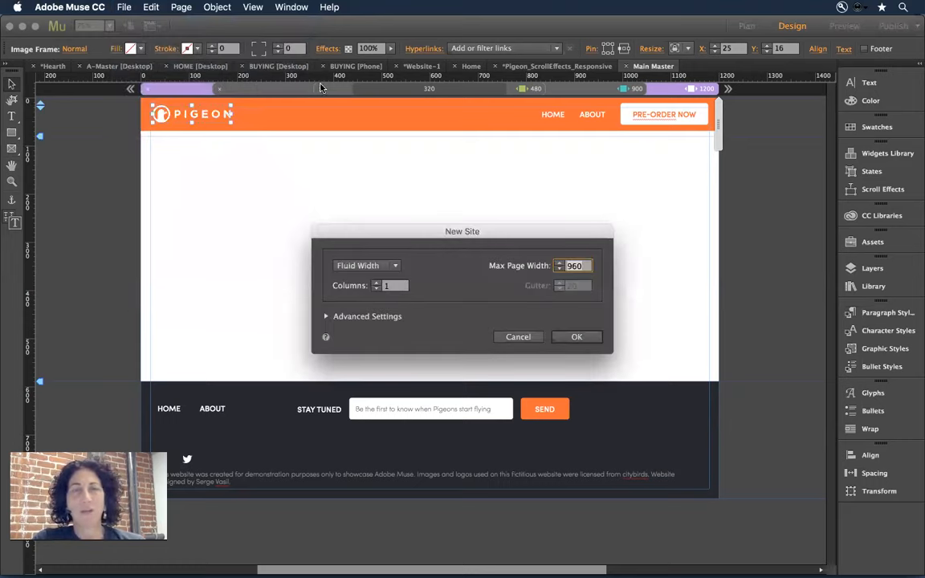
pyautogui.click(571, 337)
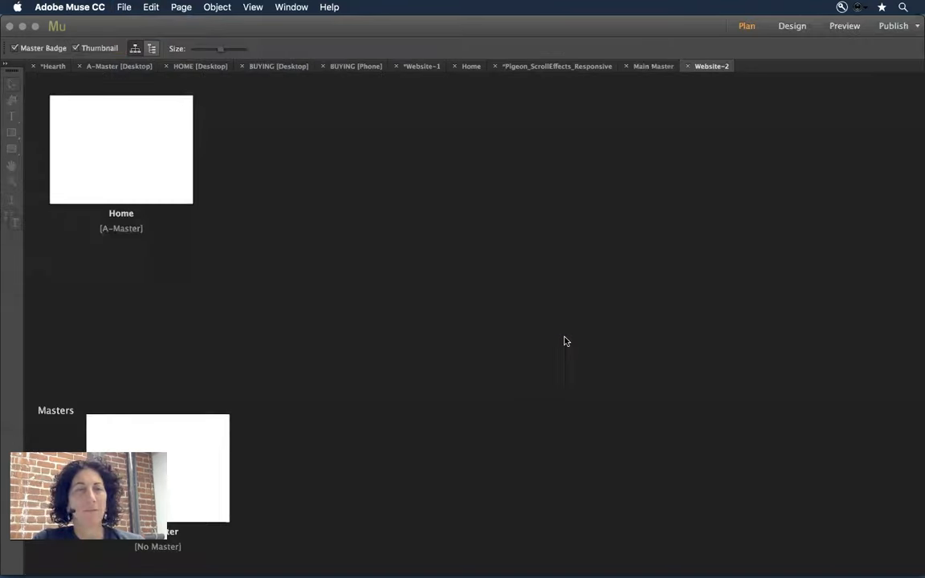
pyautogui.doubleClick(103, 142)
# Paste the copied PIGEON logo onto the new site's Home page together with its breakpoints
pyautogui.rightClick(184, 157)
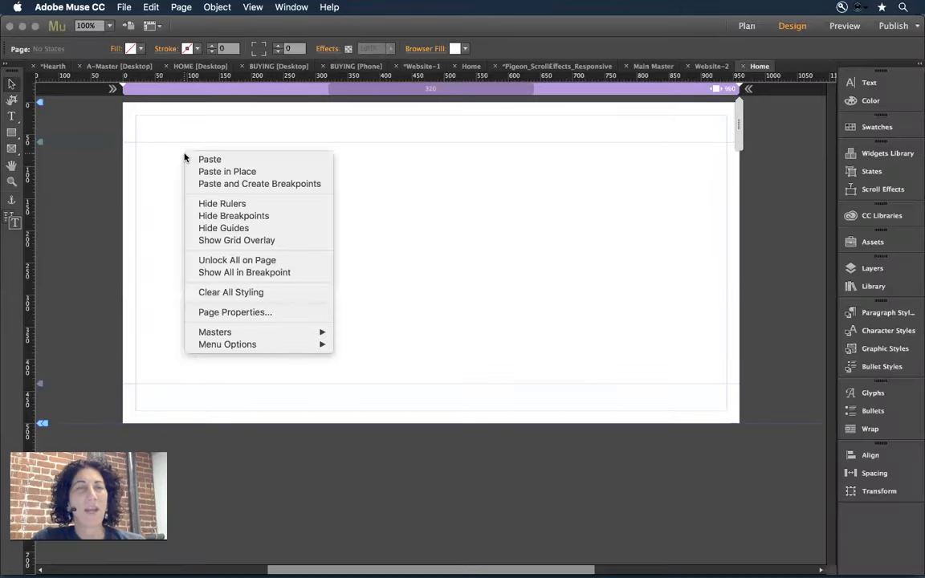
pyautogui.click(148, 144)
pyautogui.click(151, 7)
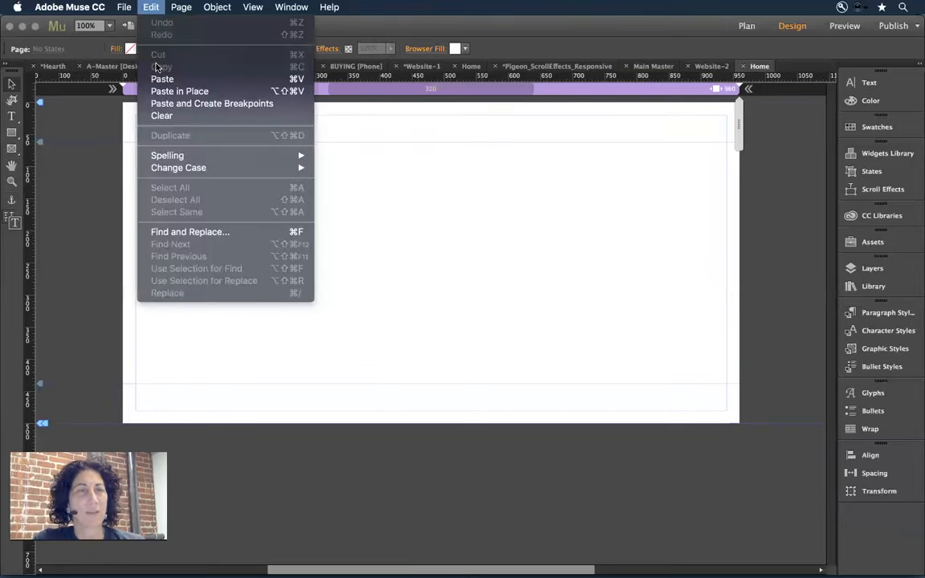
pyautogui.click(367, 198)
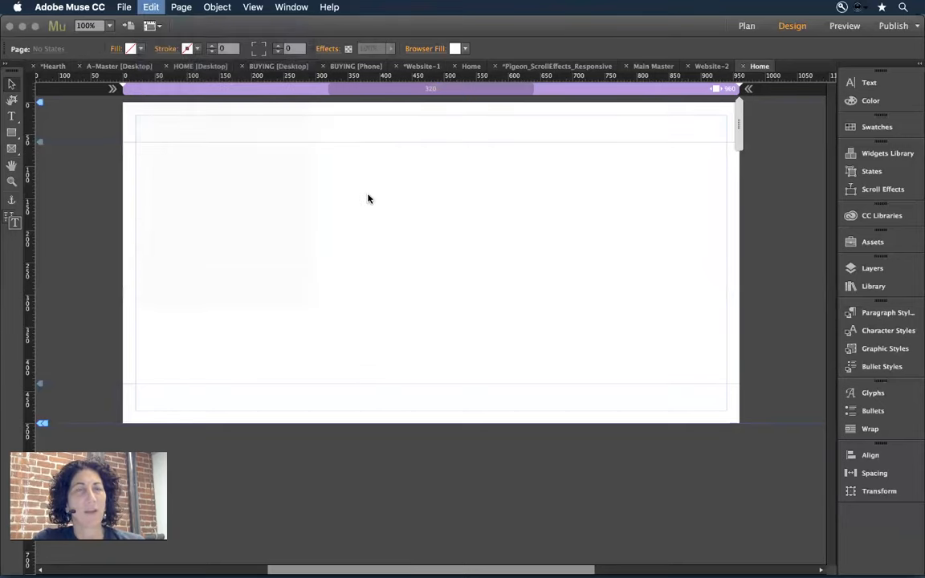
pyautogui.rightClick(203, 174)
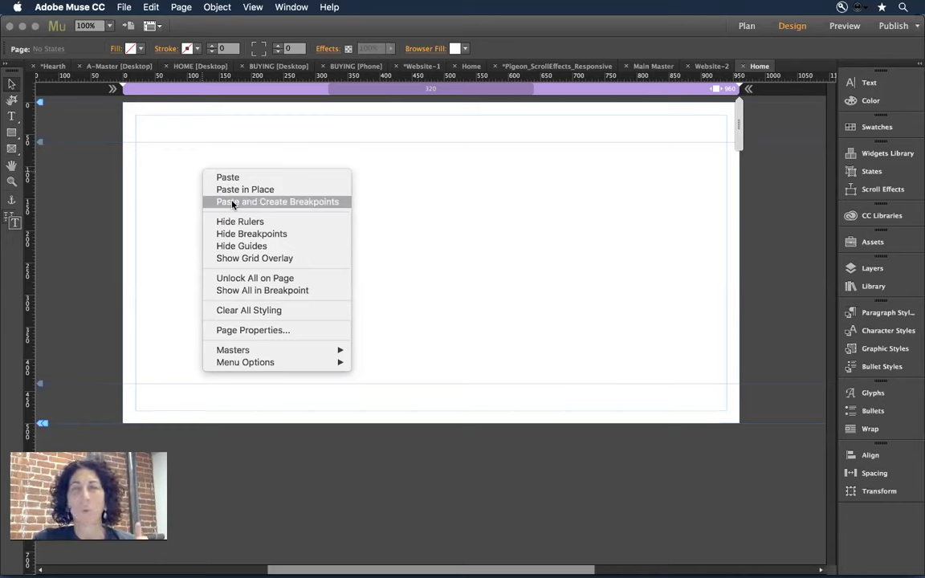
pyautogui.click(232, 203)
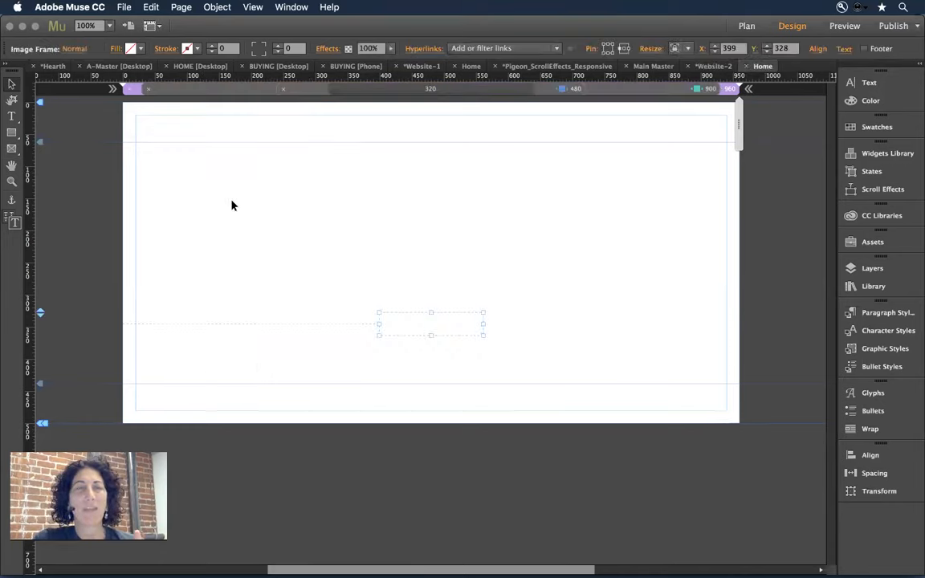
# At the 480 breakpoint, move the pasted PIGEON logo off the page and delete it, then return through 900 to the 960 breakpoint
pyautogui.click(198, 89)
pyautogui.click(306, 89)
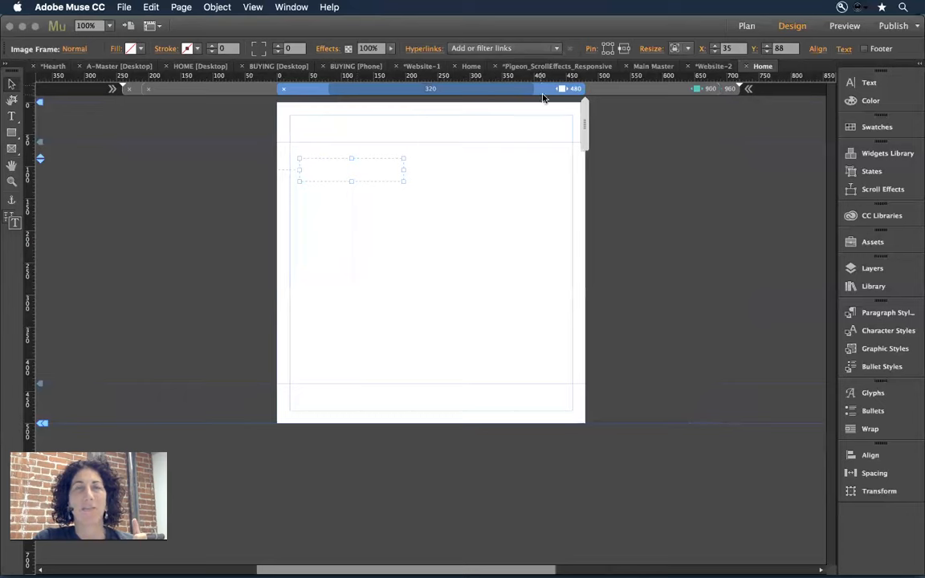
pyautogui.moveTo(369, 170); pyautogui.dragTo(202, 171)
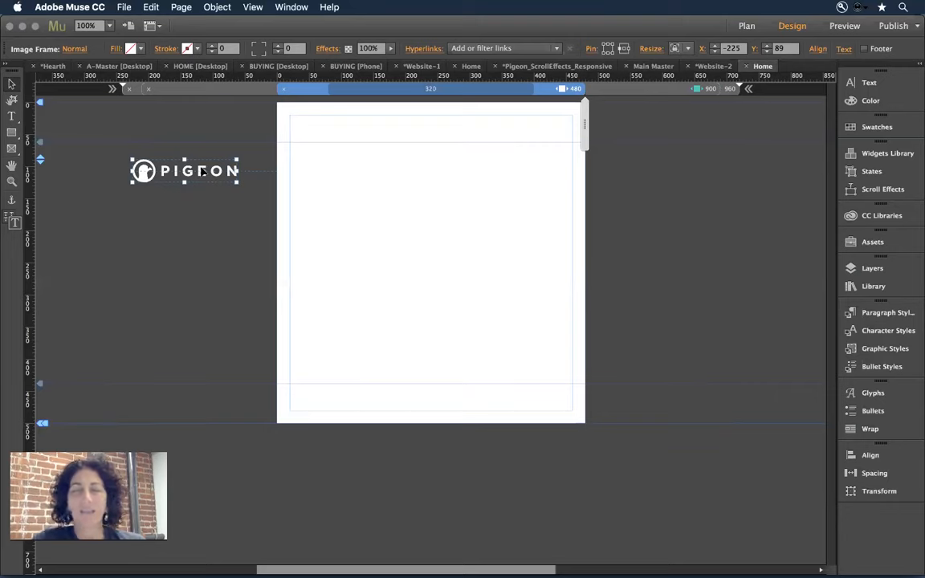
pyautogui.press('Delete')
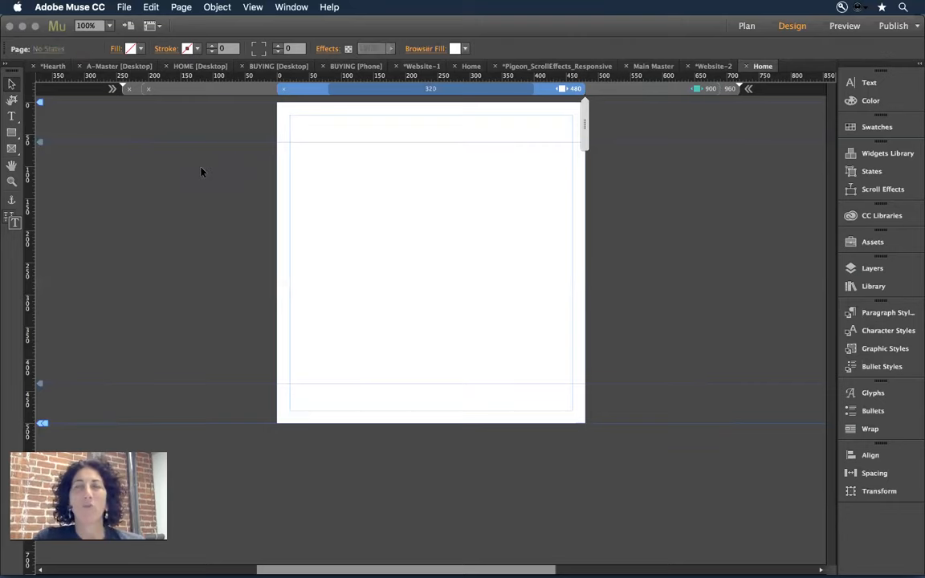
pyautogui.click(229, 88)
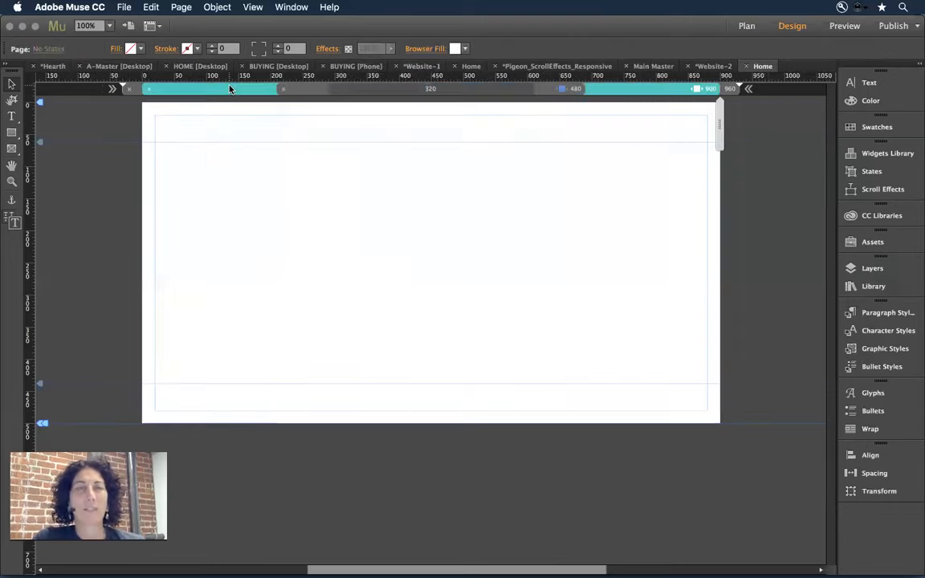
pyautogui.click(134, 89)
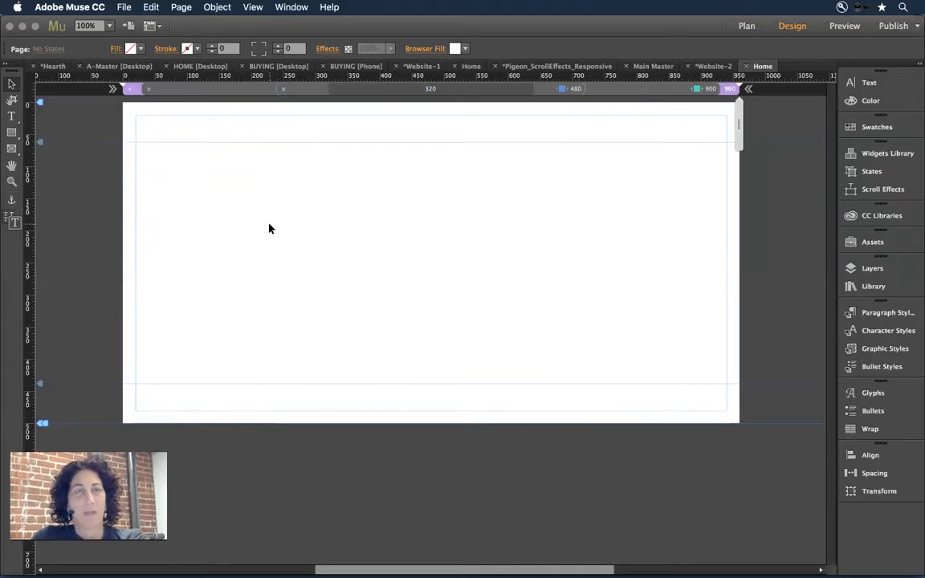
# Switch to the presentation, advance to slide #6 on customizing hyperlinks in a Dynamic menu, and return to Adobe Muse
pyautogui.press('super+Tab')
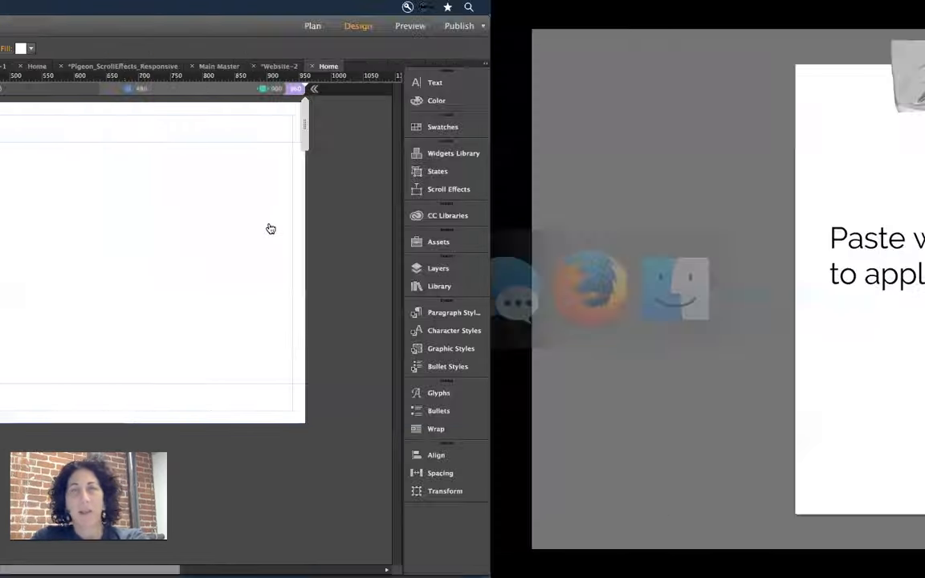
pyautogui.press('Right')
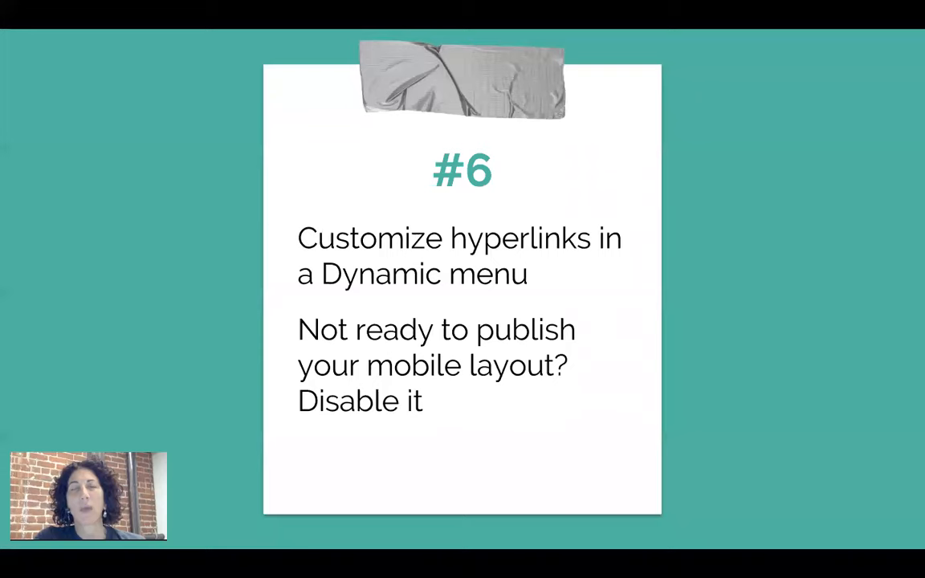
pyautogui.press('super+Tab')
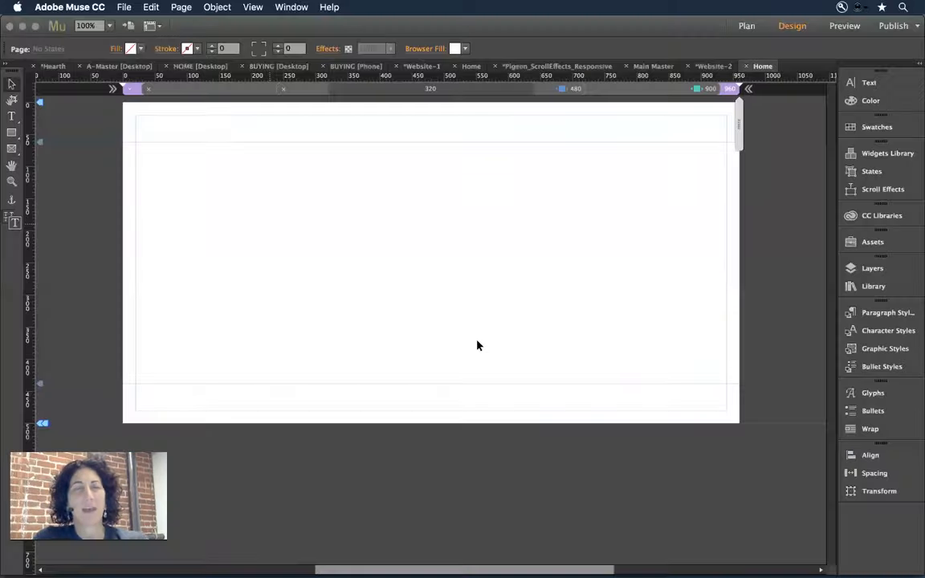
# Close the Website-2 and Website-1 sites without saving, and close the Main Master page
pyautogui.press('super+w')
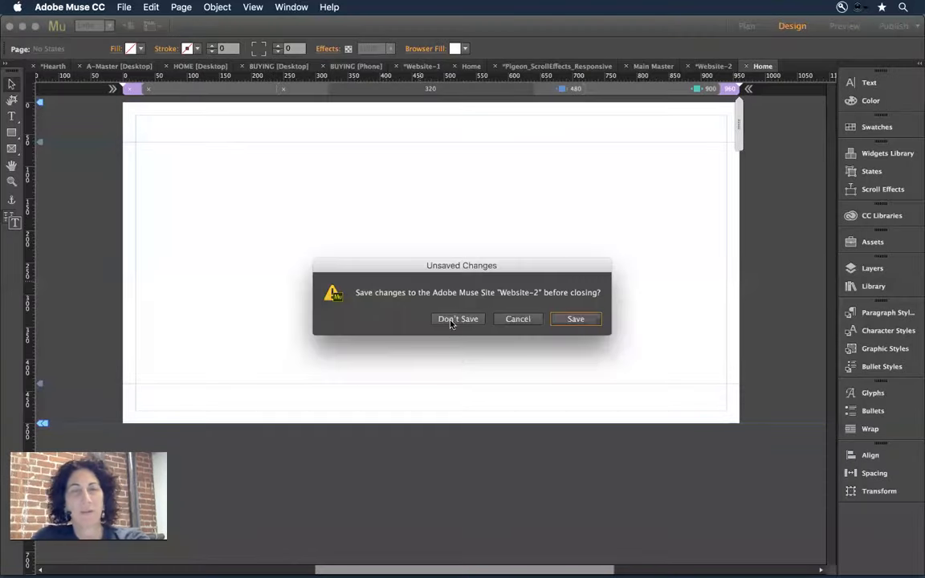
pyautogui.click(455, 321)
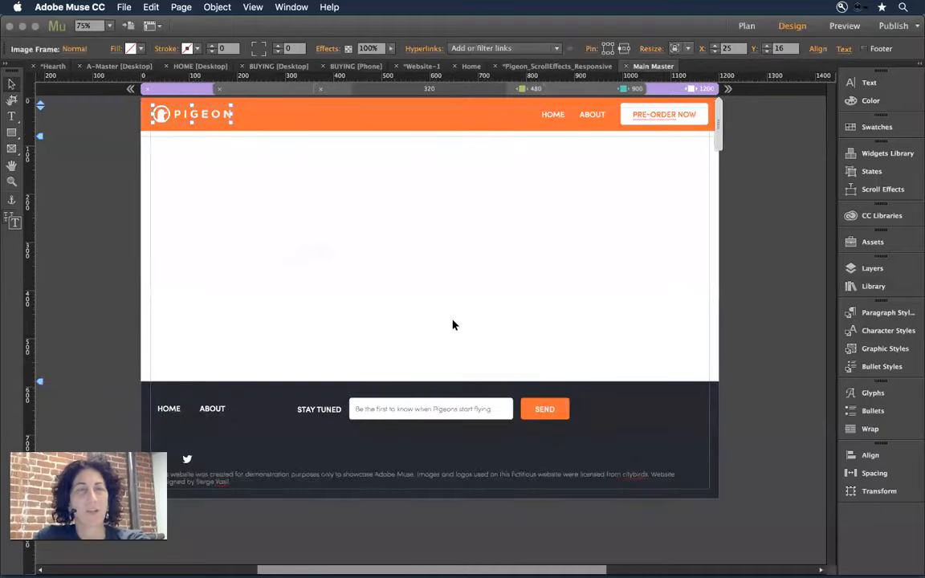
pyautogui.press('super+w')
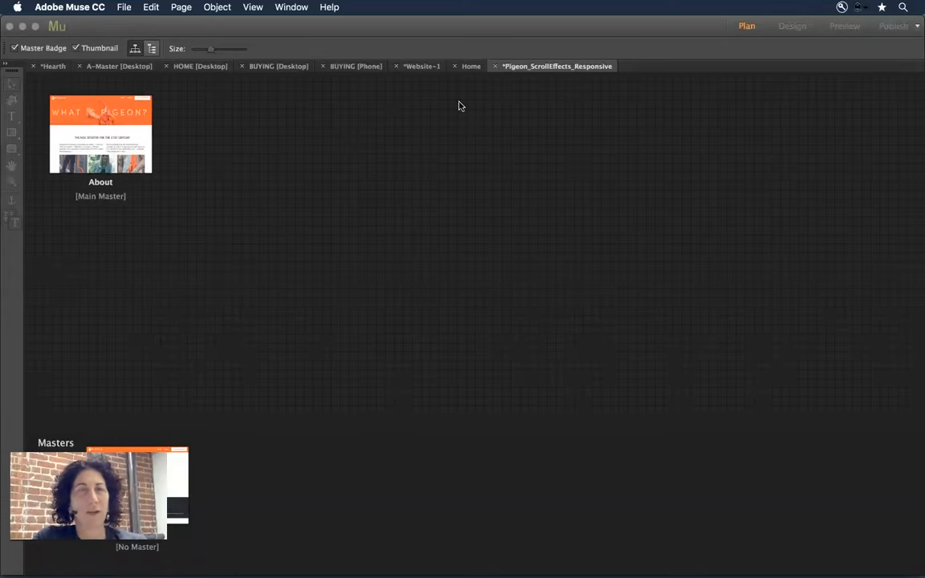
pyautogui.click(396, 66)
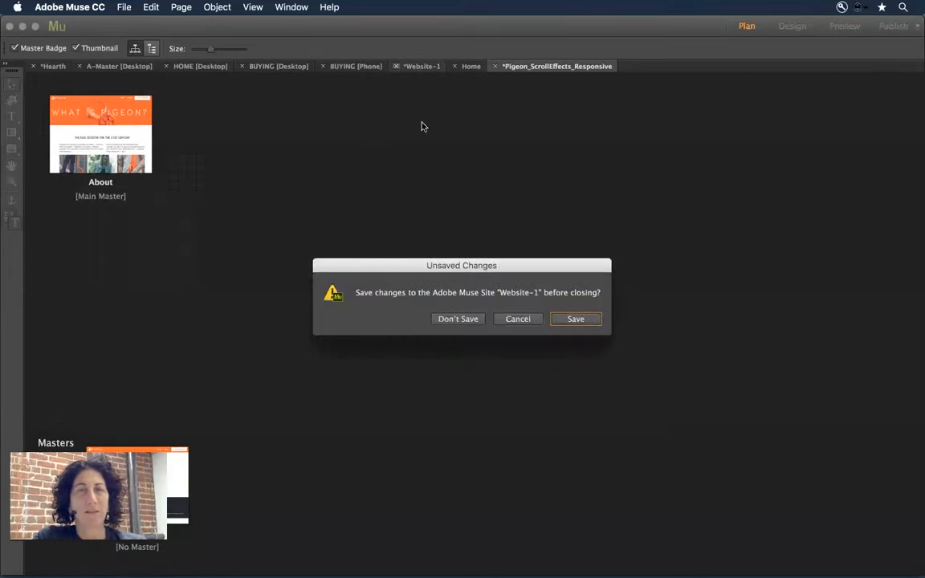
pyautogui.click(466, 319)
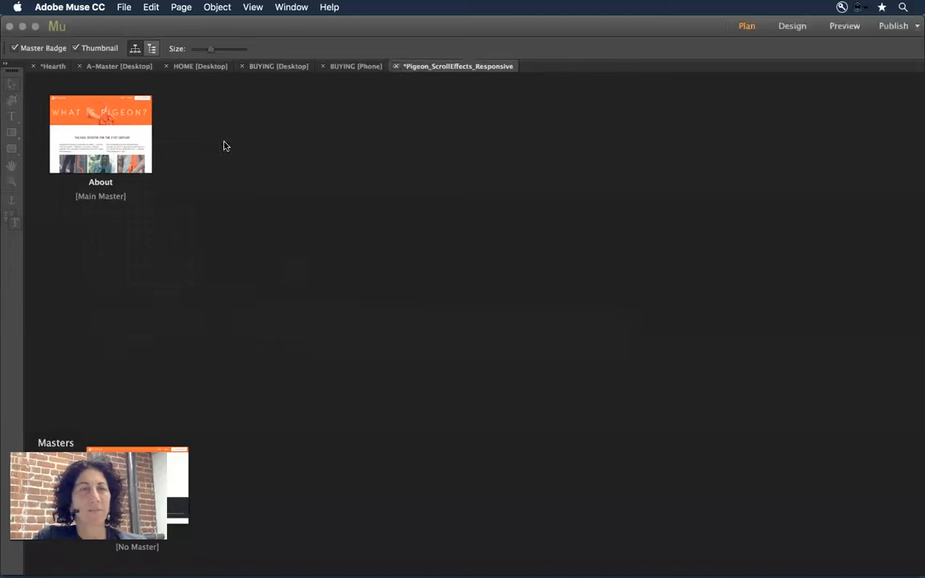
# In the Hearth site plan, rename the home1 page under LISTINGS as HOME 1
pyautogui.click(55, 65)
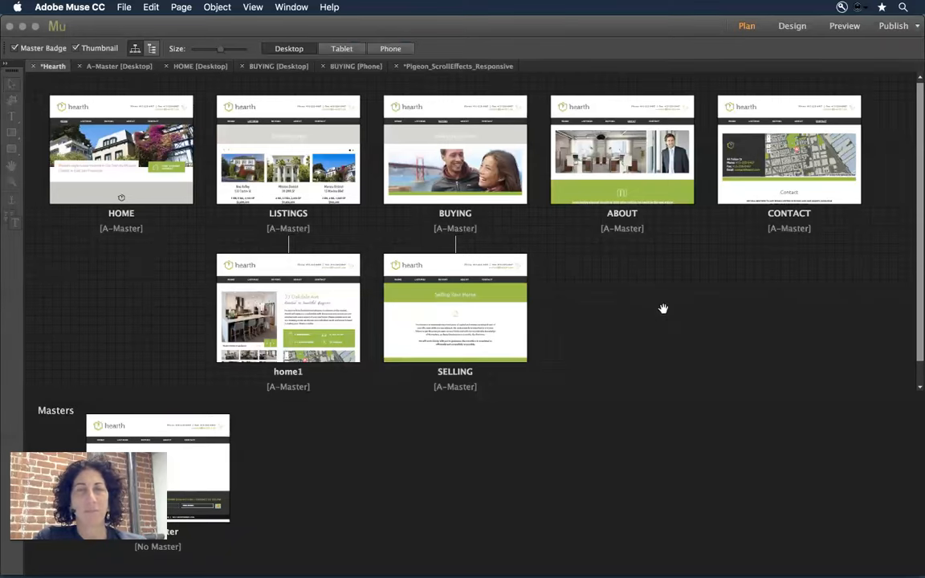
pyautogui.scroll(-1, 674, 321)
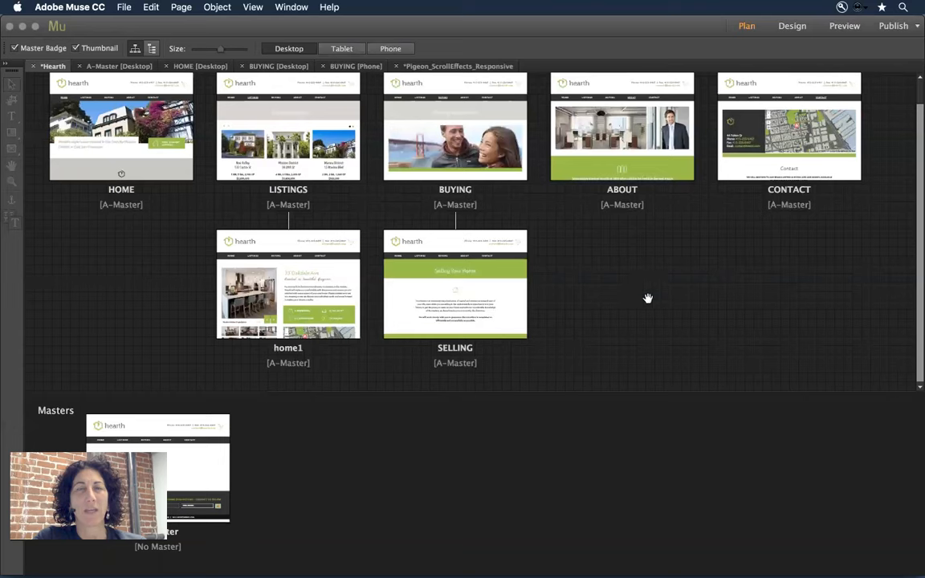
pyautogui.scroll(1, 652, 309)
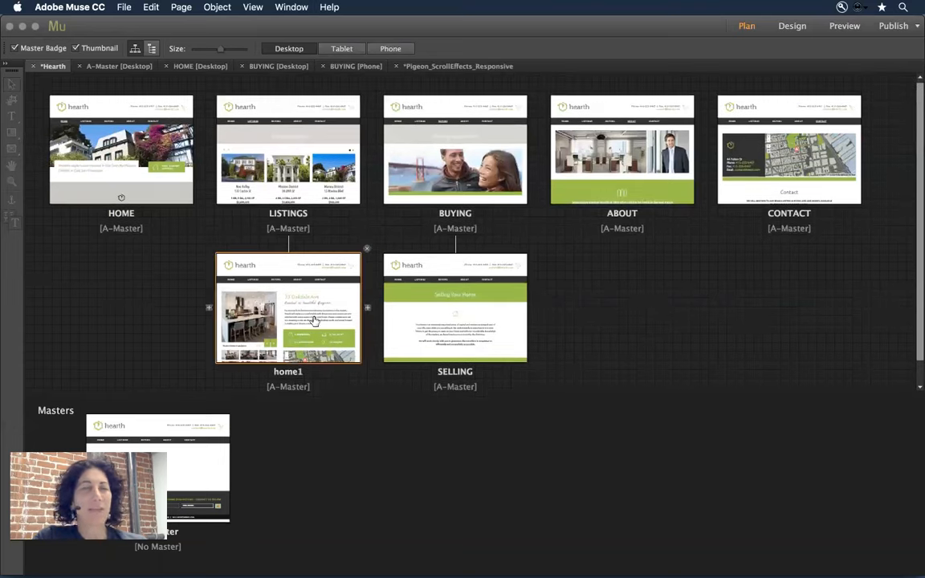
pyautogui.doubleClick(276, 372)
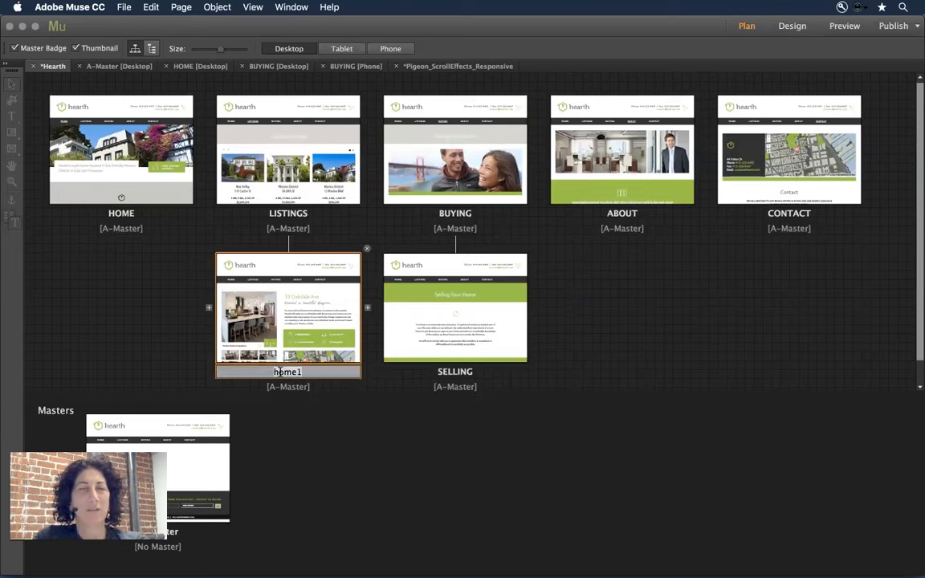
pyautogui.write('H')
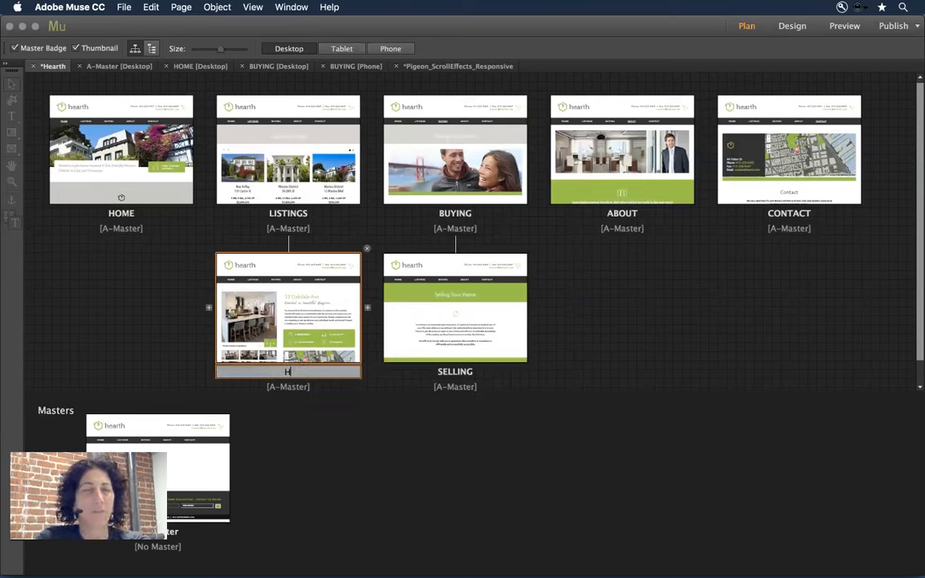
pyautogui.write('OME 1')
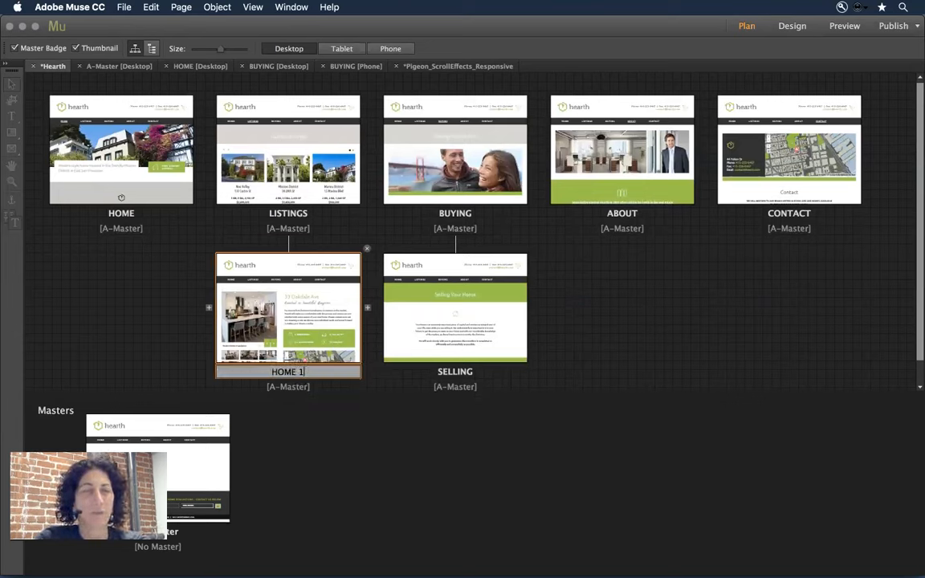
# Duplicate the HOME 1 page and name the copy HOME 2
pyautogui.rightClick(276, 308)
pyautogui.click(332, 338)
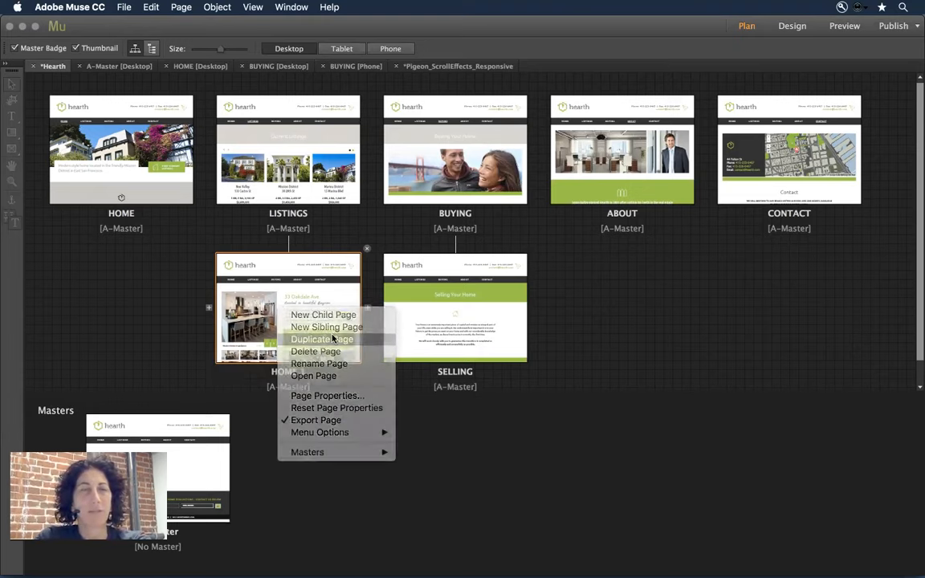
pyautogui.write('HO')
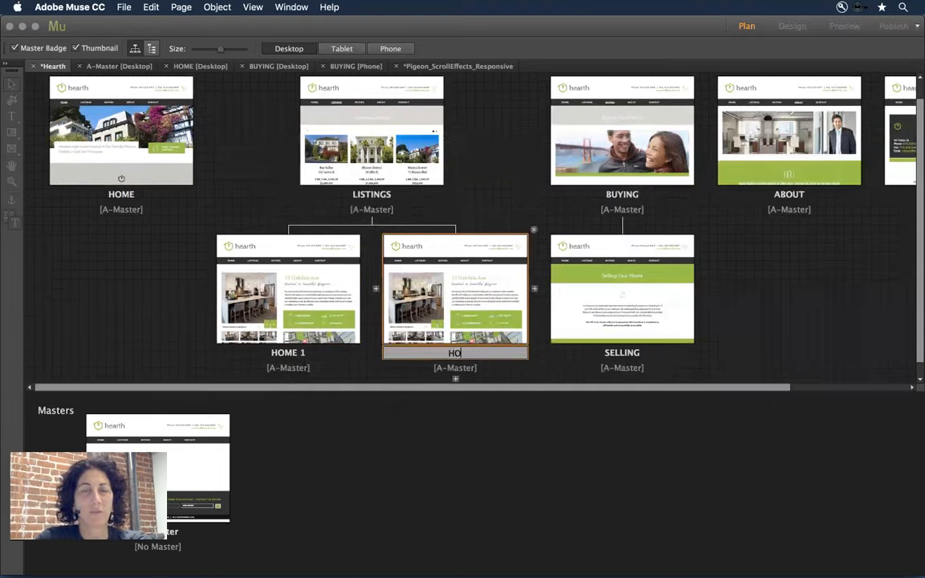
pyautogui.write('ME 2')
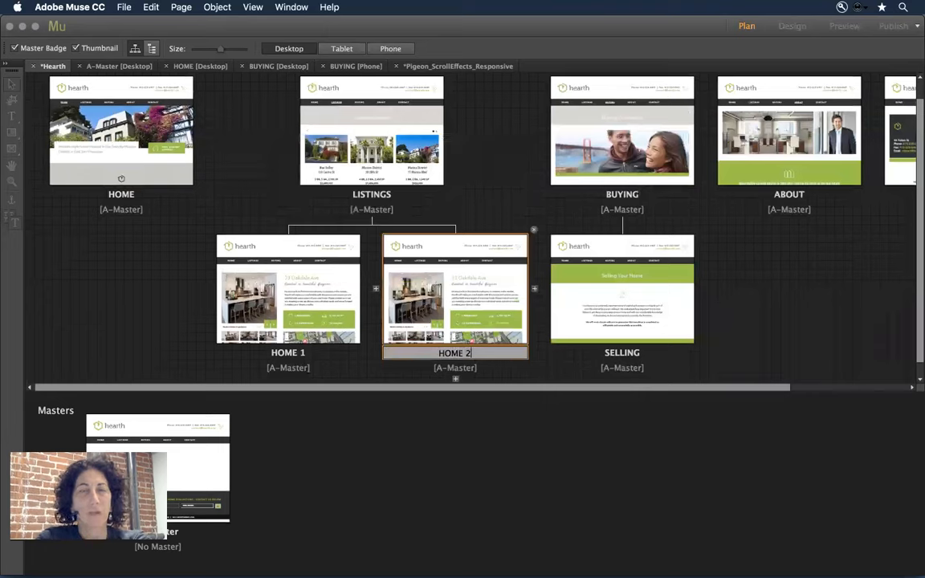
pyautogui.press('Return')
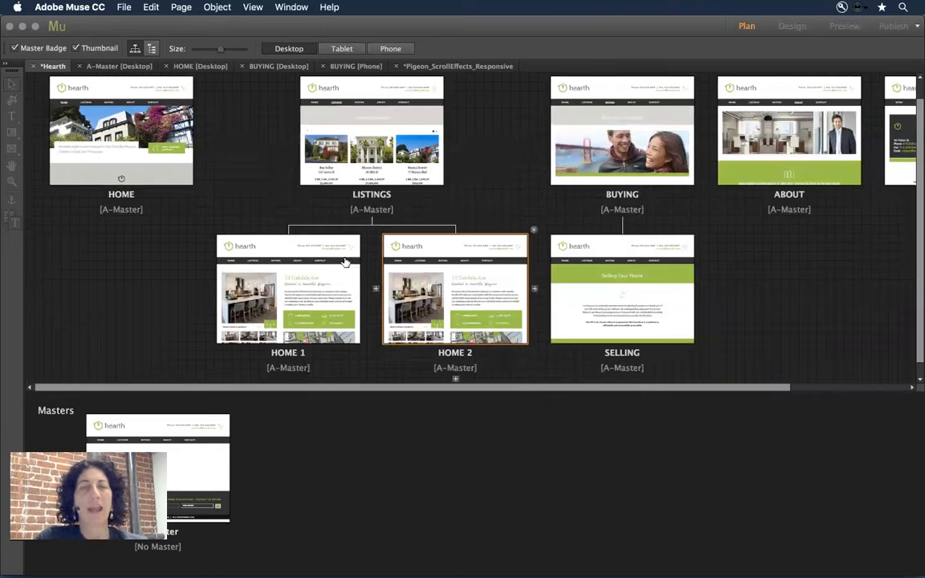
# Open the Hearth A-Master and select its dark navigation bar's menu to examine the page links
pyautogui.click(306, 277)
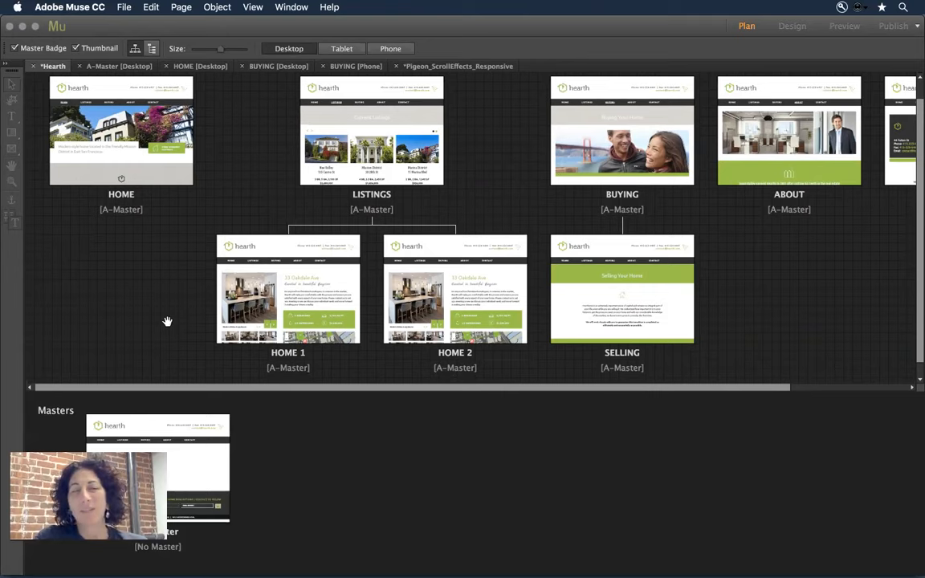
pyautogui.doubleClick(196, 462)
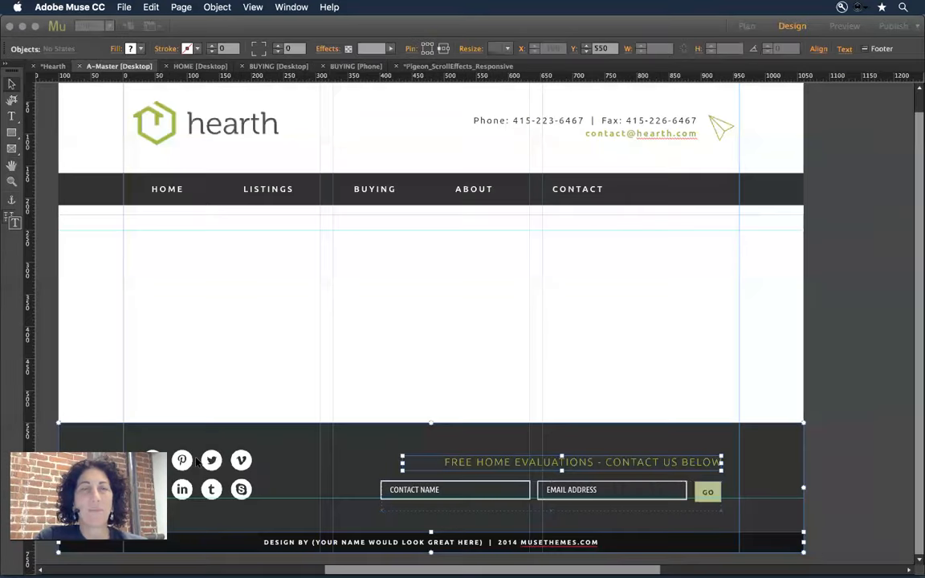
pyautogui.click(180, 191)
pyautogui.moveTo(180, 191); pyautogui.dragTo(231, 196)
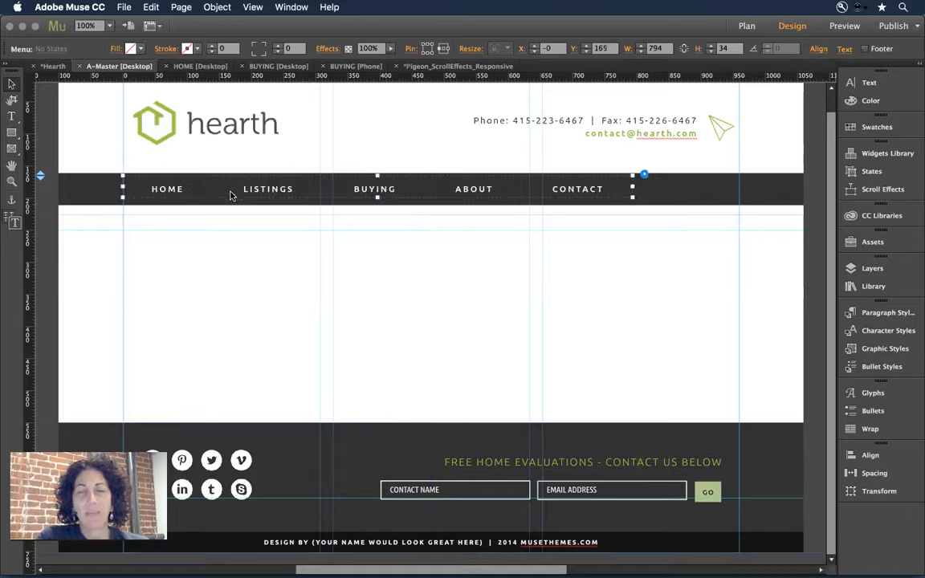
# In the Hearth site plan, move the CONTACT page between BUYING and ABOUT
pyautogui.press('super+m')
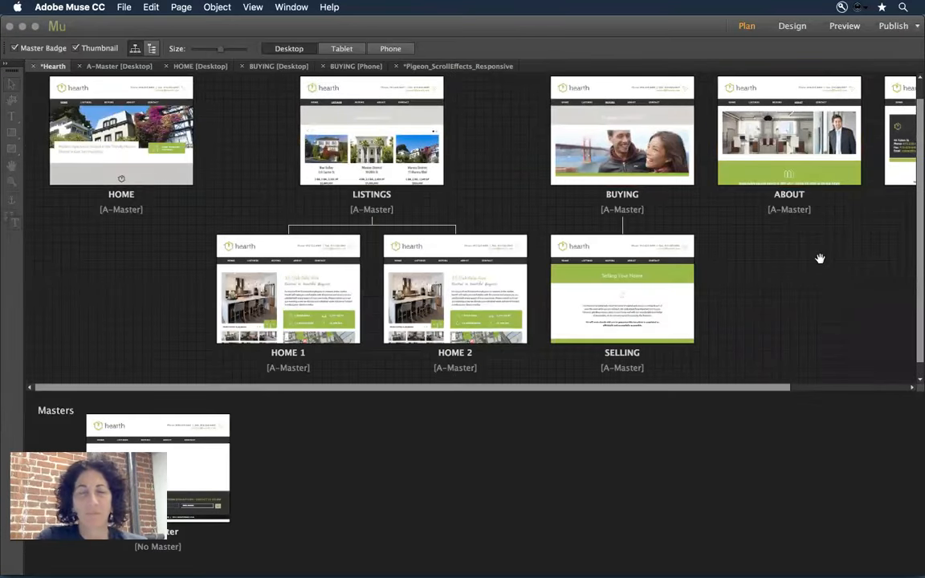
pyautogui.moveTo(877, 158); pyautogui.dragTo(663, 159)
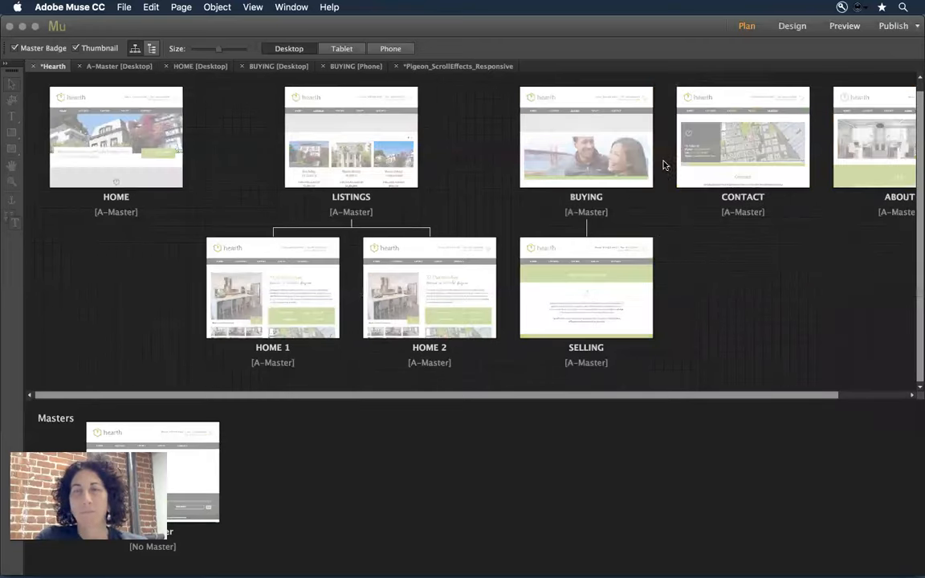
# Reopen the A-Master and shift its navigation menu right within the dark bar to about X 93, Y 167
pyautogui.doubleClick(186, 432)
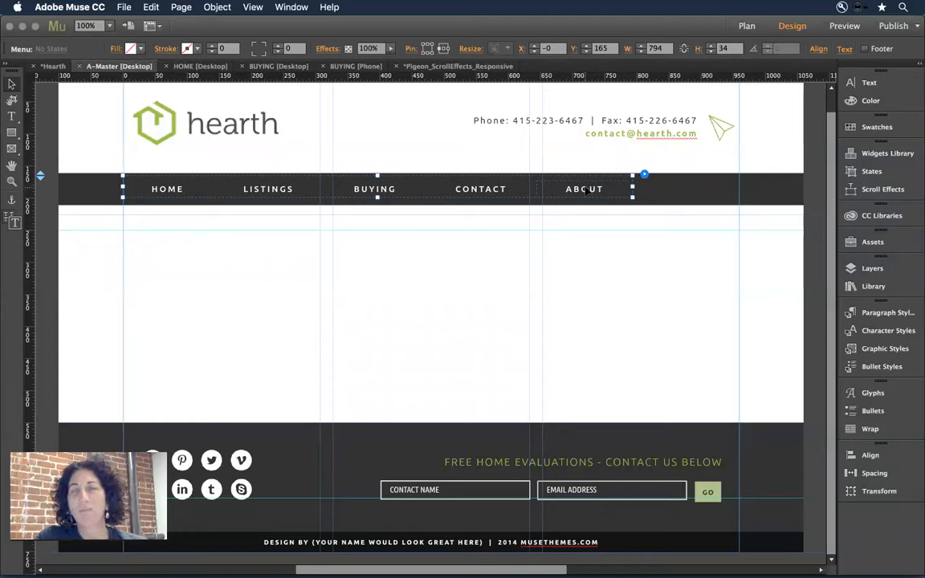
pyautogui.moveTo(508, 189); pyautogui.dragTo(567, 197)
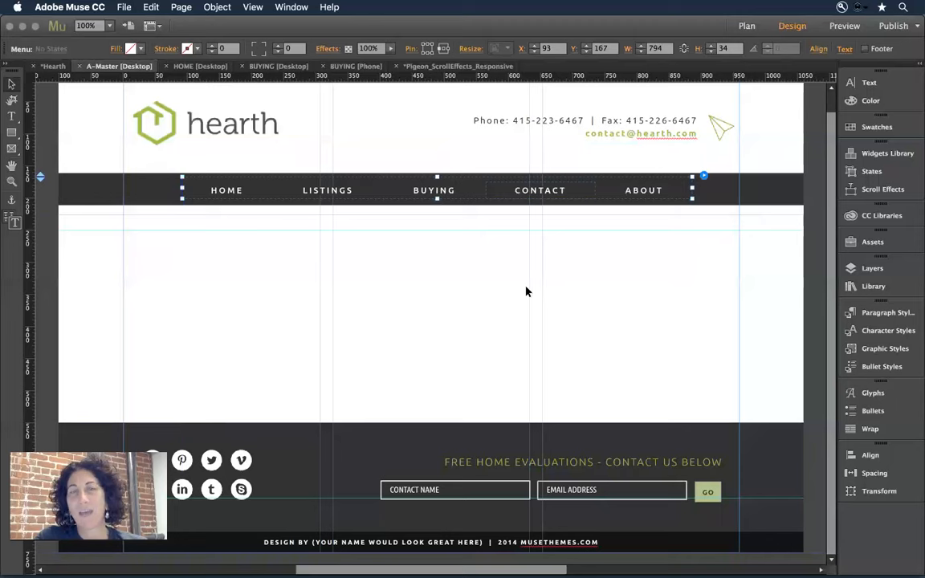
# Select the A-Master's navigation menu and examine its individual items, including BUYING, HOME and CONTACT
pyautogui.click(526, 291)
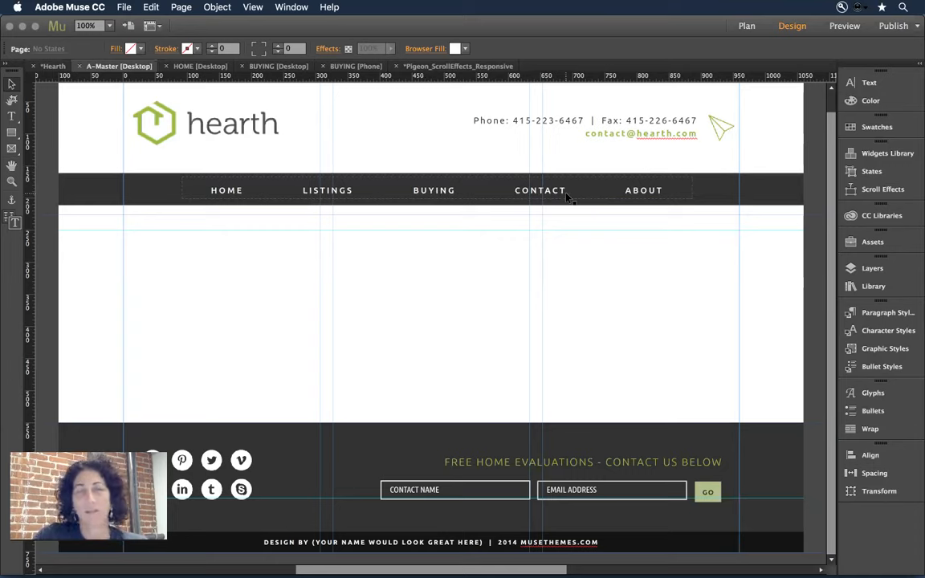
pyautogui.click(414, 191)
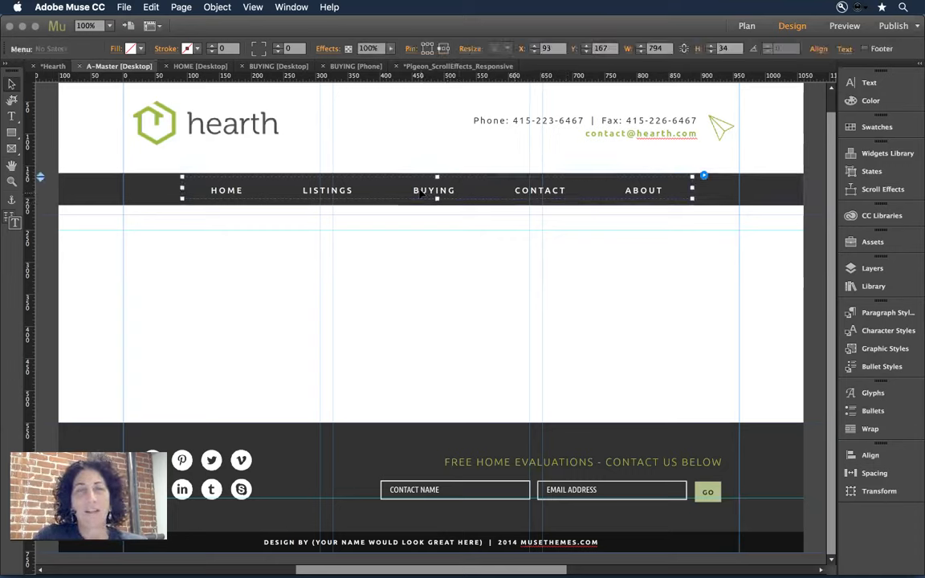
pyautogui.click(420, 193)
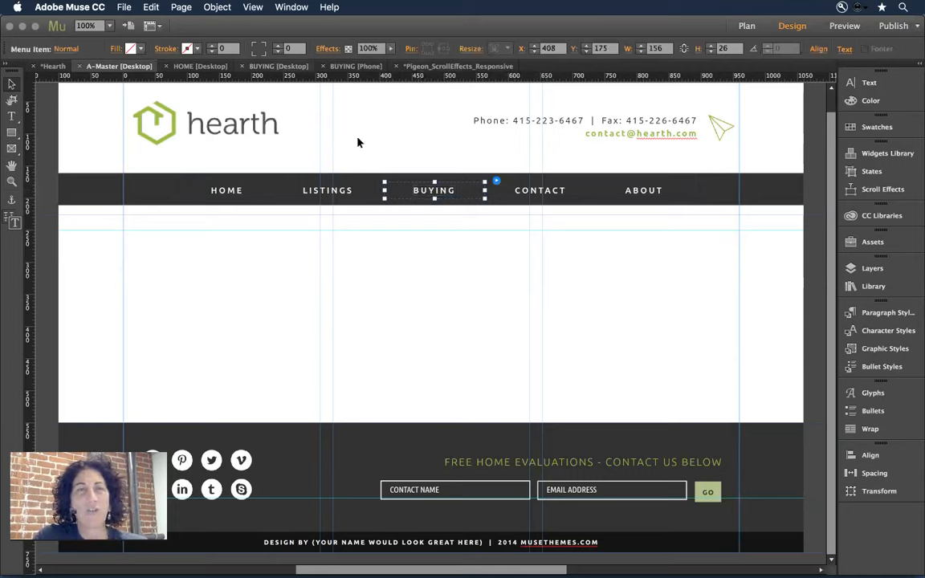
pyautogui.click(355, 197)
pyautogui.click(237, 197)
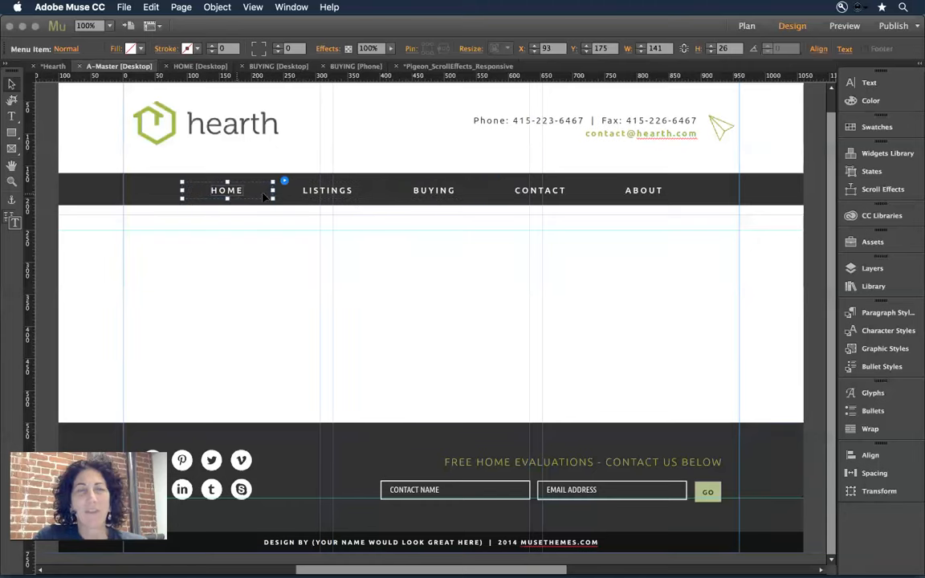
pyautogui.click(449, 196)
pyautogui.click(529, 199)
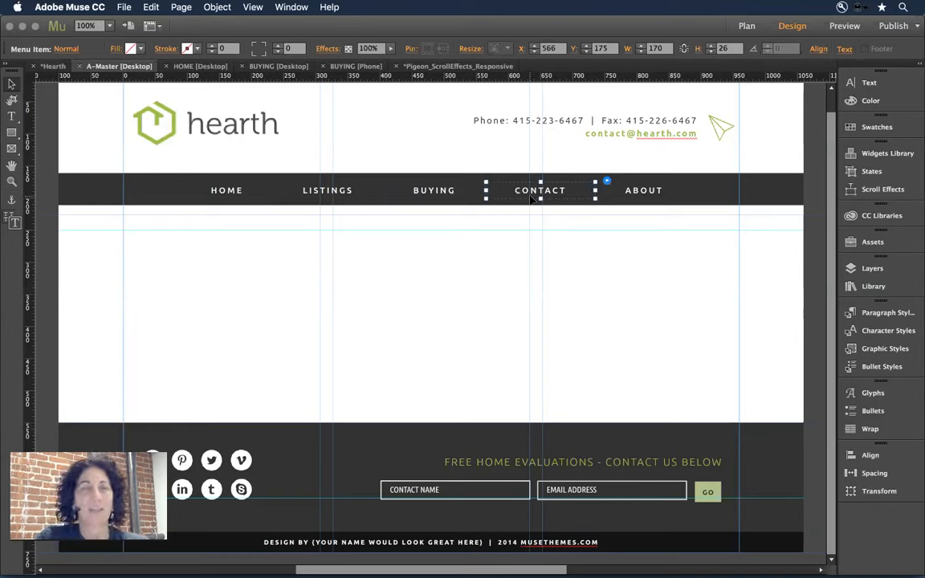
# Return to the Hearth site plan and open the page options for the CONTACT page
pyautogui.press('super+m')
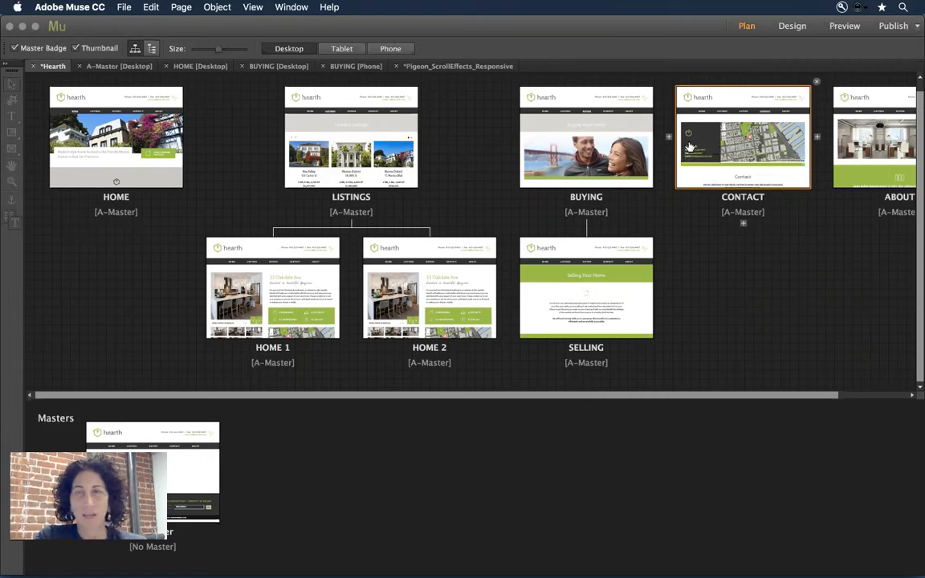
pyautogui.rightClick(702, 138)
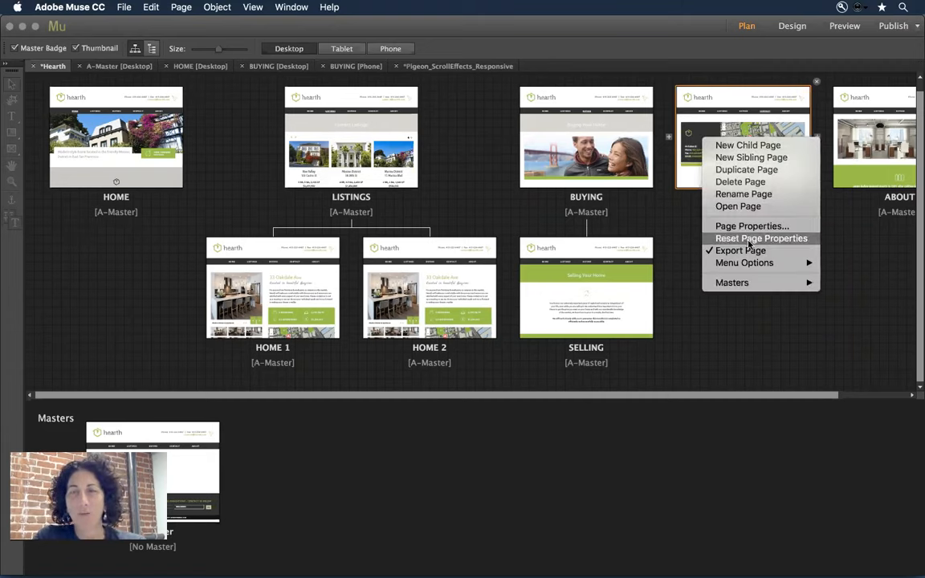
# Include the CONTACT page in menus without a hyperlink and open the A-Master page for editing
pyautogui.moveTo(726, 264)
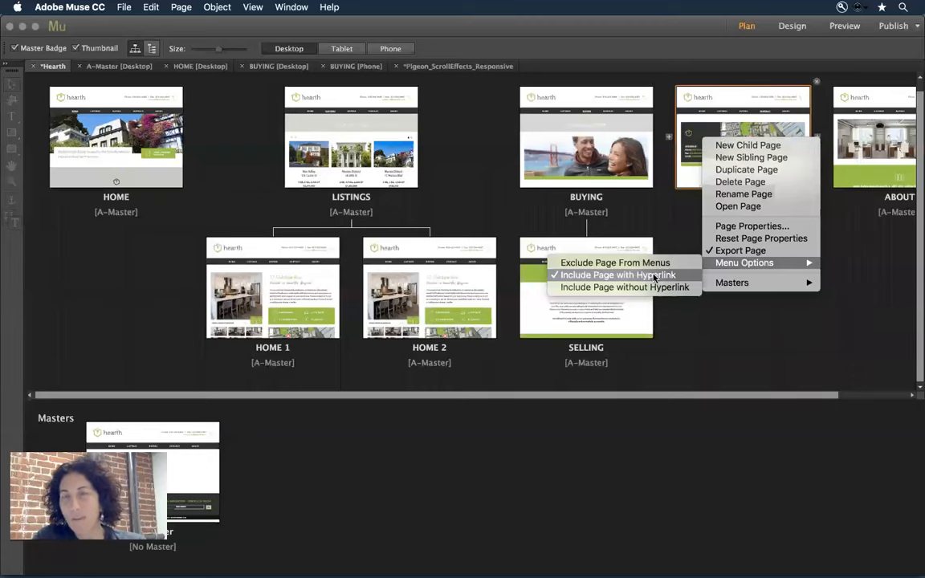
pyautogui.click(590, 290)
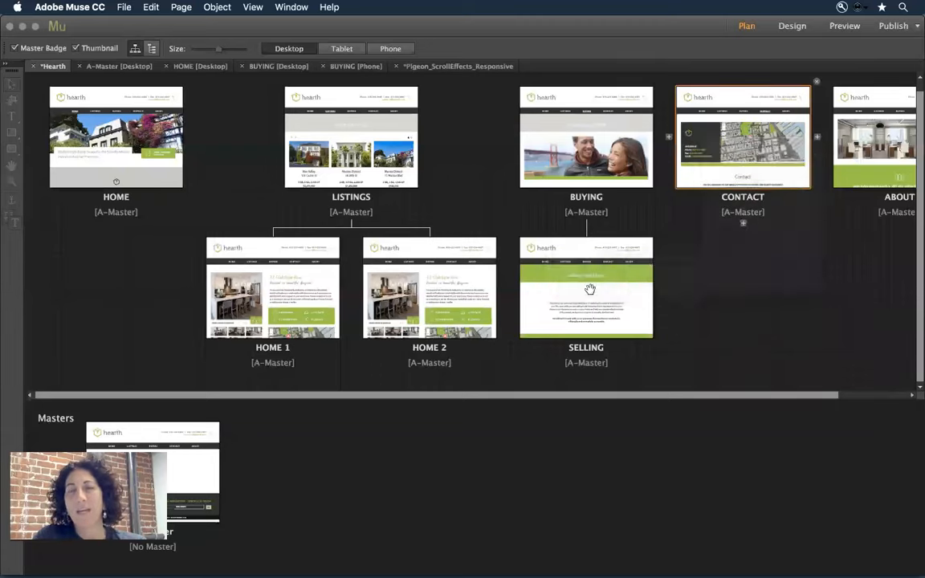
pyautogui.doubleClick(193, 471)
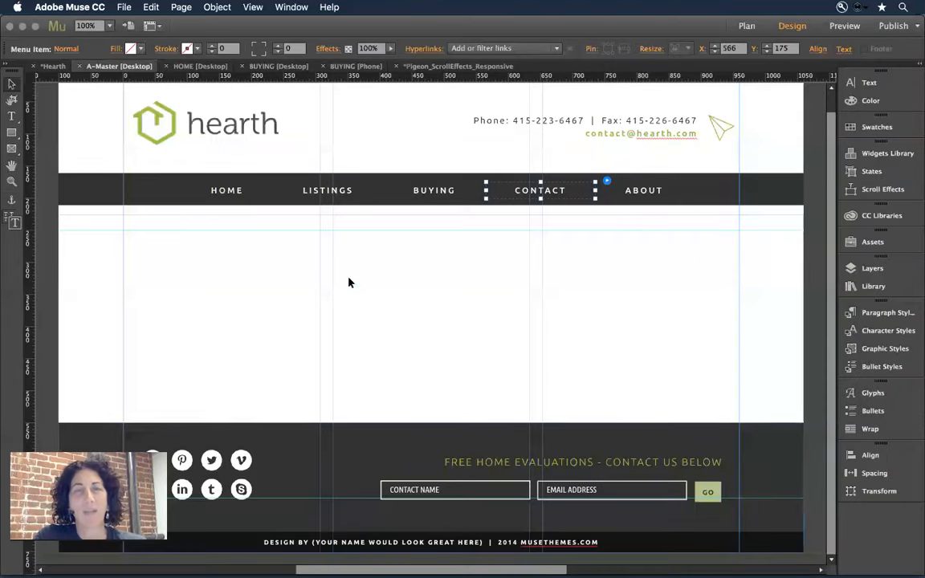
pyautogui.click(432, 193)
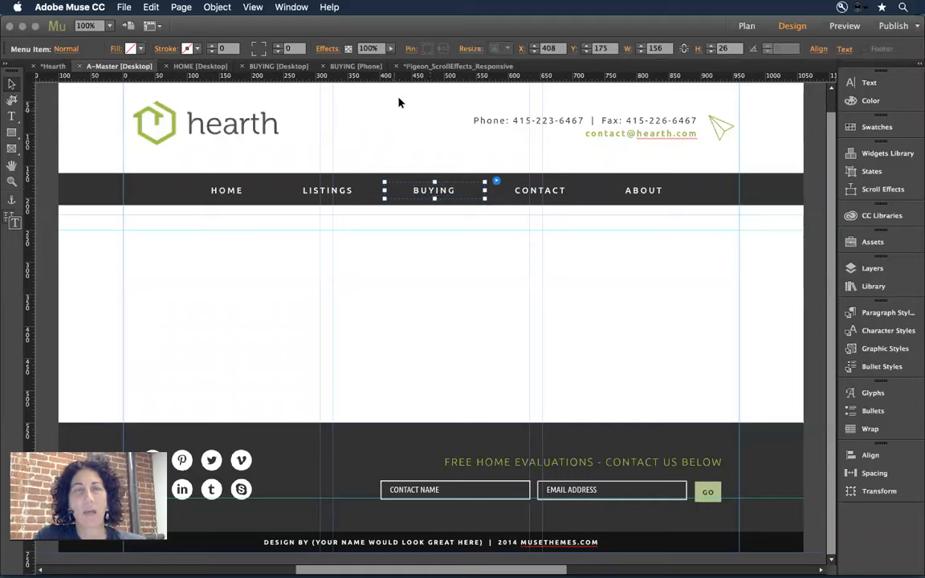
pyautogui.click(550, 195)
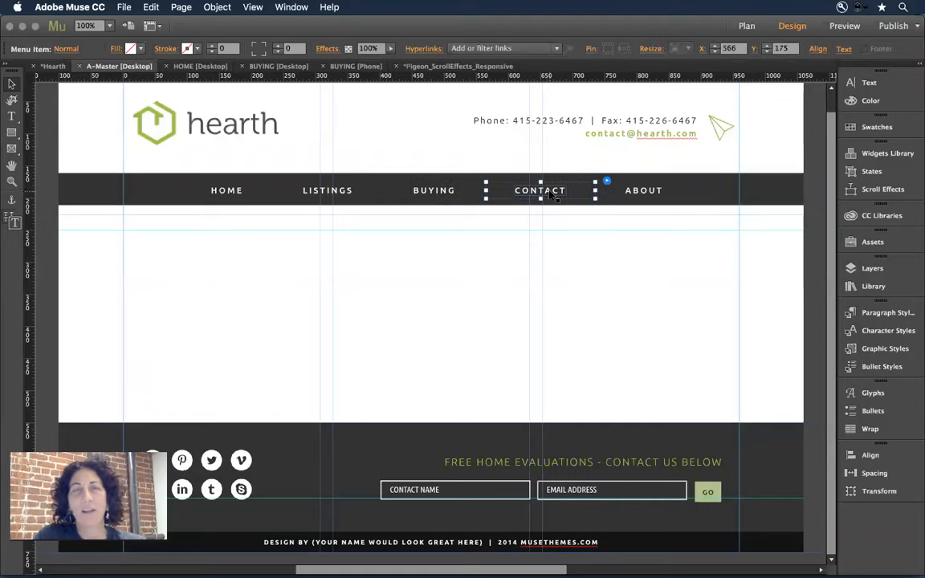
pyautogui.click(478, 50)
pyautogui.write('www')
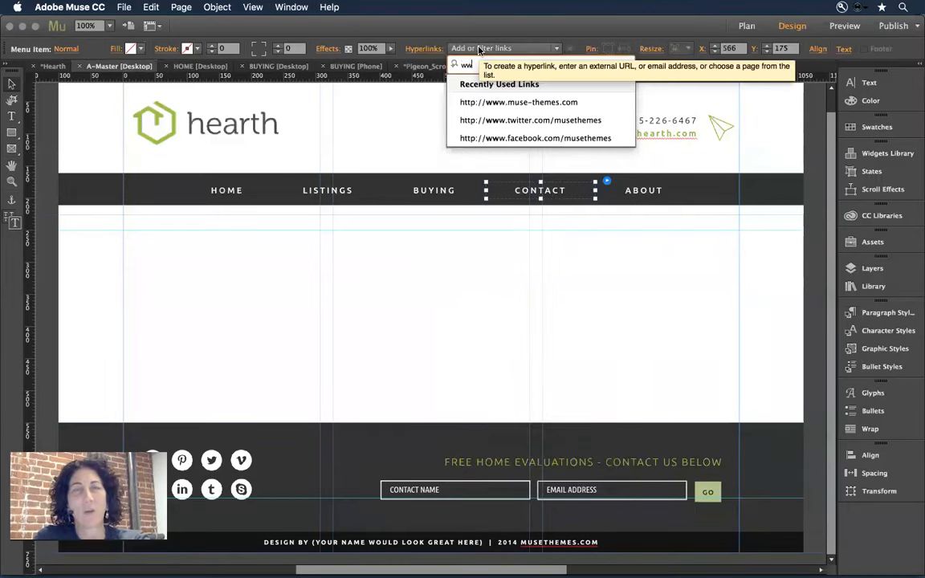
pyautogui.write('.')
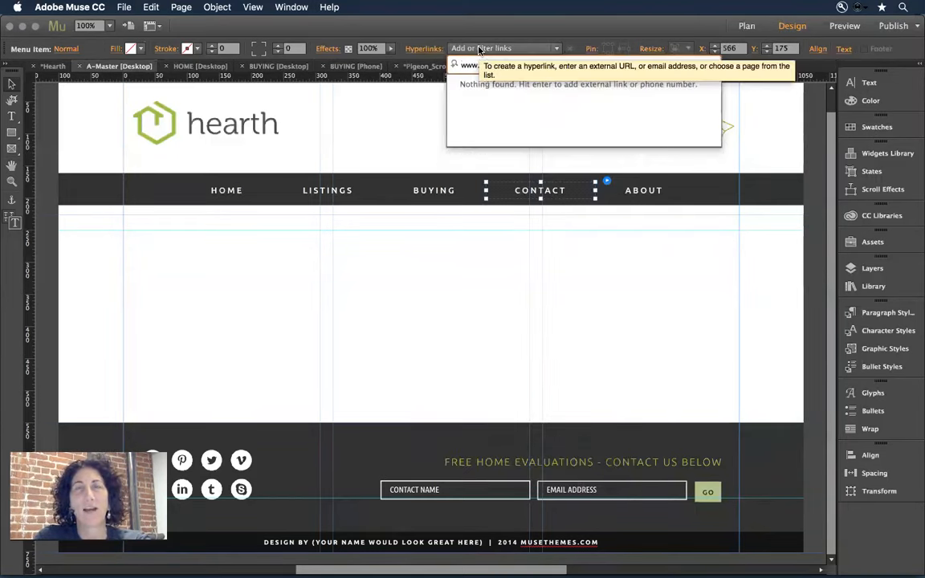
pyautogui.write('adobe.com')
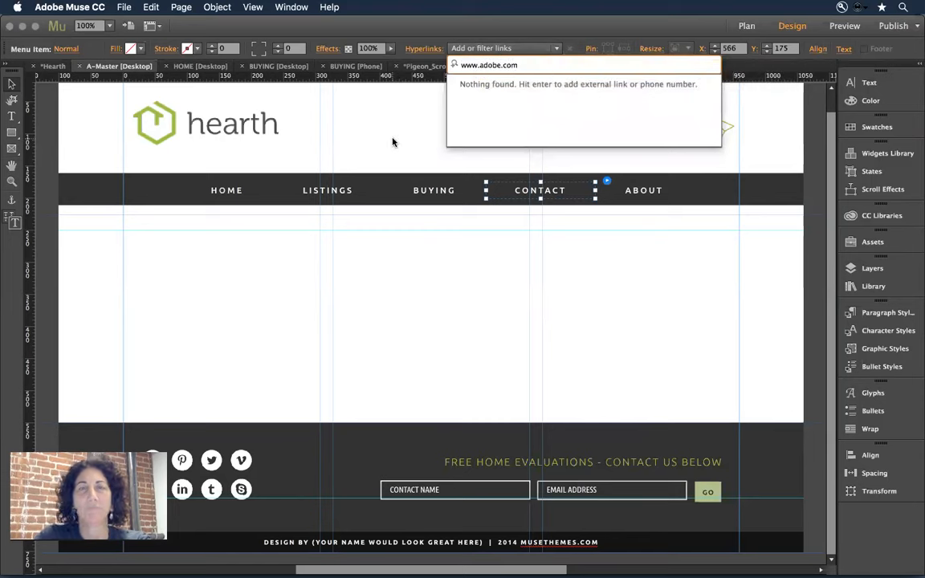
# Set the CONTACT menu item's hyperlink to open in a new window or tab
pyautogui.click(427, 53)
pyautogui.click(427, 53)
pyautogui.click(416, 72)
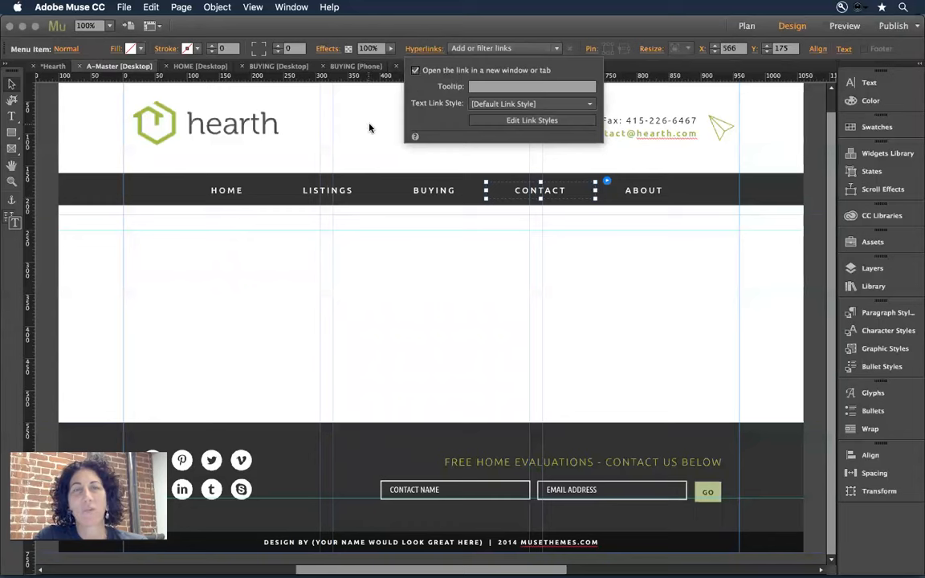
pyautogui.click(522, 314)
# Preview the whole site in the browser and view its LISTINGS, HOME and BUYING pages
pyautogui.click(123, 6)
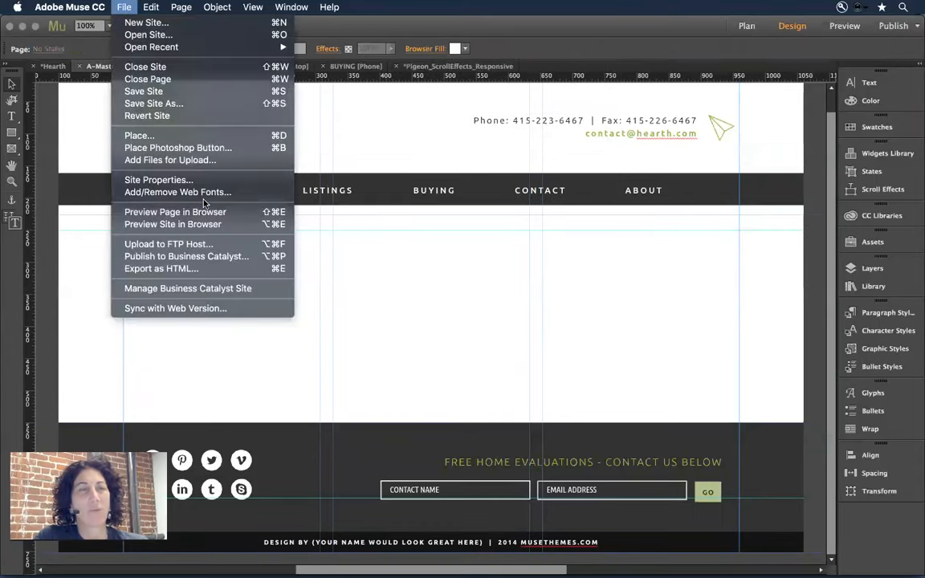
pyautogui.click(202, 227)
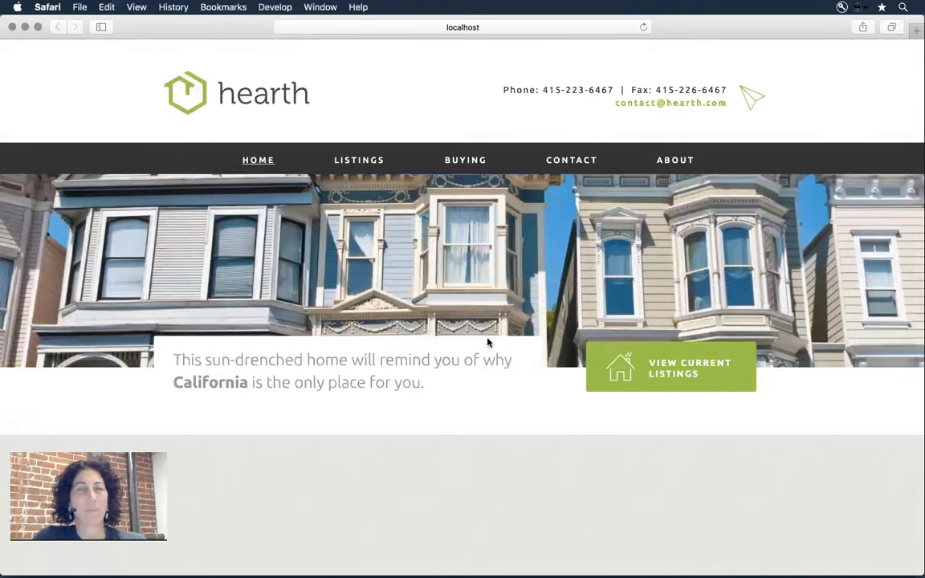
pyautogui.click(357, 159)
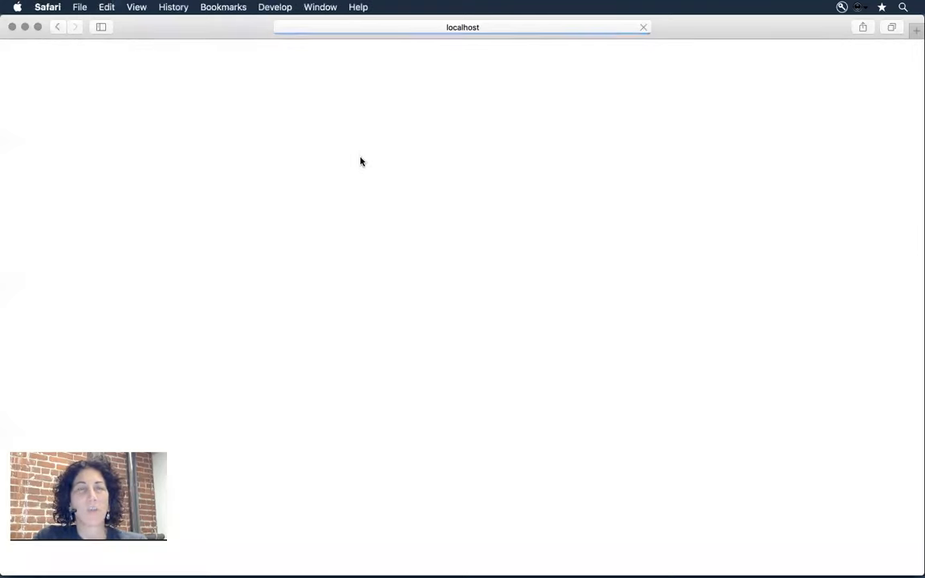
pyautogui.click(258, 159)
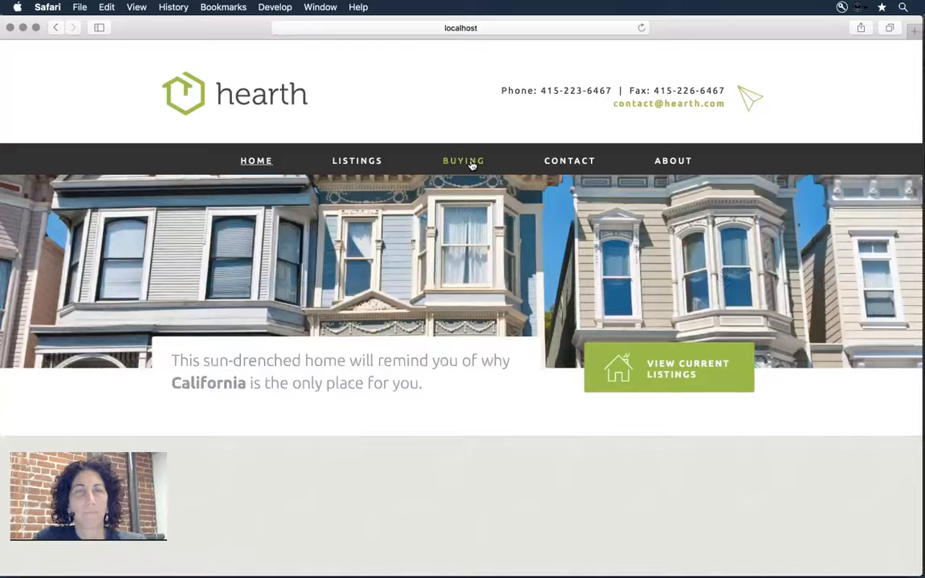
pyautogui.click(472, 163)
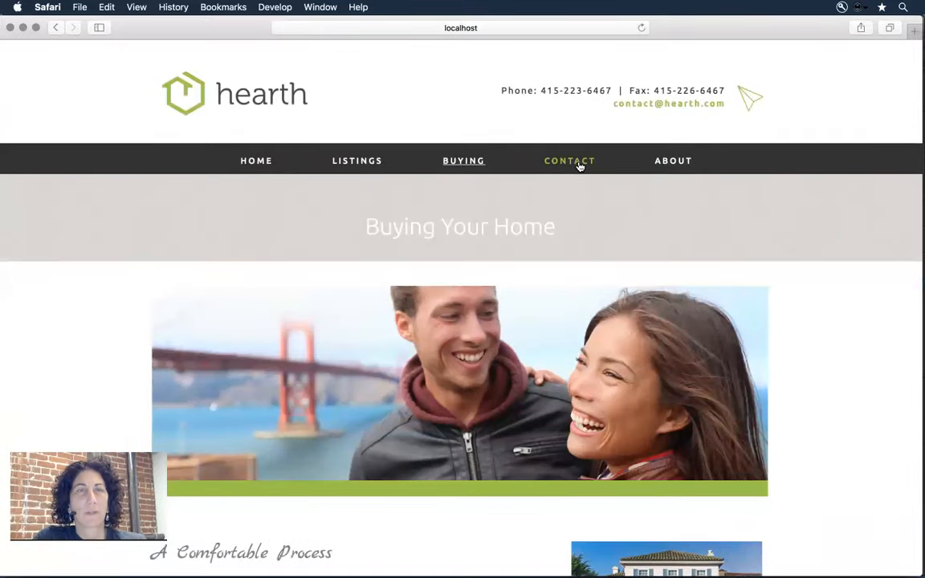
pyautogui.press('super+Tab')
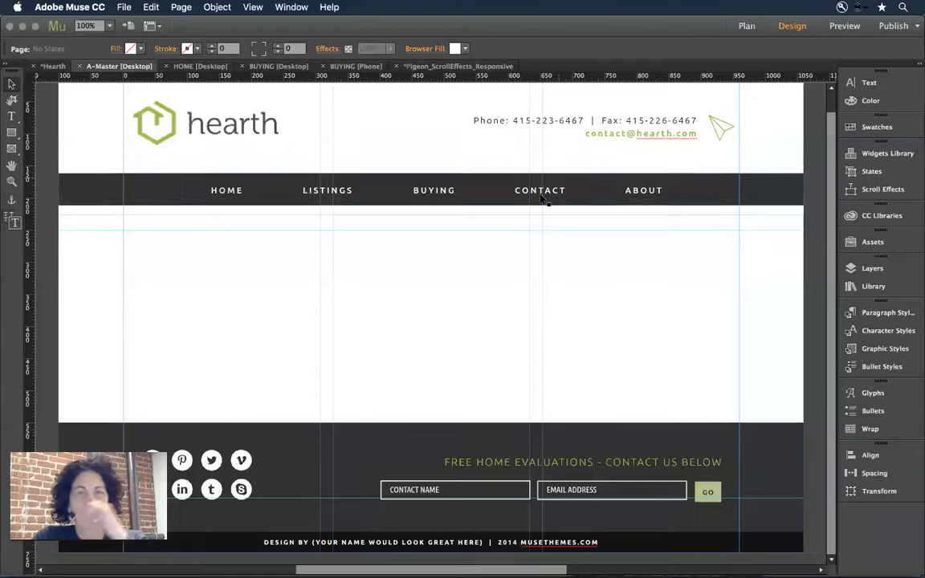
pyautogui.click(539, 197)
pyautogui.click(539, 197)
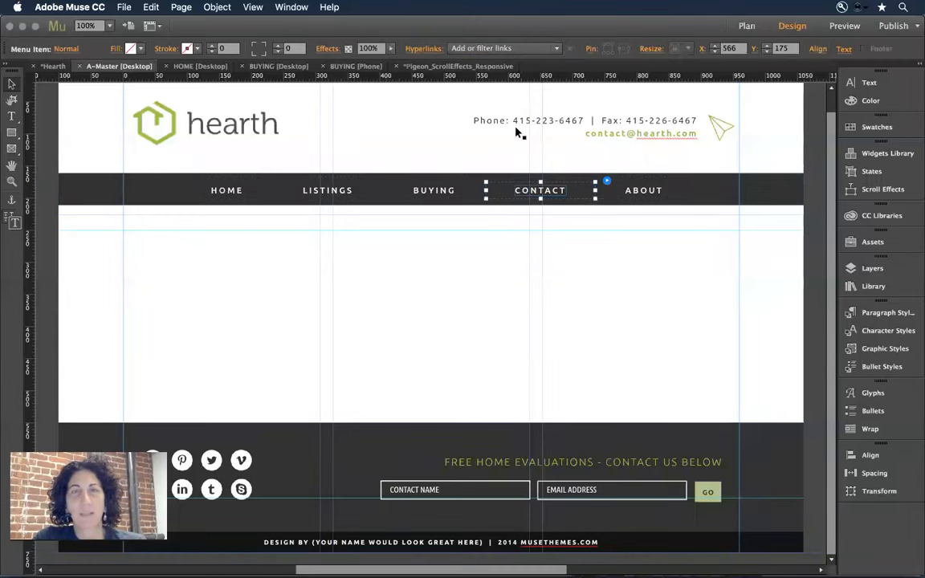
pyautogui.click(462, 49)
pyautogui.write('www')
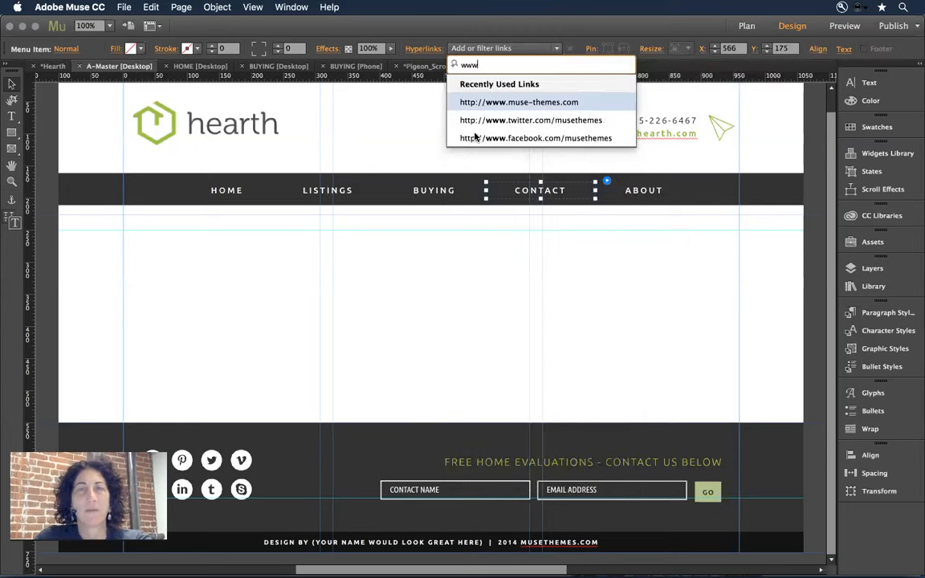
pyautogui.write('.adobe.om')
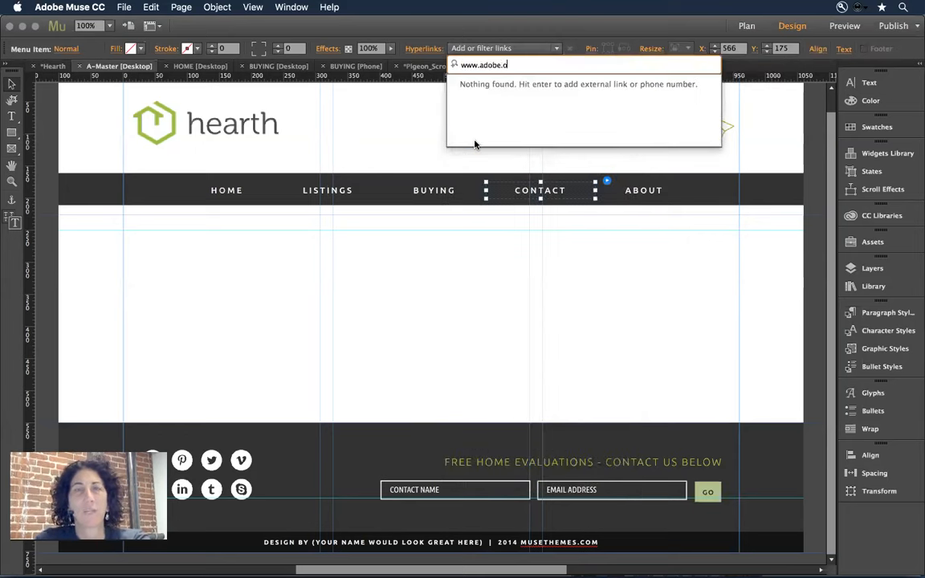
pyautogui.press('BackSpace')
pyautogui.press('BackSpace')
pyautogui.write('com')
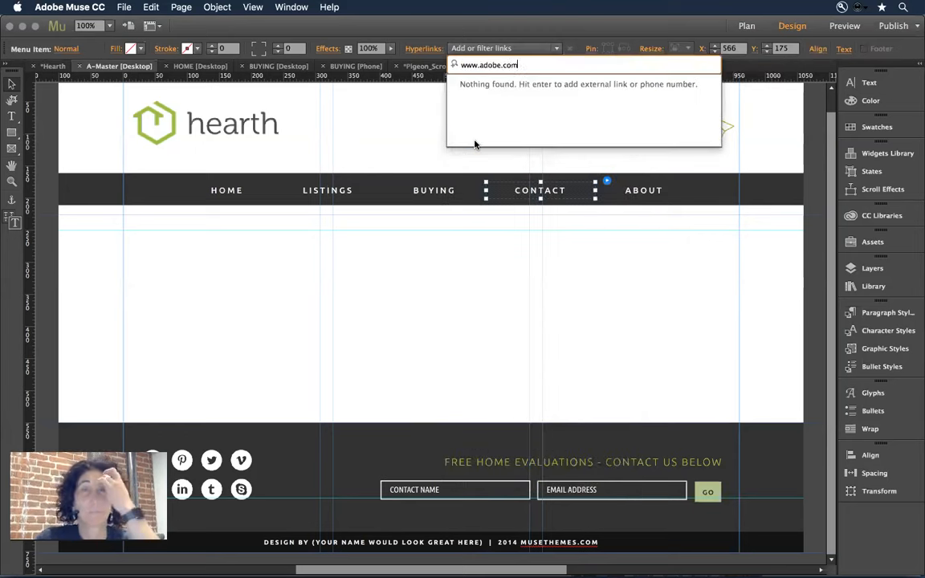
pyautogui.press('Return')
pyautogui.click(363, 120)
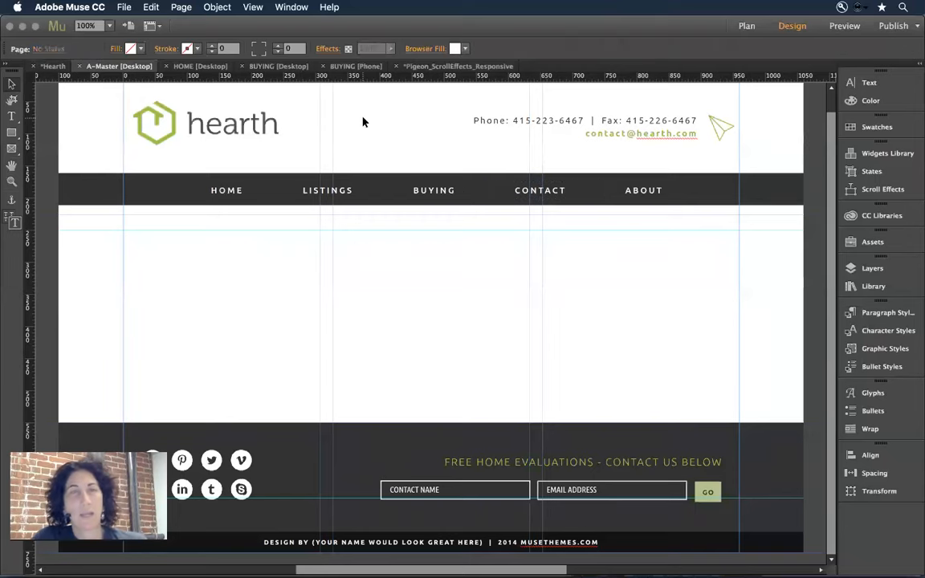
# Preview the site in the browser again, test the LISTINGS, BUYING and CONTACT menu links, and close the adobe.com tab
pyautogui.click(125, 7)
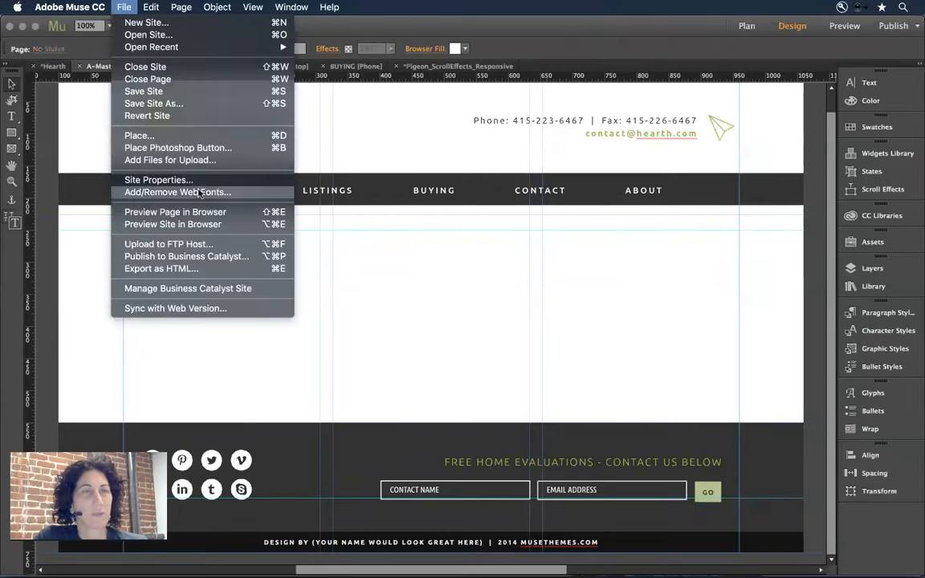
pyautogui.click(190, 224)
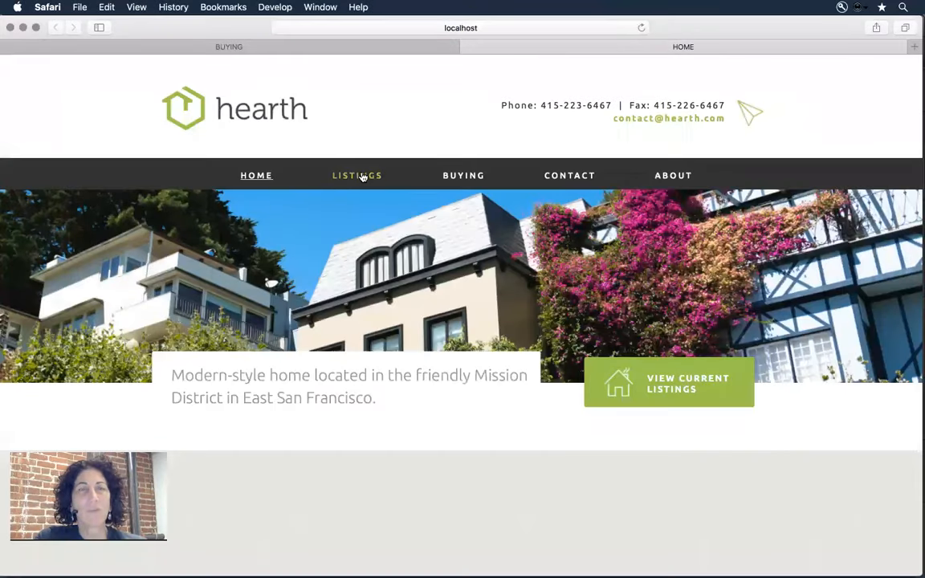
pyautogui.click(360, 176)
pyautogui.click(452, 176)
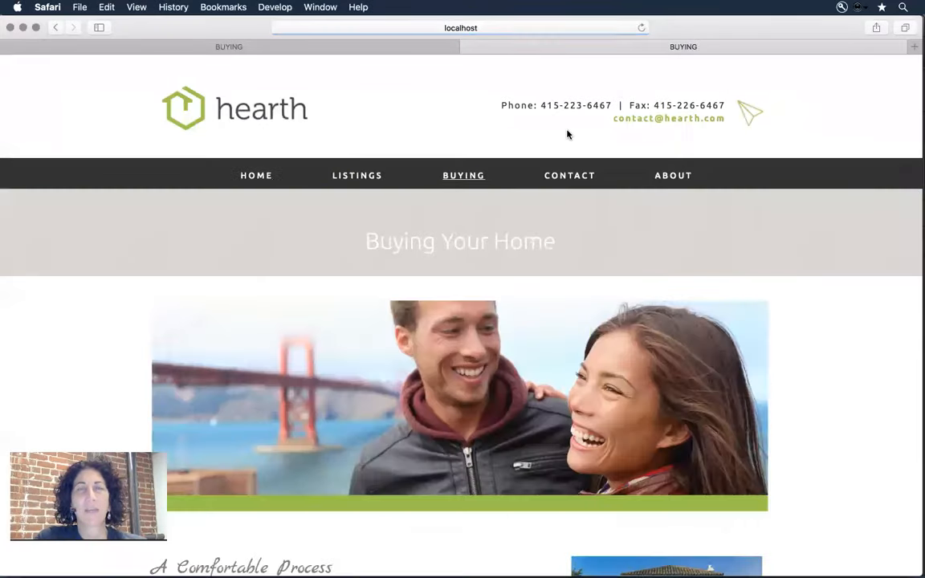
pyautogui.click(569, 178)
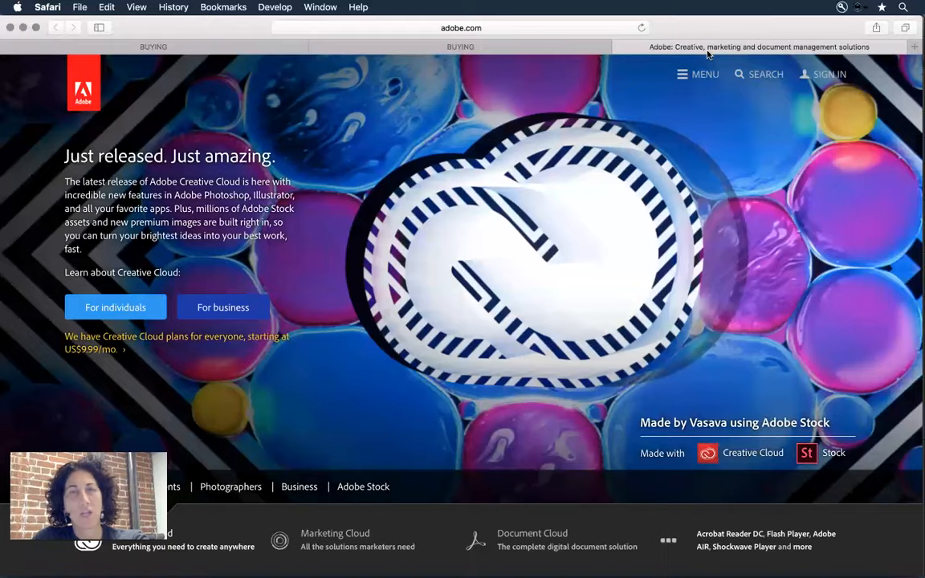
pyautogui.press('super+w')
# Return to the site plan in Adobe Muse and turn off exporting for the SELLING page
pyautogui.press('super+Tab')
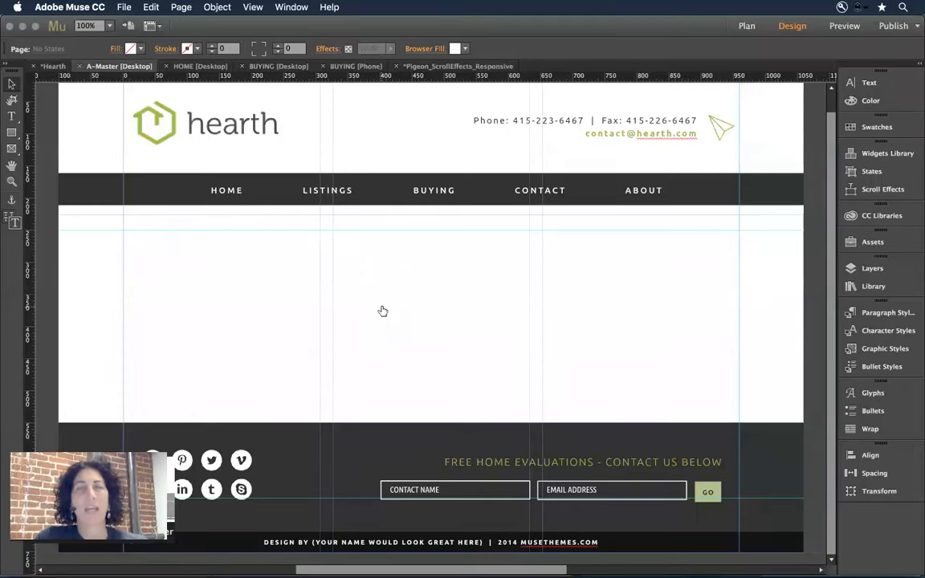
pyautogui.press('super+m')
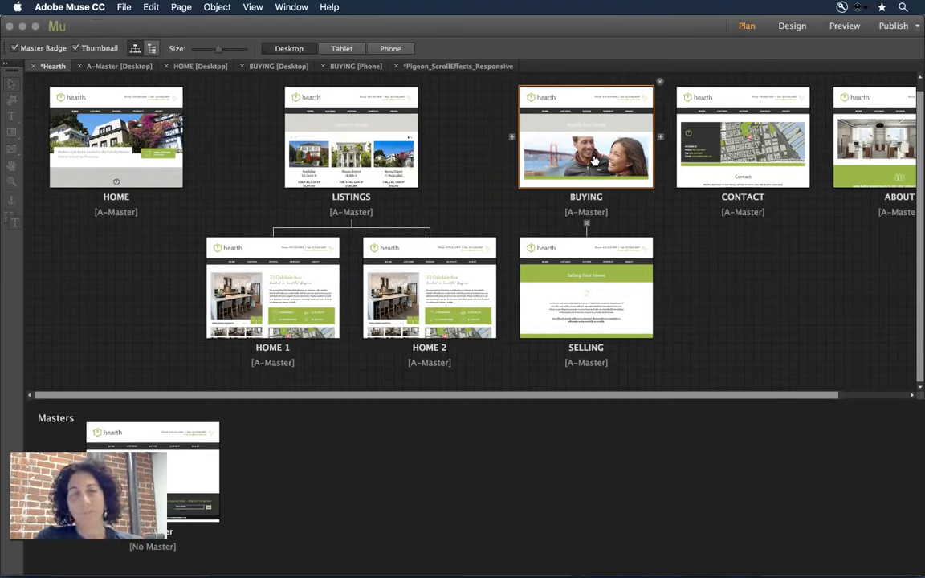
pyautogui.rightClick(585, 278)
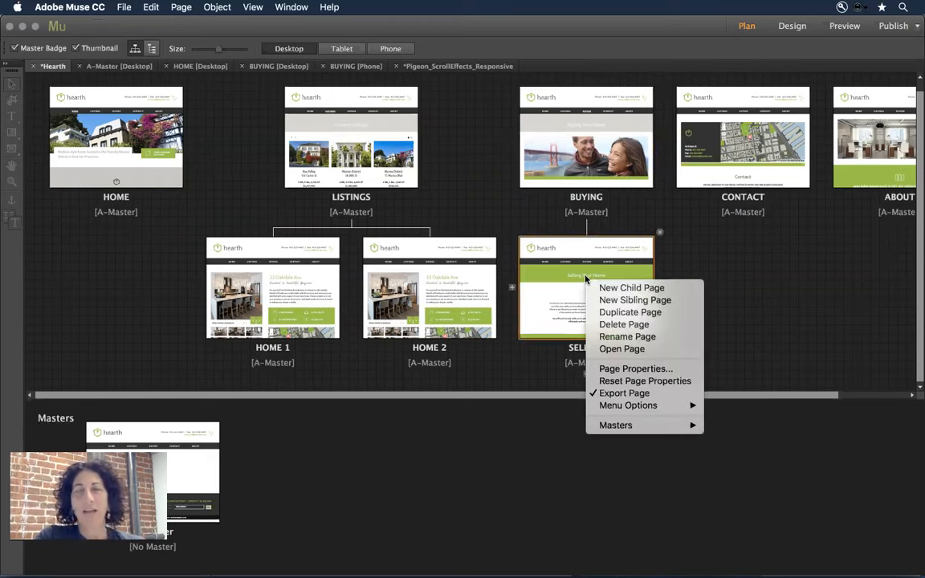
pyautogui.click(595, 397)
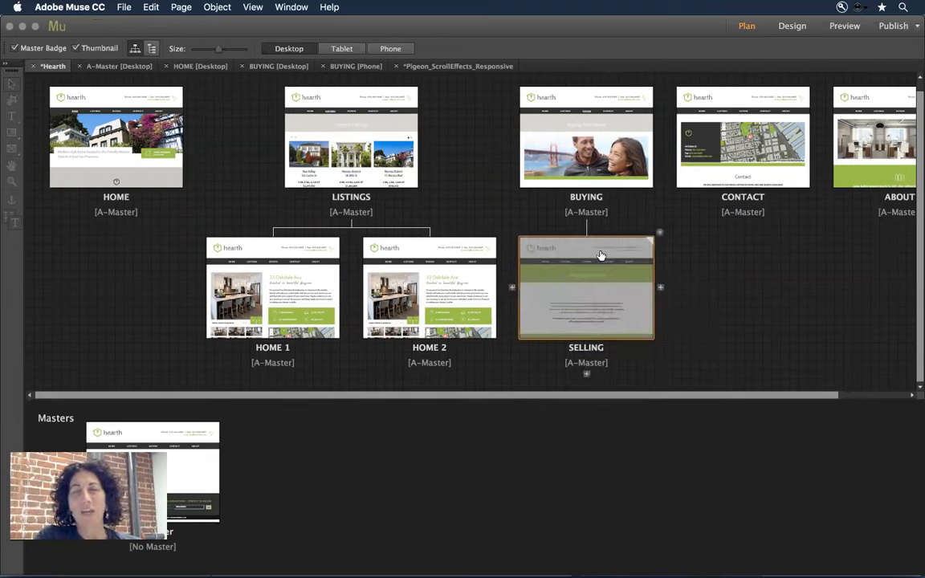
pyautogui.moveTo(570, 276)
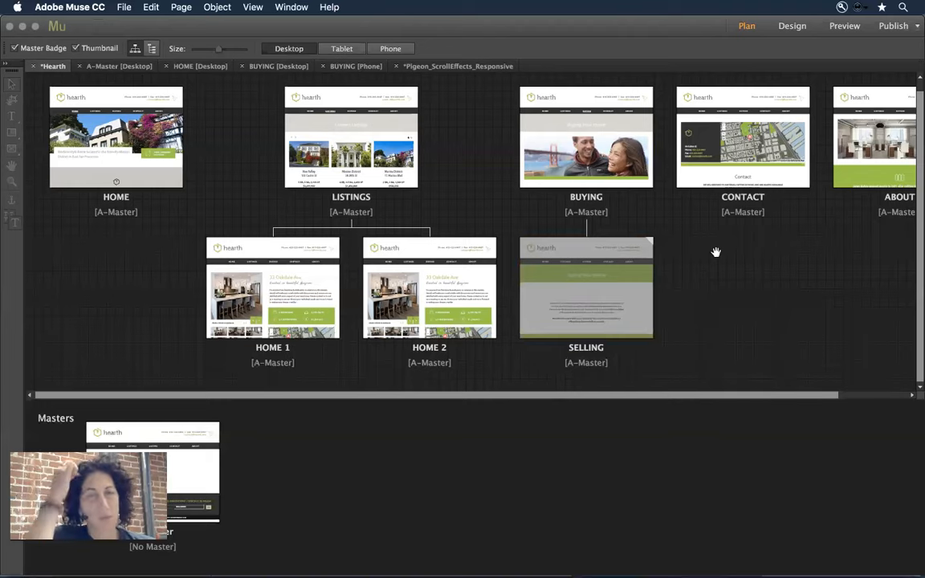
# Advance the slide presentation to tip #7 and return to the site plan in Adobe Muse
pyautogui.press('super+Tab')
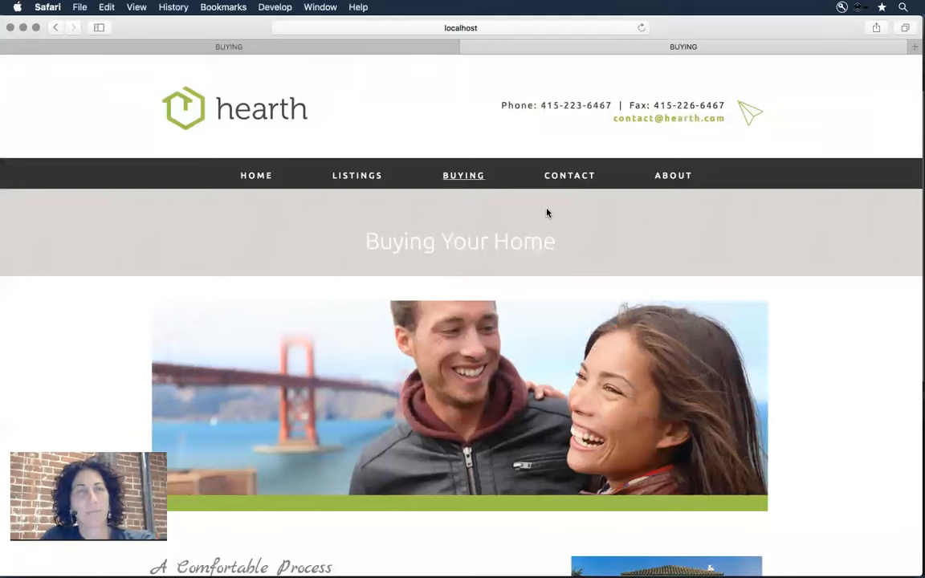
pyautogui.scroll(-1, 546, 212)
pyautogui.press('super+Tab')
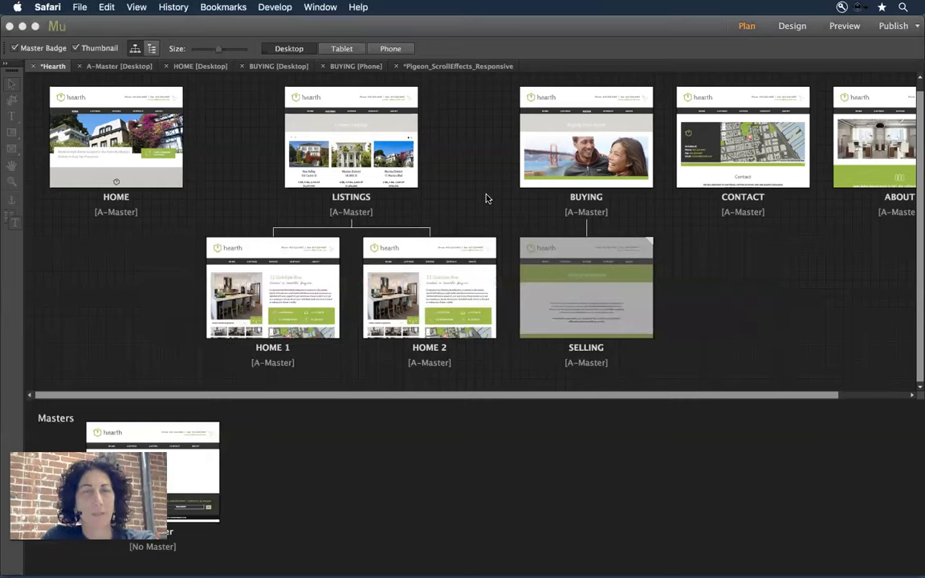
pyautogui.press('super+Tab')
pyautogui.press('super+Tab')
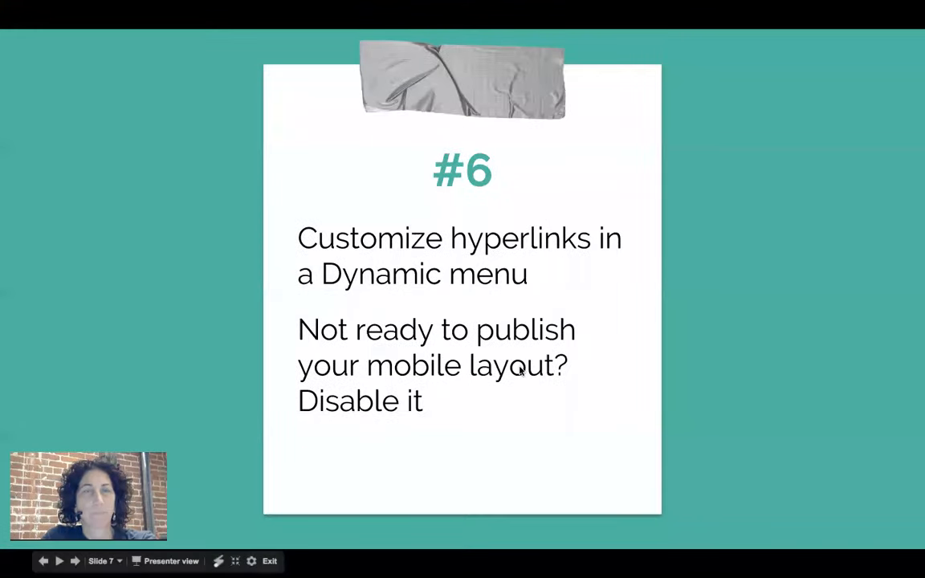
pyautogui.press('Right')
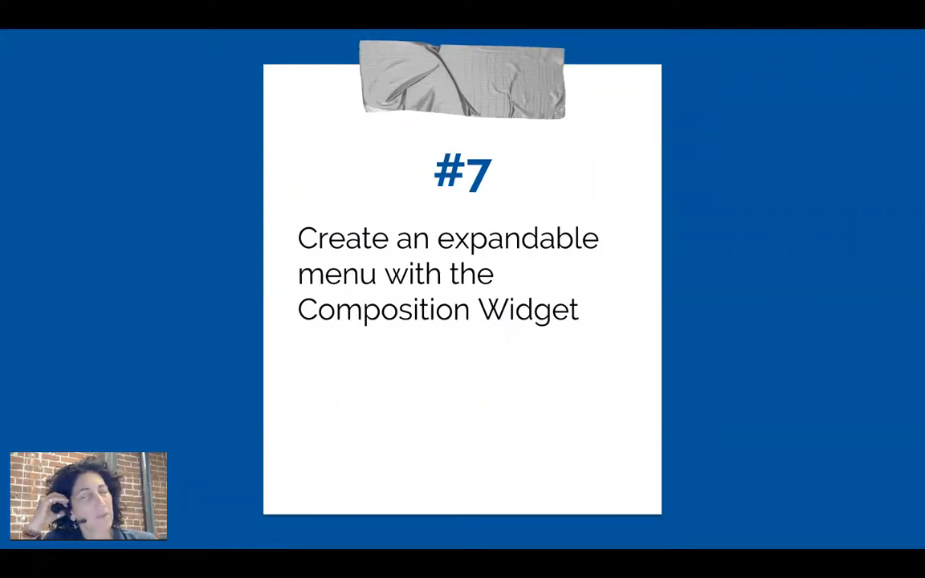
pyautogui.press('super+Tab')
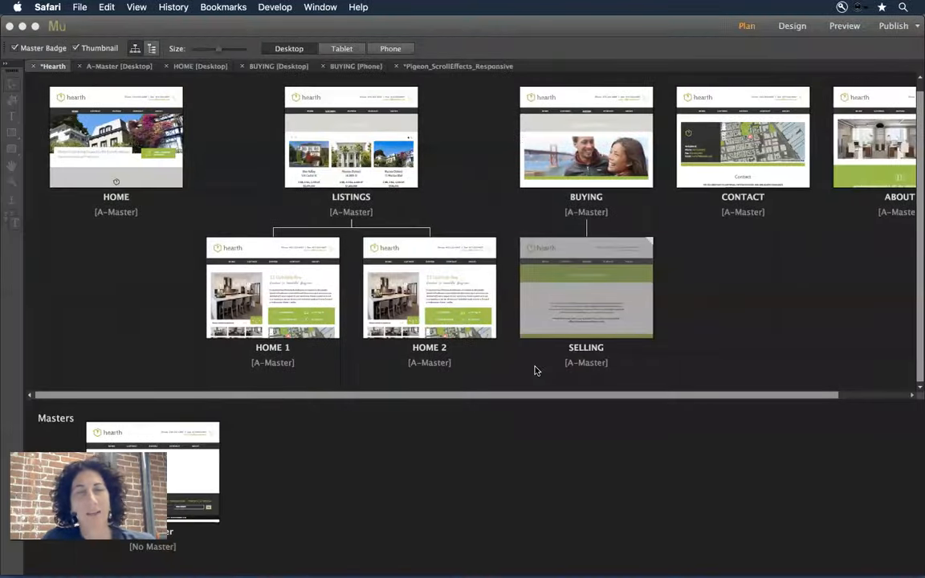
pyautogui.click(698, 349)
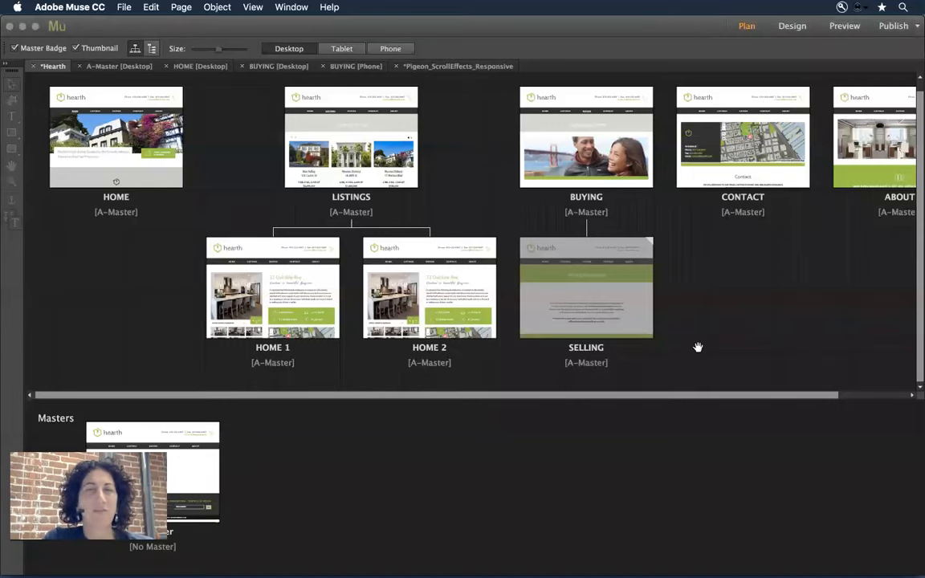
# Open the A-Master page for editing and select its navigation menu
pyautogui.doubleClick(203, 441)
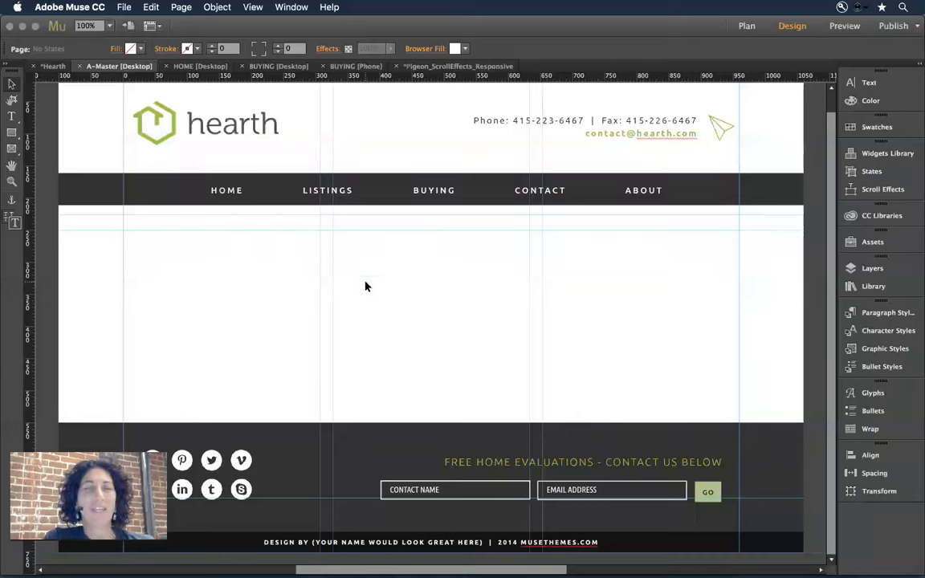
pyautogui.click(339, 191)
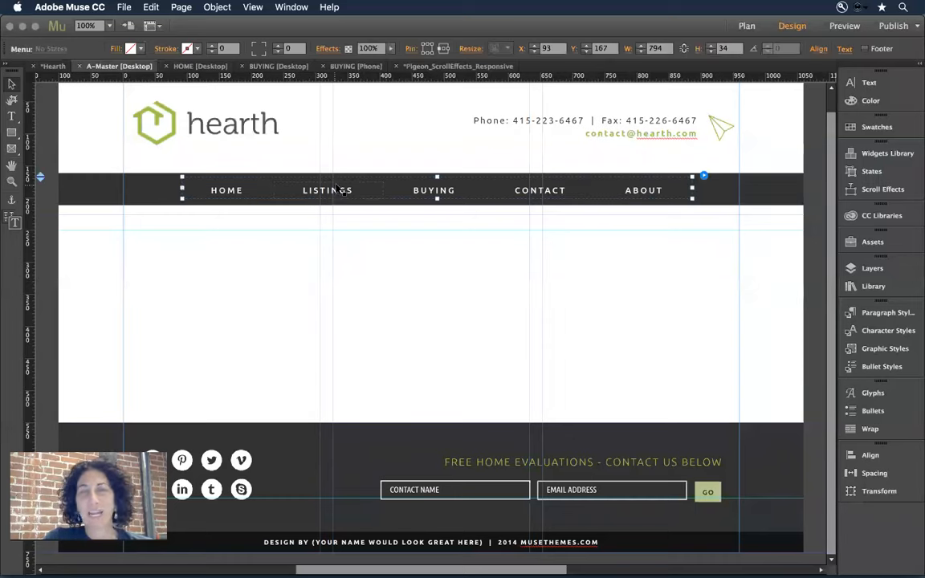
# Set the navigation menu's type to All Pages
pyautogui.click(703, 175)
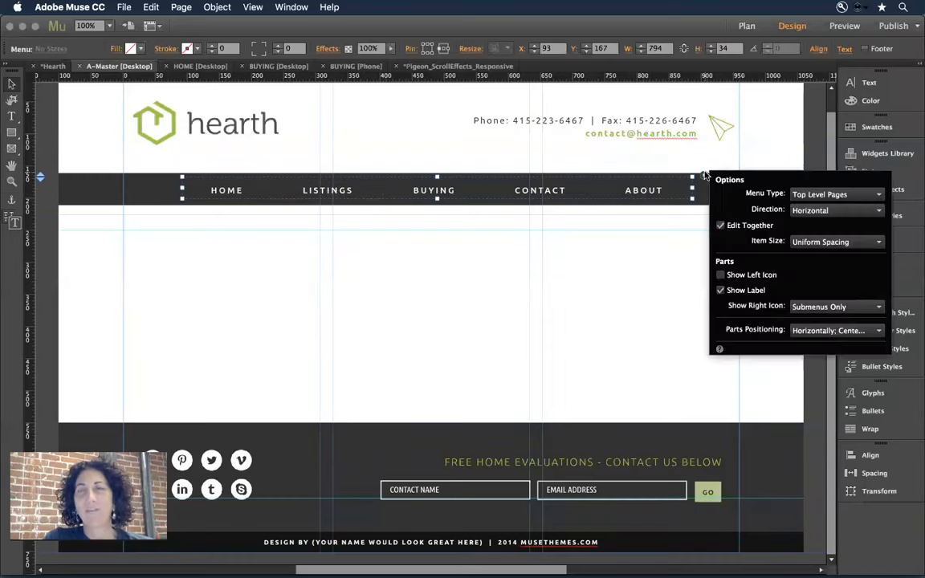
pyautogui.click(839, 195)
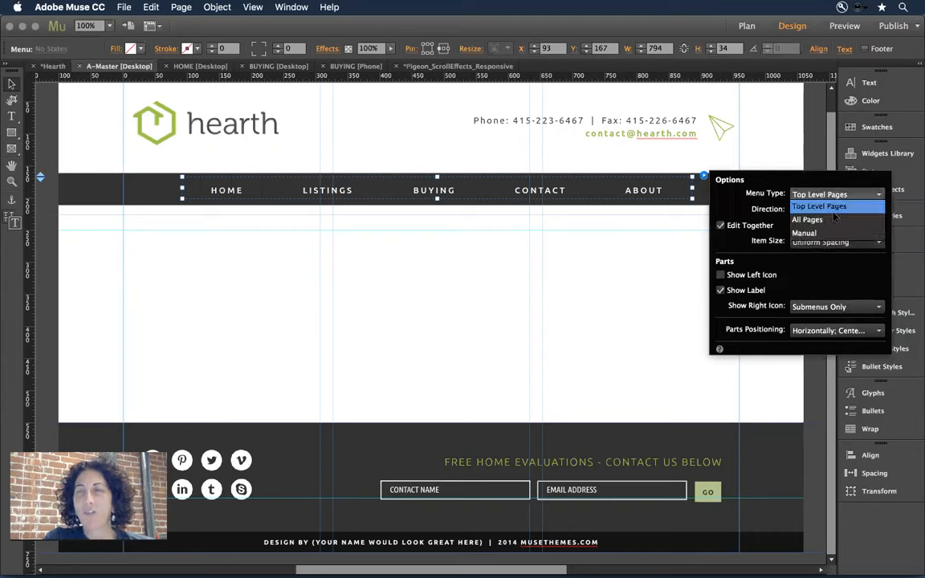
pyautogui.click(830, 220)
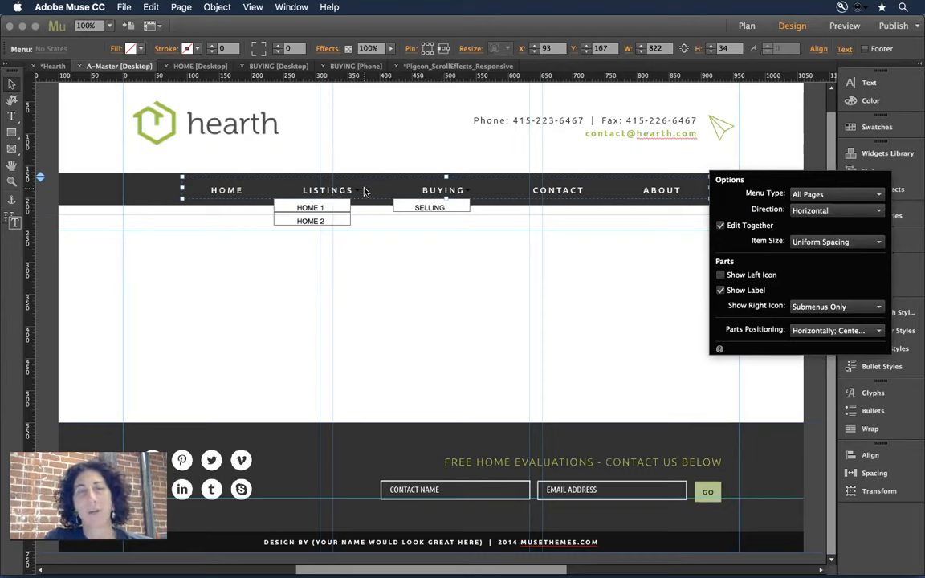
# Select a submenu item under LISTINGS, then undo the menu type change
pyautogui.click(333, 207)
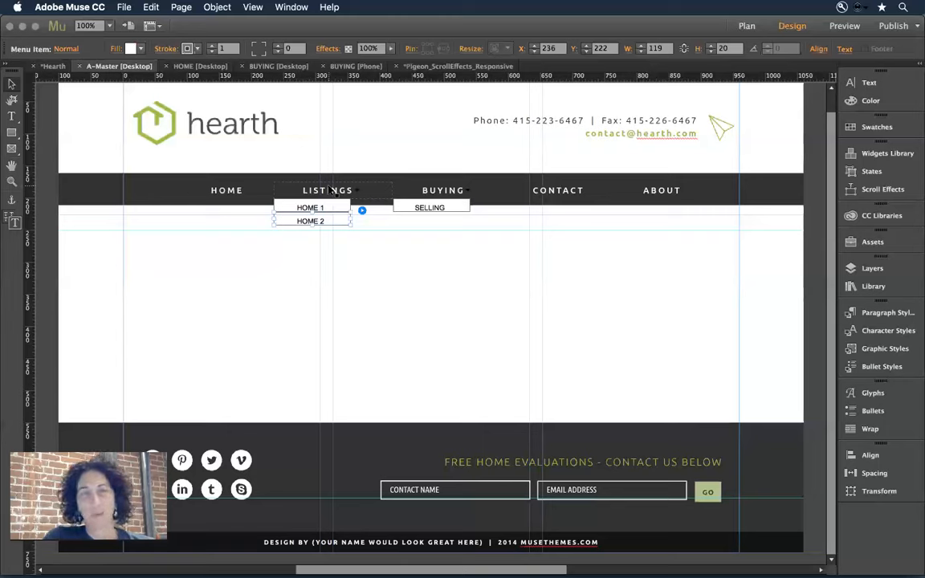
pyautogui.click(351, 275)
pyautogui.press('super+z')
pyautogui.press('super+z')
pyautogui.press('super+z')
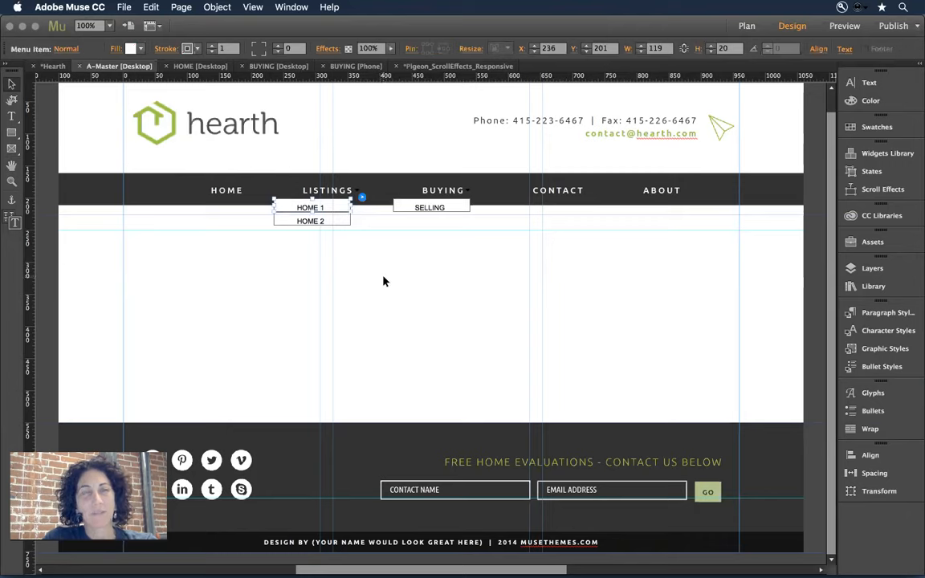
pyautogui.press('super+z')
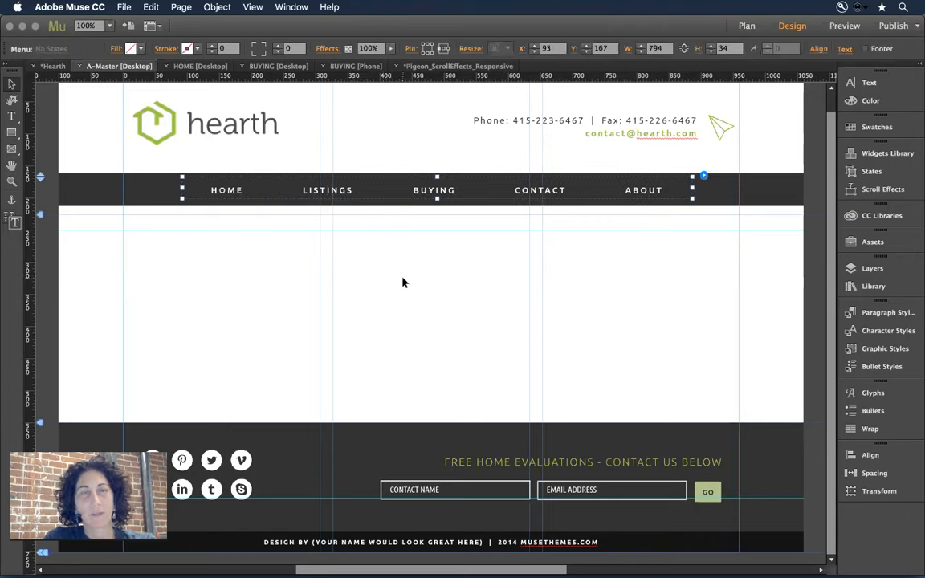
# Duplicate the dark bar with its menu further down the page and delete the menu from the original bar
pyautogui.click(402, 281)
pyautogui.click(338, 198)
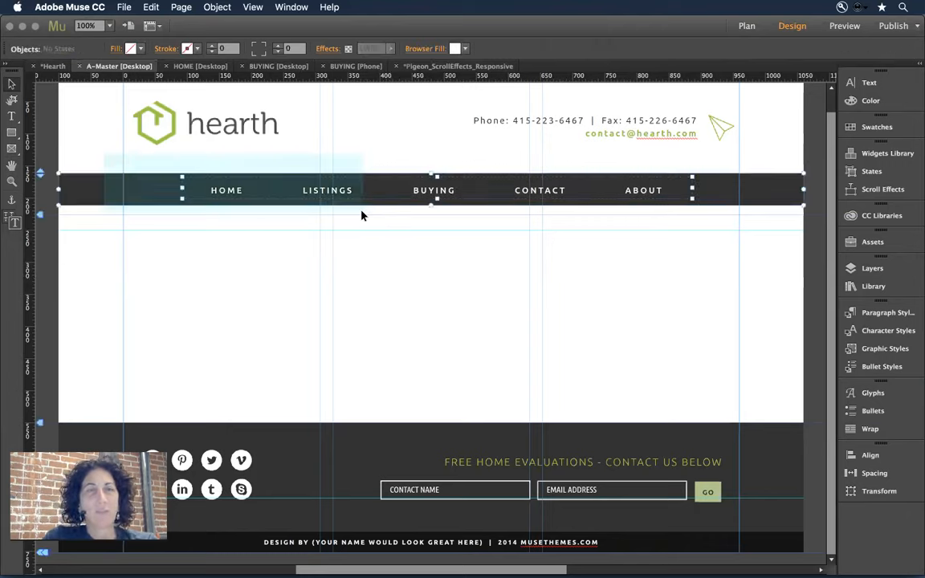
pyautogui.moveTo(347, 197); pyautogui.dragTo(349, 298)
pyautogui.click(295, 242)
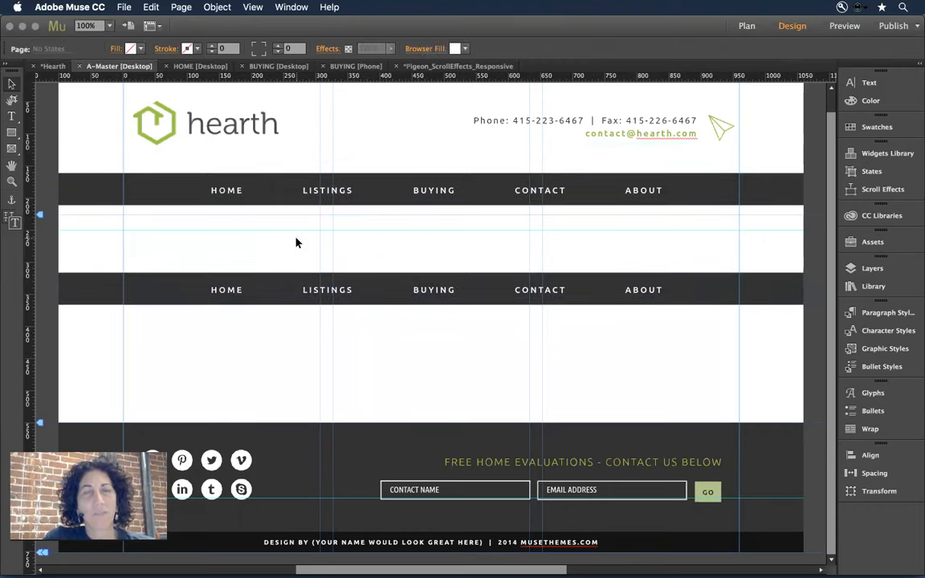
pyautogui.click(321, 195)
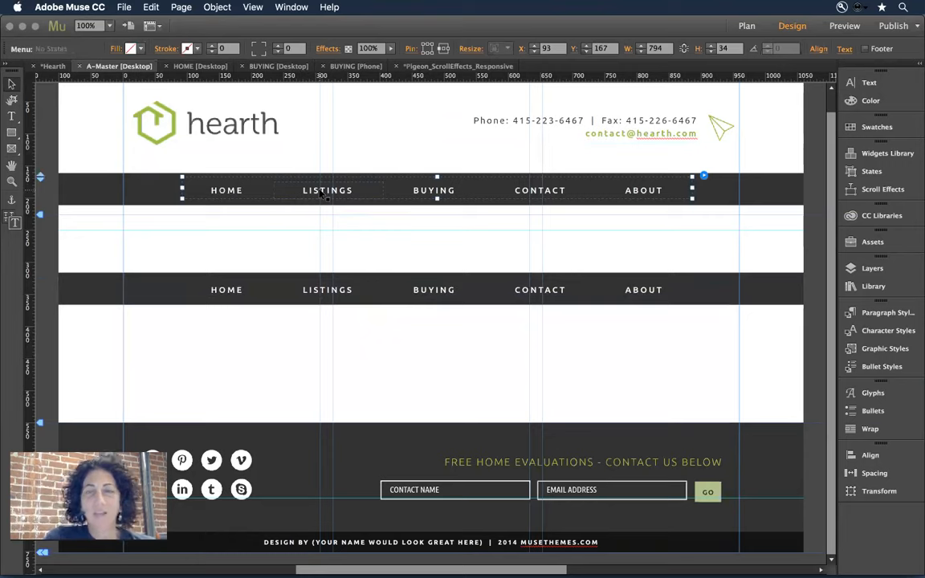
pyautogui.press('Delete')
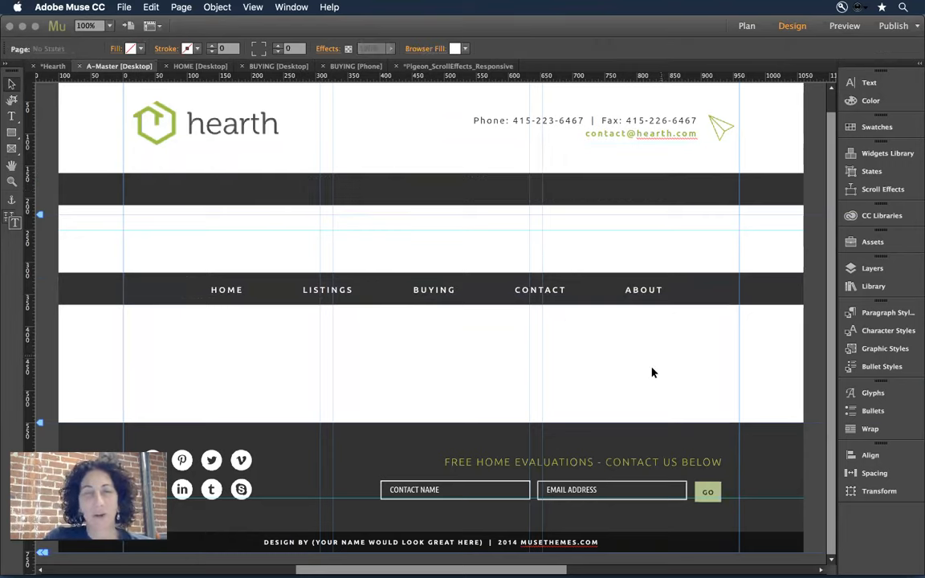
# Copy the MUSETHEMES.COM text from the footer and paste it onto the page as a separate text frame
pyautogui.click(554, 544)
pyautogui.doubleClick(553, 544)
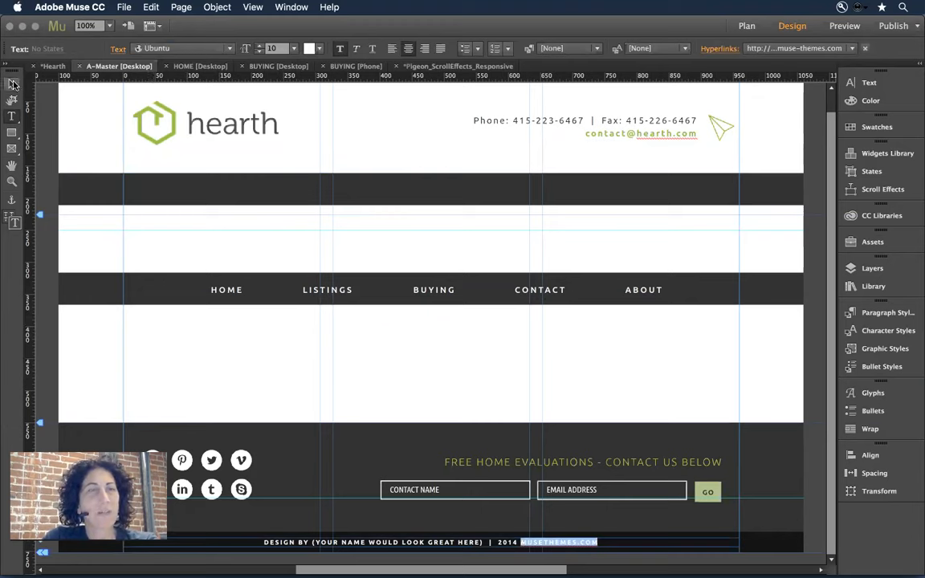
pyautogui.click(12, 85)
pyautogui.click(229, 192)
pyautogui.press('super+v')
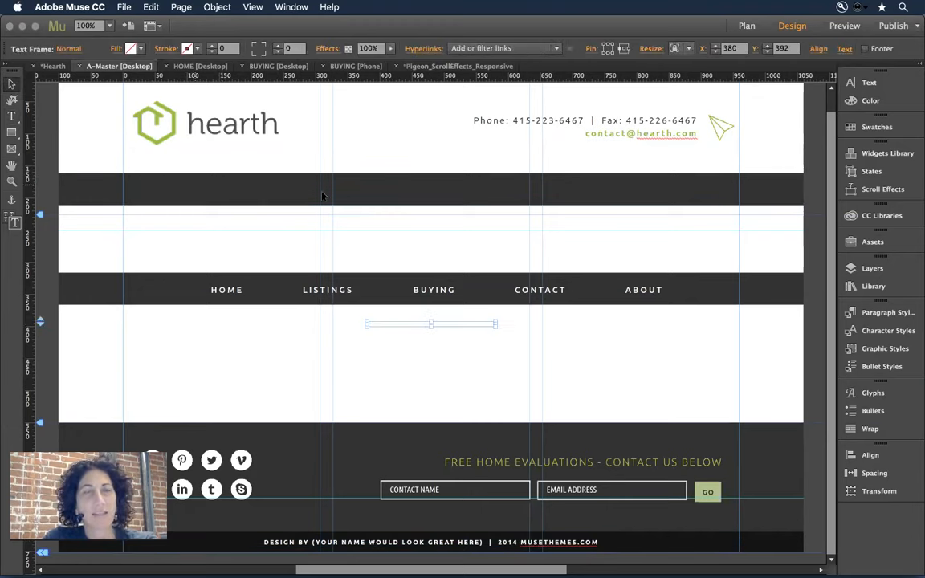
# Enlarge the pasted text to size 14 and move it into the empty dark bar at about X 47, Y 176
pyautogui.moveTo(412, 332); pyautogui.dragTo(201, 195)
pyautogui.press('super+z')
pyautogui.press('super+z')
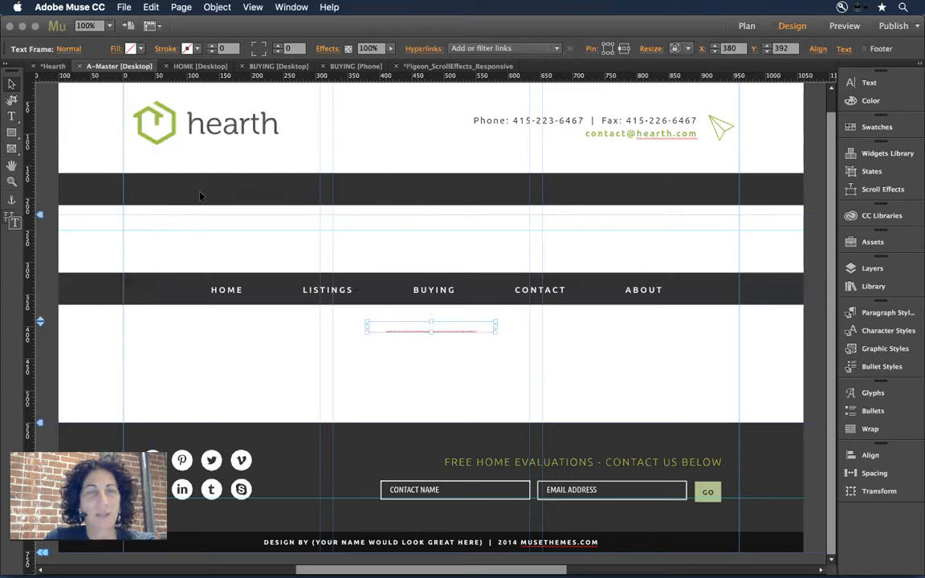
pyautogui.moveTo(446, 328); pyautogui.dragTo(235, 194)
pyautogui.press('super+z')
pyautogui.press('super+z')
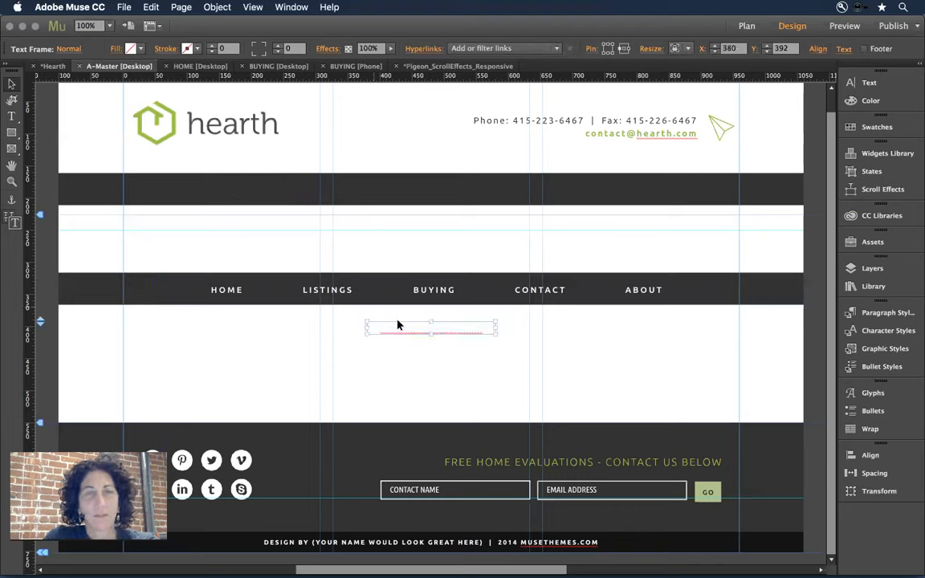
pyautogui.moveTo(379, 325); pyautogui.dragTo(183, 190)
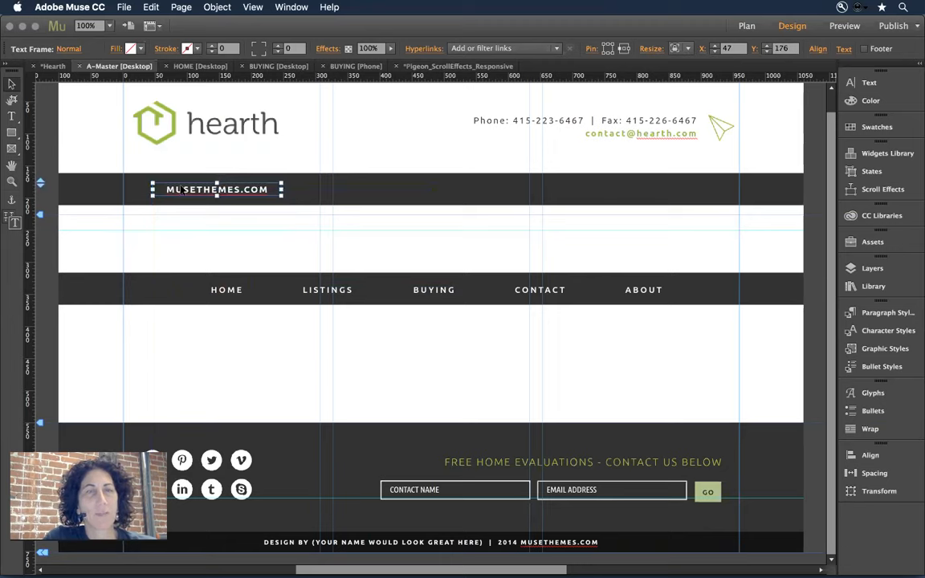
# Replace the text in the bar with a left-aligned HOME and narrow its text frame
pyautogui.doubleClick(232, 190)
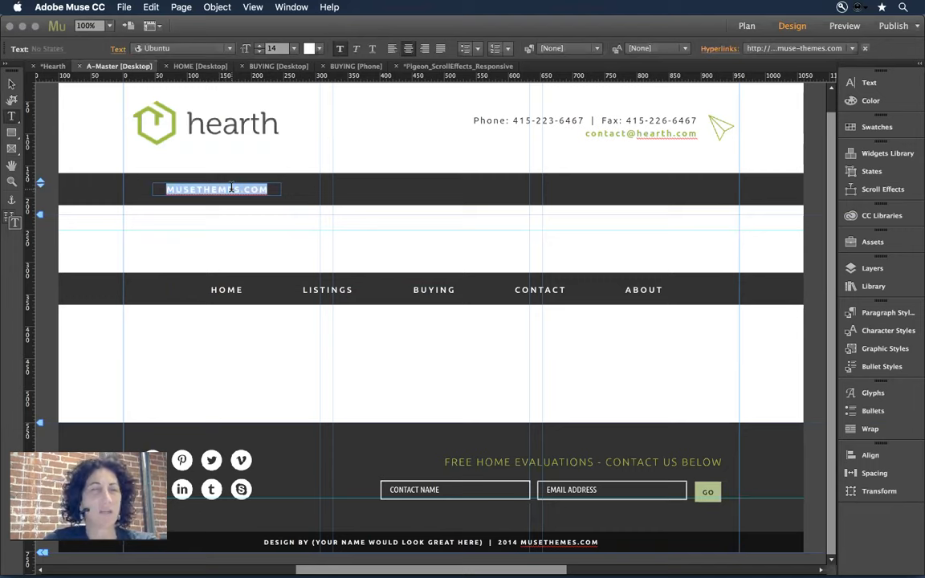
pyautogui.write('HOME')
pyautogui.press('Escape')
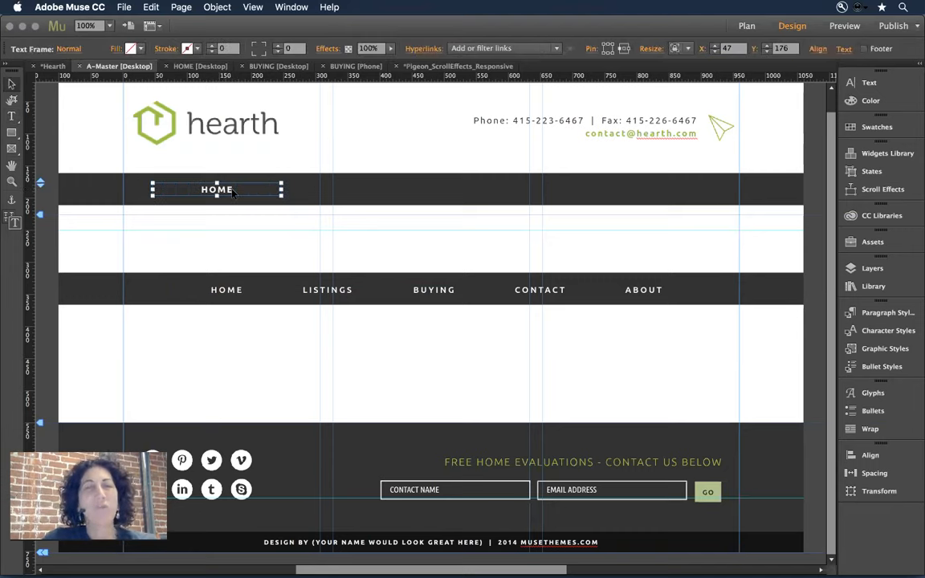
pyautogui.press('shift+super+l')
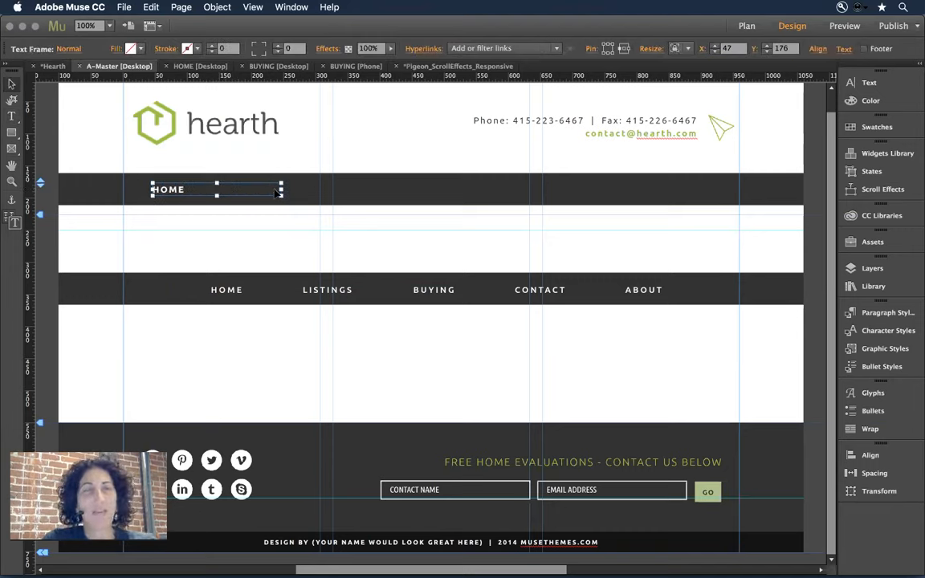
pyautogui.moveTo(281, 189); pyautogui.dragTo(212, 193)
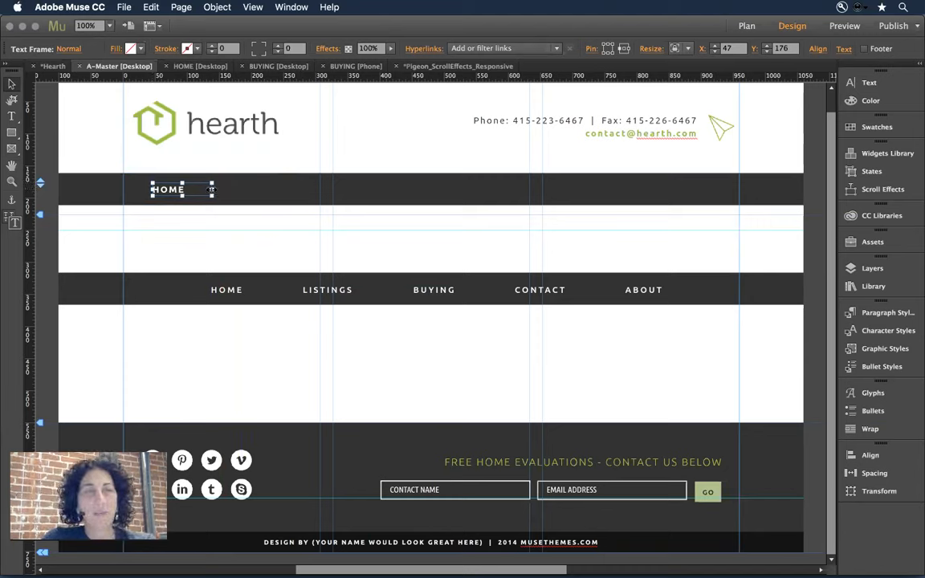
# Duplicate the HOME text frame beside the original in the bar and change the copy's text to LISTINGS
pyautogui.moveTo(220, 189); pyautogui.dragTo(256, 199)
pyautogui.doubleClick(247, 189)
pyautogui.doubleClick(247, 189)
pyautogui.write('LISTINGS')
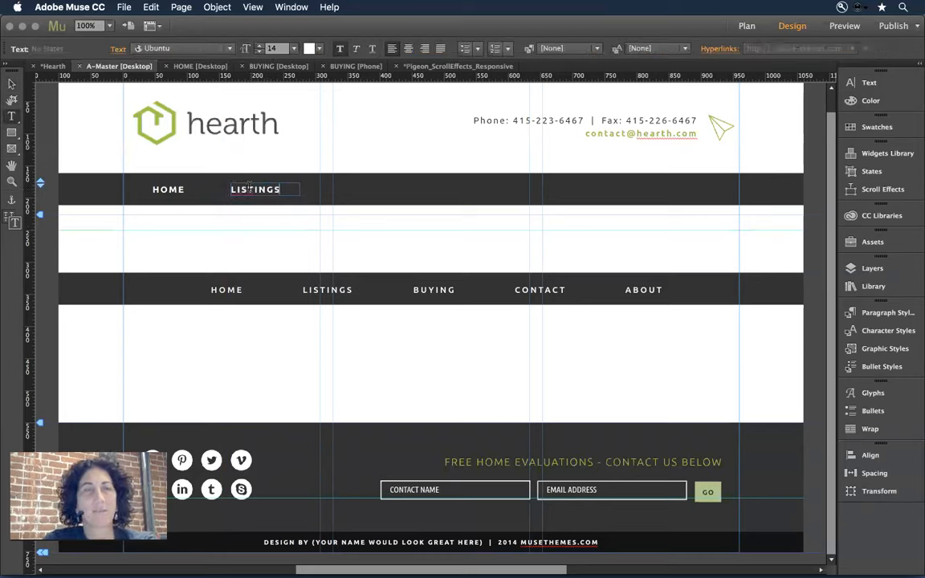
pyautogui.press('Escape')
# Duplicate the LISTINGS text frame along the bar at about X 296 and change the copy's text to BUYING
pyautogui.moveTo(248, 188); pyautogui.dragTo(331, 192)
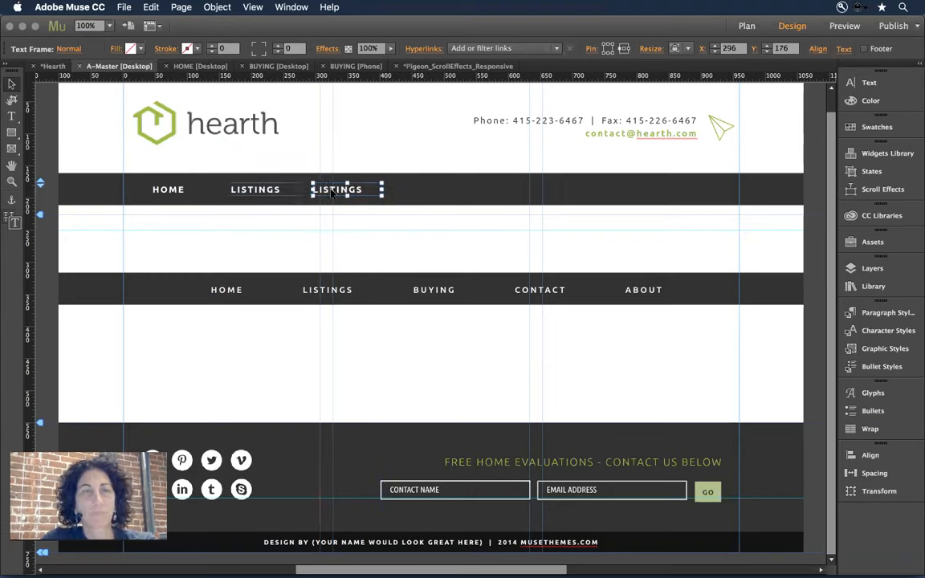
pyautogui.doubleClick(331, 192)
pyautogui.doubleClick(330, 193)
pyautogui.write('B')
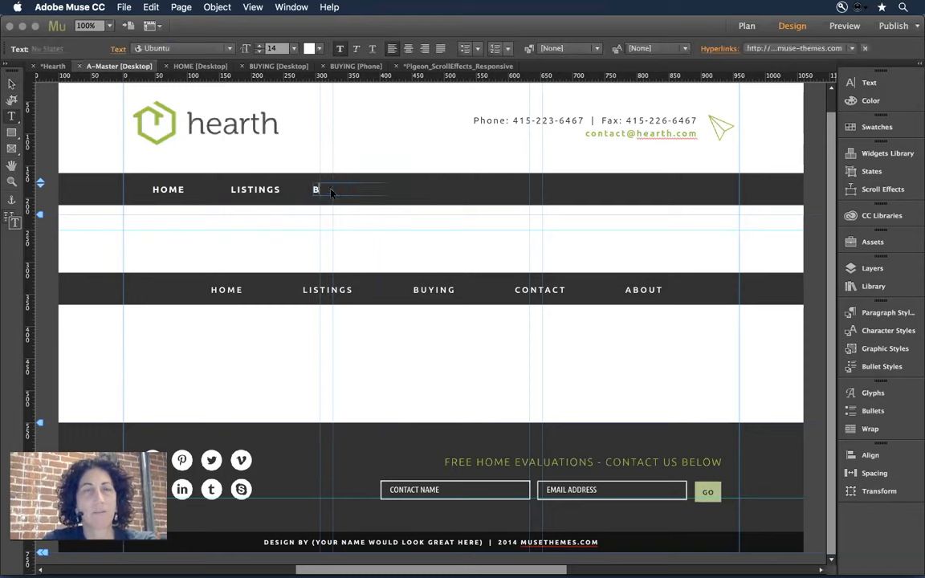
pyautogui.write('UYING')
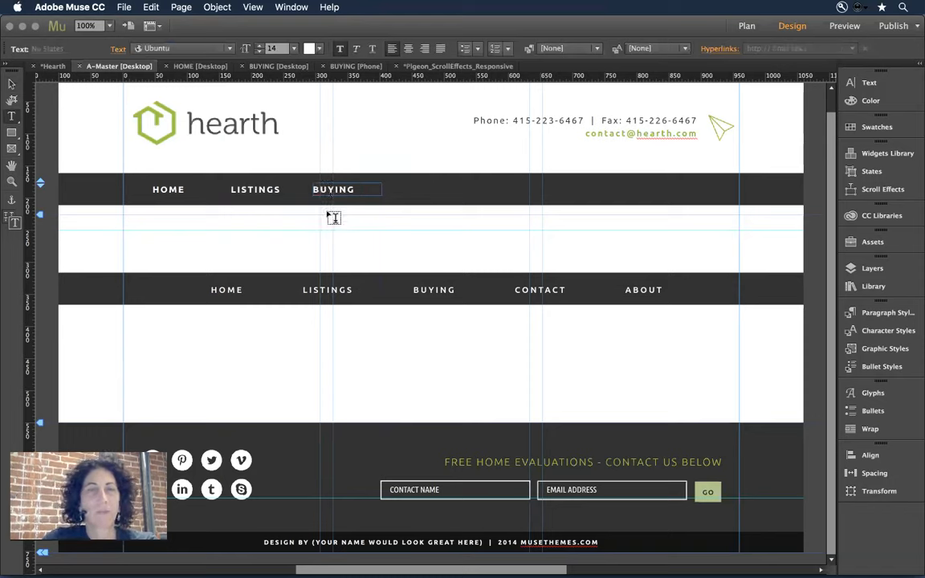
pyautogui.click(11, 82)
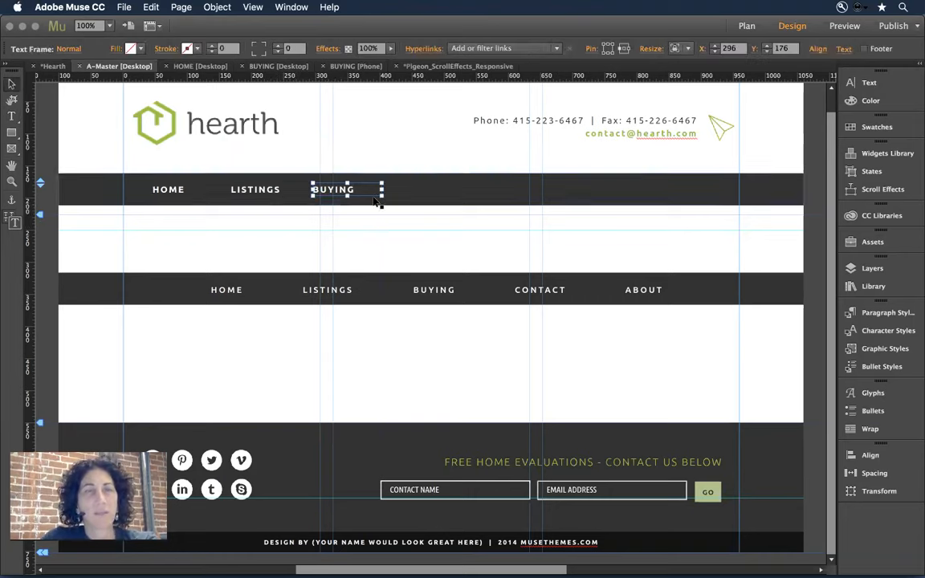
# Spread out the menu text by moving BUYING to about X 418 and LISTINGS to about X 220
pyautogui.moveTo(341, 190); pyautogui.dragTo(438, 189)
pyautogui.moveTo(261, 191); pyautogui.dragTo(301, 191)
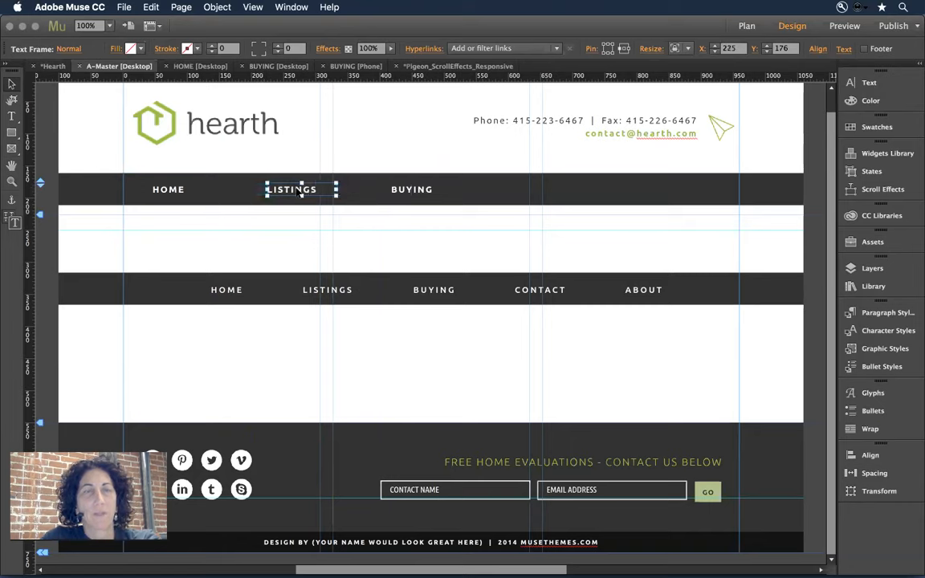
pyautogui.click(280, 144)
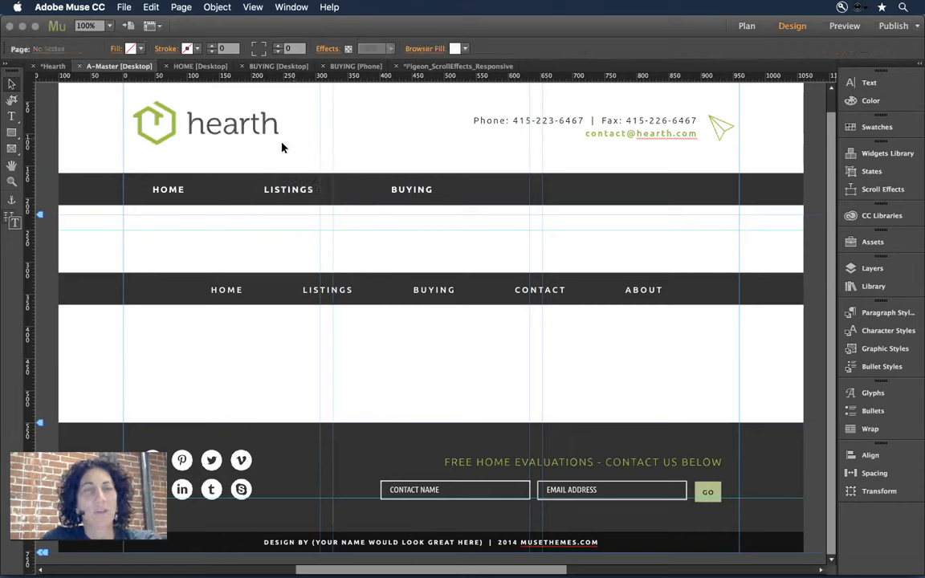
# Link the HOME text frame to the desktop HOME page
pyautogui.click(182, 191)
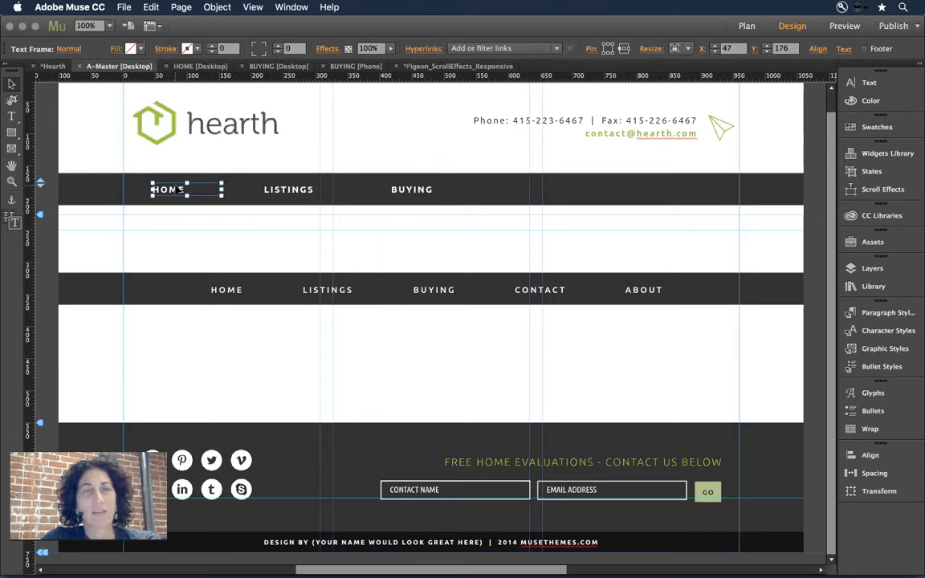
pyautogui.click(504, 50)
pyautogui.write('home')
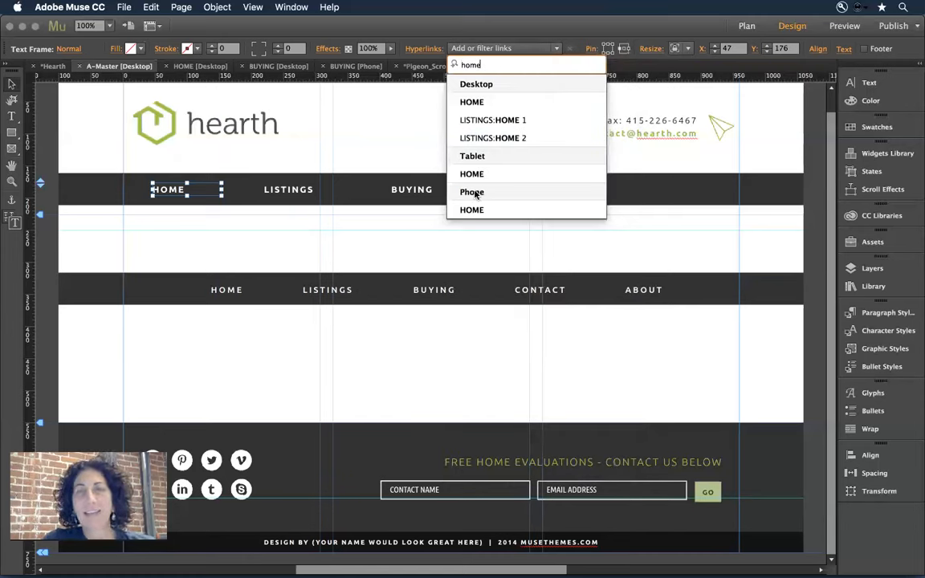
pyautogui.click(468, 103)
# Link the BUYING text frame to the desktop BUYING page
pyautogui.click(288, 189)
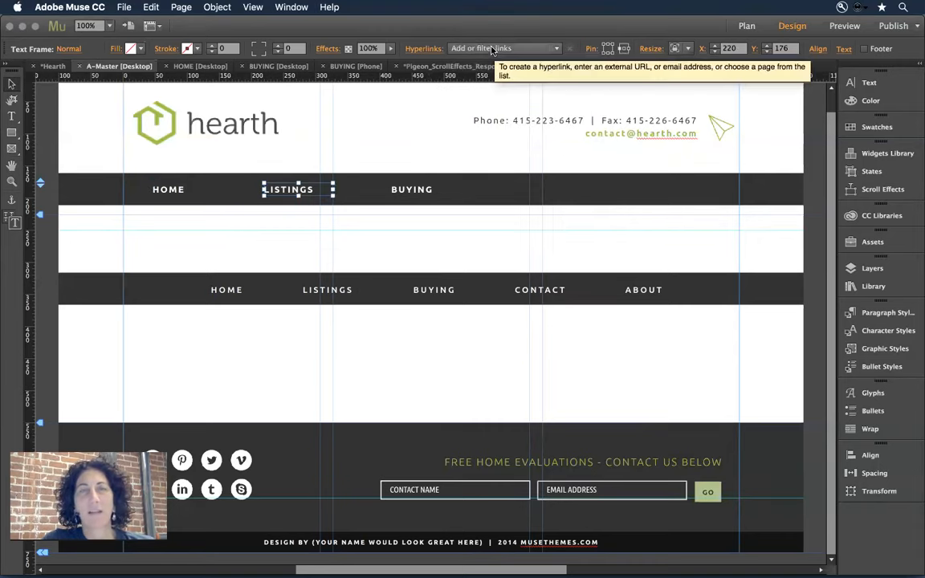
pyautogui.click(419, 191)
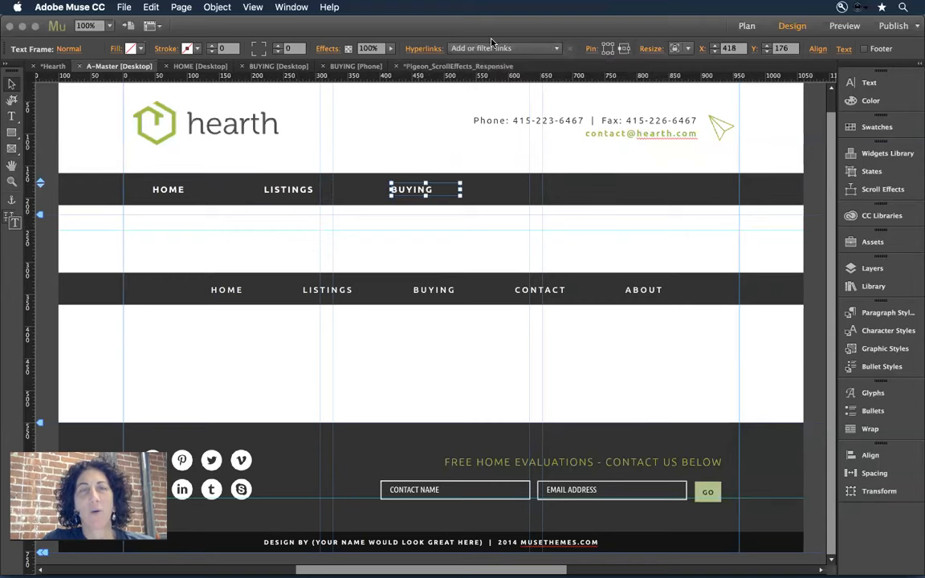
pyautogui.click(488, 49)
pyautogui.write('buyin')
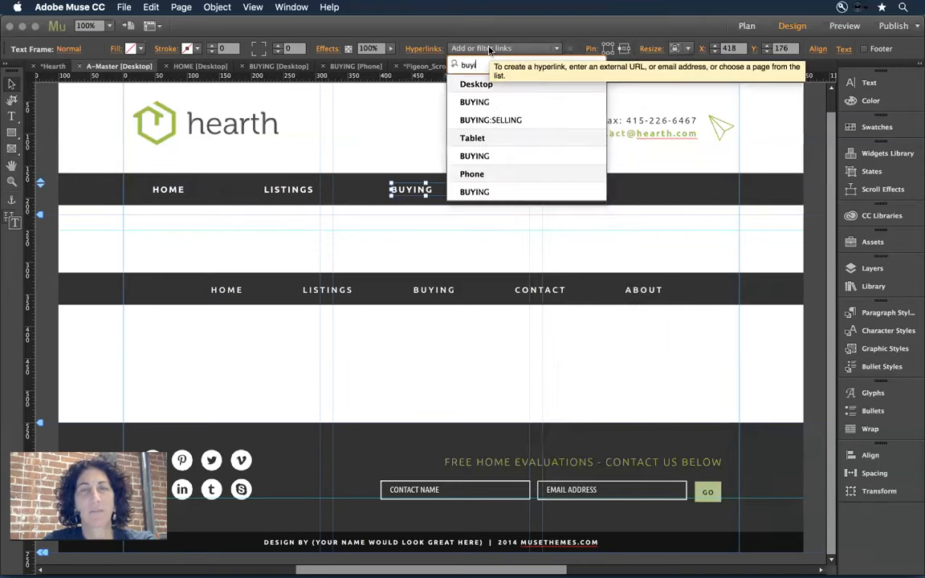
pyautogui.click(474, 102)
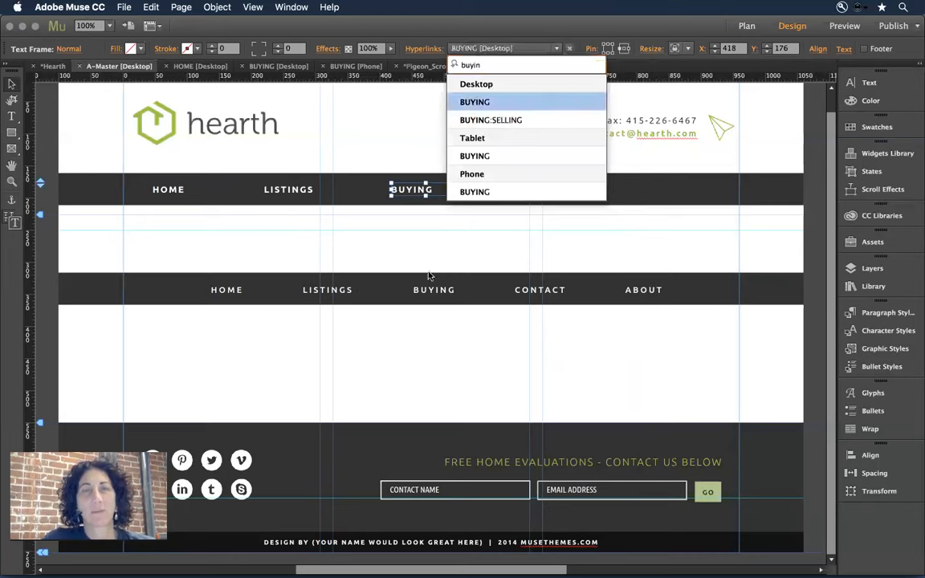
# Delete the duplicated bar and its menu in the middle of the page
pyautogui.click(382, 205)
pyautogui.moveTo(171, 250); pyautogui.dragTo(560, 338)
pyautogui.press('Delete')
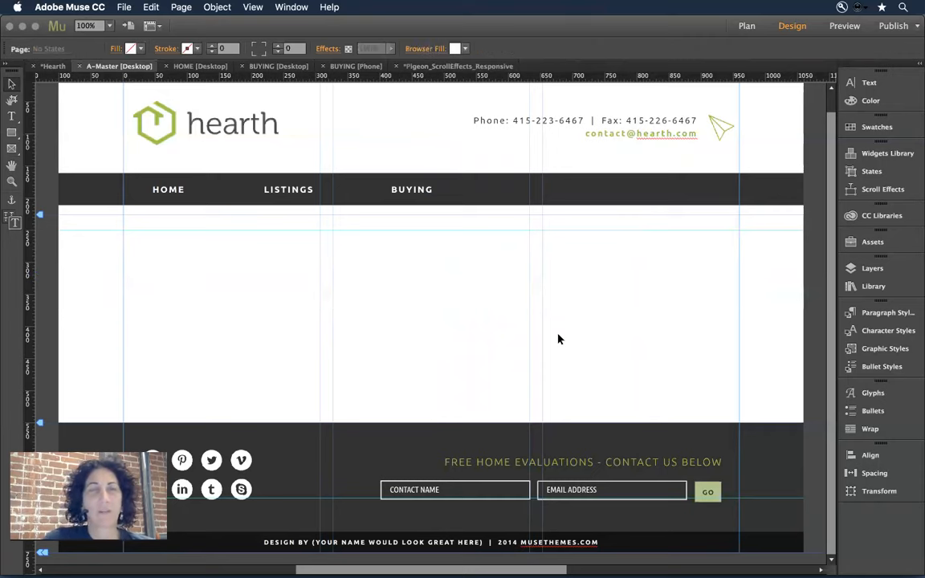
# Add a Blank composition widget to the page below the navigation bar, at about X 129, Y 236
pyautogui.click(289, 190)
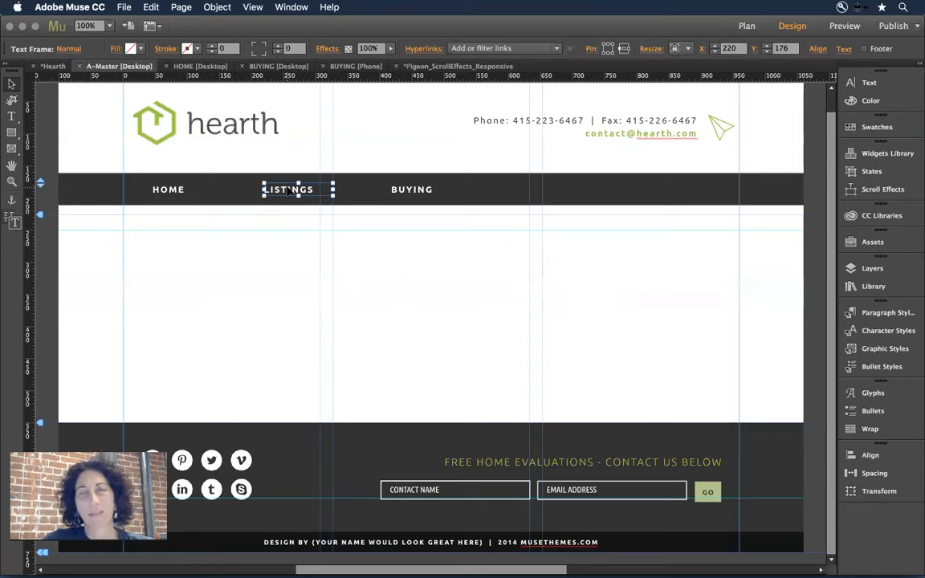
pyautogui.click(893, 156)
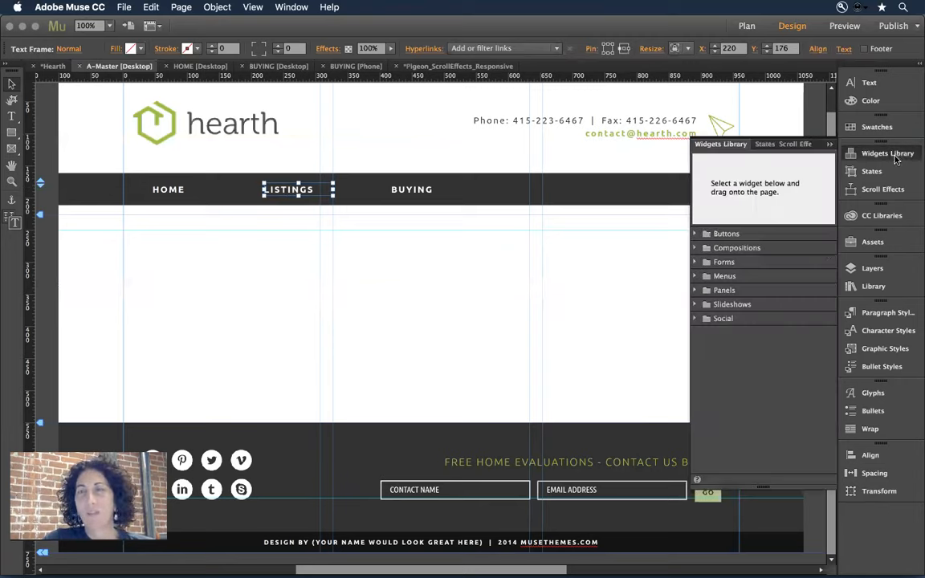
pyautogui.click(694, 248)
pyautogui.moveTo(729, 261); pyautogui.dragTo(599, 275)
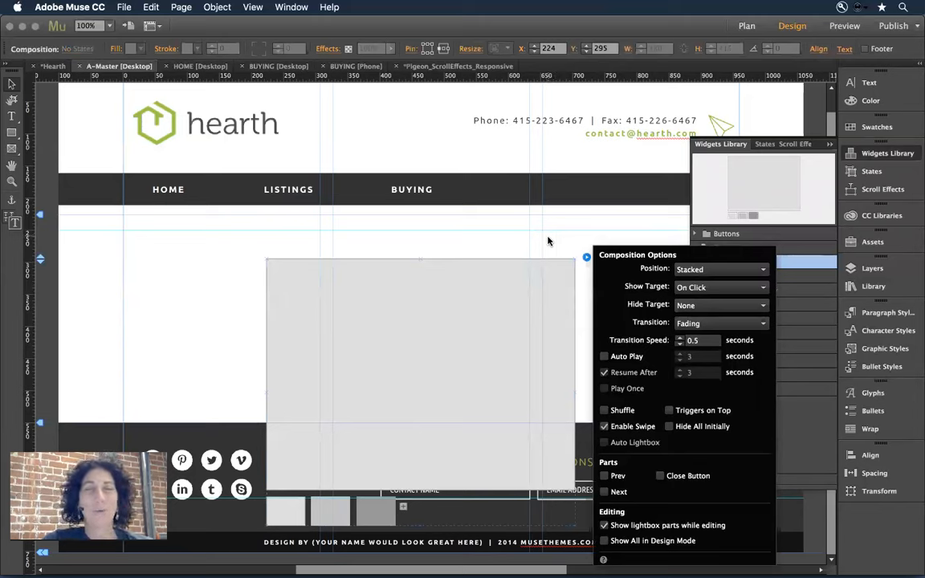
pyautogui.moveTo(489, 314); pyautogui.dragTo(429, 281)
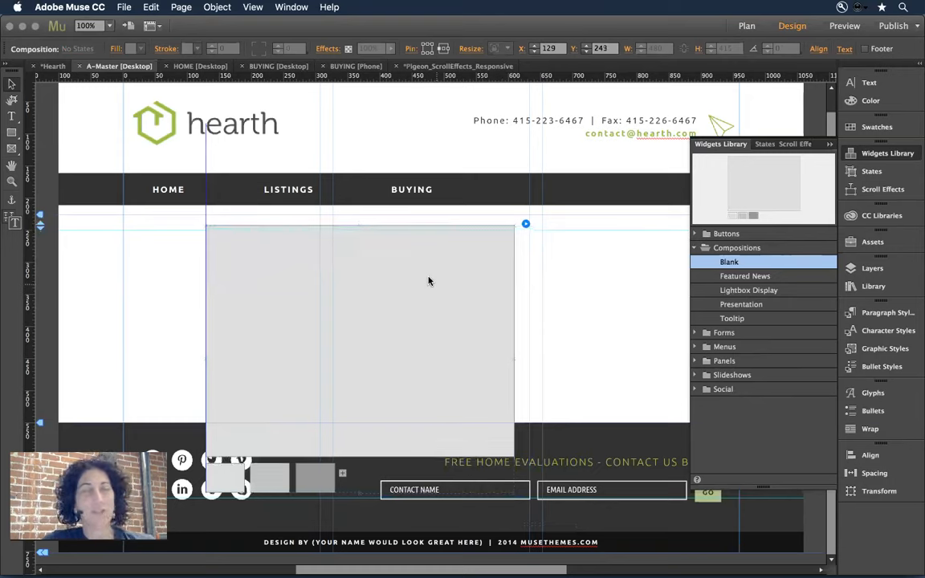
pyautogui.moveTo(429, 278); pyautogui.dragTo(429, 274)
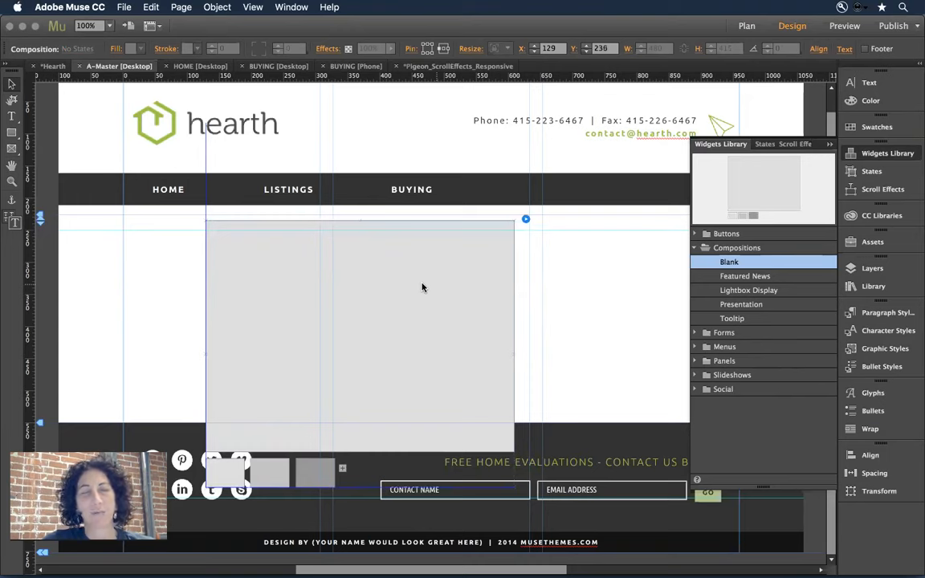
# Delete the composition's second and third triggers, keeping only the first one
pyautogui.click(330, 461)
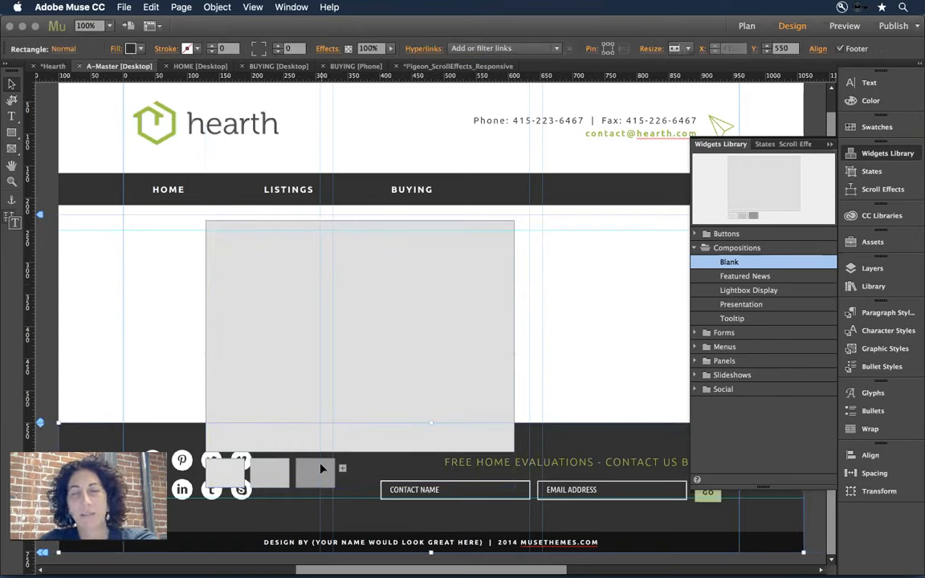
pyautogui.click(321, 468)
pyautogui.press('super+z')
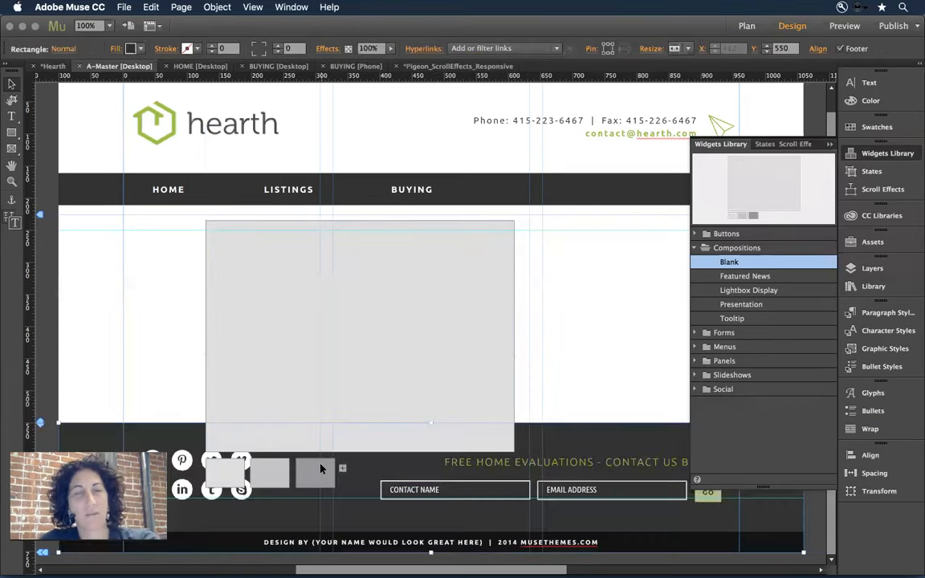
pyautogui.click(420, 351)
pyautogui.click(306, 476)
pyautogui.moveTo(307, 476); pyautogui.dragTo(276, 470)
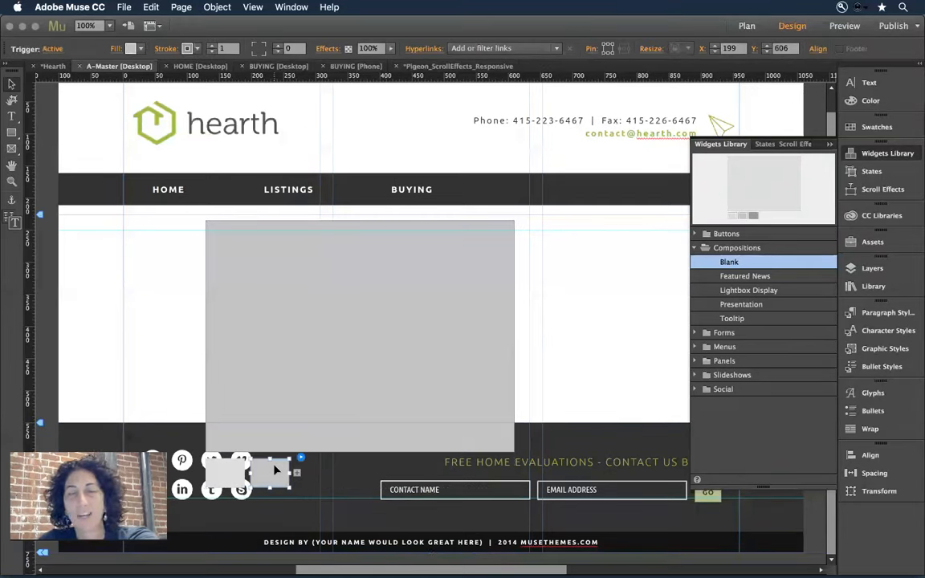
pyautogui.press('Delete')
# Place the remaining trigger in the navigation bar just before LISTINGS and reshape the target container into a wide, shallow panel below the bar, at about X 207
pyautogui.click(216, 469)
pyautogui.moveTo(215, 469); pyautogui.dragTo(228, 187)
pyautogui.moveTo(277, 248); pyautogui.dragTo(324, 231)
pyautogui.moveTo(575, 386); pyautogui.dragTo(654, 328)
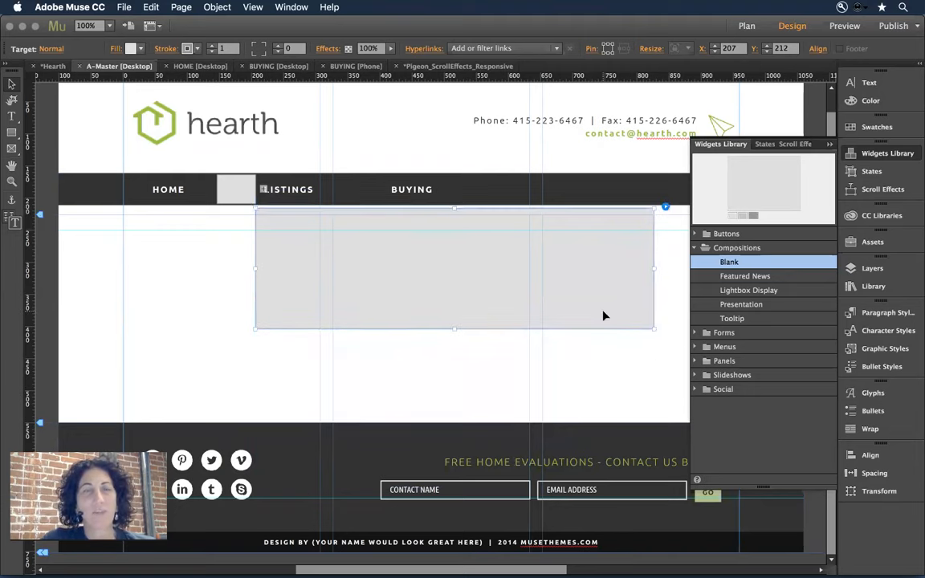
pyautogui.click(537, 350)
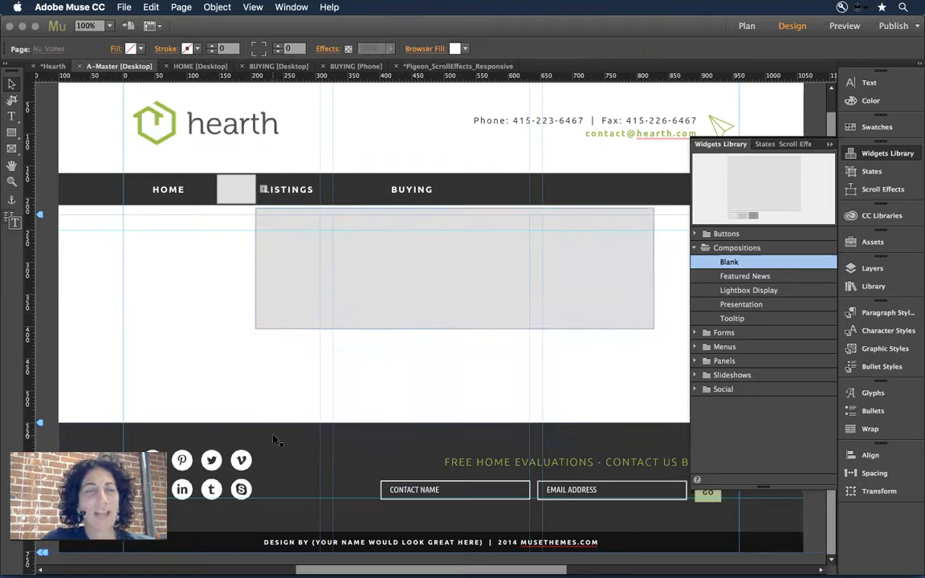
pyautogui.moveTo(273, 440); pyautogui.dragTo(193, 489)
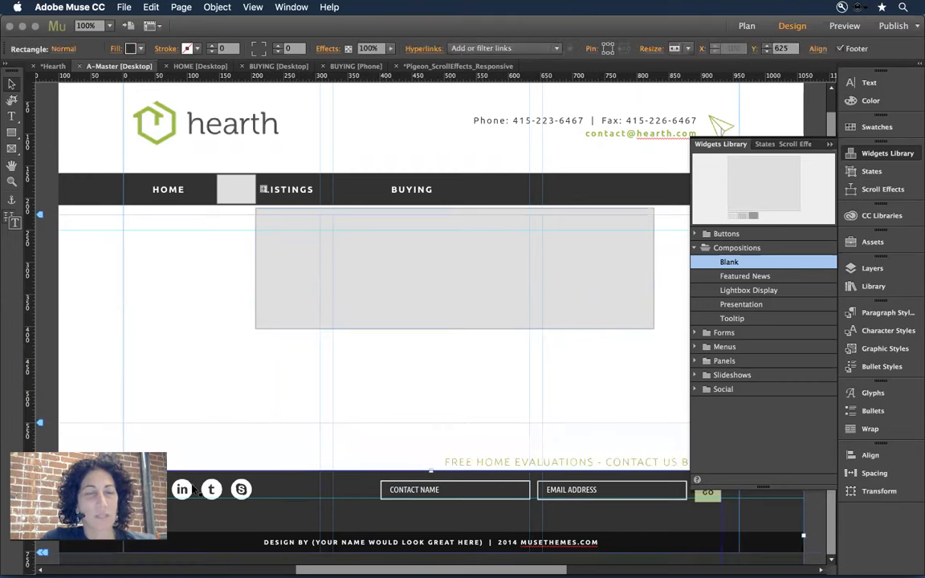
pyautogui.press('super+z')
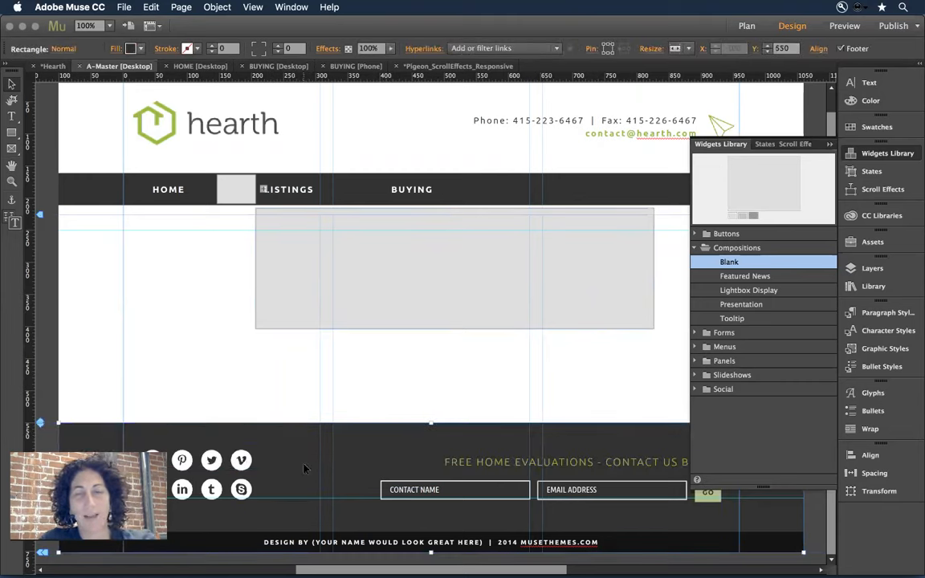
# Duplicate the footer's social media icons into the page body at about X 237, Y 393
pyautogui.moveTo(280, 430); pyautogui.dragTo(138, 529)
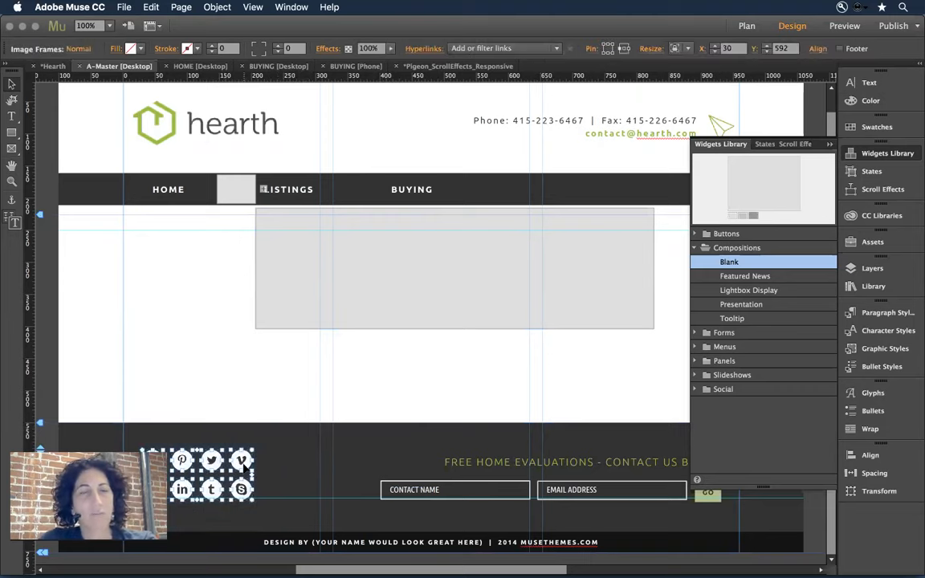
pyautogui.moveTo(240, 456); pyautogui.dragTo(372, 330)
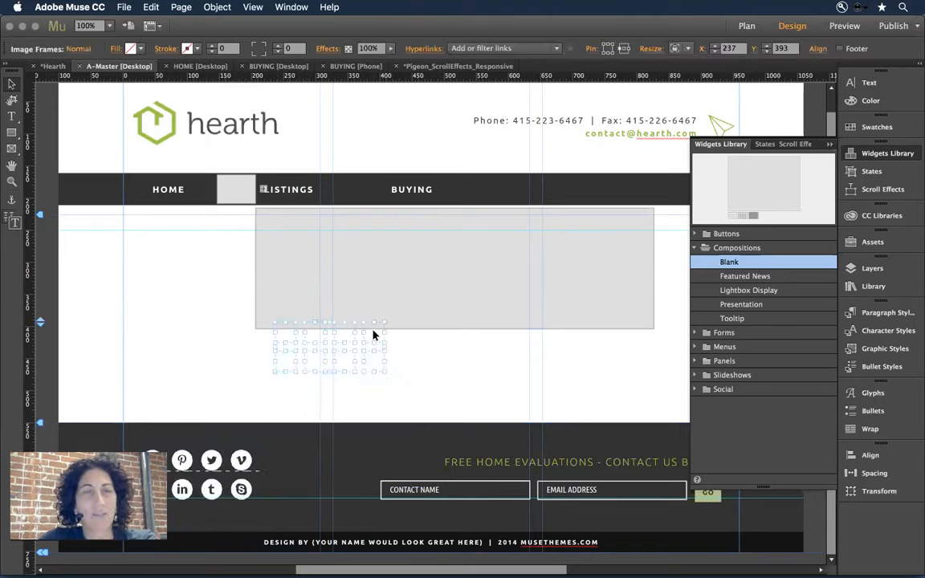
pyautogui.scroll(-10, 373, 330)
pyautogui.scroll(10, 373, 336)
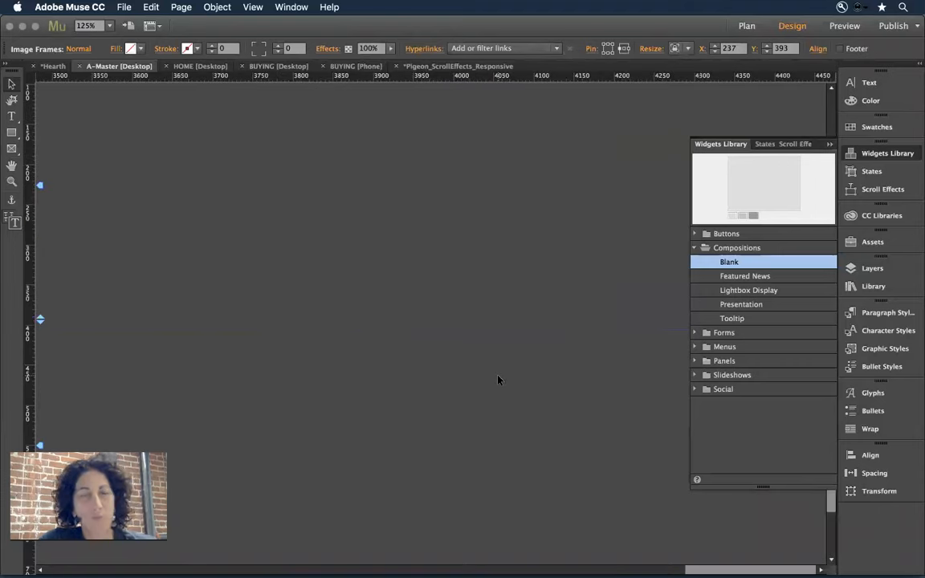
pyautogui.press('super+0')
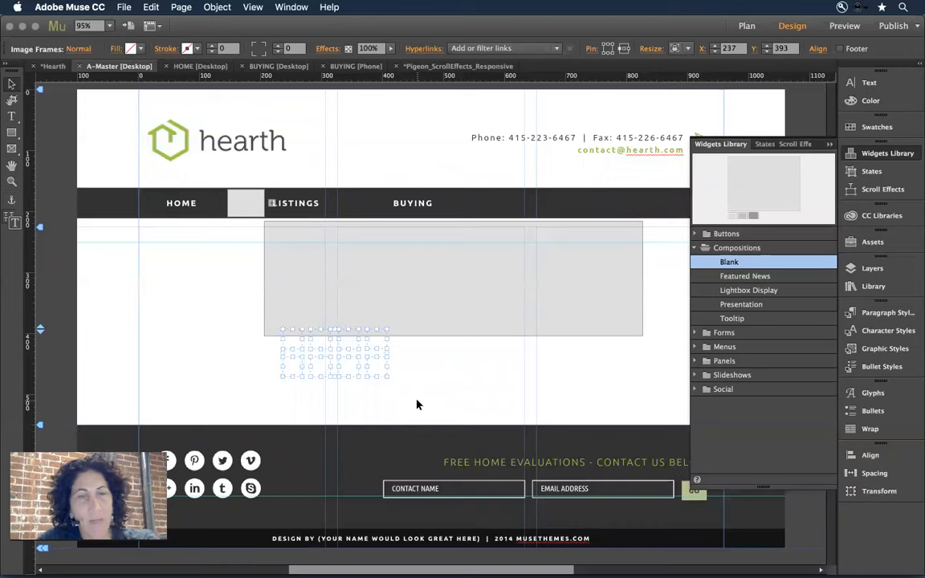
# Try moving the cut and pasted social icons into the target container at about X 247, Y 246, and undo back to the duplicated icons
pyautogui.click(382, 281)
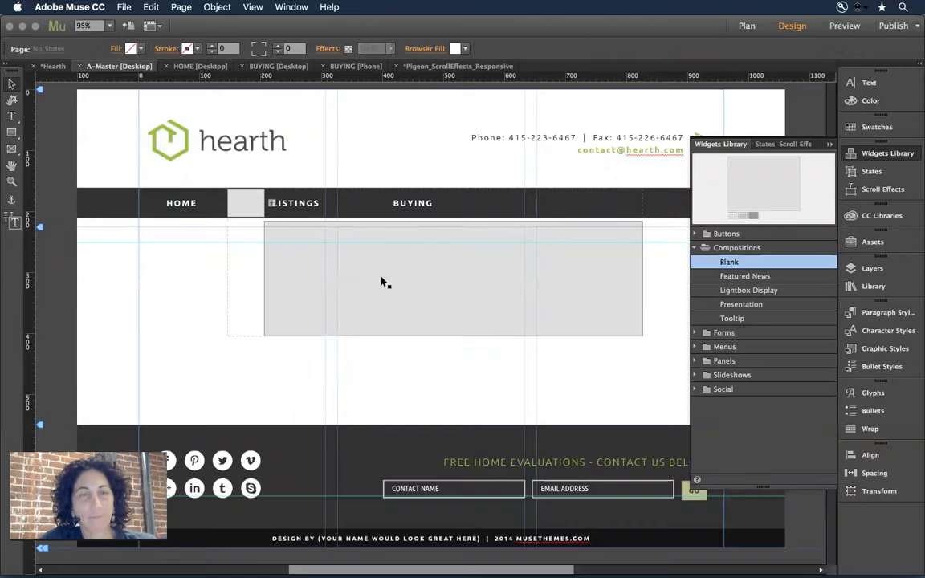
pyautogui.press('super+v')
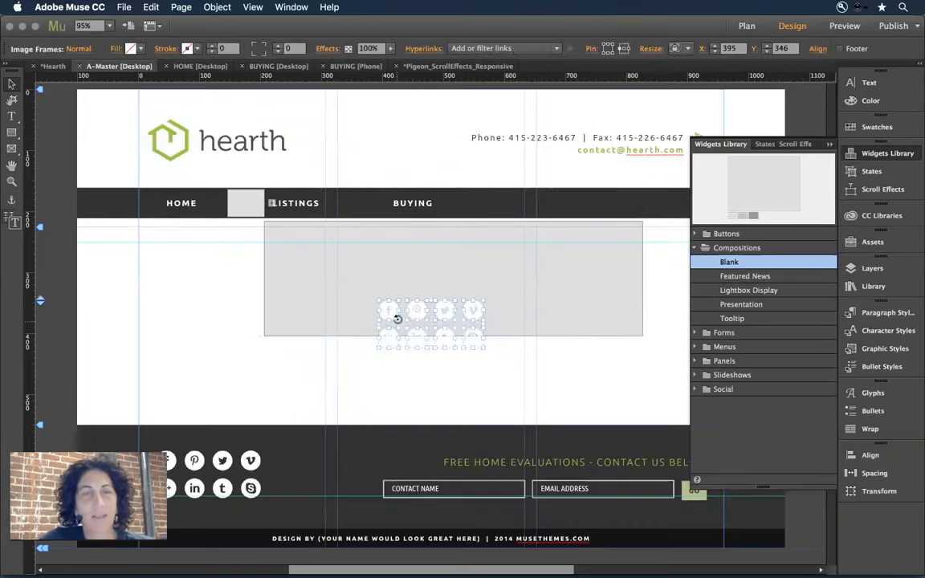
pyautogui.moveTo(394, 315); pyautogui.dragTo(304, 253)
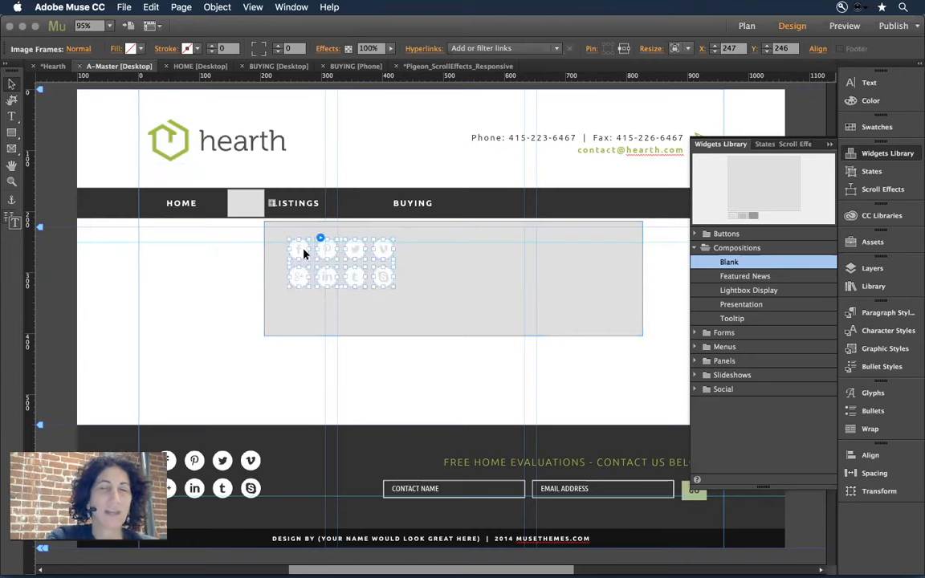
pyautogui.press('super+z')
pyautogui.press('super+z')
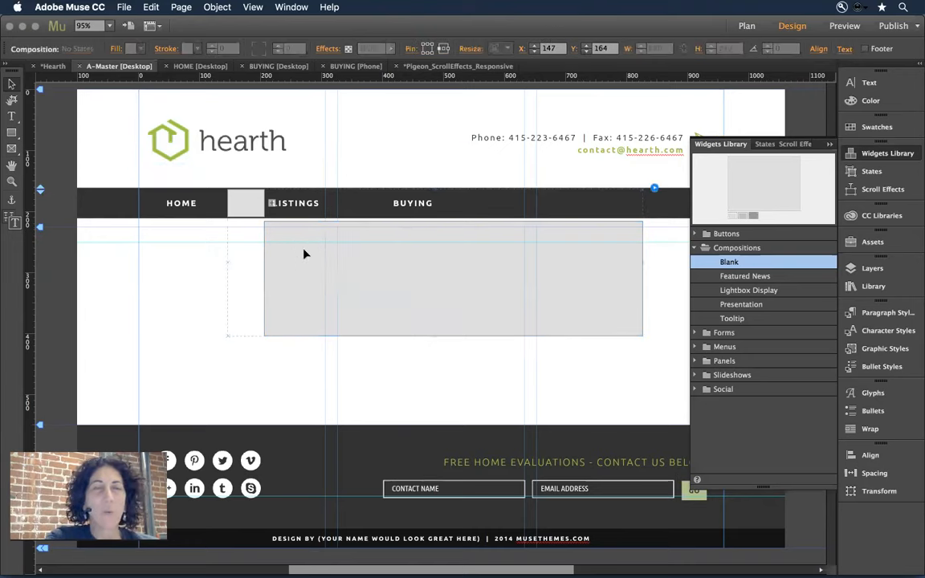
pyautogui.press('super+v')
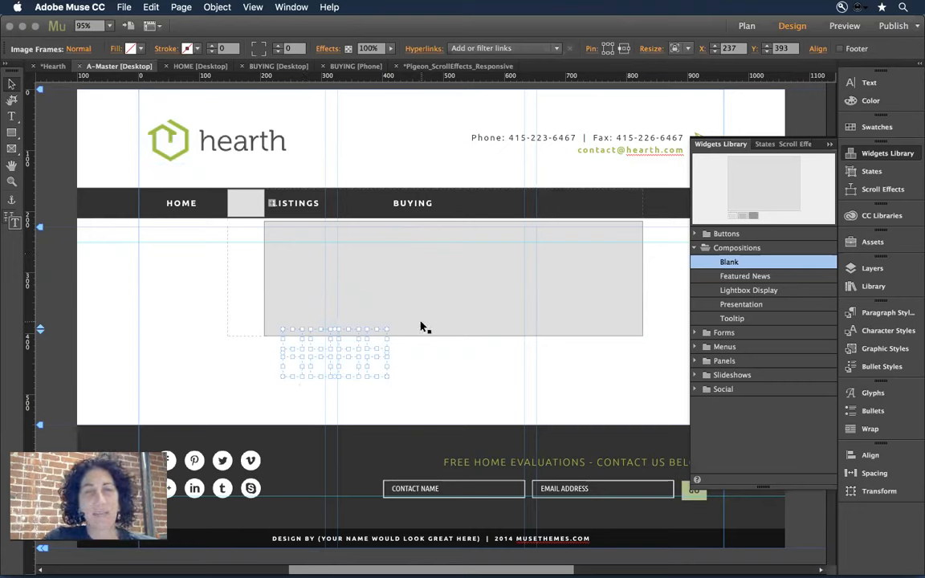
# Cut the duplicated social icons, paste them inside the composition's target container and position them at about X 232, Y 310
pyautogui.click(151, 8)
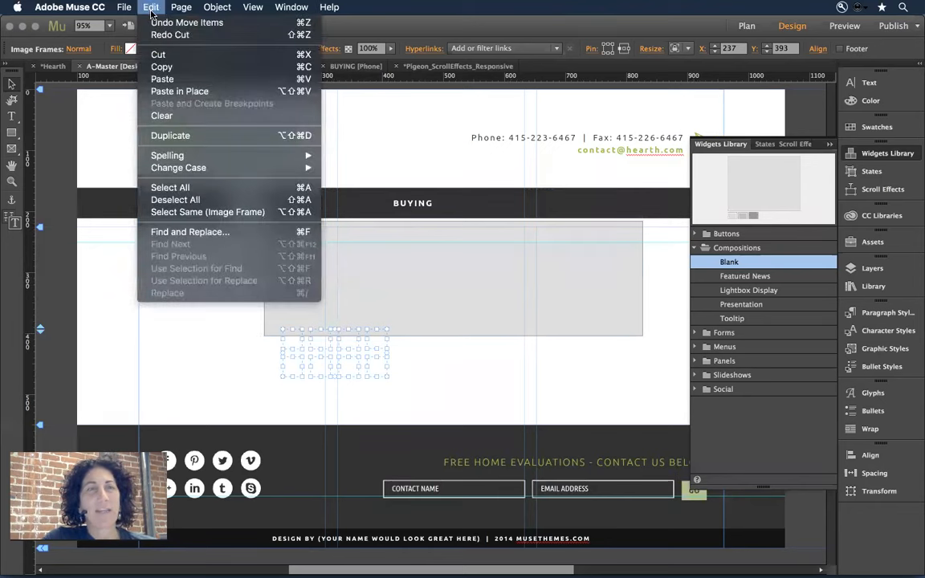
pyautogui.click(186, 55)
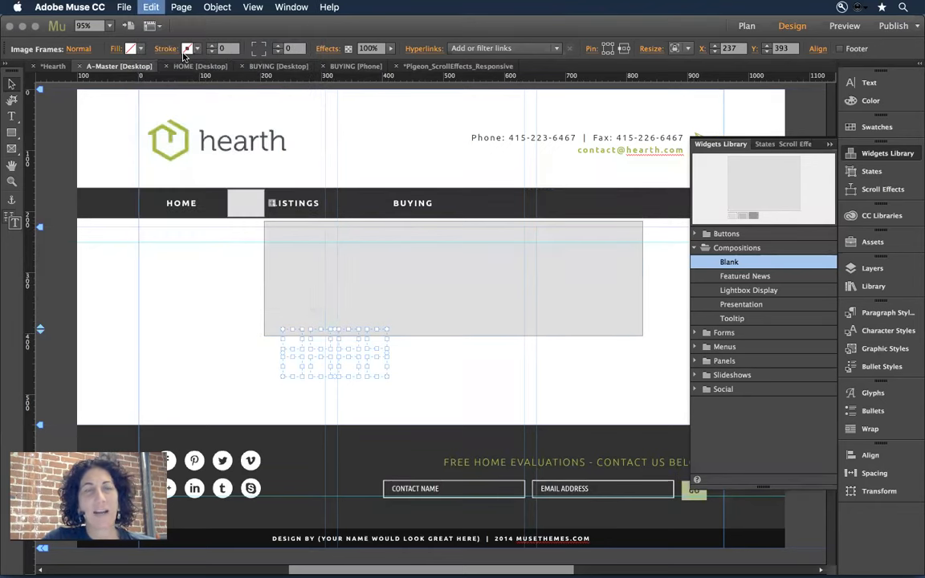
pyautogui.click(338, 260)
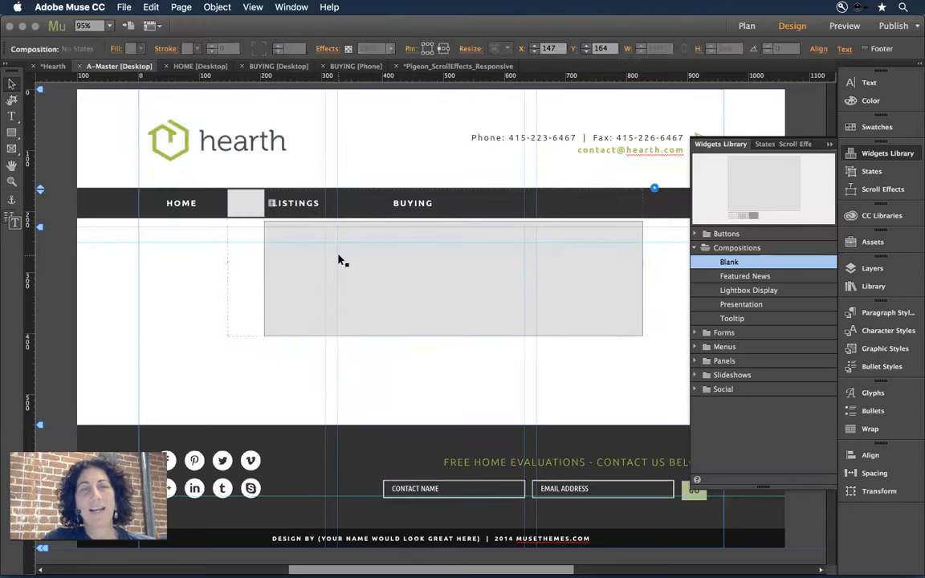
pyautogui.click(338, 260)
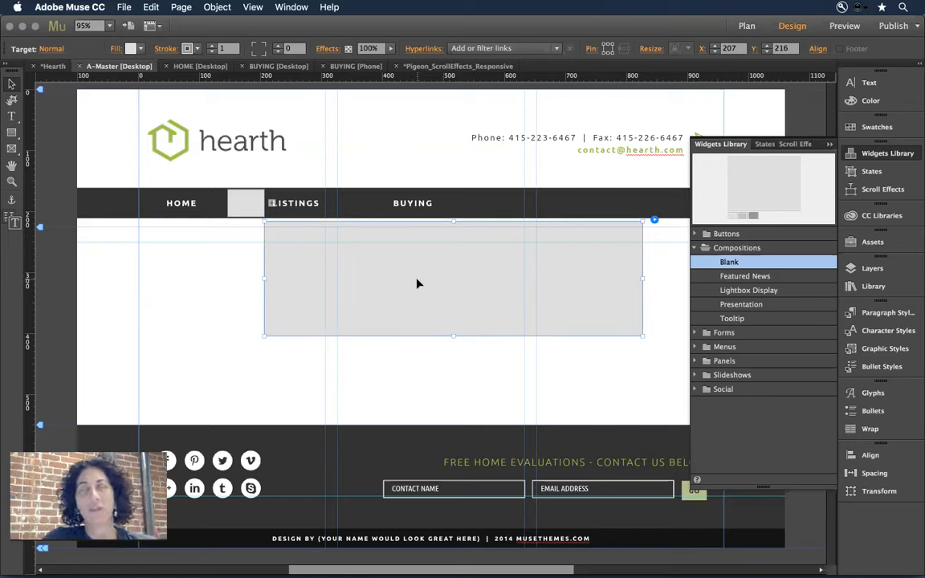
pyautogui.press('super+v')
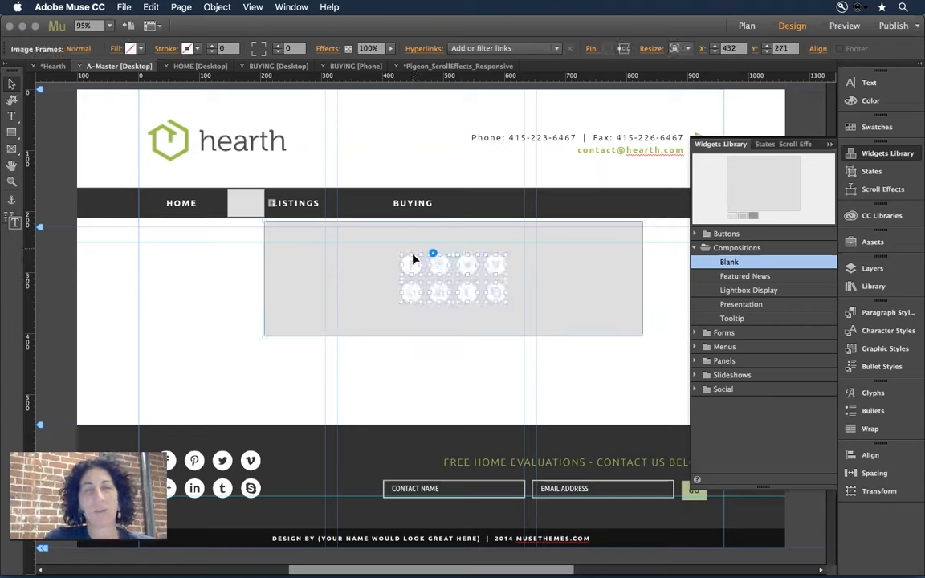
pyautogui.moveTo(408, 272); pyautogui.dragTo(283, 296)
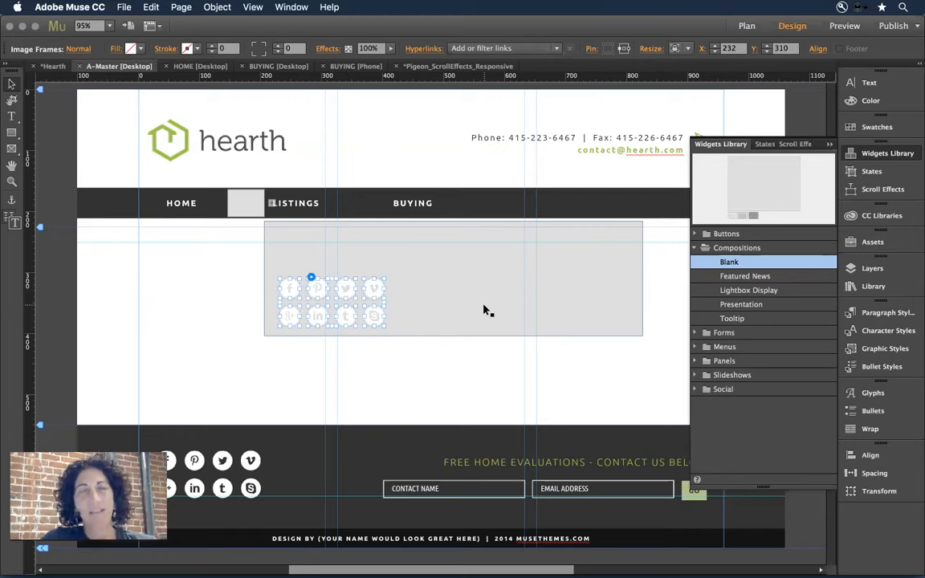
pyautogui.click(432, 360)
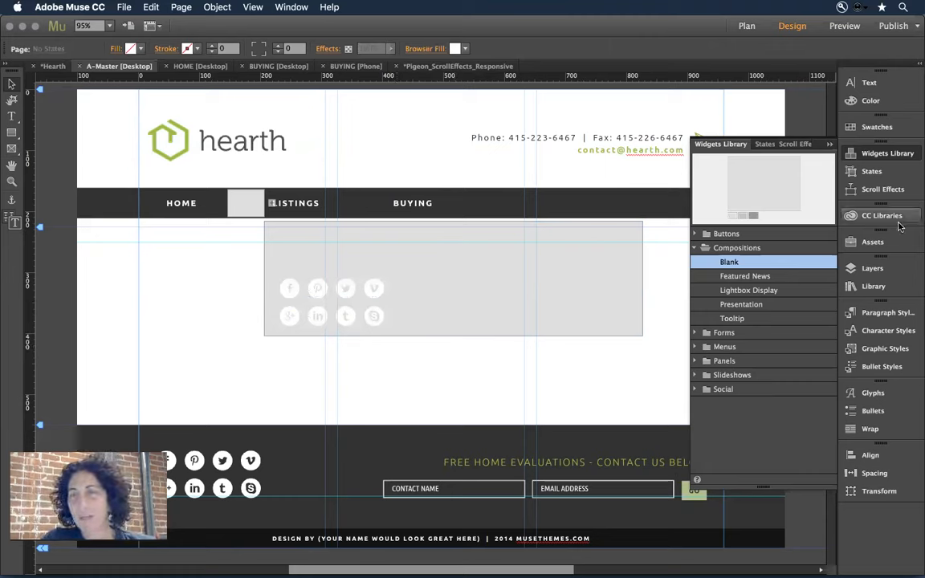
# Add a YouTube social widget to the page below the target container, at about X 519, Y 419
pyautogui.click(888, 153)
pyautogui.click(888, 155)
pyautogui.click(695, 389)
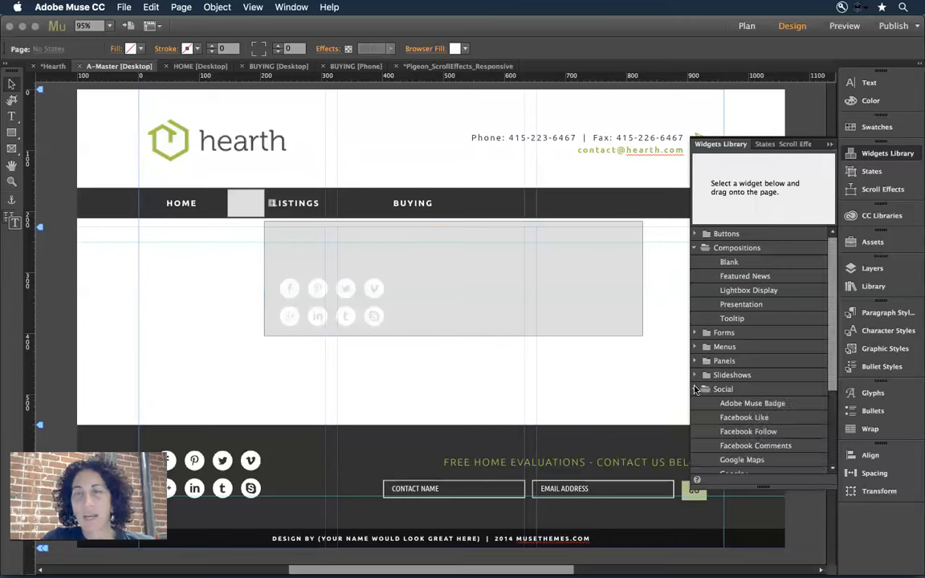
pyautogui.scroll(-3, 767, 423)
pyautogui.click(732, 460)
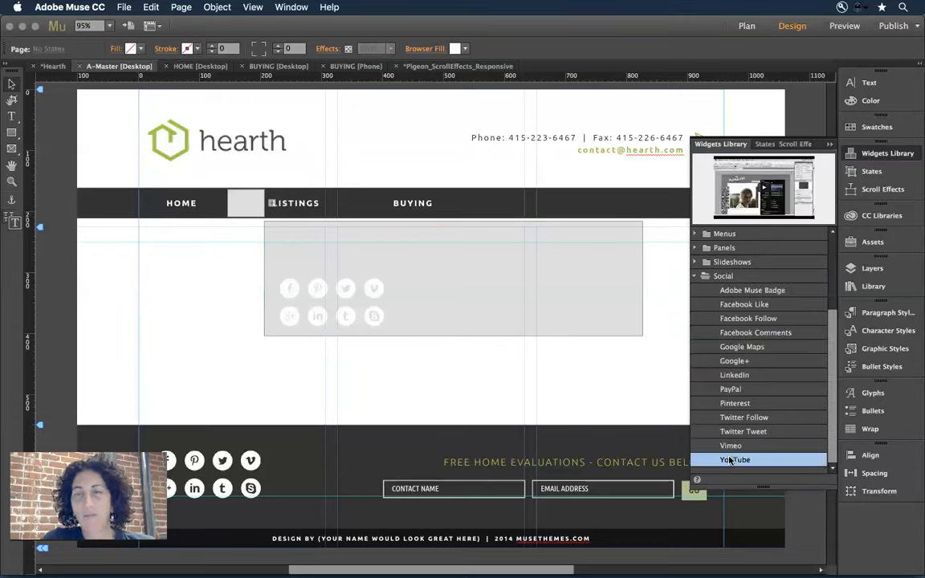
pyautogui.moveTo(732, 460); pyautogui.dragTo(454, 348)
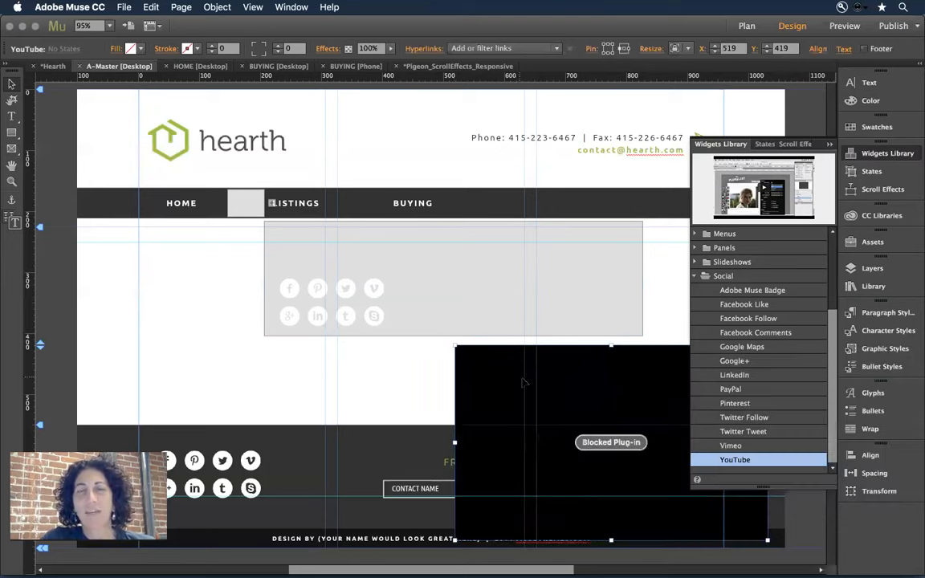
# Shrink the YouTube widget and move it inside the target container at about X 566, Y 242
pyautogui.moveTo(482, 377); pyautogui.dragTo(371, 380)
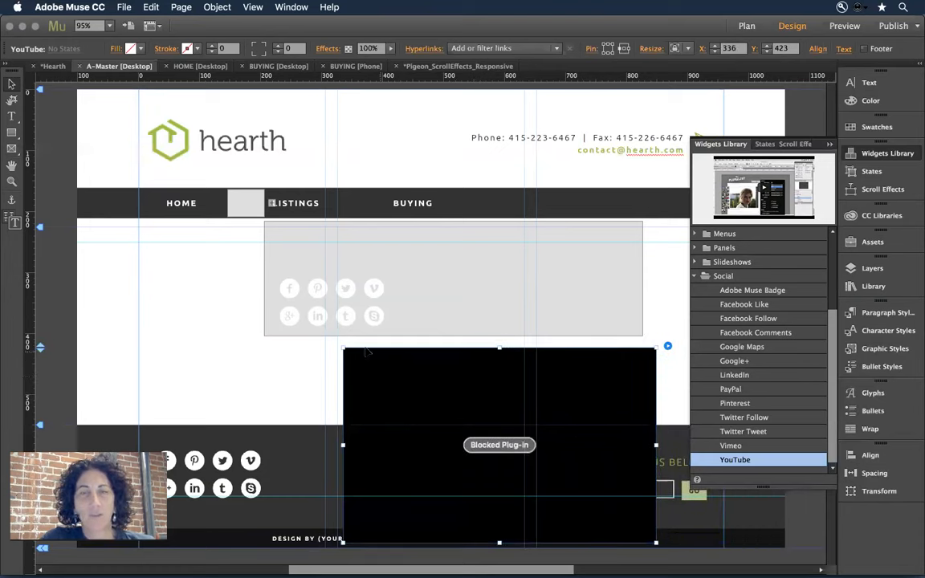
pyautogui.moveTo(344, 345); pyautogui.dragTo(526, 457)
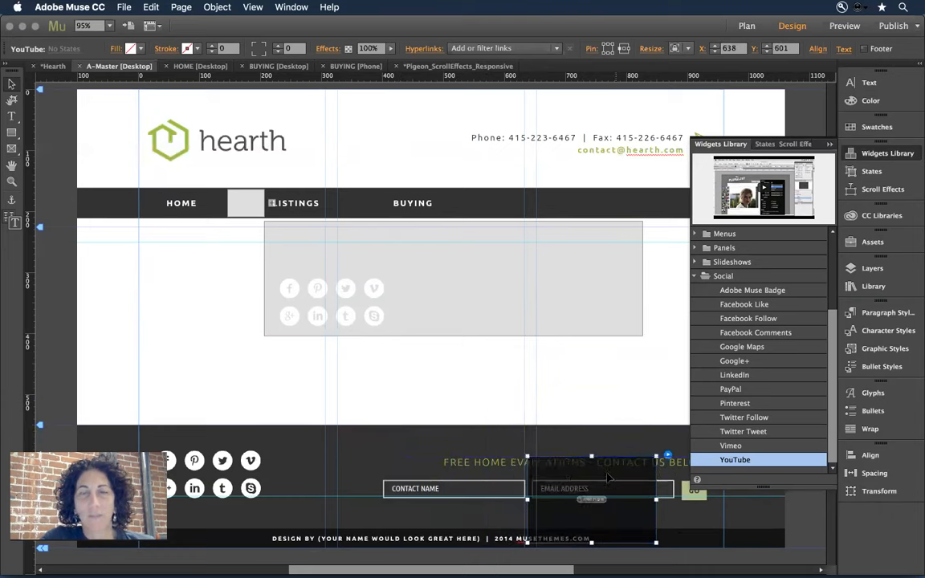
pyautogui.moveTo(602, 480); pyautogui.dragTo(564, 257)
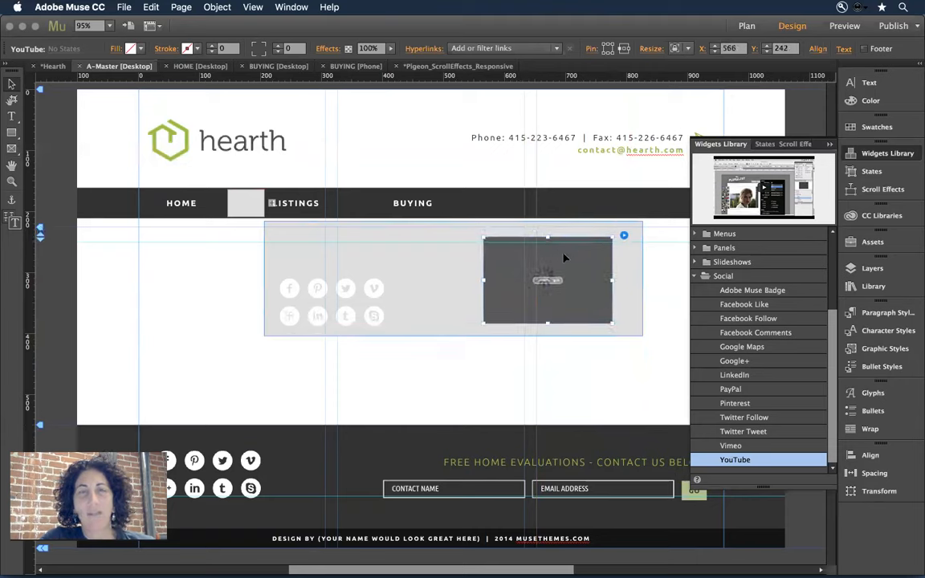
# Widen the composition trigger to about 160 px to cover LISTINGS, and remove the fill and stroke from its Active state
pyautogui.click(232, 204)
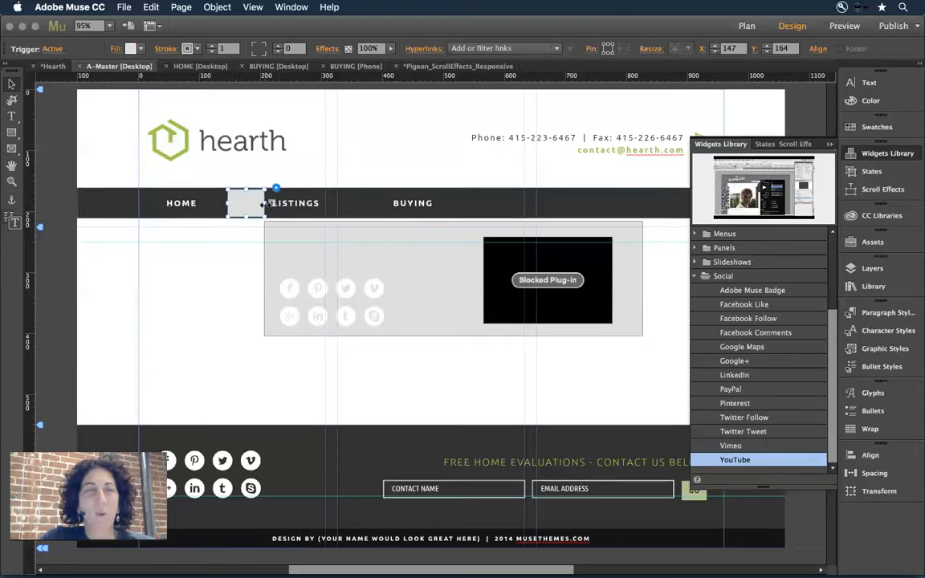
pyautogui.moveTo(265, 203); pyautogui.dragTo(326, 204)
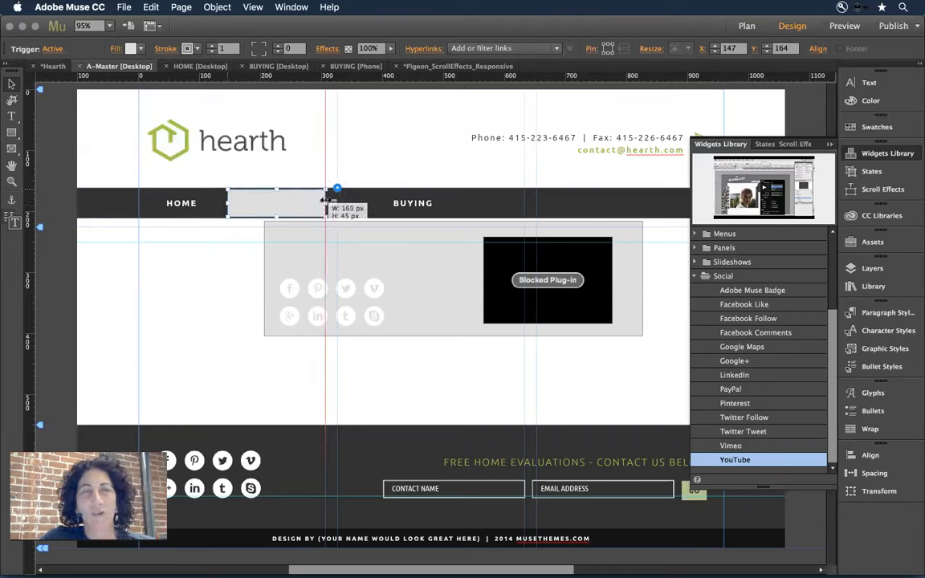
pyautogui.click(133, 49)
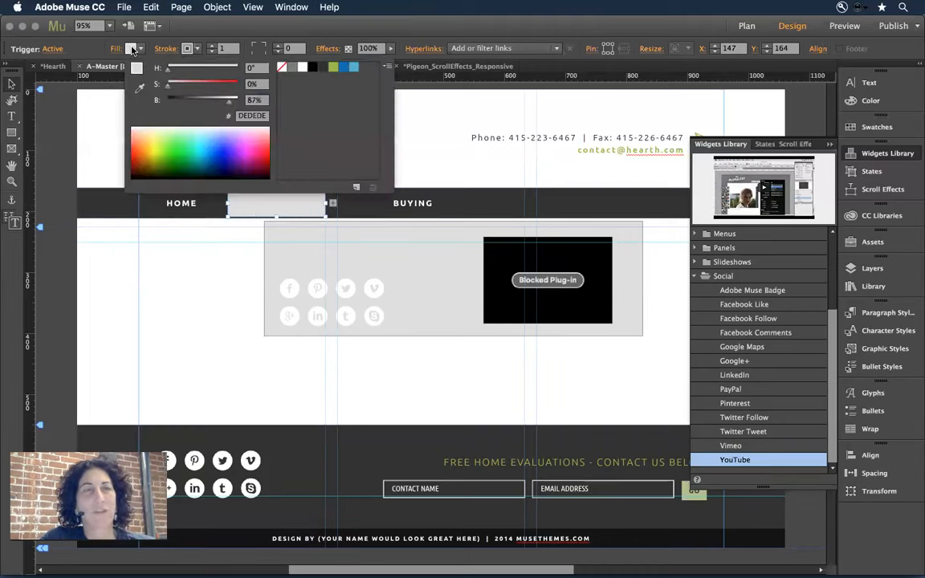
pyautogui.click(282, 66)
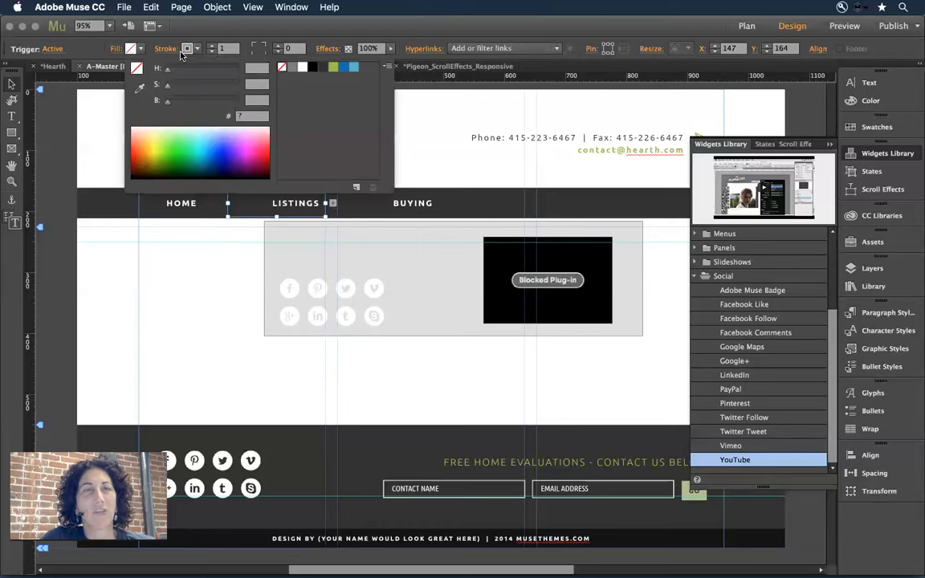
pyautogui.click(187, 49)
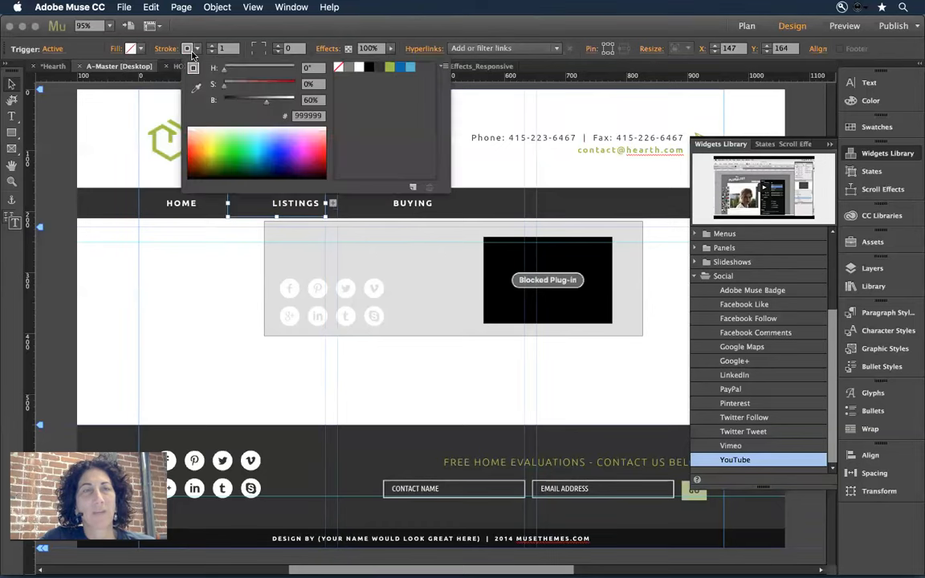
pyautogui.click(338, 68)
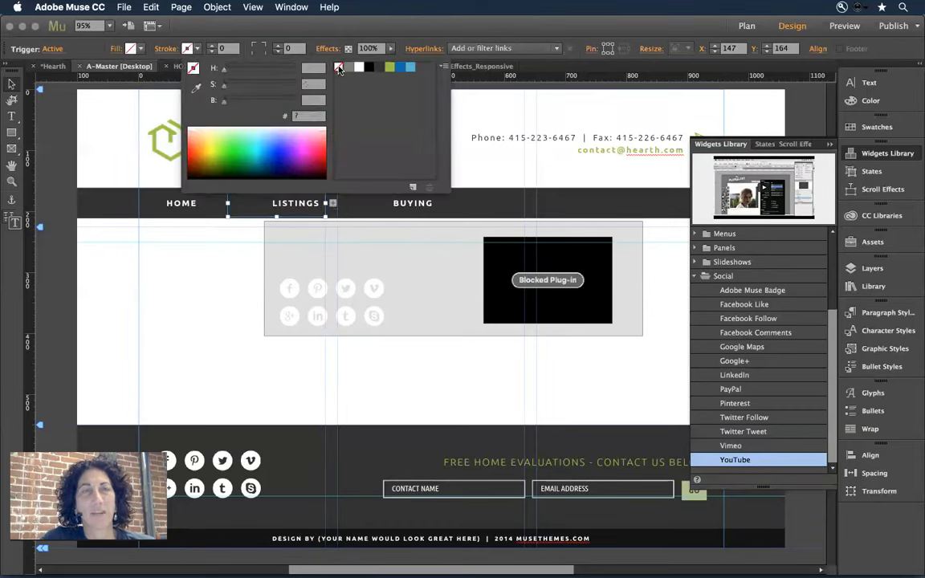
# Set the LISTINGS composition to show its target On Rollover and hide it On Rollout of Trigger and Target
pyautogui.click(295, 249)
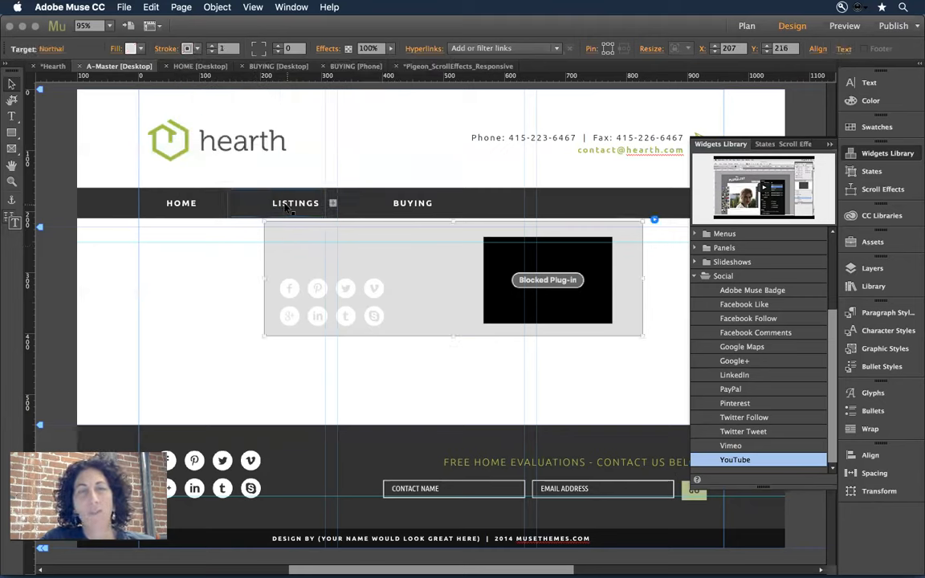
pyautogui.click(286, 205)
pyautogui.click(337, 189)
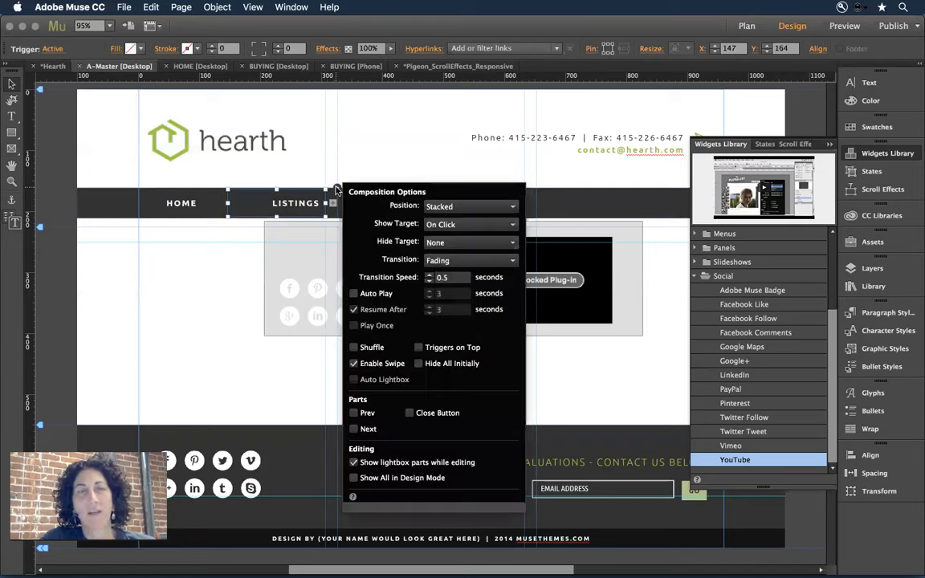
pyautogui.click(466, 224)
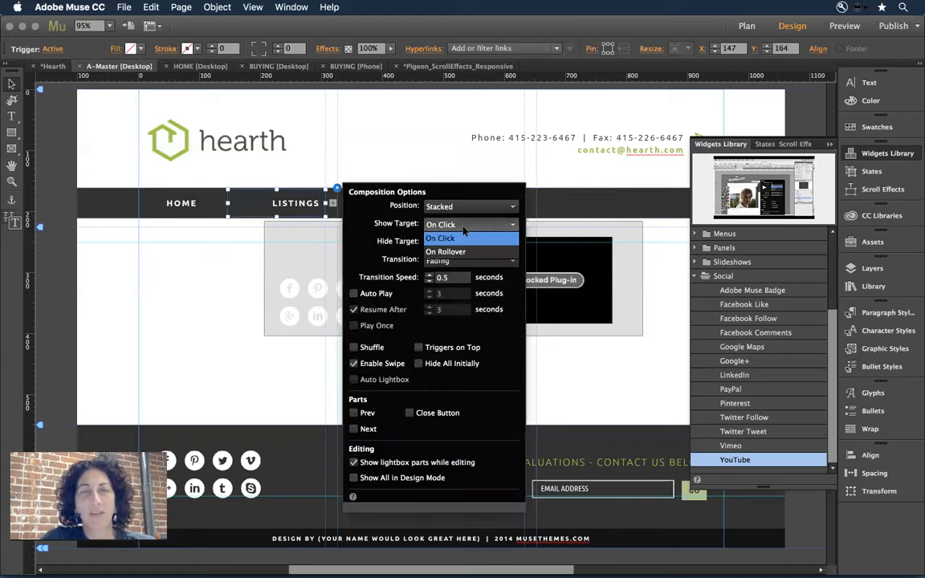
pyautogui.click(464, 254)
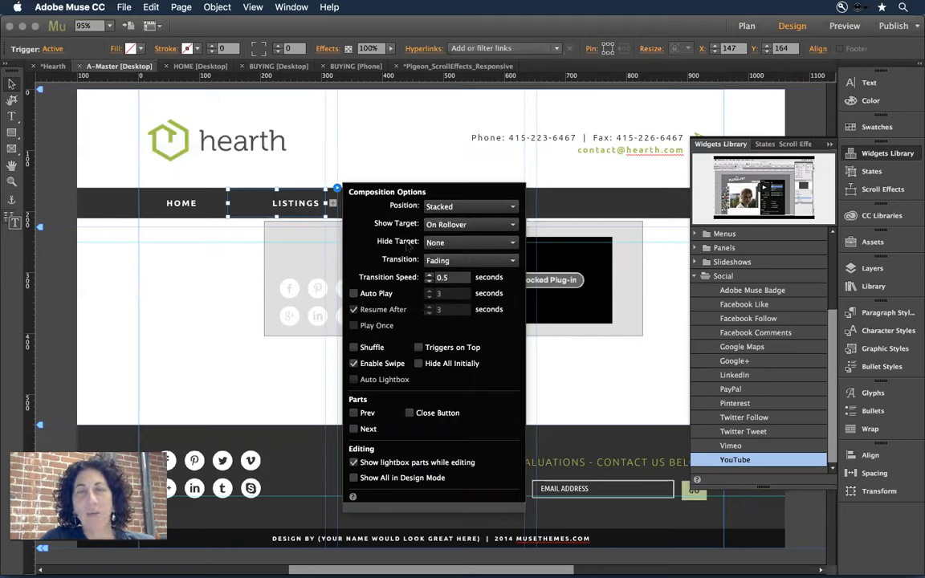
pyautogui.click(446, 244)
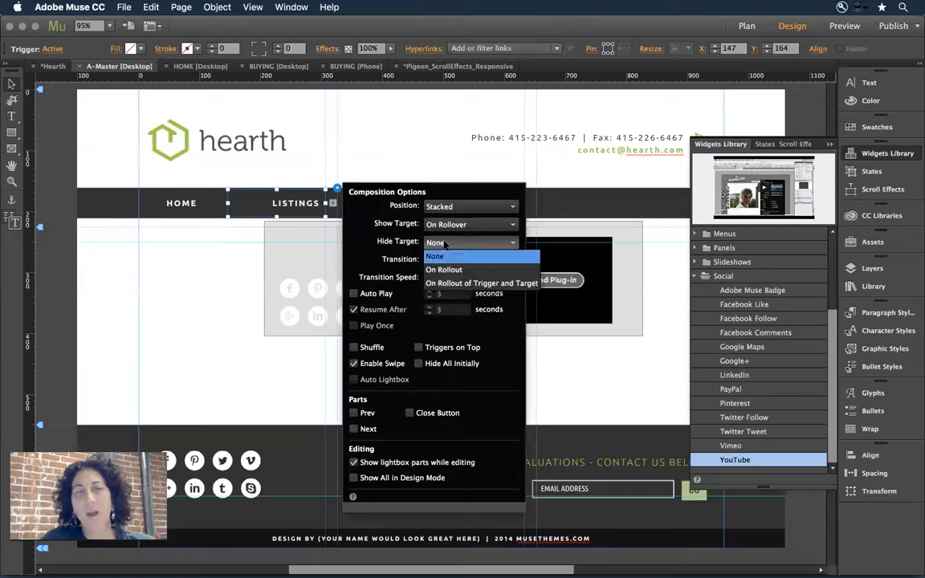
pyautogui.click(447, 285)
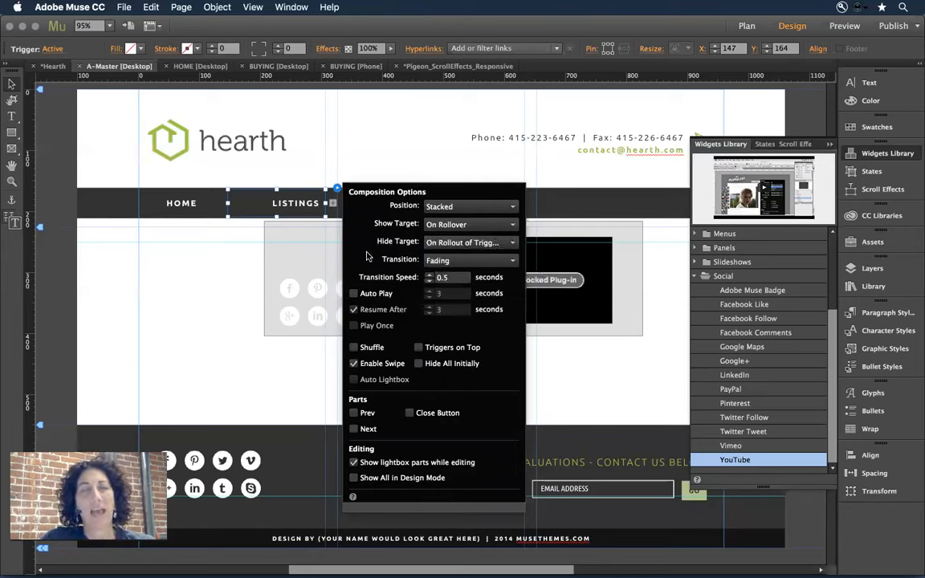
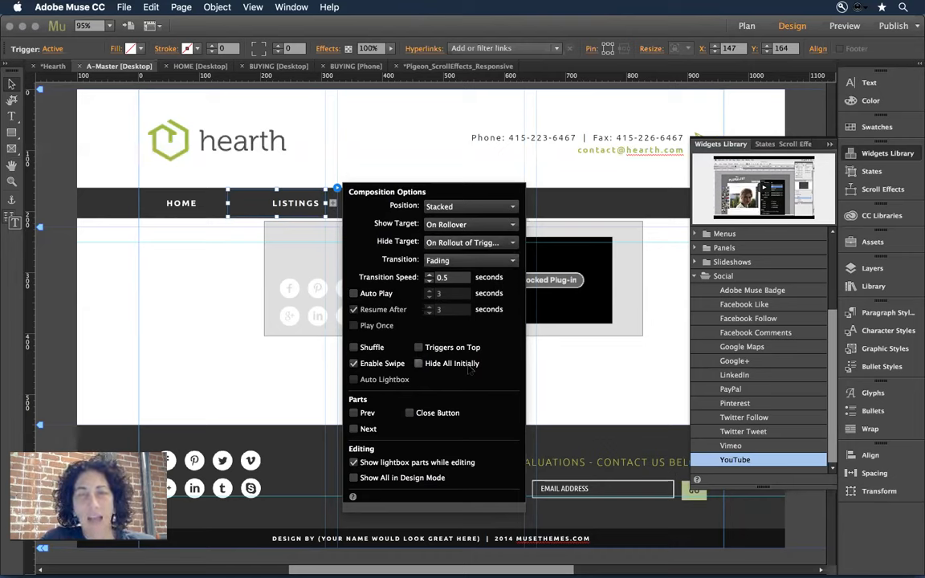
# Enable Hide All Initially and Triggers on Top for the LISTINGS composition
pyautogui.click(418, 363)
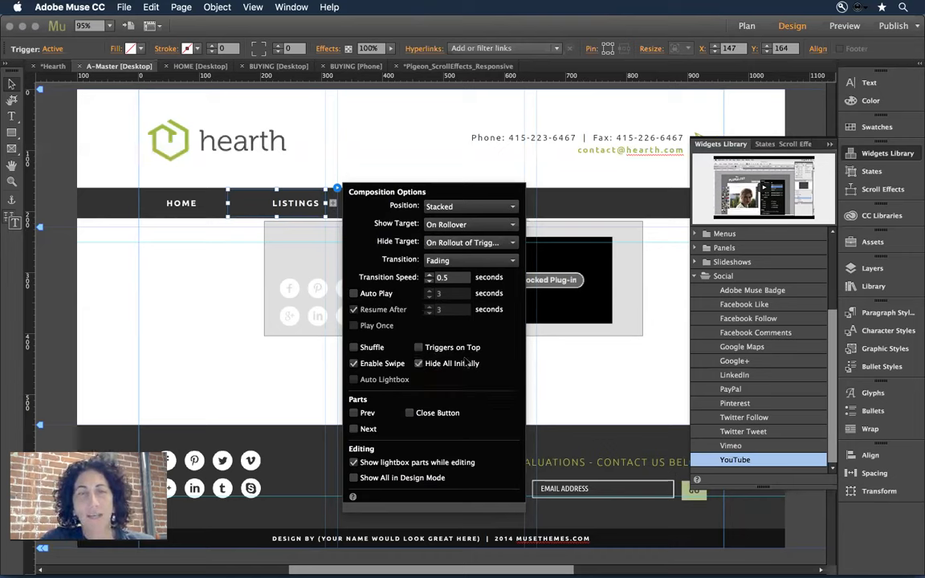
pyautogui.click(418, 347)
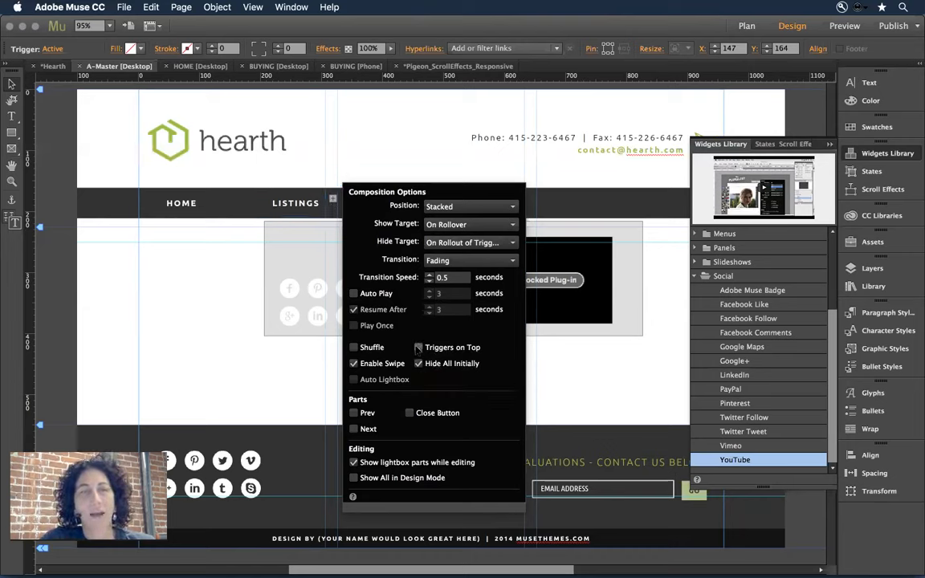
pyautogui.click(418, 347)
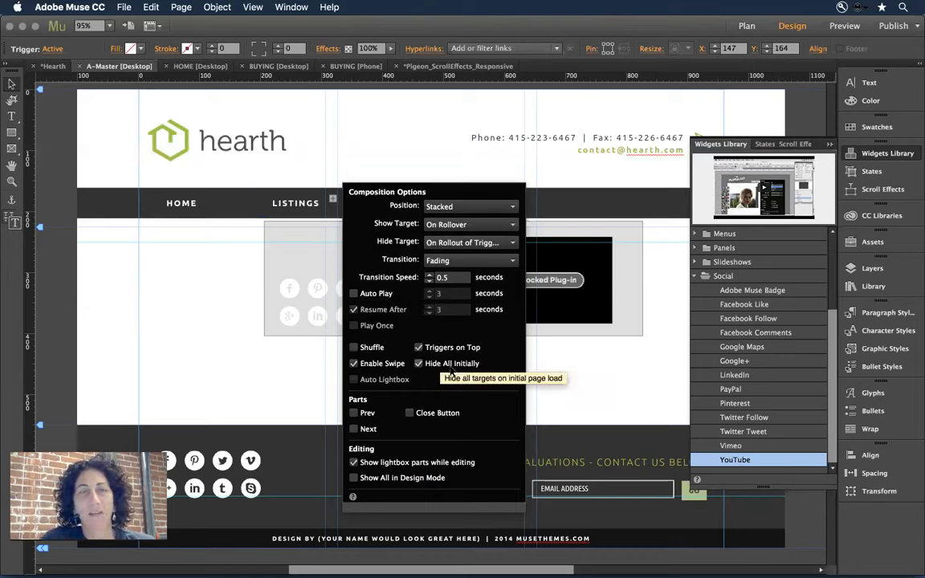
pyautogui.click(198, 339)
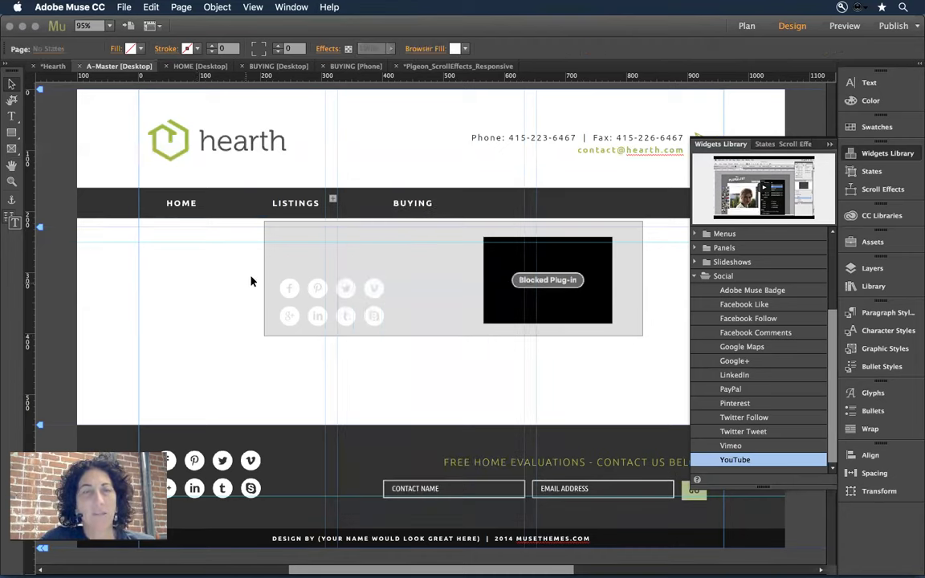
# Turn off Show lightbox parts while editing for the LISTINGS composition
pyautogui.click(295, 201)
pyautogui.click(294, 202)
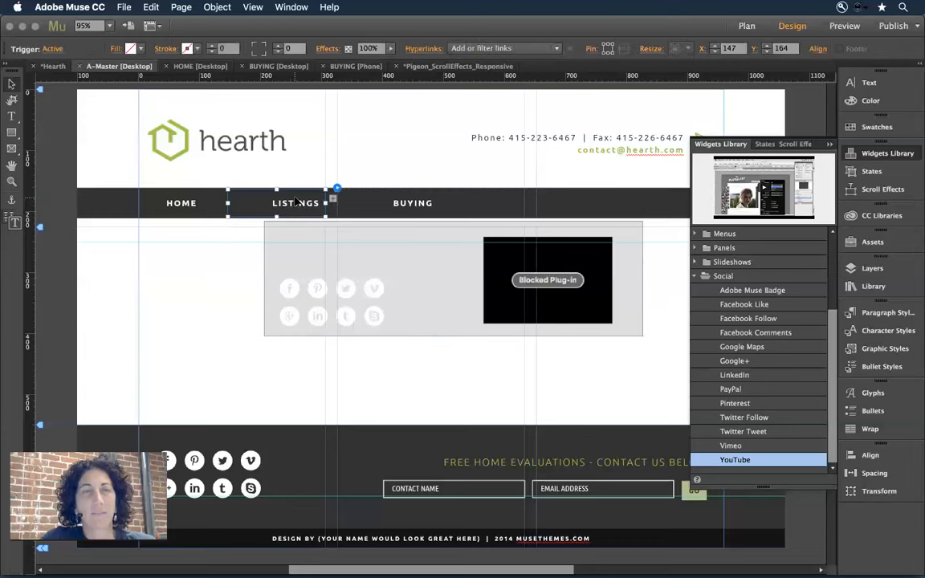
pyautogui.click(334, 191)
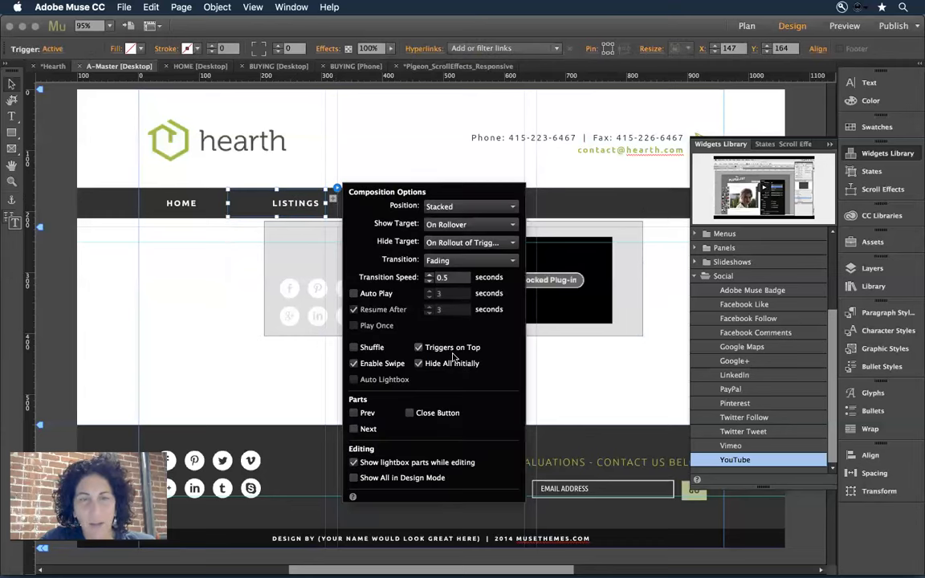
pyautogui.click(418, 462)
pyautogui.click(418, 463)
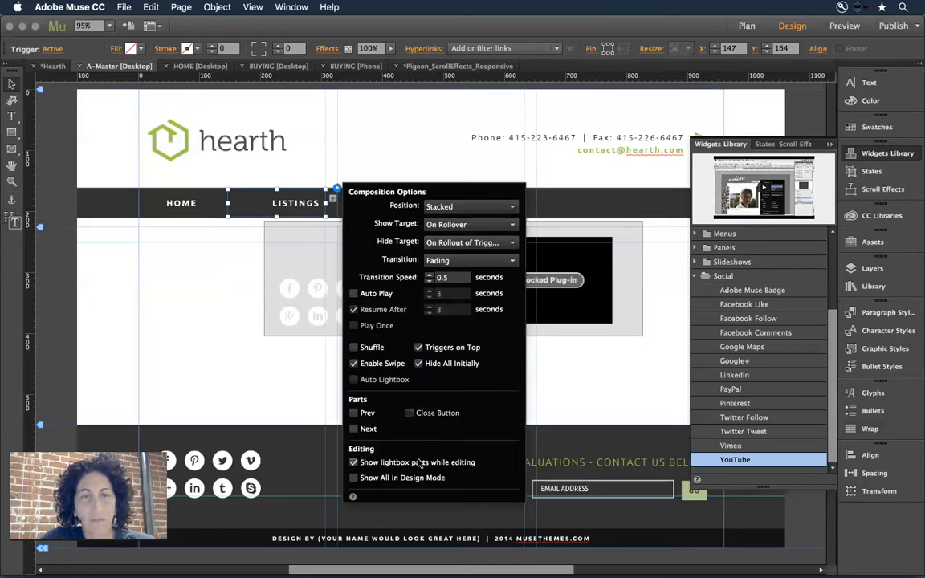
pyautogui.click(418, 462)
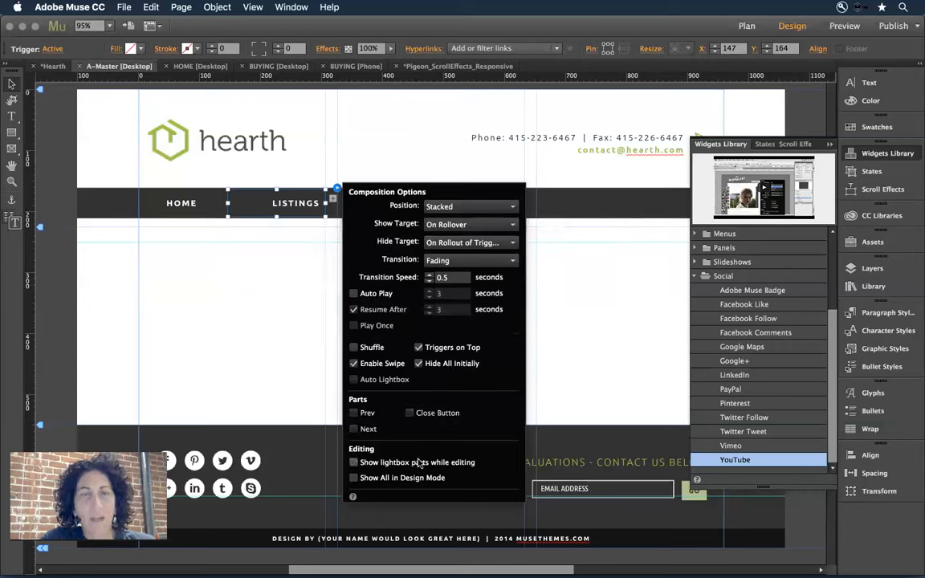
pyautogui.click(230, 328)
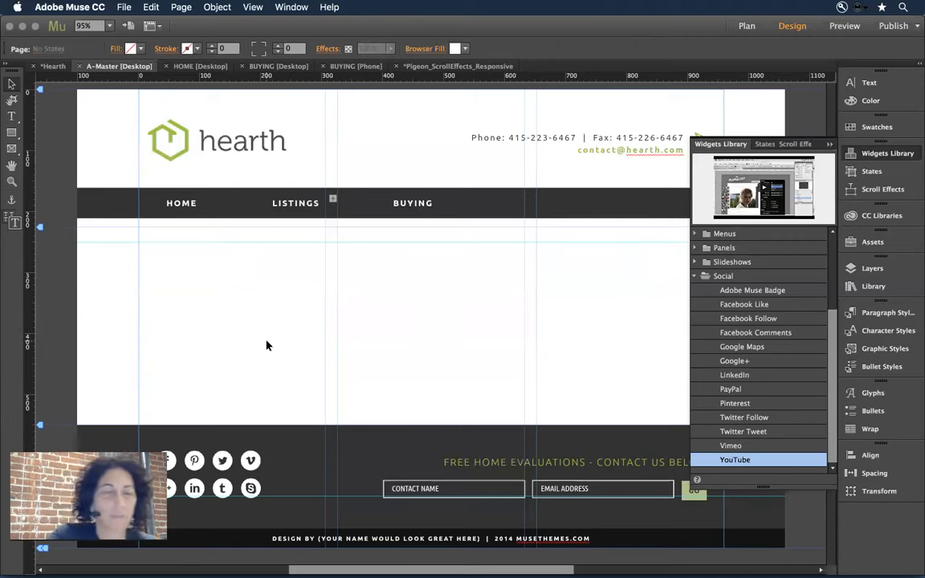
# Preview the A-Master page in Safari to check the navigation, and return to Adobe Muse
pyautogui.click(124, 6)
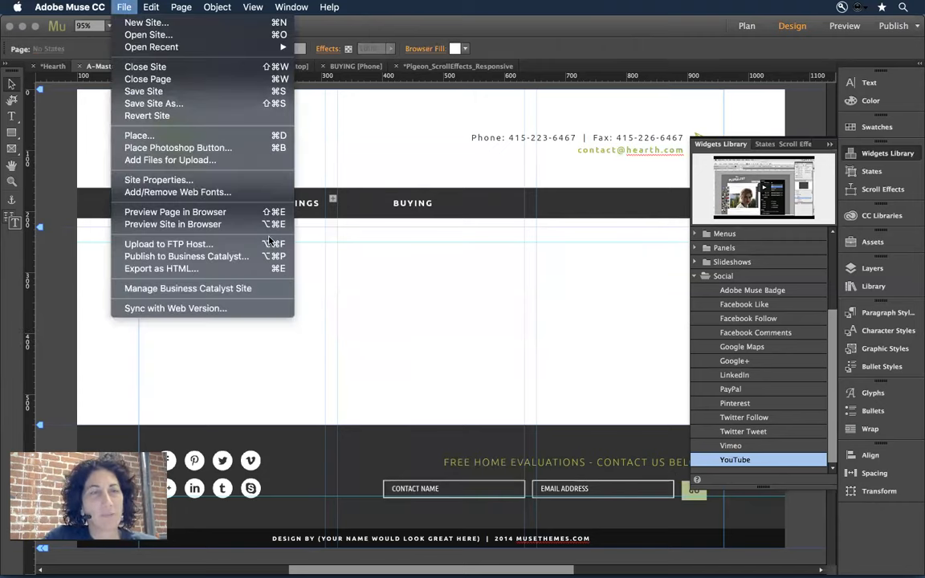
pyautogui.click(250, 212)
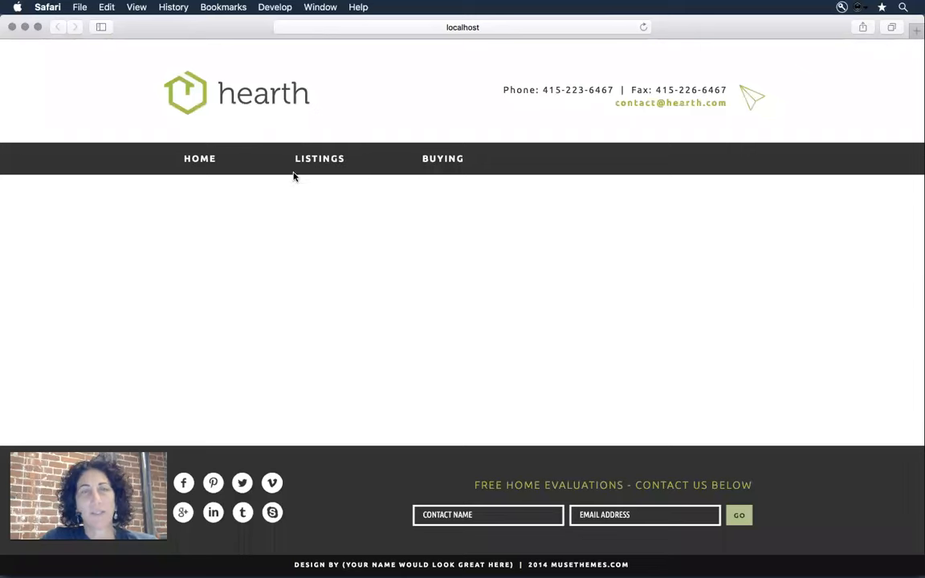
pyautogui.press('super+Tab')
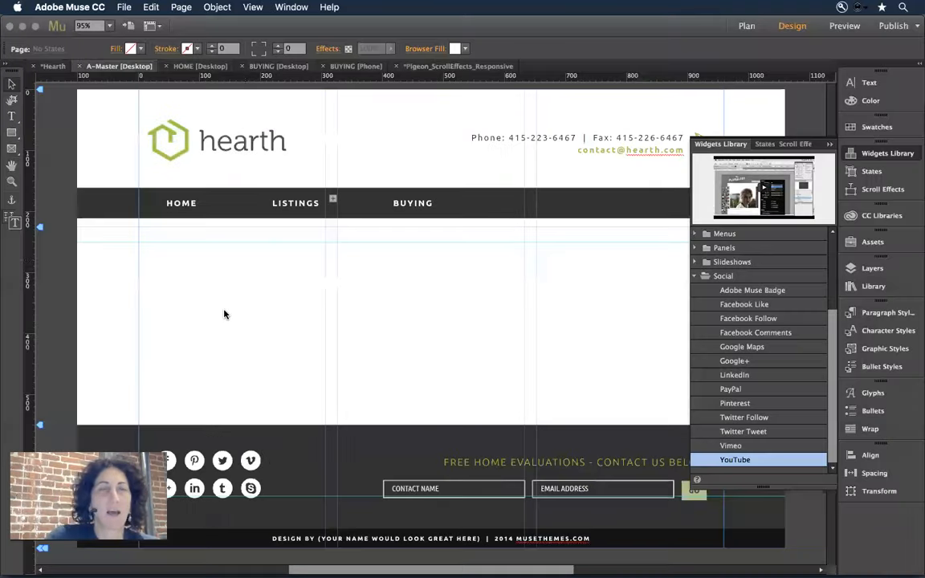
# Remove the fill and stroke from the LISTINGS trigger's Normal state, and check its Rollover and Active states
pyautogui.click(290, 205)
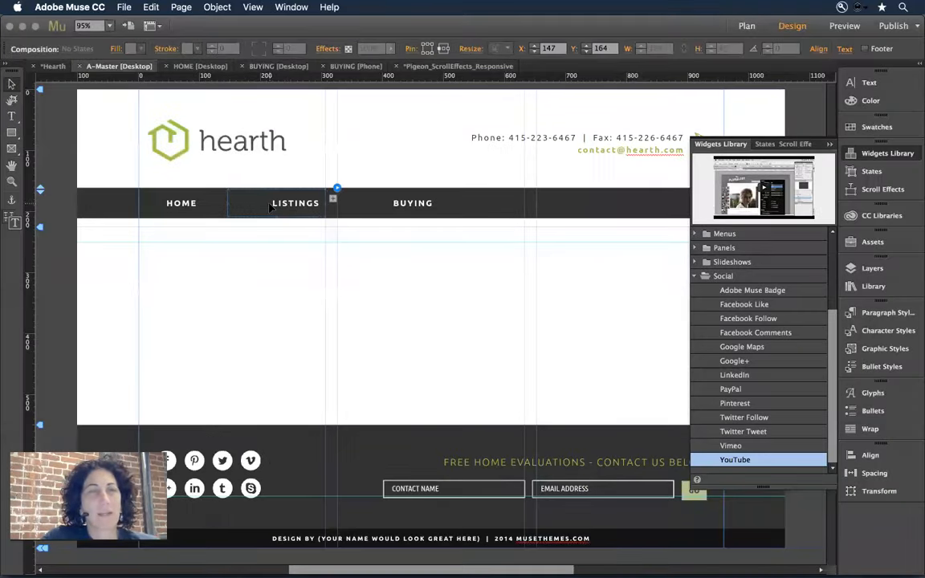
pyautogui.click(244, 191)
pyautogui.click(52, 49)
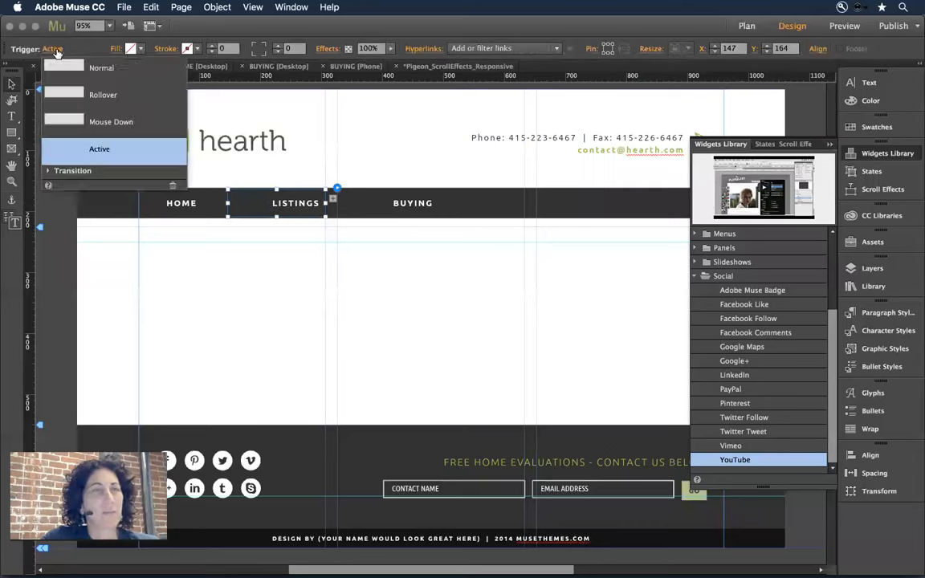
pyautogui.click(64, 69)
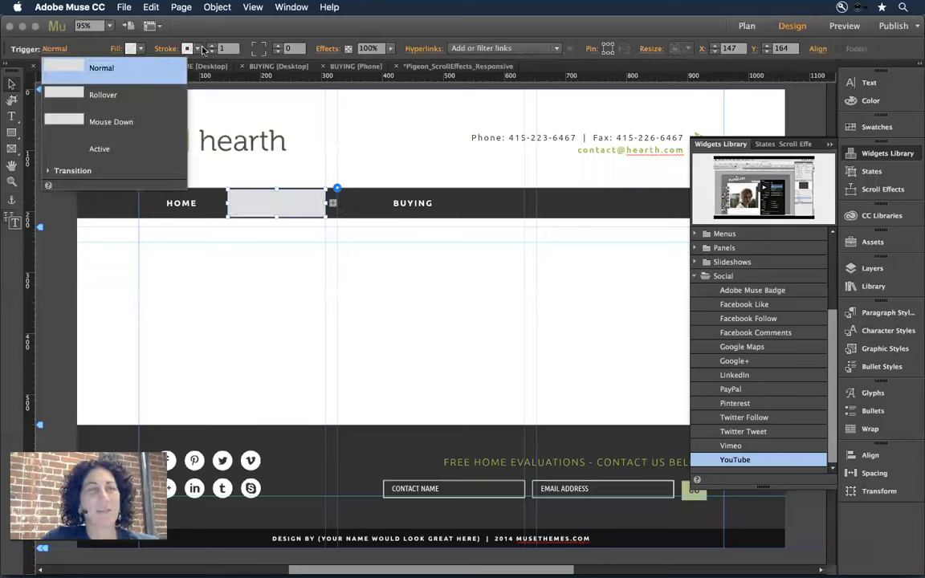
pyautogui.click(129, 49)
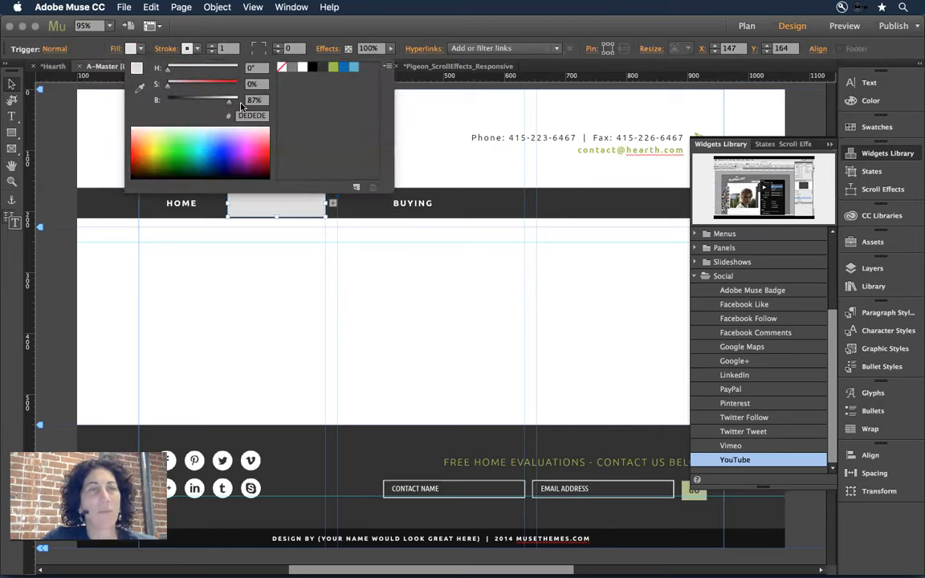
pyautogui.click(282, 68)
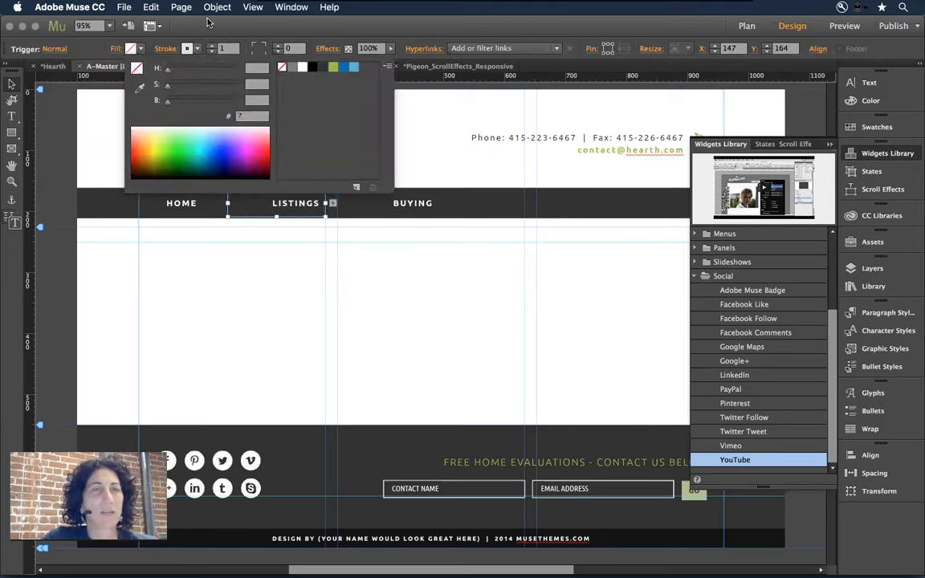
pyautogui.click(188, 49)
pyautogui.click(340, 68)
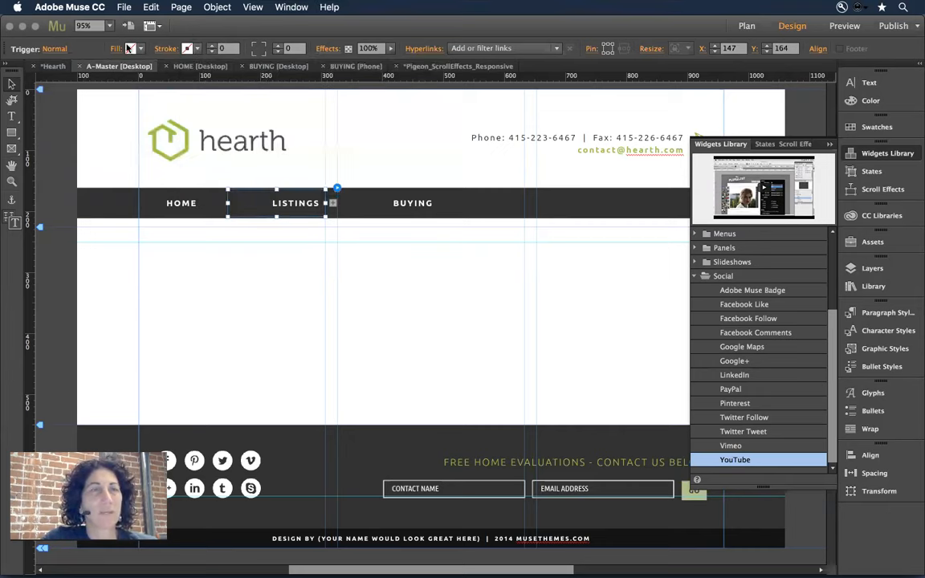
pyautogui.click(56, 50)
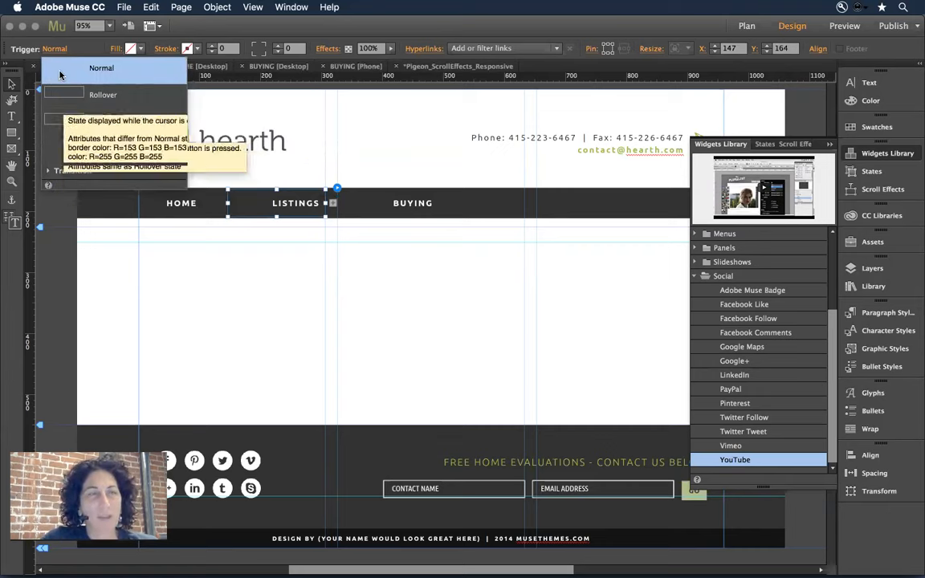
pyautogui.click(131, 100)
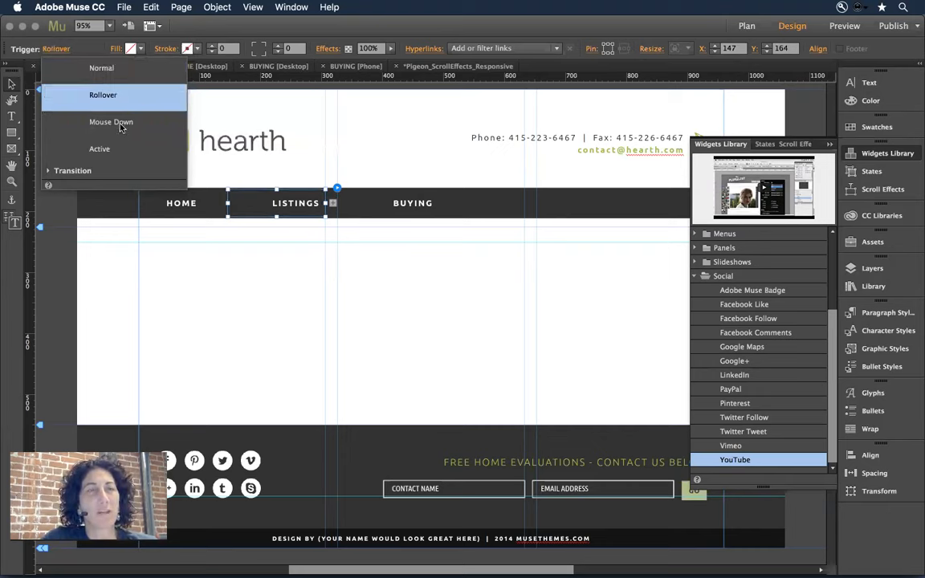
pyautogui.click(111, 149)
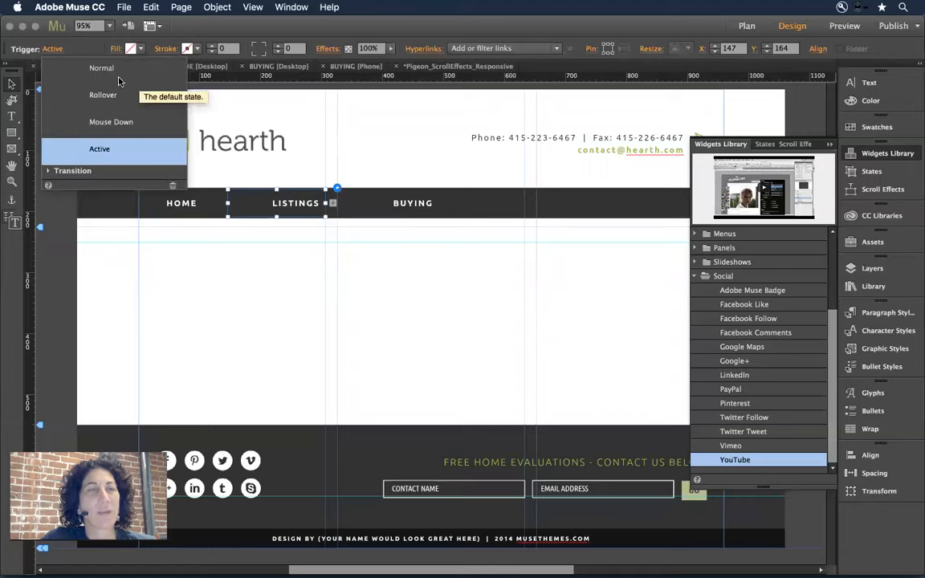
pyautogui.click(303, 134)
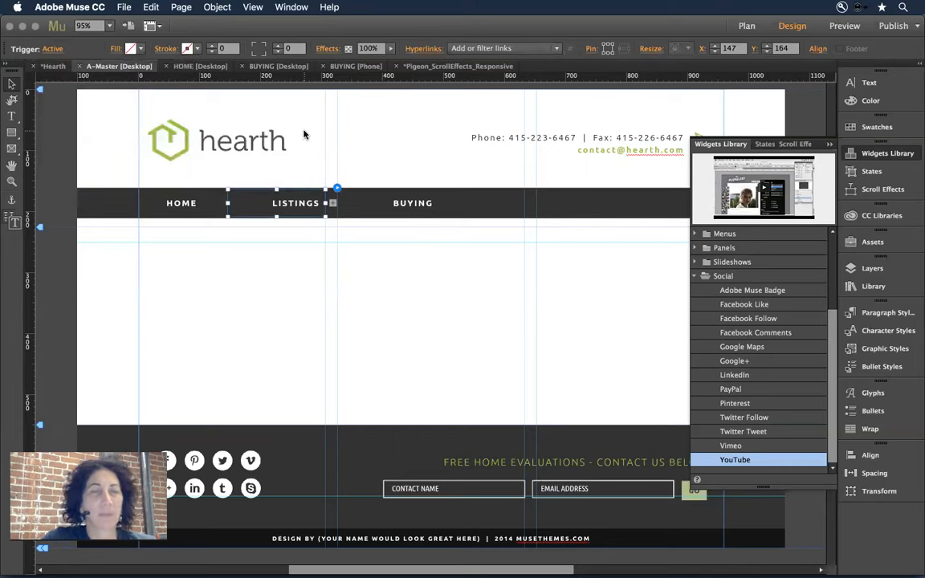
# Preview the A-Master page in Safari and check the drop-down shown when rolling over LISTINGS
pyautogui.press('super+shift+e')
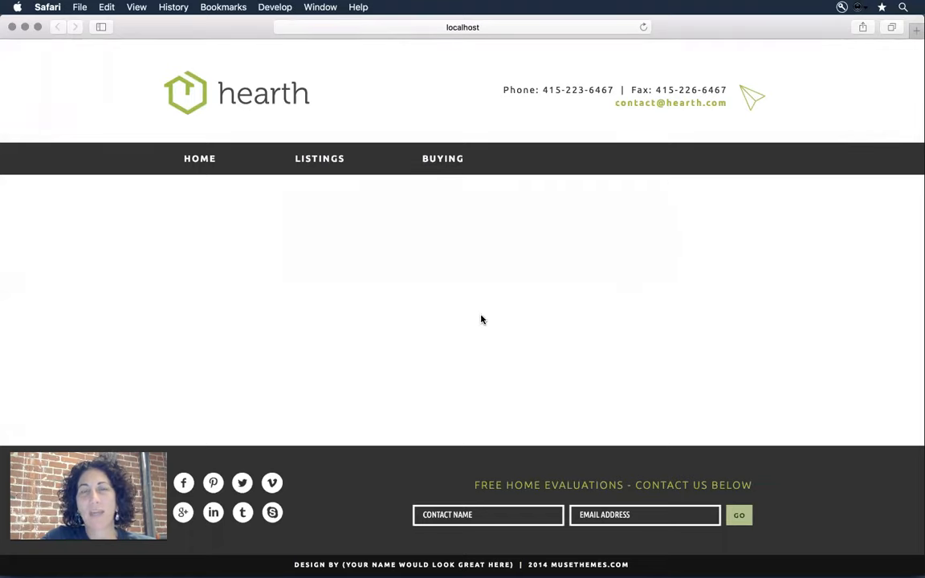
pyautogui.moveTo(325, 163)
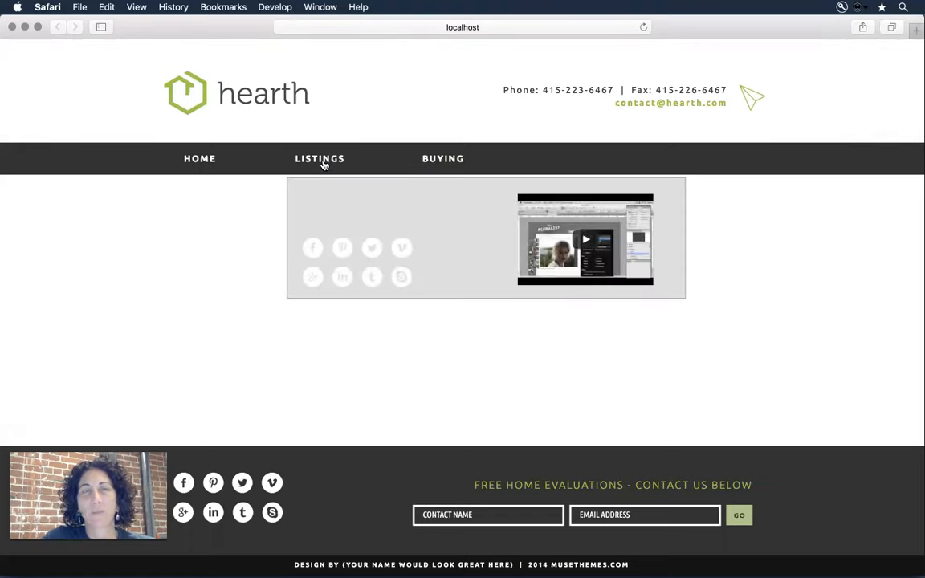
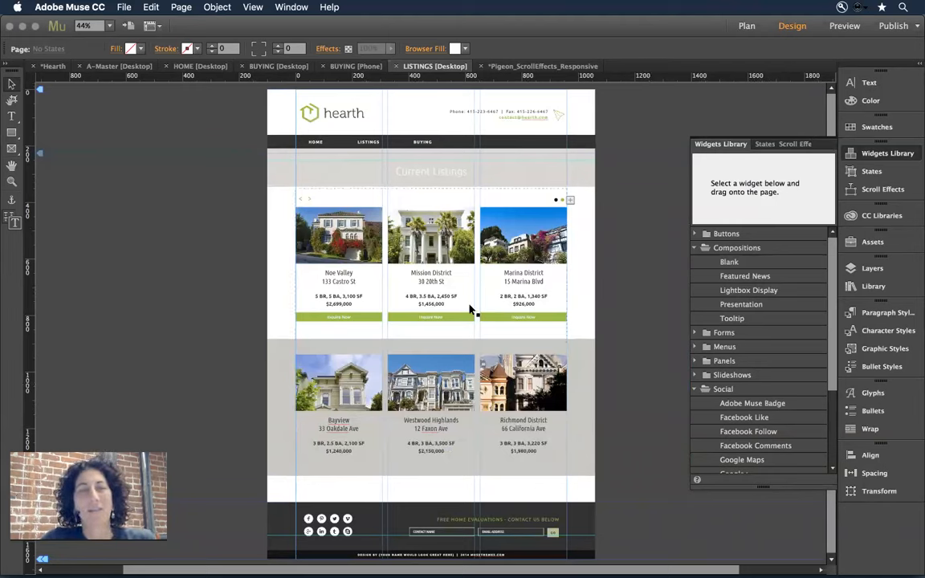
# Inspect the three property photos in the LISTINGS page's upper row and the composition that contains them
pyautogui.click(349, 244)
pyautogui.click(350, 245)
pyautogui.click(350, 244)
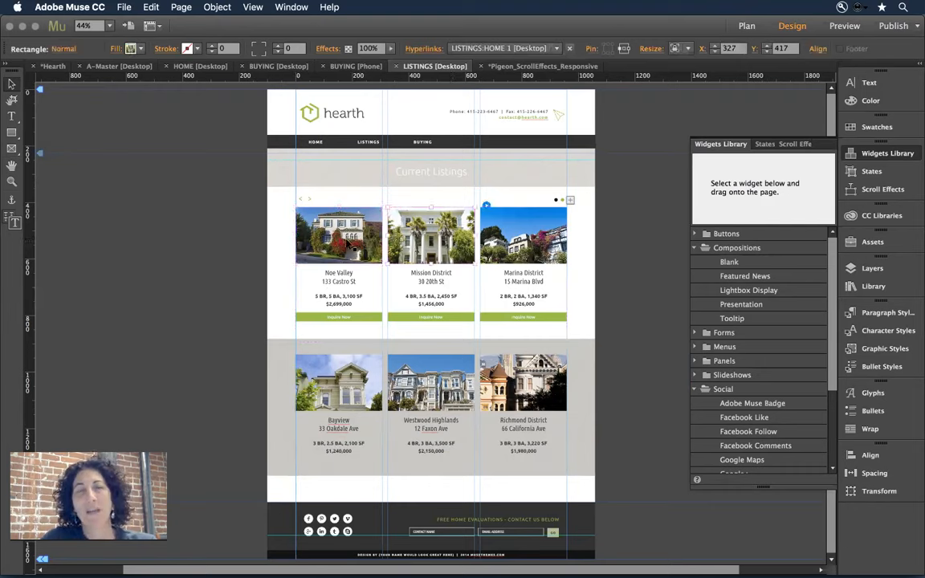
pyautogui.click(433, 241)
pyautogui.click(297, 227)
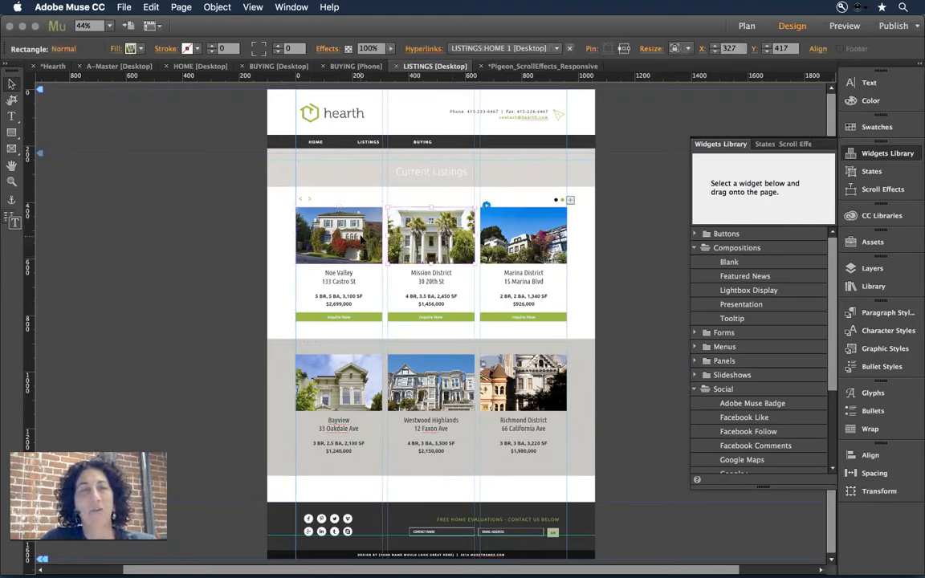
pyautogui.click(539, 233)
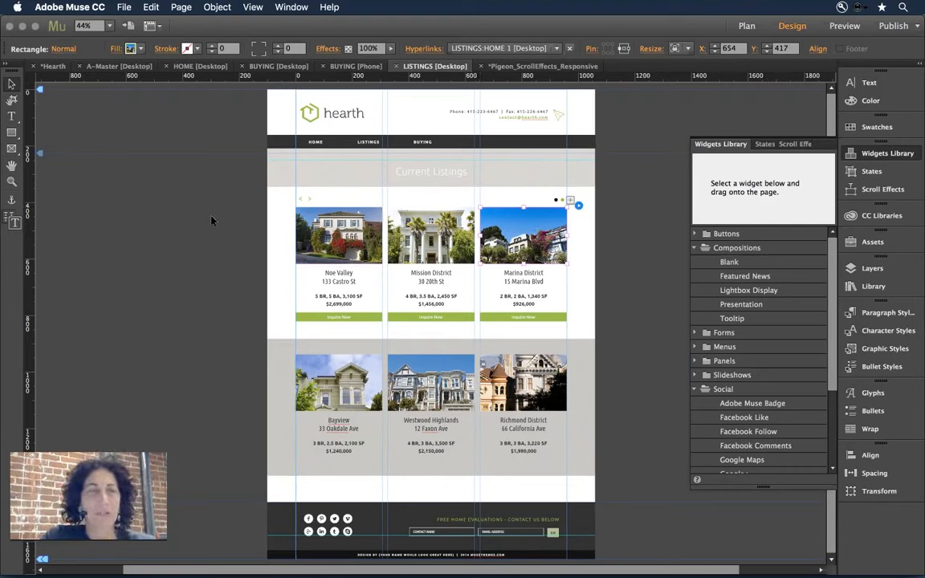
pyautogui.click(279, 237)
pyautogui.click(338, 228)
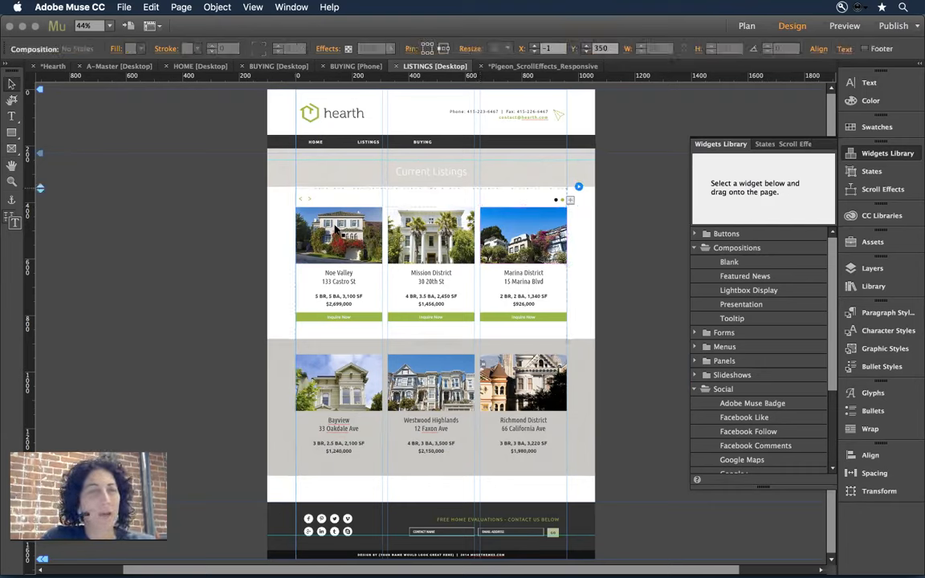
pyautogui.click(148, 250)
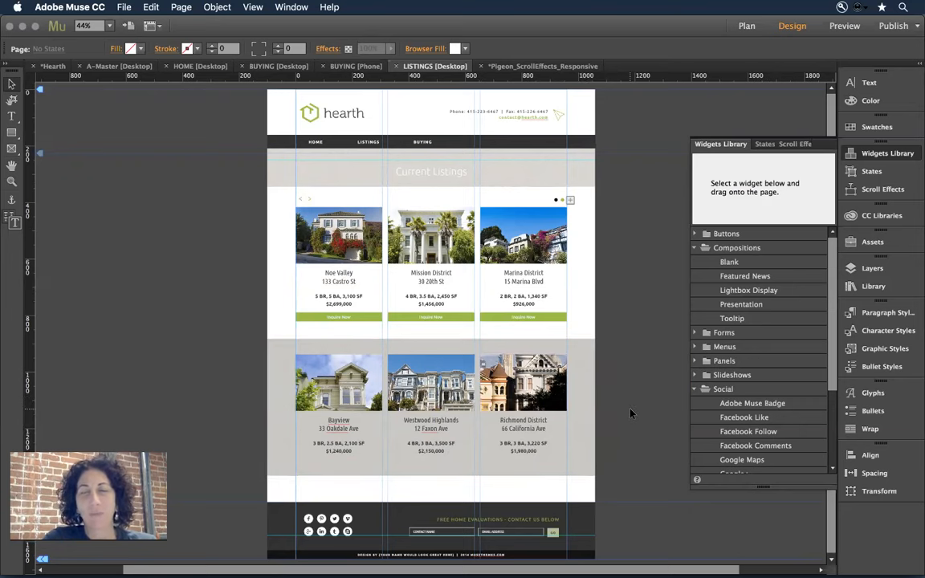
pyautogui.press('super+equal')
pyautogui.press('super+equal')
pyautogui.press('super+equal')
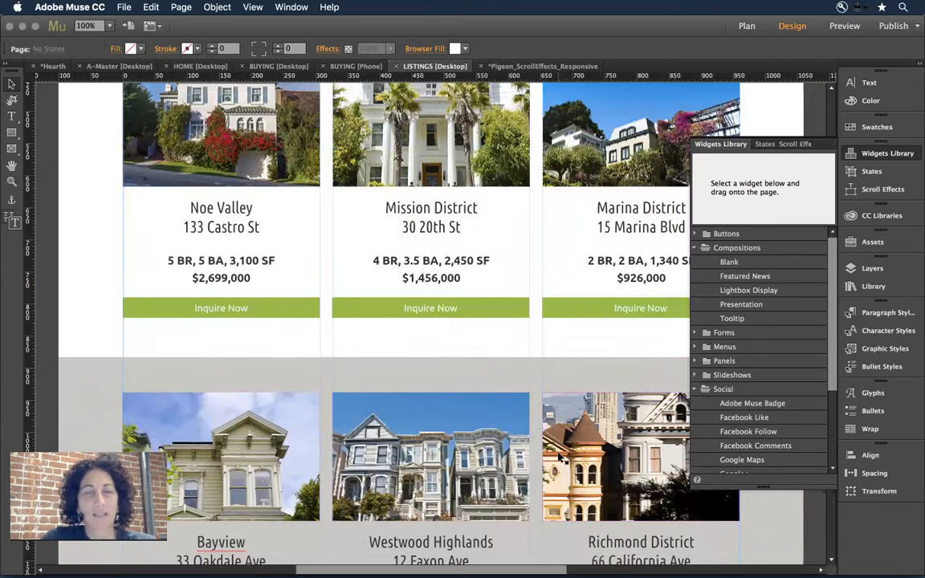
pyautogui.press('super+minus')
pyautogui.press('super+minus')
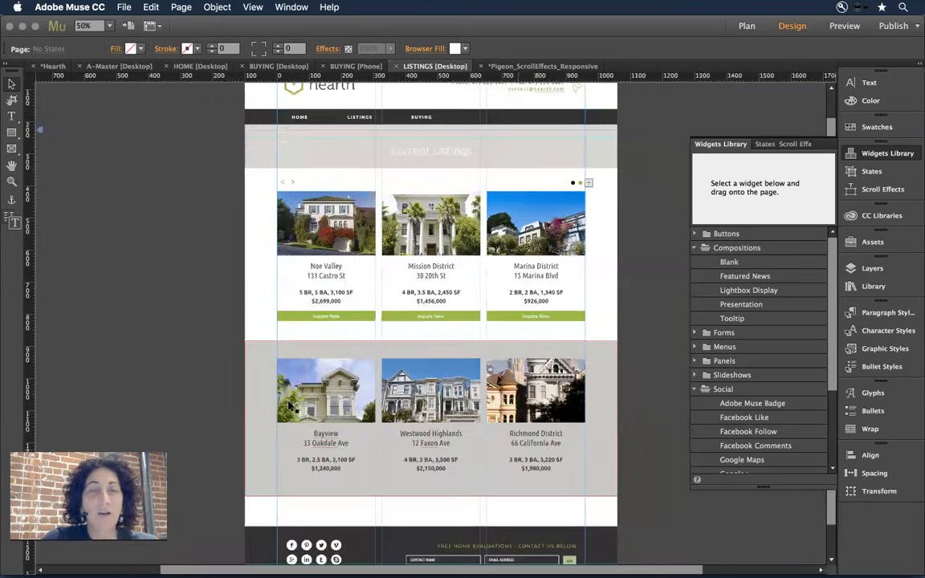
pyautogui.moveTo(557, 464); pyautogui.dragTo(669, 470)
pyautogui.press('super+minus')
pyautogui.press('super+minus')
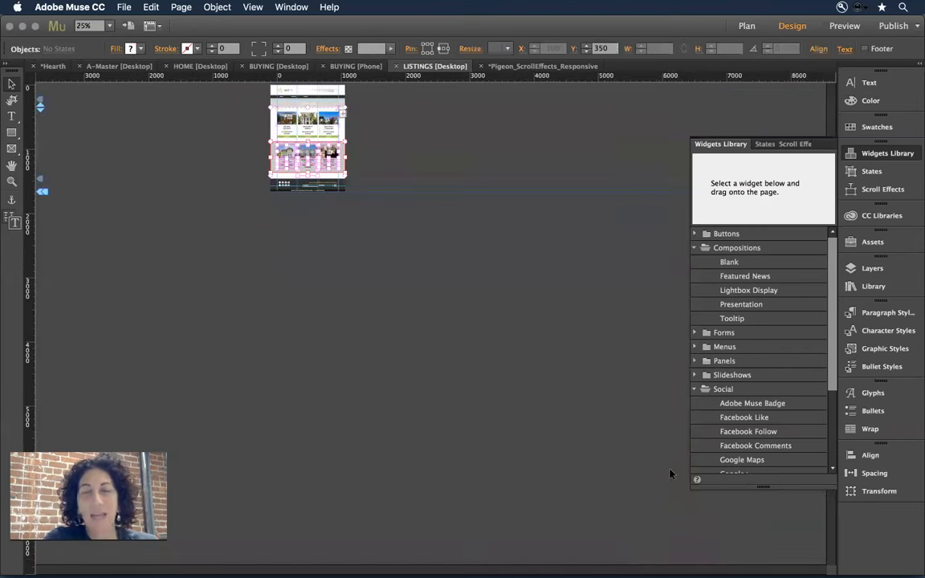
pyautogui.press('super+equal')
pyautogui.press('super+equal')
pyautogui.press('super+equal')
pyautogui.press('super+equal')
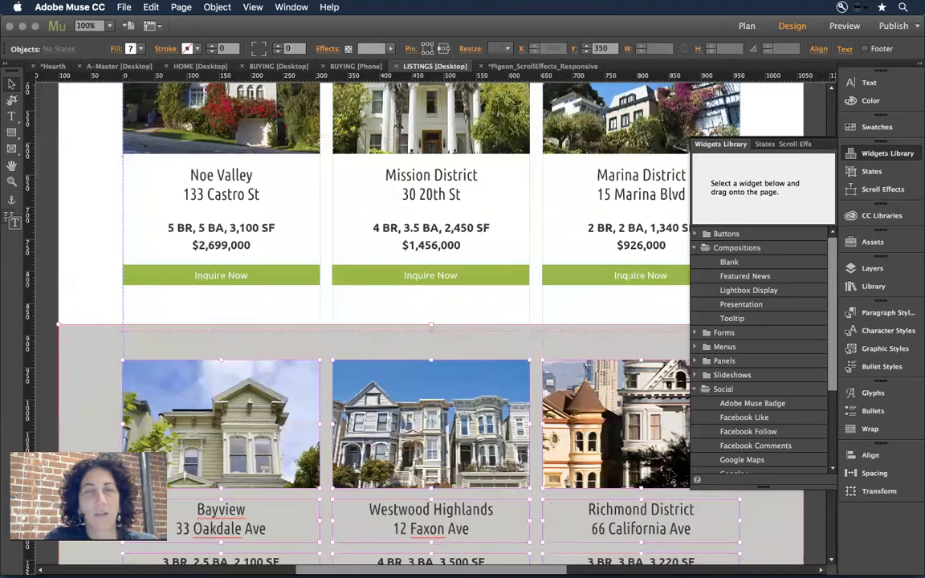
pyautogui.press('super+equal')
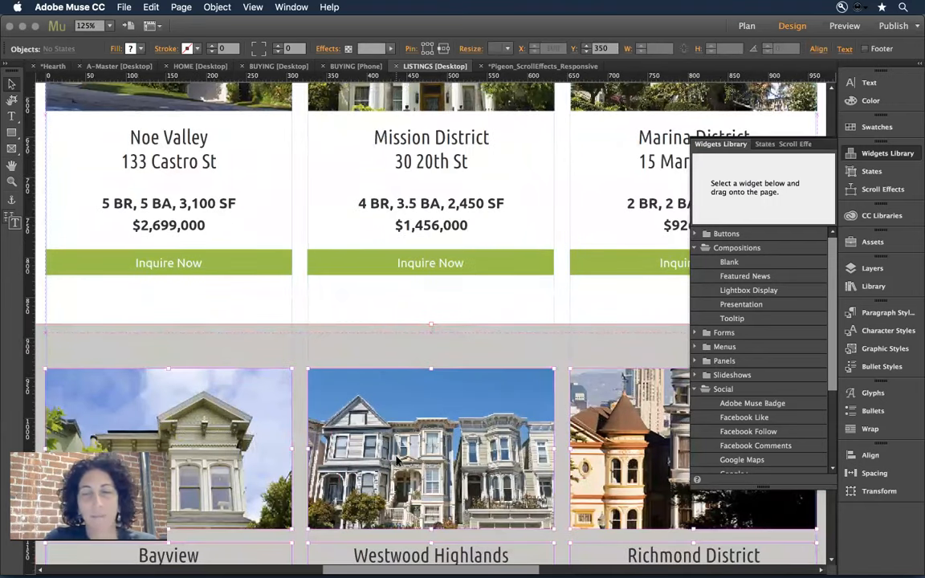
pyautogui.press('super+0')
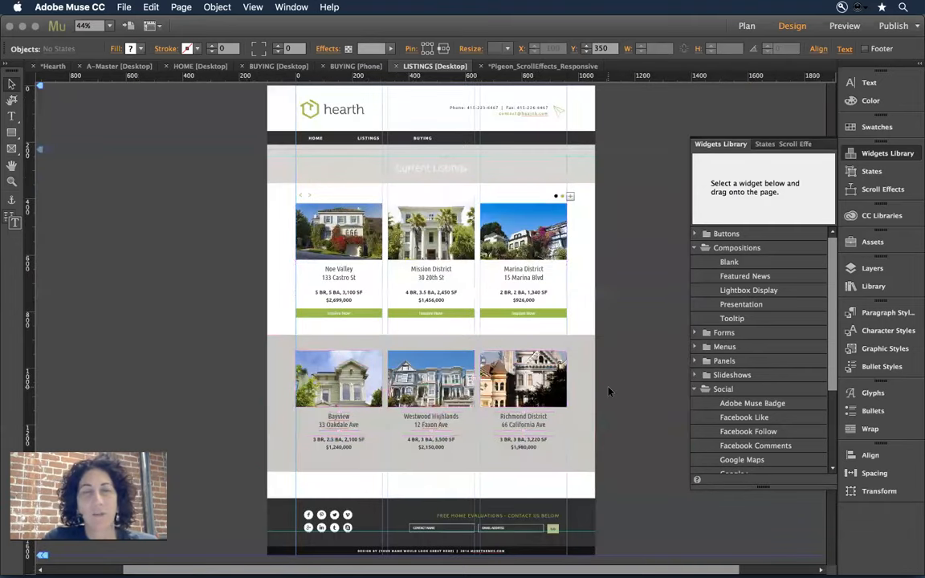
pyautogui.press('super+equal')
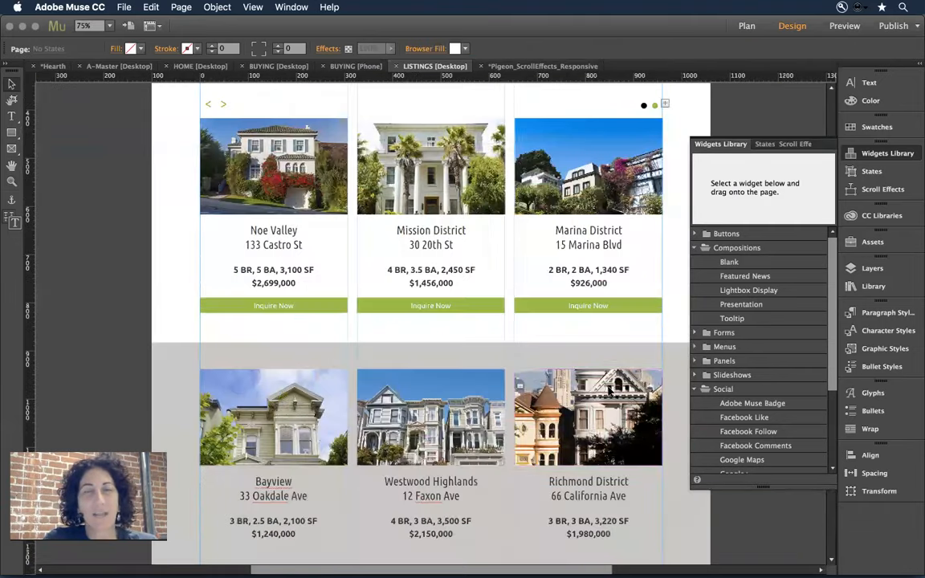
pyautogui.press('super+equal')
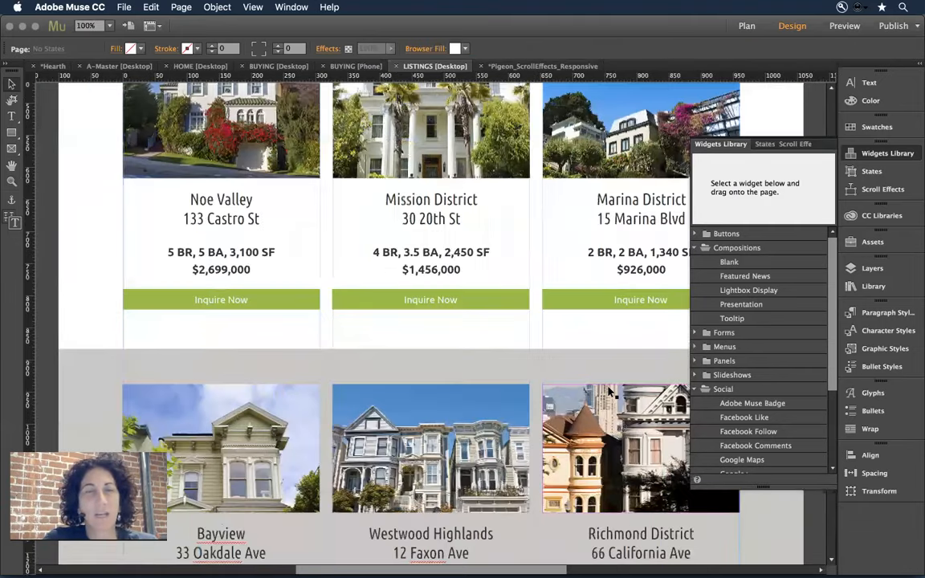
# Move the grey band behind the second listings row, together with everything below it, up to Y 875 using the Vertical Move Handle
pyautogui.click(393, 372)
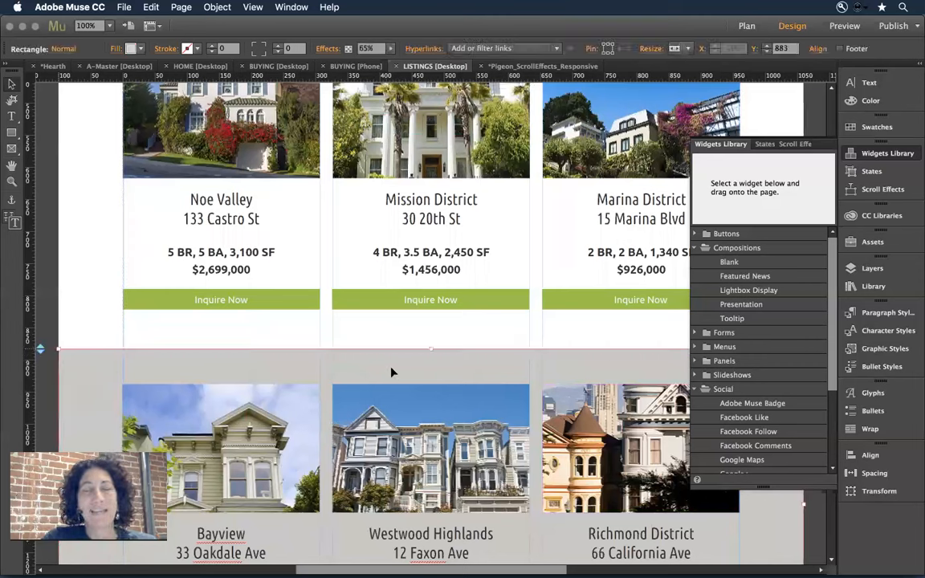
pyautogui.click(324, 343)
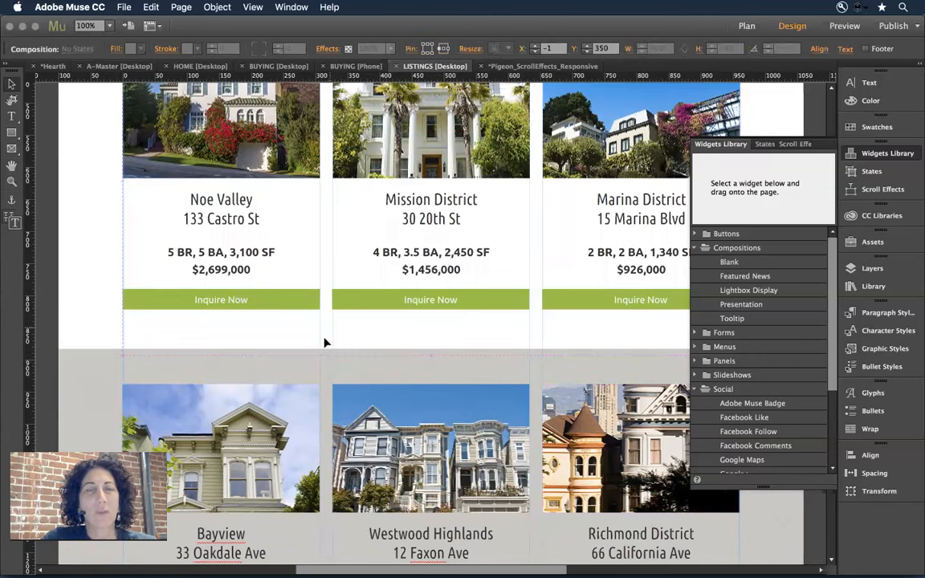
pyautogui.click(243, 367)
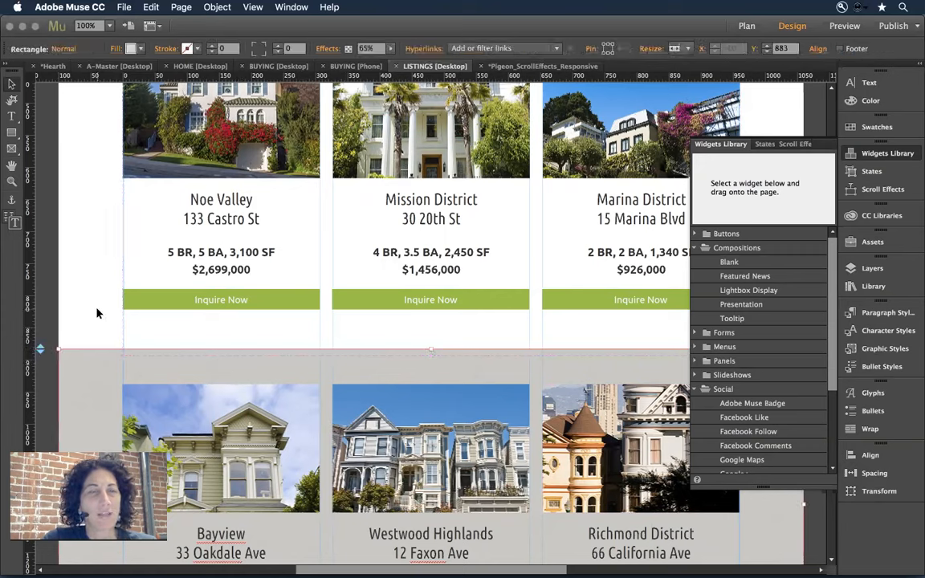
pyautogui.click(96, 313)
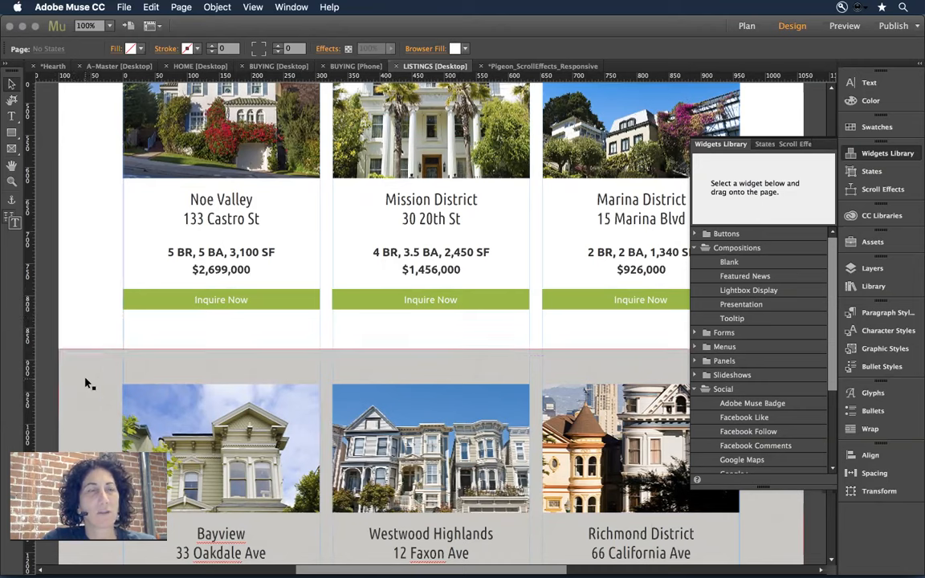
pyautogui.click(88, 384)
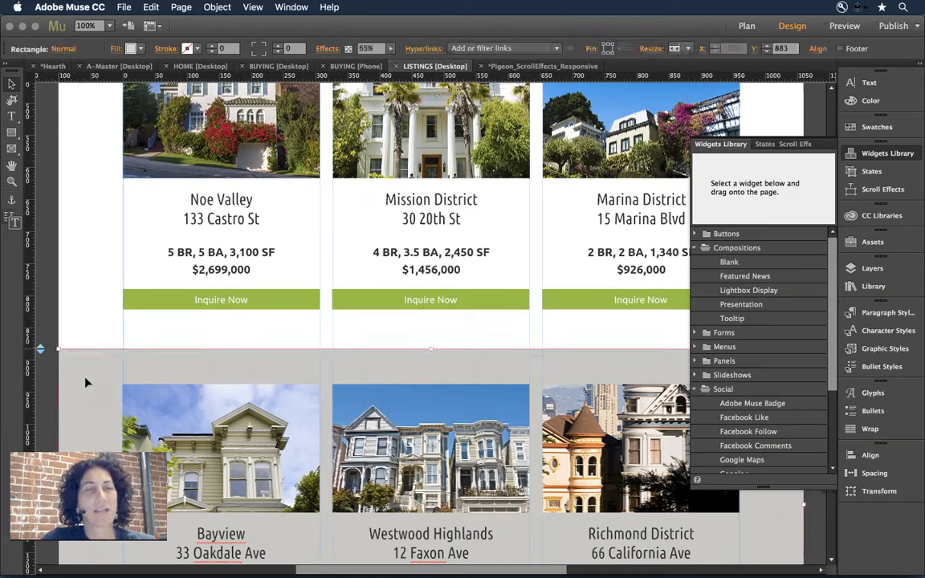
pyautogui.moveTo(40, 349)
pyautogui.mouseDown()
pyautogui.moveTo(40, 338)
pyautogui.moveTo(38, 399)
pyautogui.moveTo(40, 344)
pyautogui.mouseUp()
pyautogui.click(82, 319)
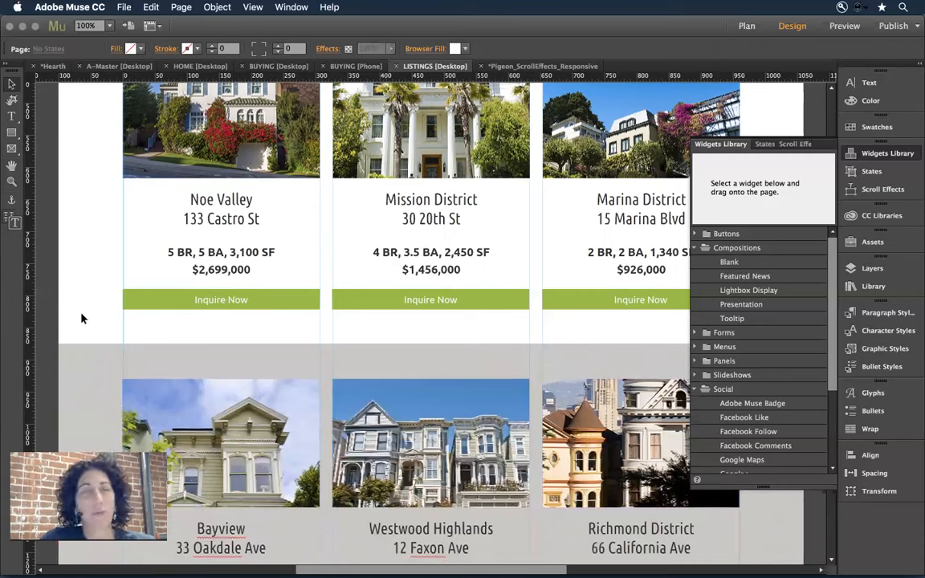
# Select the grey band and all content below it through the Vertical Move Handle, and review the commands available for that selection
pyautogui.click(177, 366)
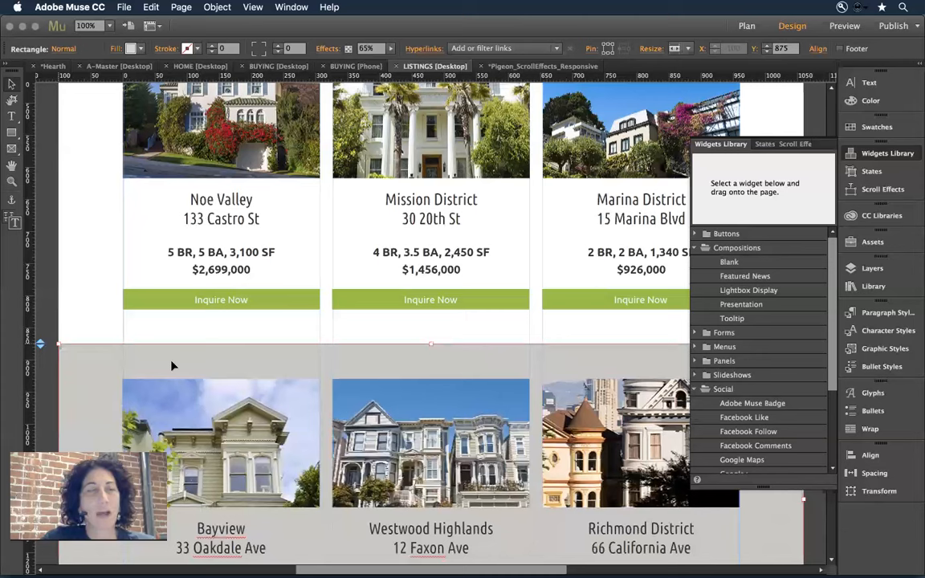
pyautogui.click(40, 344)
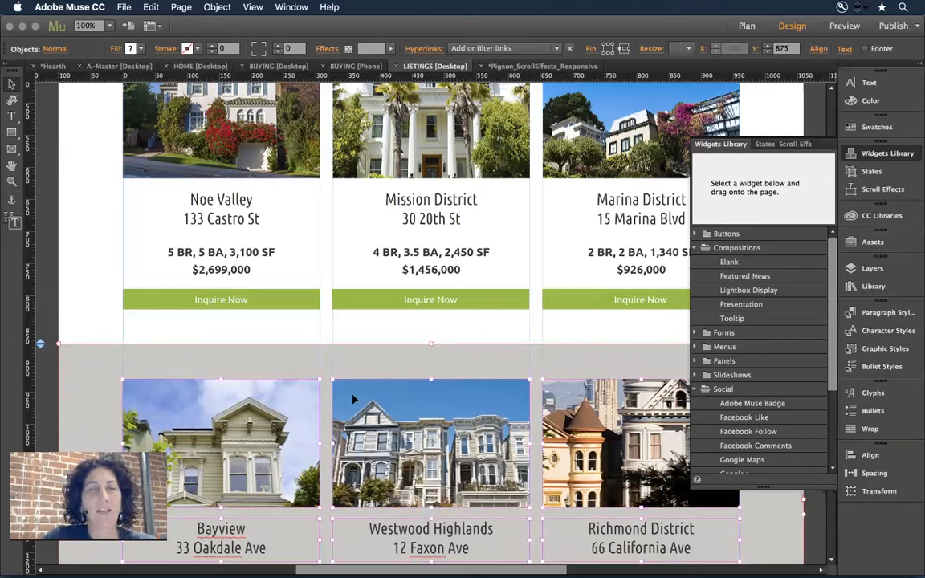
pyautogui.rightClick(362, 363)
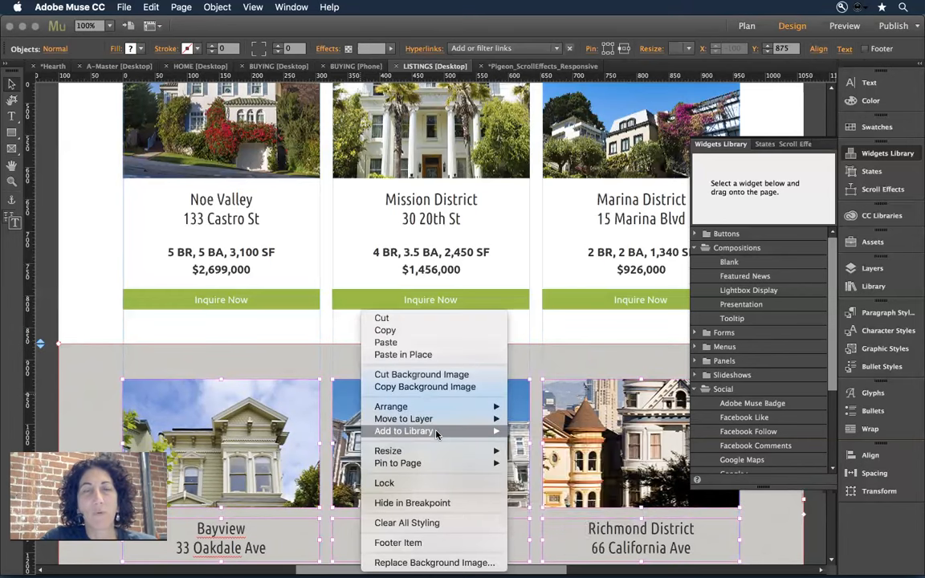
pyautogui.moveTo(439, 425)
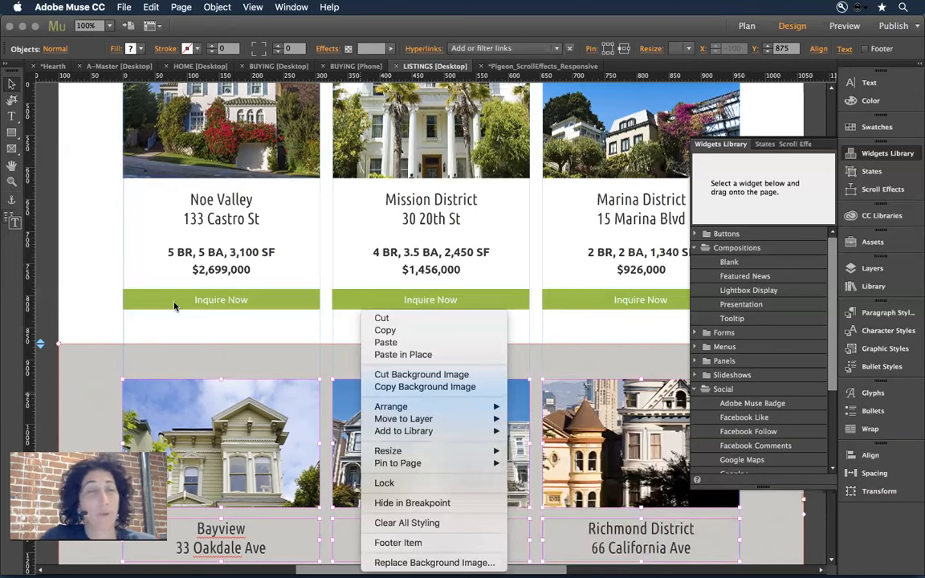
pyautogui.click(117, 331)
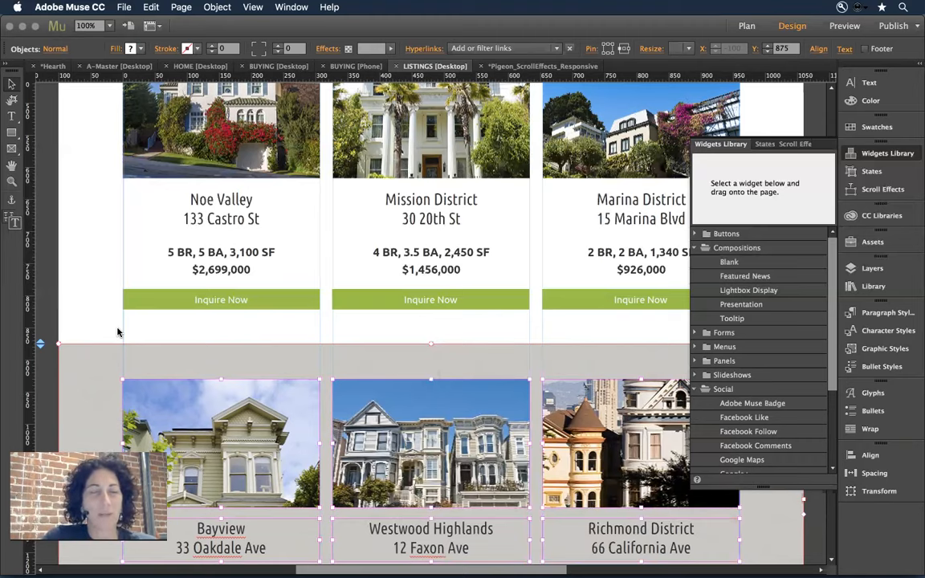
pyautogui.press('super+Tab')
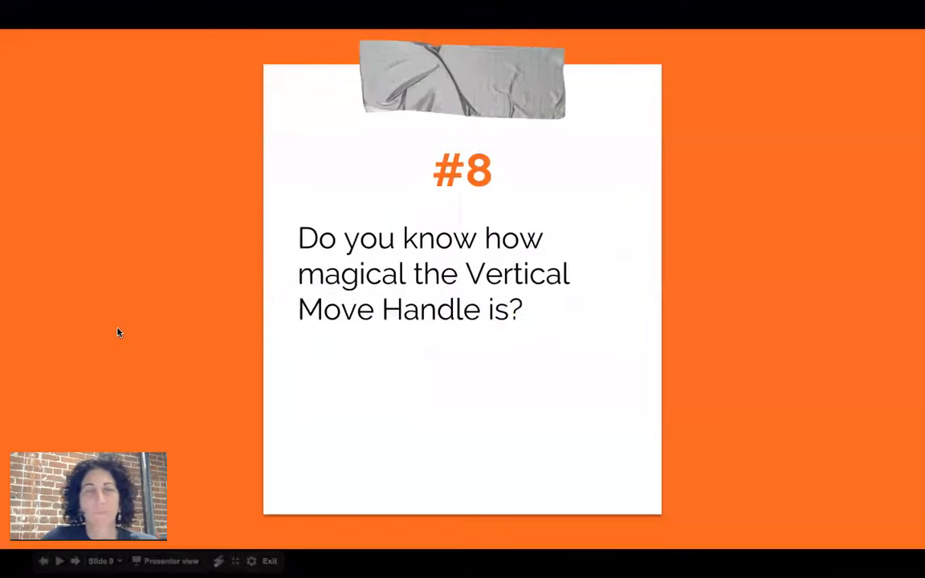
pyautogui.press('Right')
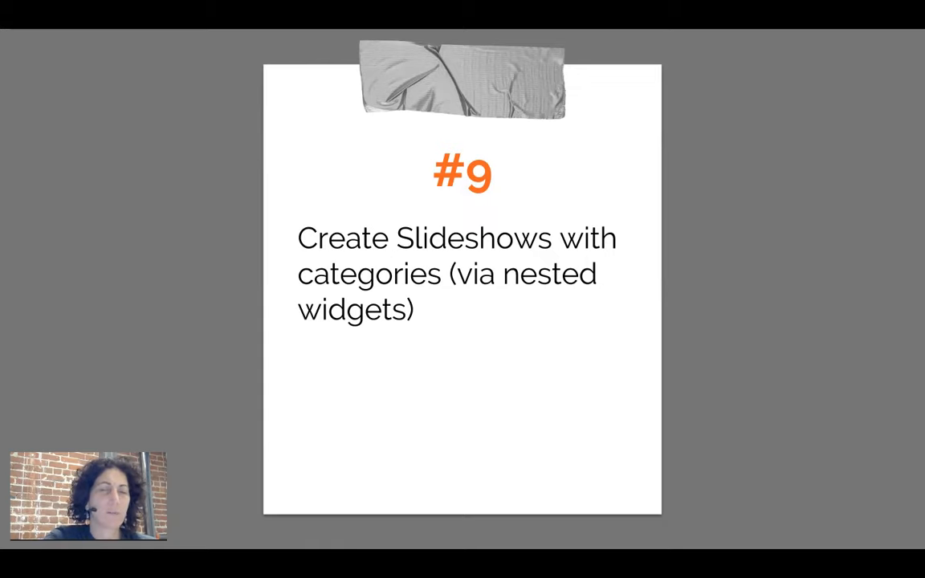
pyautogui.press('super+Tab')
pyautogui.press('super+Tab')
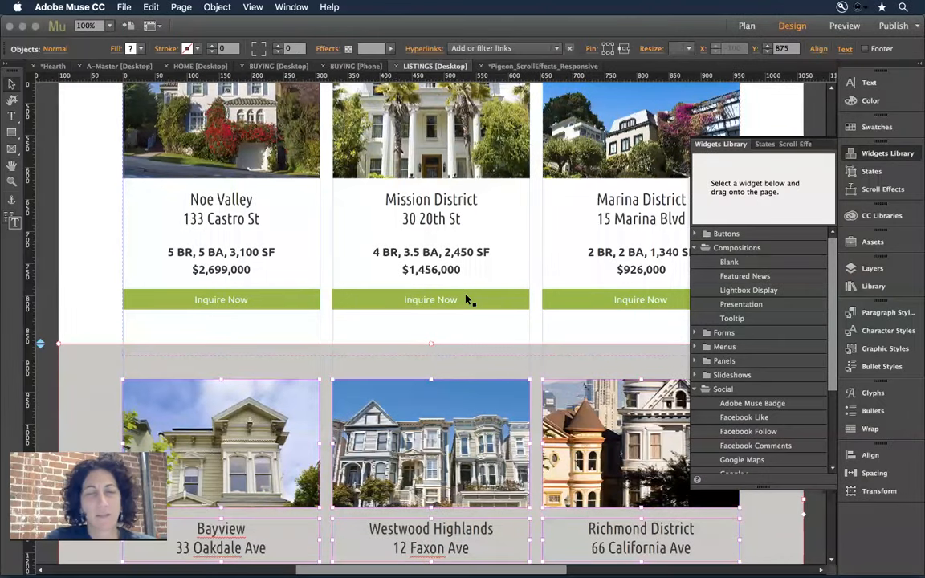
# Deselect the LISTINGS page content and open the desktop HOME 1 page from the site plan
pyautogui.press('super+minus')
pyautogui.press('super+minus')
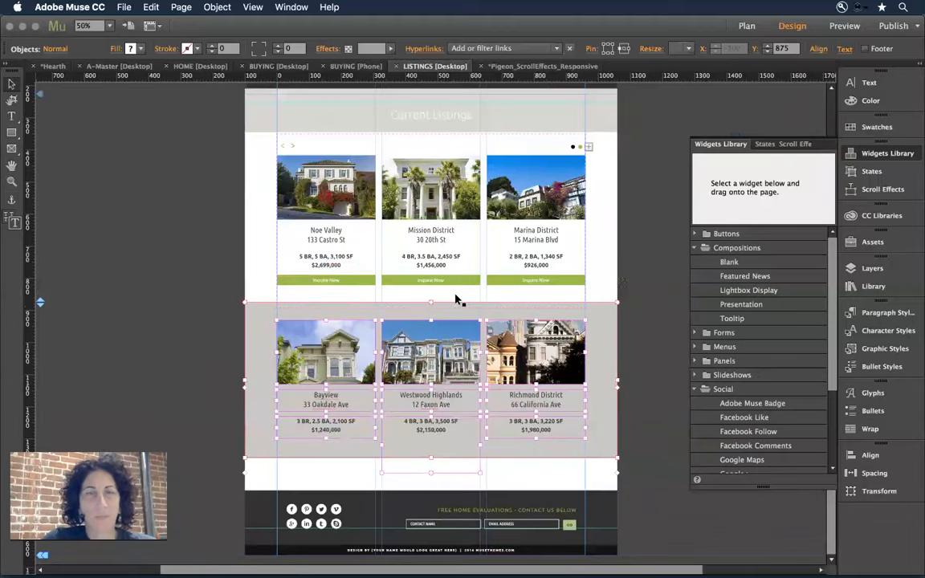
pyautogui.click(126, 258)
pyautogui.scroll(1, 161, 305)
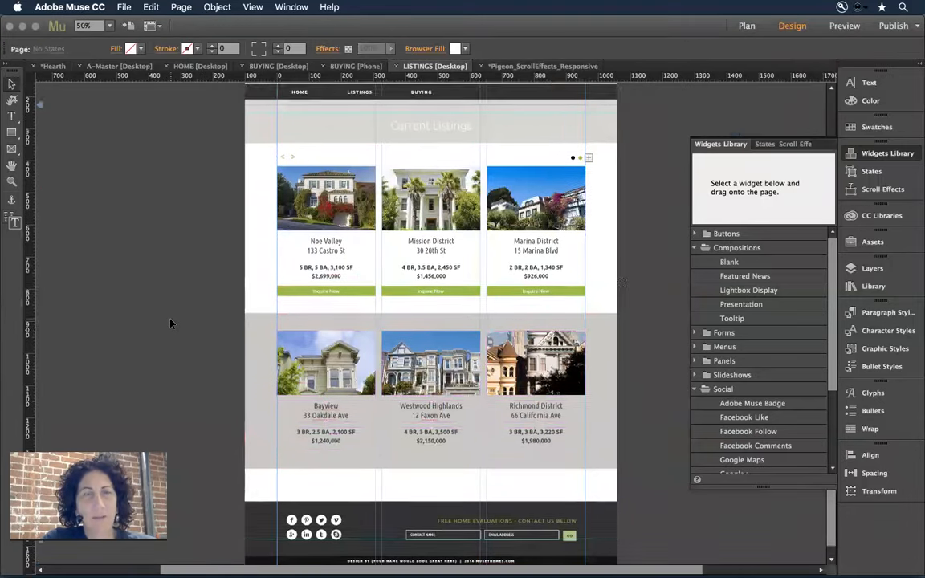
pyautogui.scroll(3, 170, 324)
pyautogui.press('super+j')
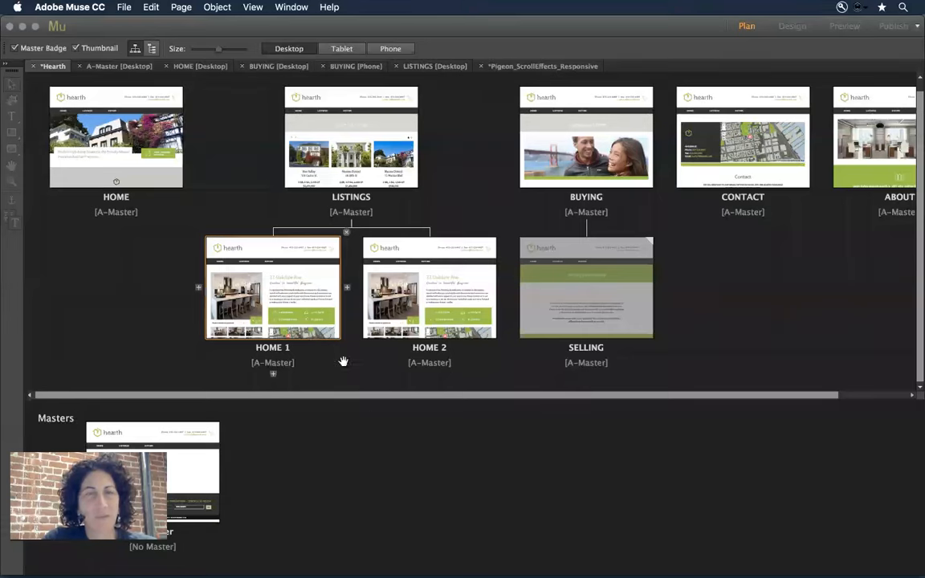
pyautogui.doubleClick(289, 294)
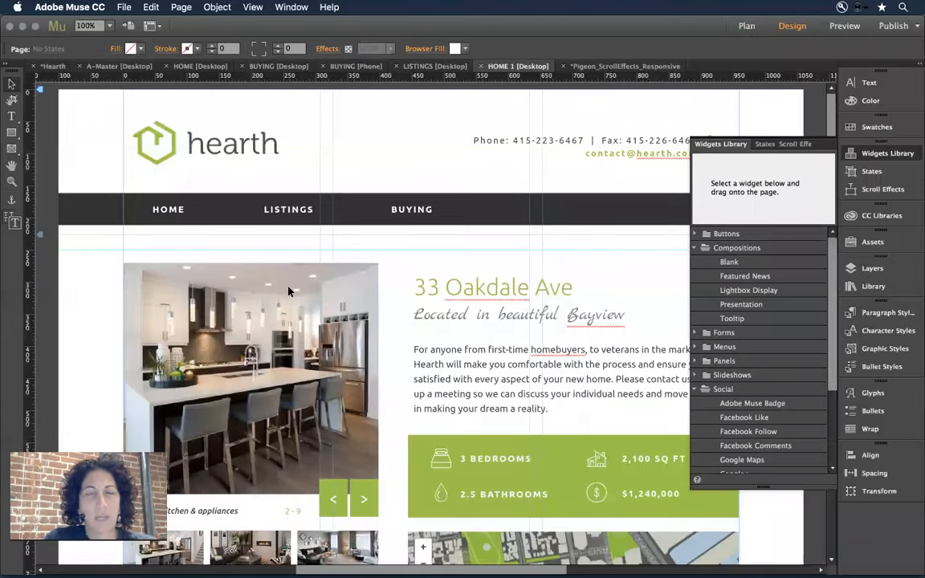
pyautogui.press('super+minus')
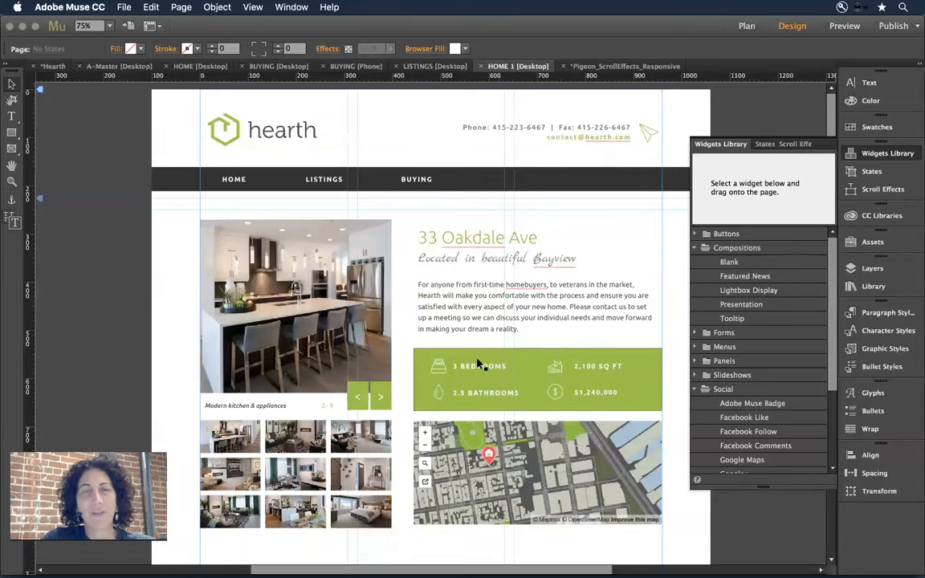
pyautogui.click(385, 402)
pyautogui.click(385, 402)
pyautogui.click(384, 403)
pyautogui.click(384, 402)
pyautogui.click(384, 402)
pyautogui.click(63, 274)
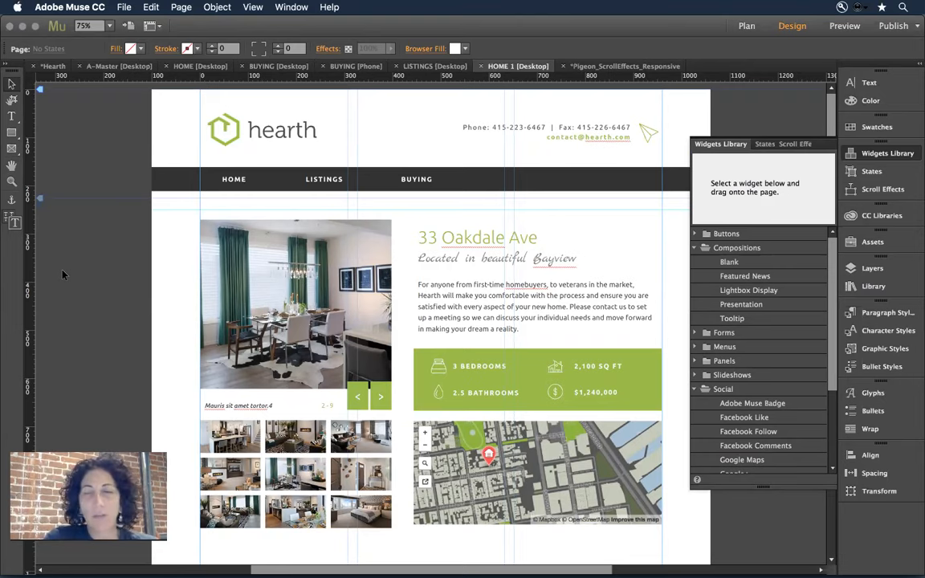
# Move the slideshow, property description, green details box and map off the page onto the pasteboard, at X 1090, Y 284
pyautogui.press('super+minus')
pyautogui.moveTo(206, 182); pyautogui.dragTo(585, 369)
pyautogui.moveTo(319, 212); pyautogui.dragTo(668, 216)
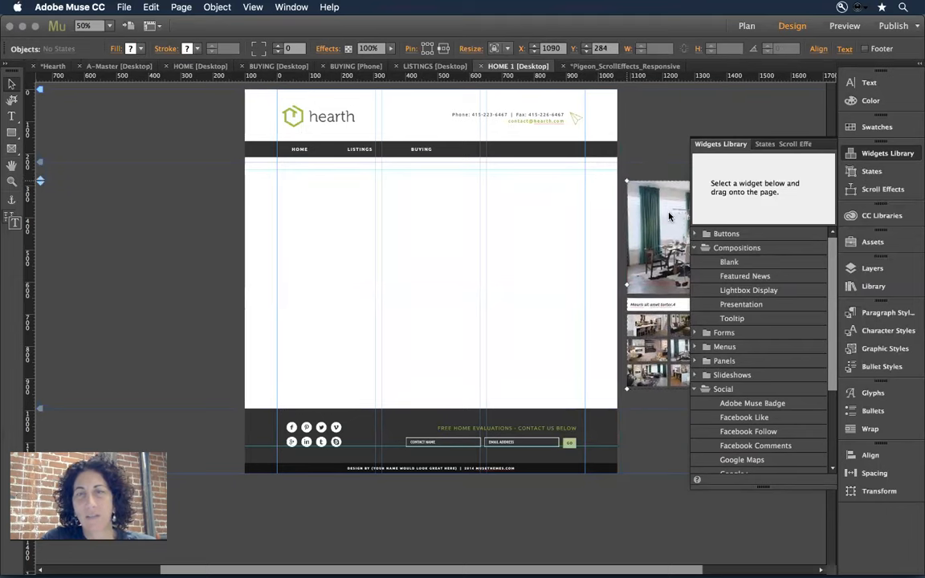
pyautogui.click(652, 114)
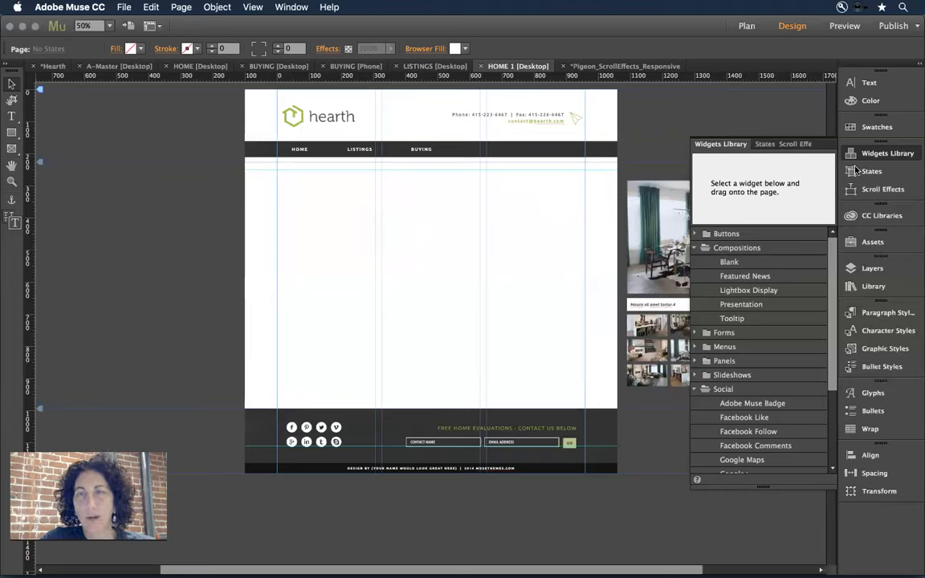
# Place a Blank composition widget in the empty content area at X -14, Y 326, and clear its styling and widget contents
pyautogui.moveTo(737, 266); pyautogui.dragTo(273, 194)
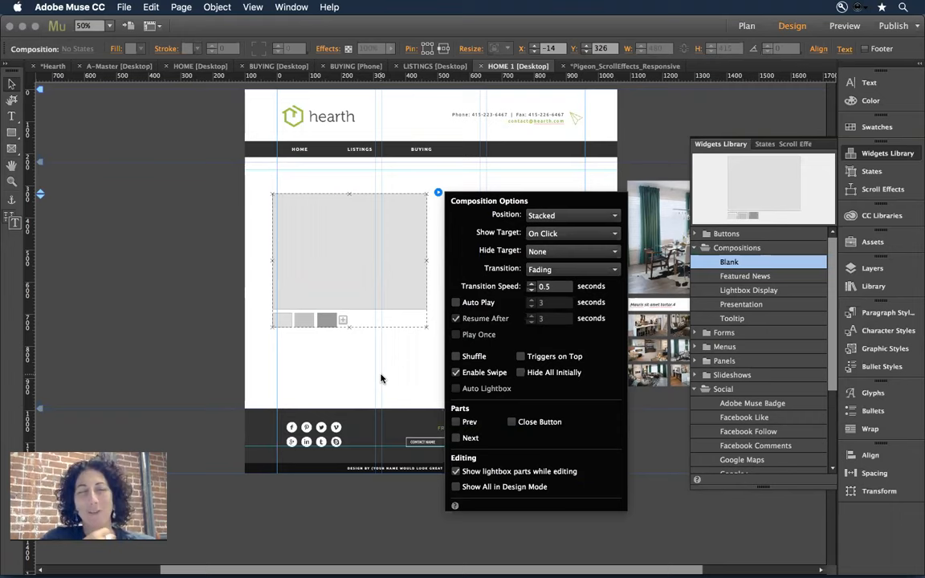
pyautogui.rightClick(318, 249)
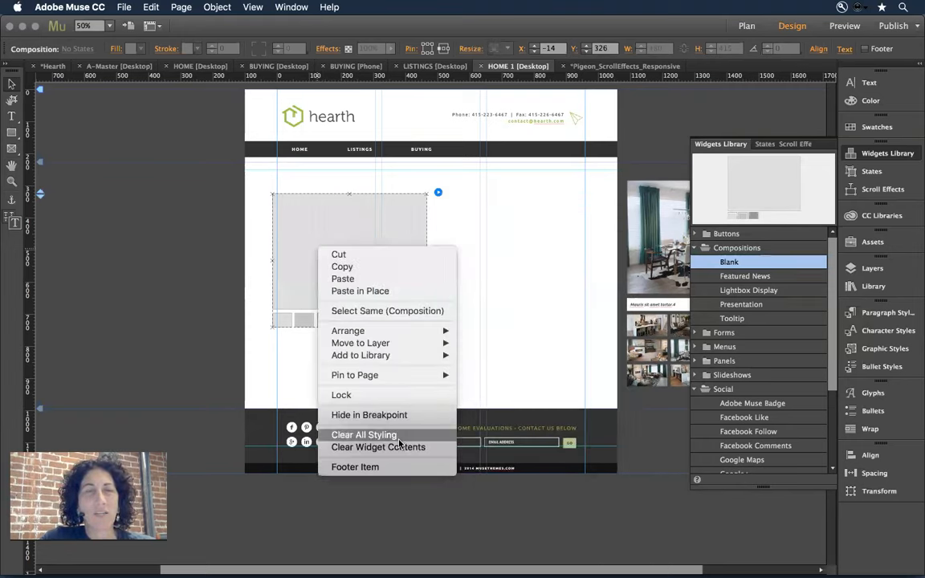
pyautogui.click(397, 436)
pyautogui.rightClick(331, 271)
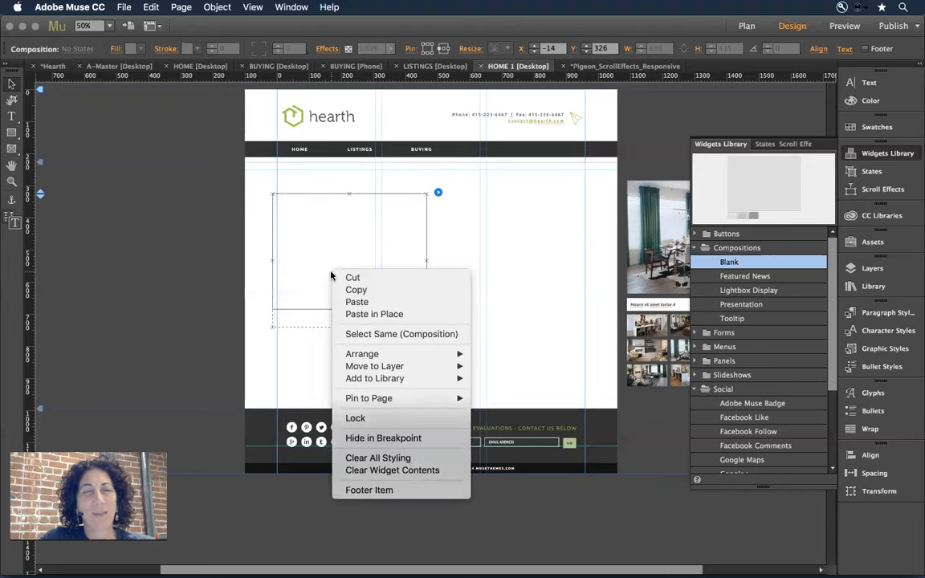
pyautogui.click(408, 470)
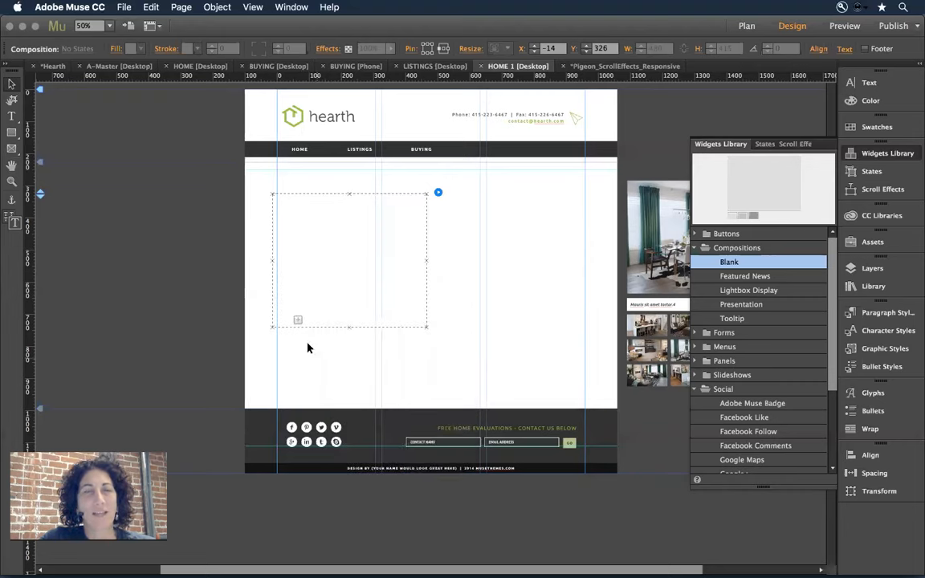
# Deselect the emptied composition and show frame edges on the page
pyautogui.click(281, 324)
pyautogui.click(180, 266)
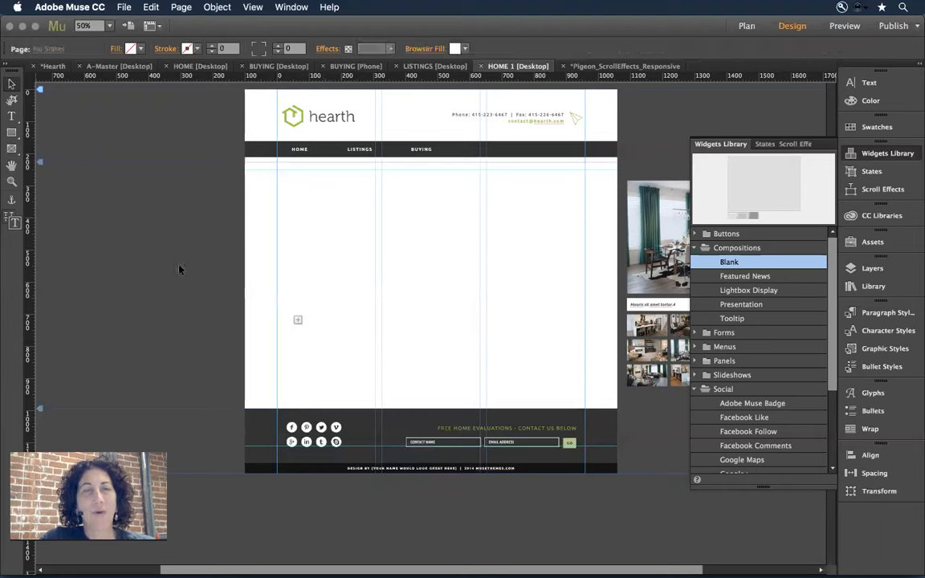
pyautogui.click(253, 7)
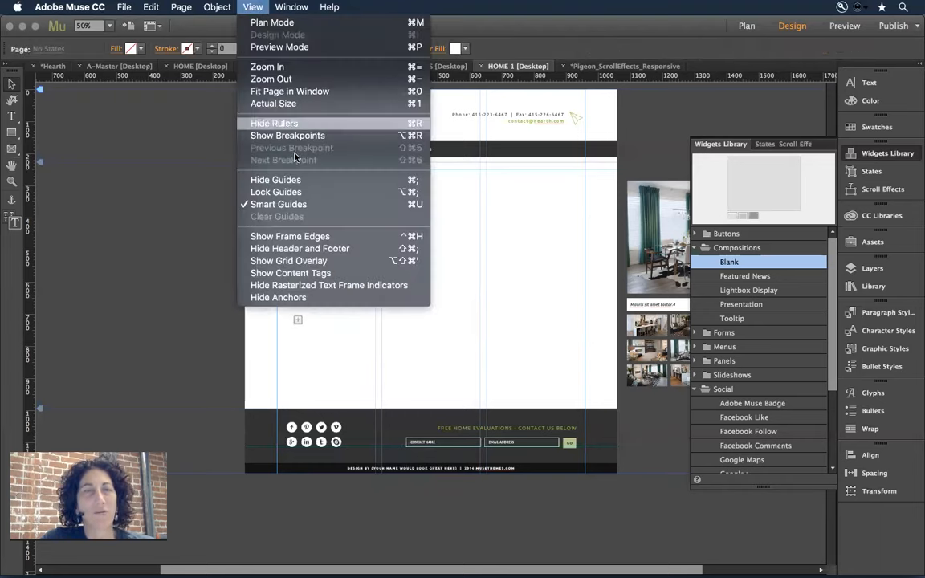
pyautogui.click(305, 238)
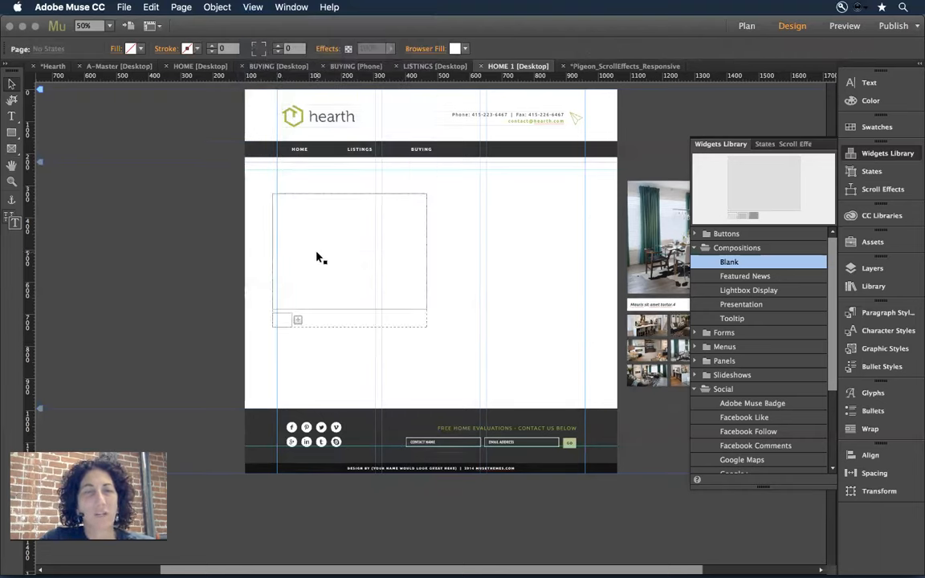
# Place the composition's trigger above its target at X -59, Y 254, and enlarge both, stretching the target across the content area
pyautogui.click(322, 253)
pyautogui.moveTo(322, 255); pyautogui.dragTo(326, 277)
pyautogui.click(284, 341)
pyautogui.moveTo(285, 341); pyautogui.dragTo(289, 198)
pyautogui.click(315, 254)
pyautogui.moveTo(315, 255); pyautogui.dragTo(296, 242)
pyautogui.moveTo(412, 316); pyautogui.dragTo(606, 404)
pyautogui.click(281, 187)
pyautogui.moveTo(281, 187)
pyautogui.mouseDown()
pyautogui.moveTo(262, 178)
pyautogui.moveTo(303, 198)
pyautogui.moveTo(297, 193)
pyautogui.mouseUp()
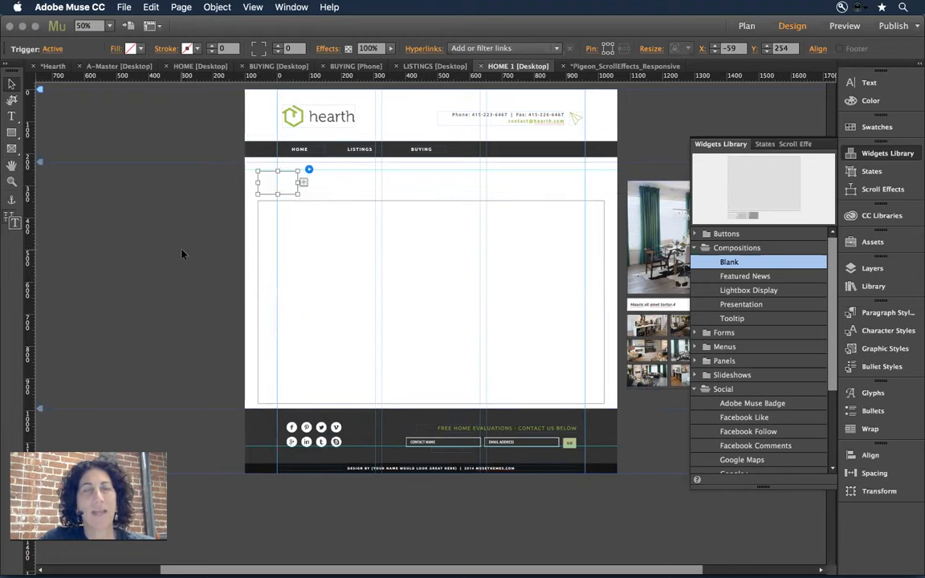
# Move all the property content from the pasteboard into the composition's target area, at X -18, Y 384
pyautogui.click(313, 245)
pyautogui.press('super+minus')
pyautogui.moveTo(658, 126); pyautogui.dragTo(475, 257)
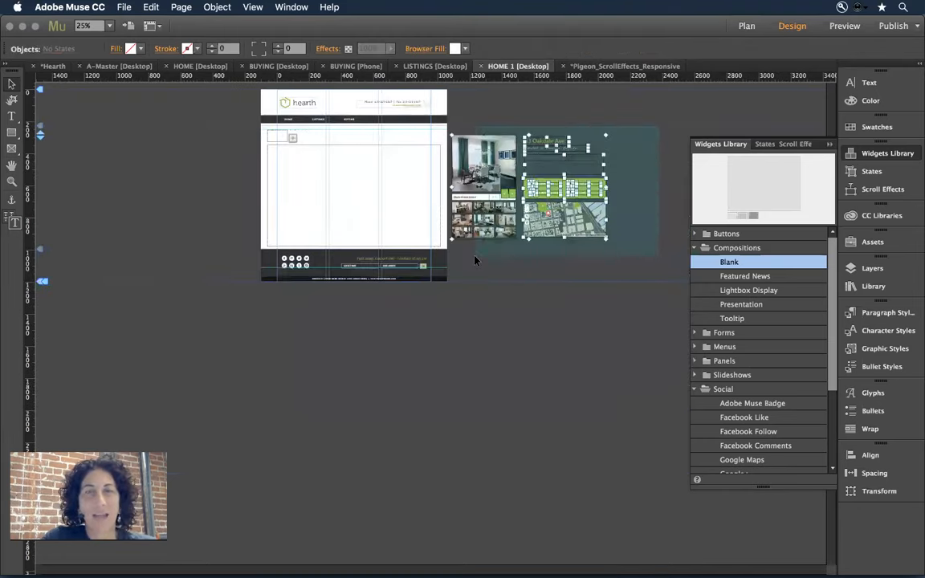
pyautogui.moveTo(471, 150); pyautogui.dragTo(294, 166)
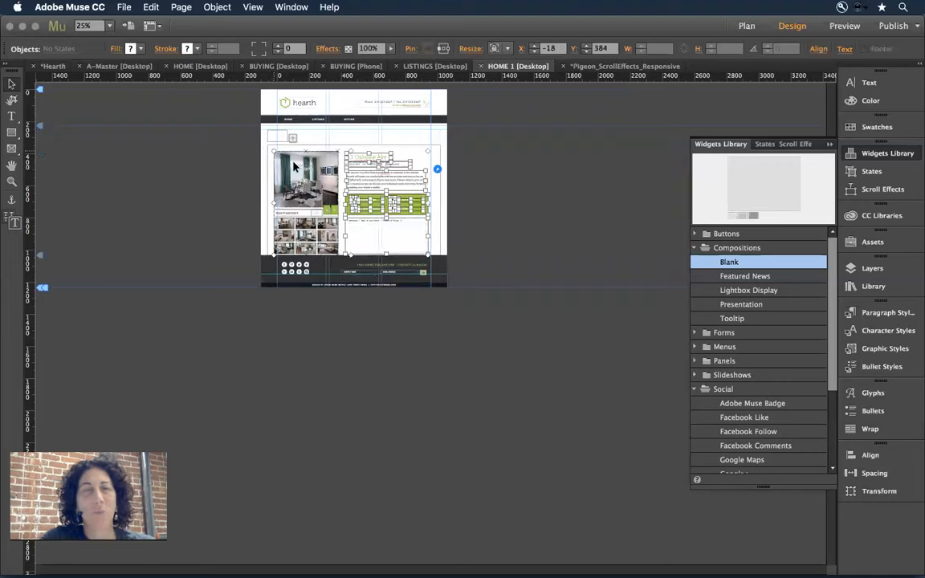
pyautogui.click(482, 200)
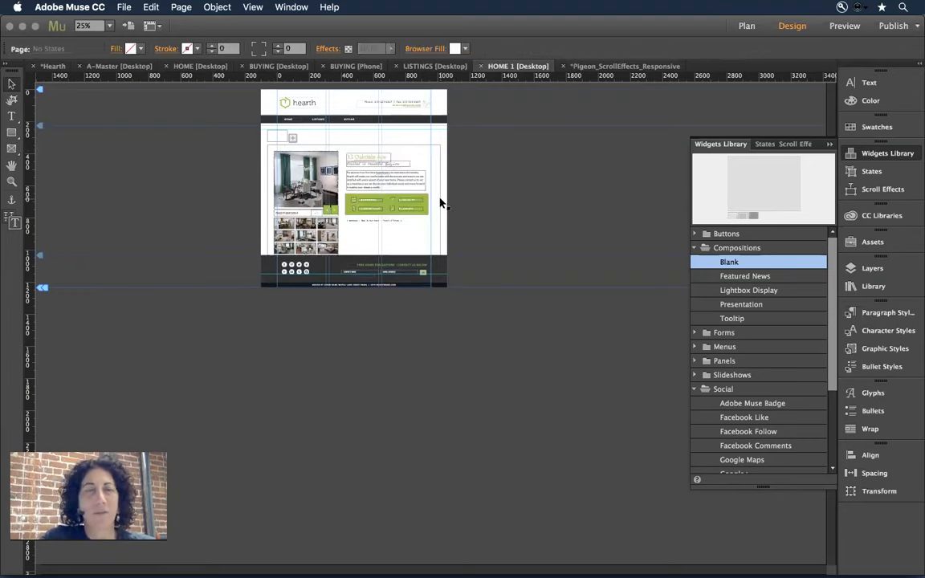
pyautogui.click(439, 199)
pyautogui.click(485, 199)
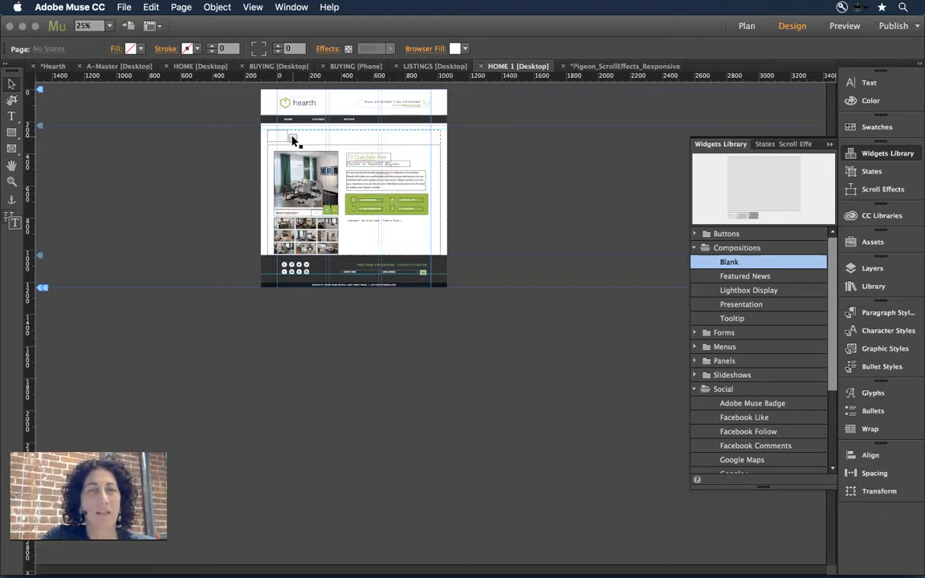
# Add a second trigger to the composition beside the first one
pyautogui.press('super+equal')
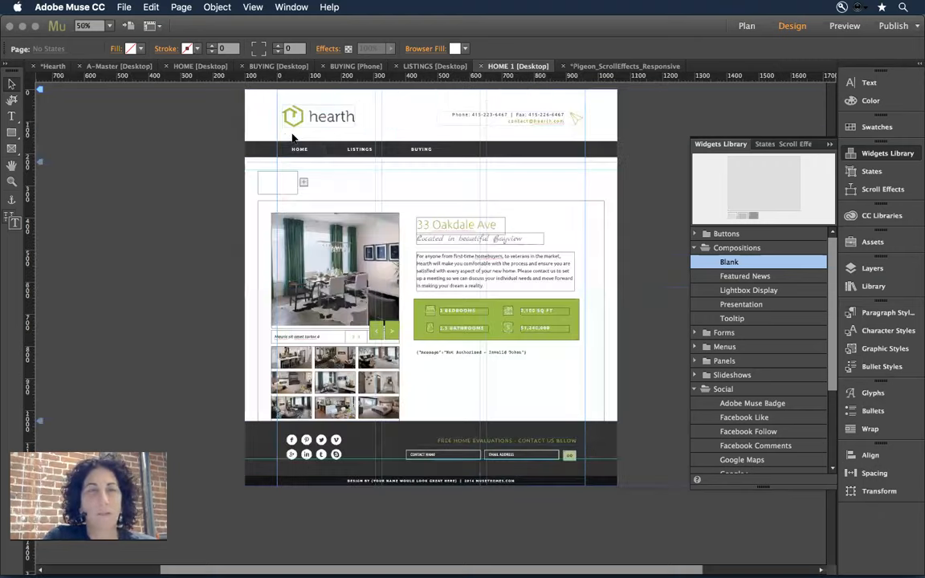
pyautogui.click(281, 185)
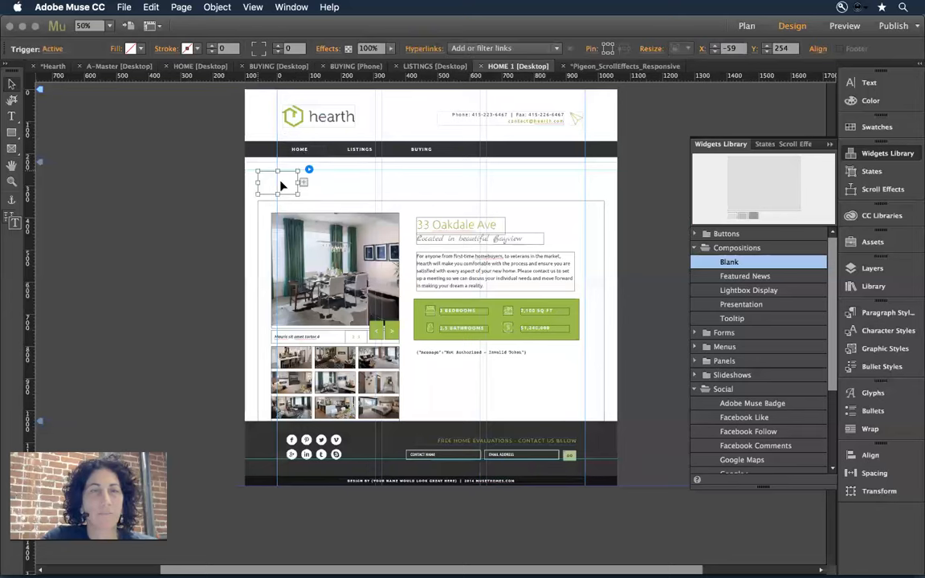
pyautogui.click(307, 185)
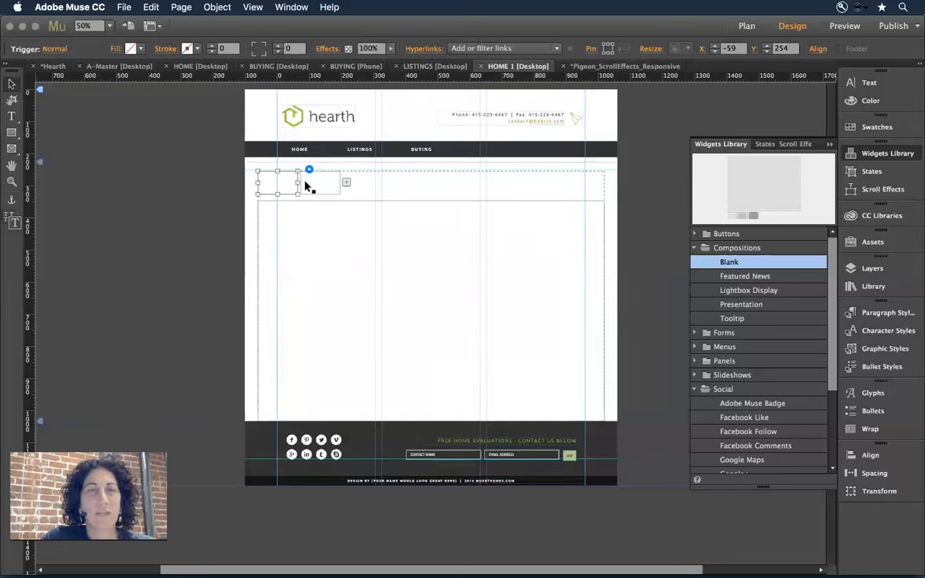
pyautogui.click(157, 231)
# Copy the property slideshow from the first trigger's target and activate the second trigger
pyautogui.click(271, 183)
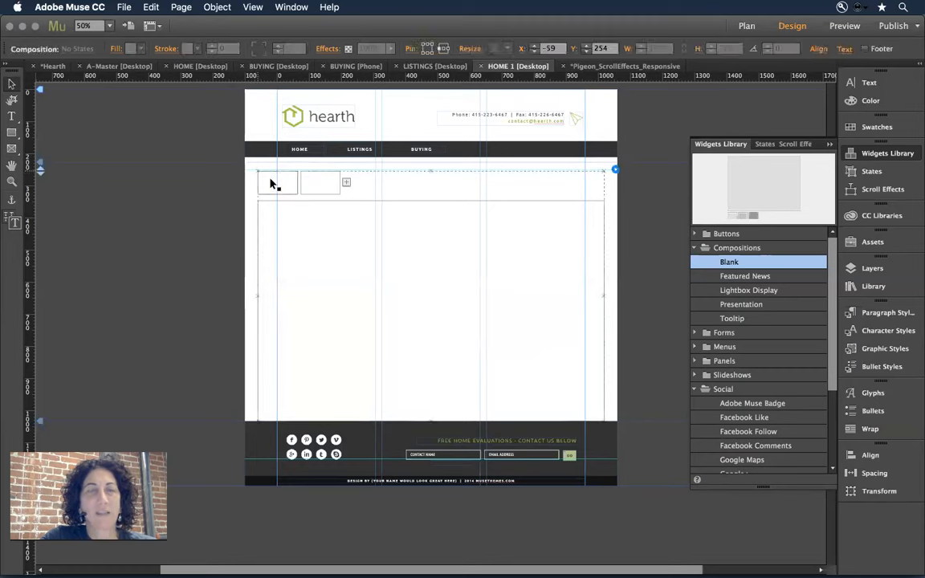
pyautogui.click(272, 183)
pyautogui.click(329, 255)
pyautogui.click(330, 255)
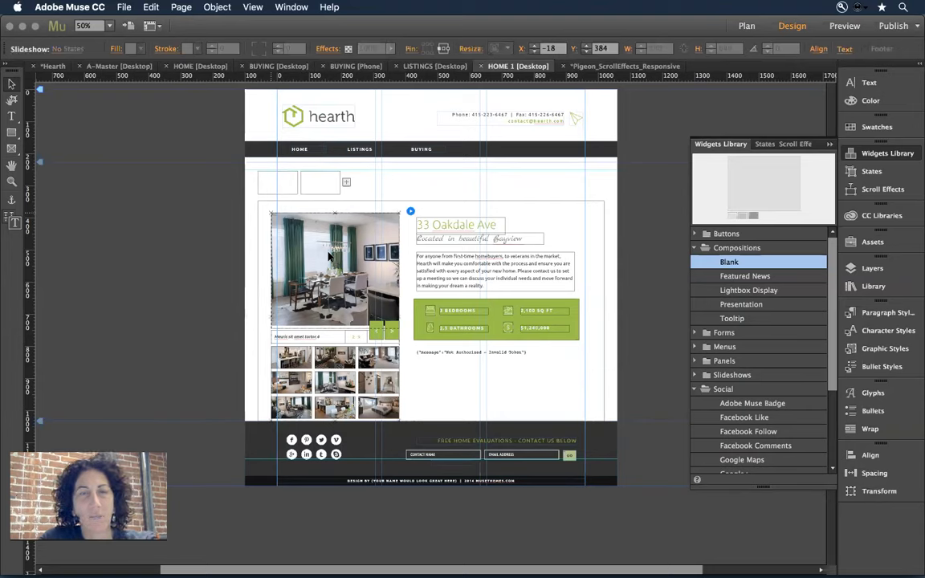
pyautogui.click(329, 183)
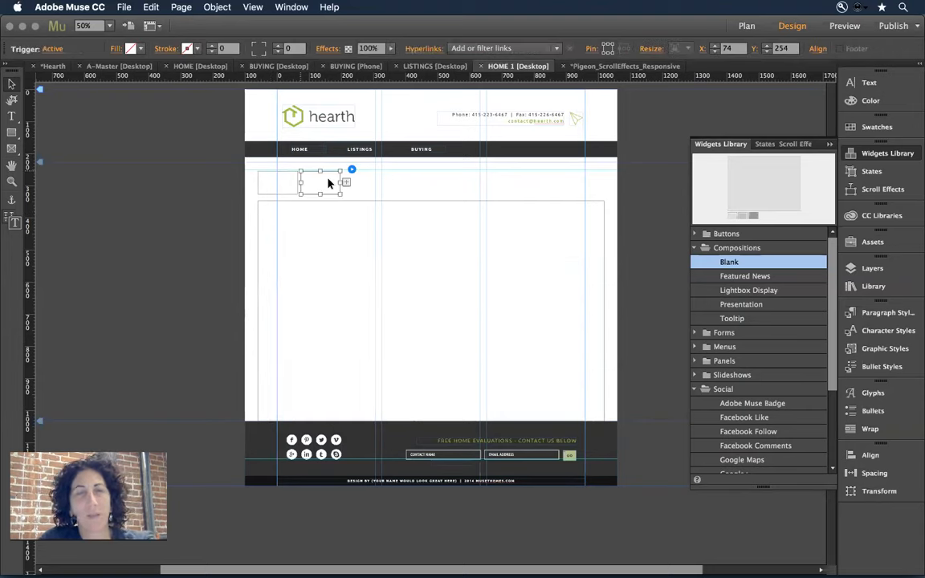
# Try to paste the slideshow with the second trigger selected and move it into the target, and delete the pasted copy
pyautogui.press('super+v')
pyautogui.moveTo(334, 211); pyautogui.dragTo(302, 245)
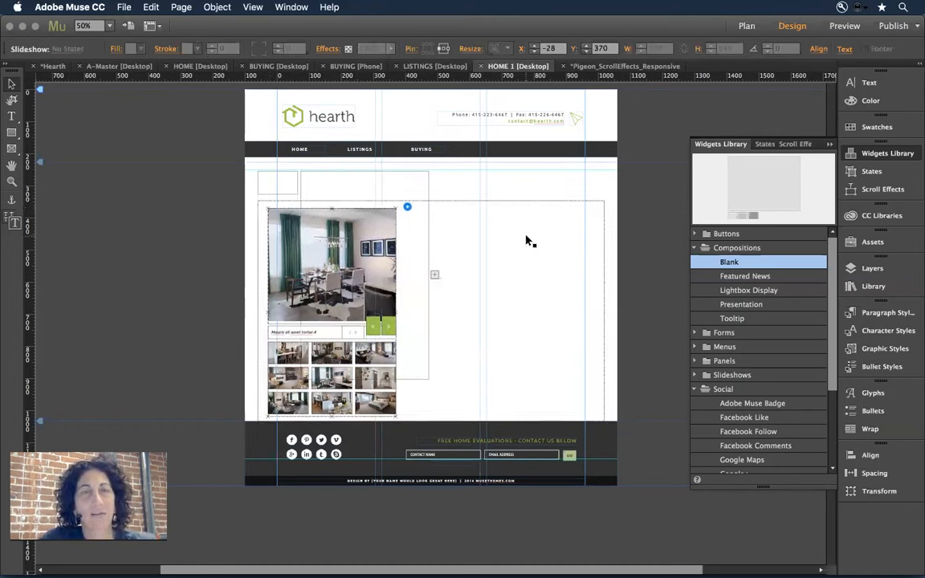
pyautogui.press('super+z')
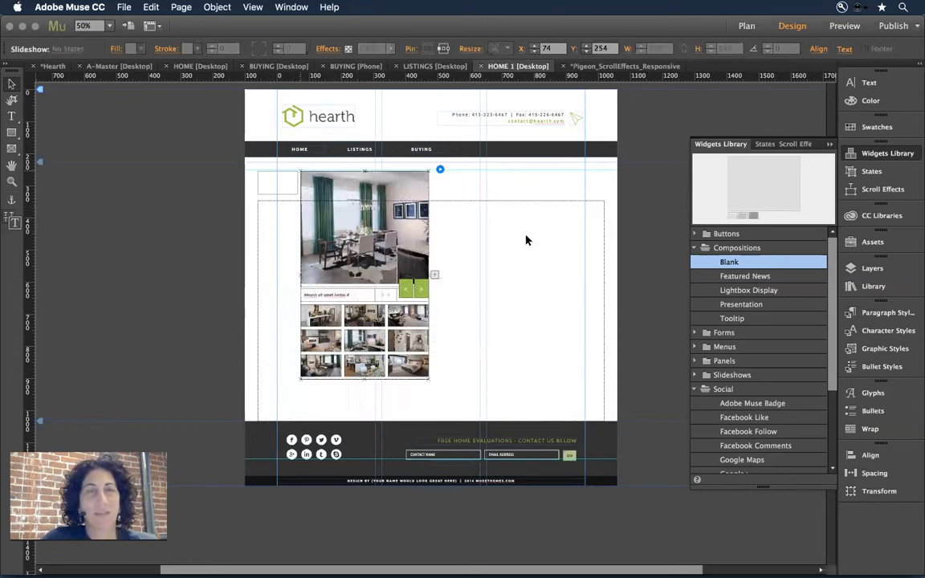
pyautogui.press('Delete')
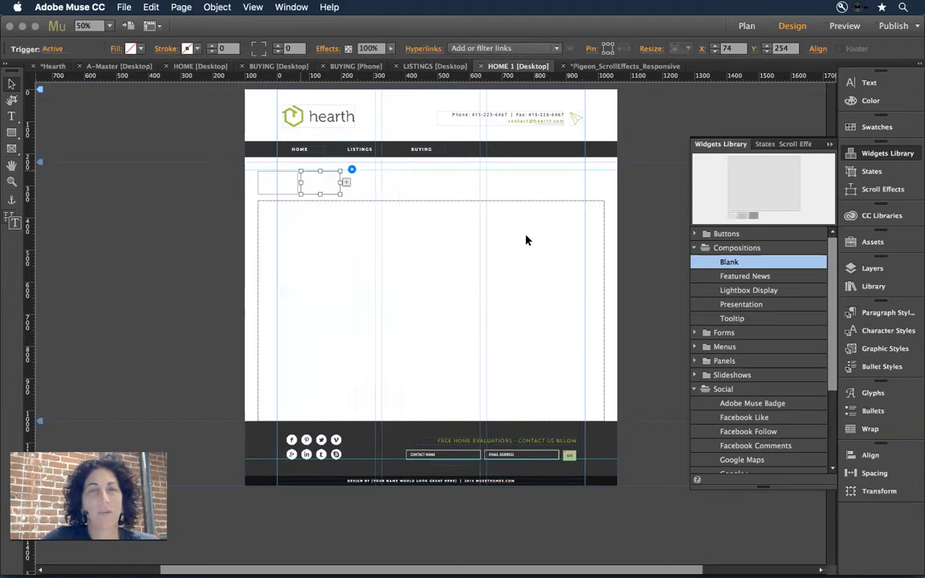
# Paste the slideshow with nothing selected and move it into the second trigger's target at X -15, Y 370
pyautogui.click(136, 244)
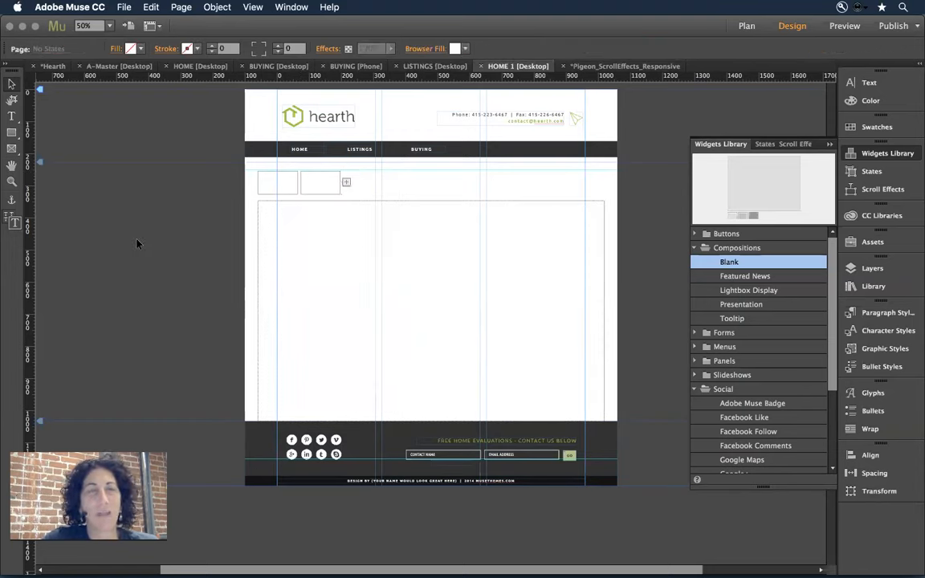
pyautogui.press('super+v')
pyautogui.moveTo(423, 274); pyautogui.dragTo(328, 262)
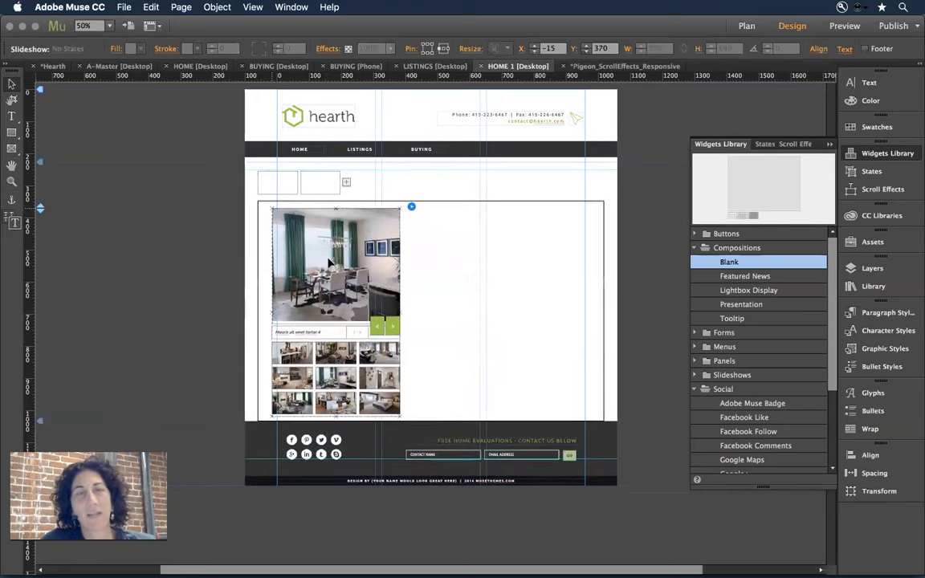
# Switch back and forth between the two triggers to compare the content of their target areas
pyautogui.click(283, 187)
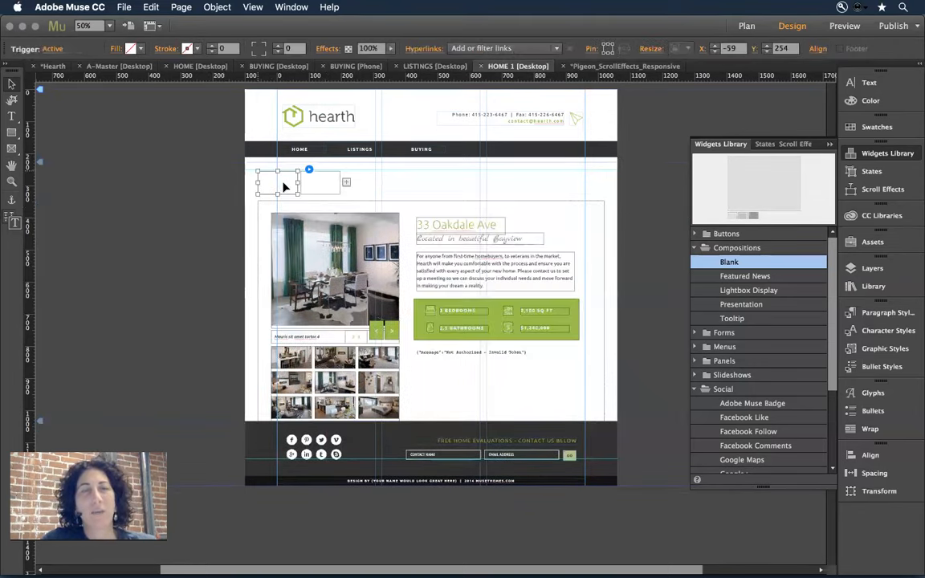
pyautogui.click(319, 185)
pyautogui.click(277, 184)
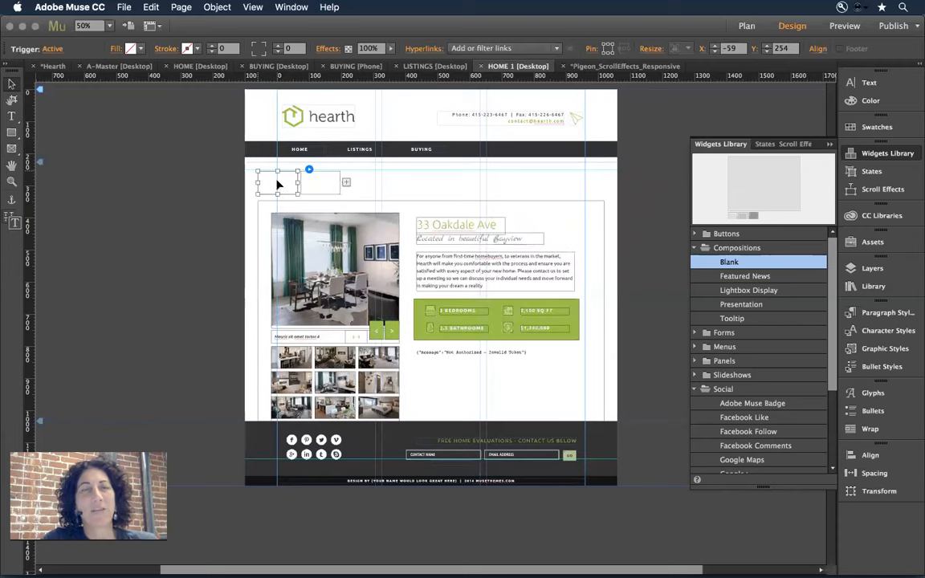
pyautogui.click(320, 183)
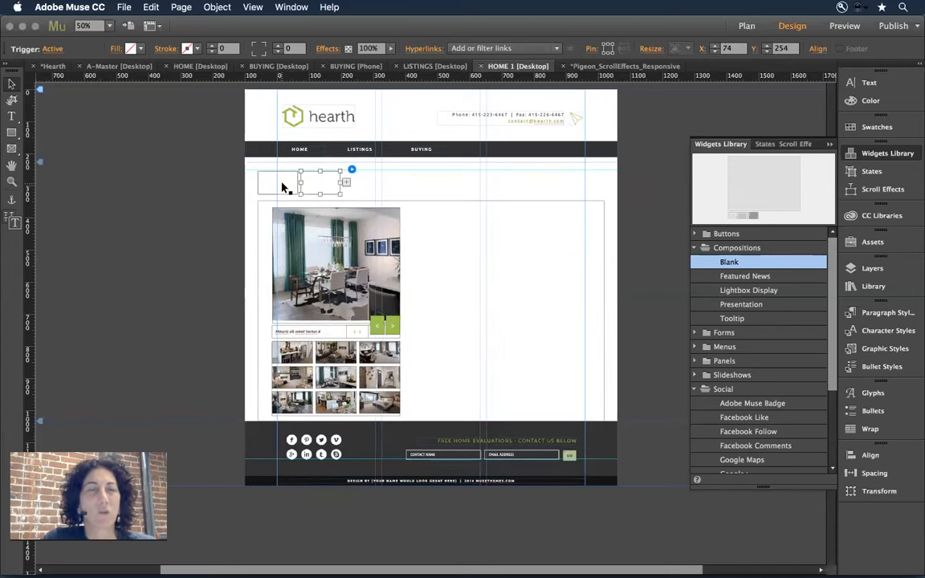
pyautogui.click(282, 187)
pyautogui.click(320, 182)
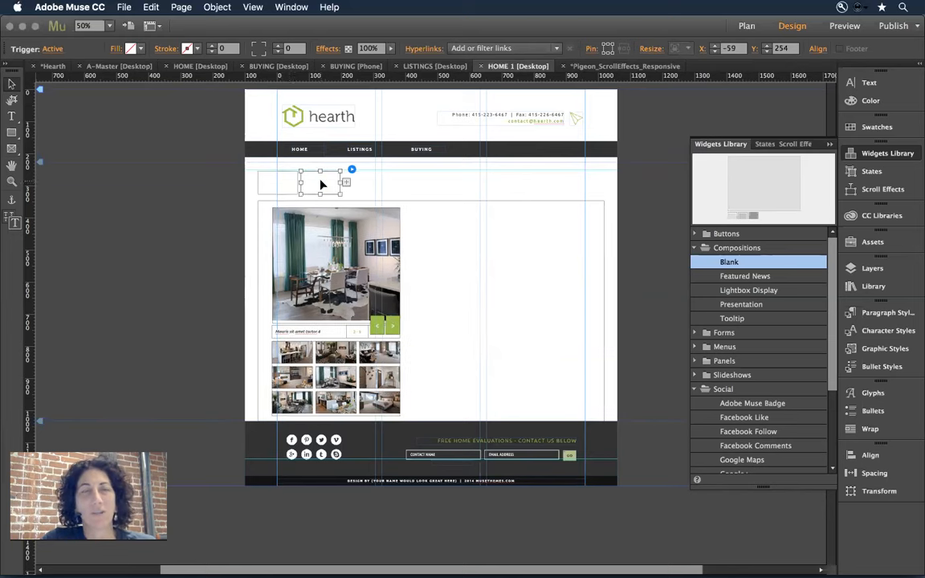
pyautogui.click(270, 189)
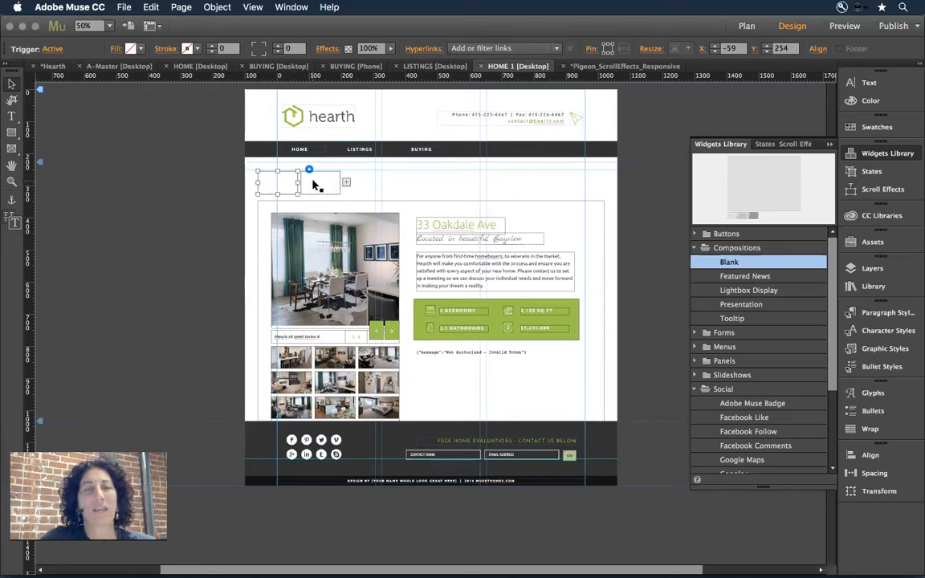
pyautogui.click(317, 182)
pyautogui.click(276, 186)
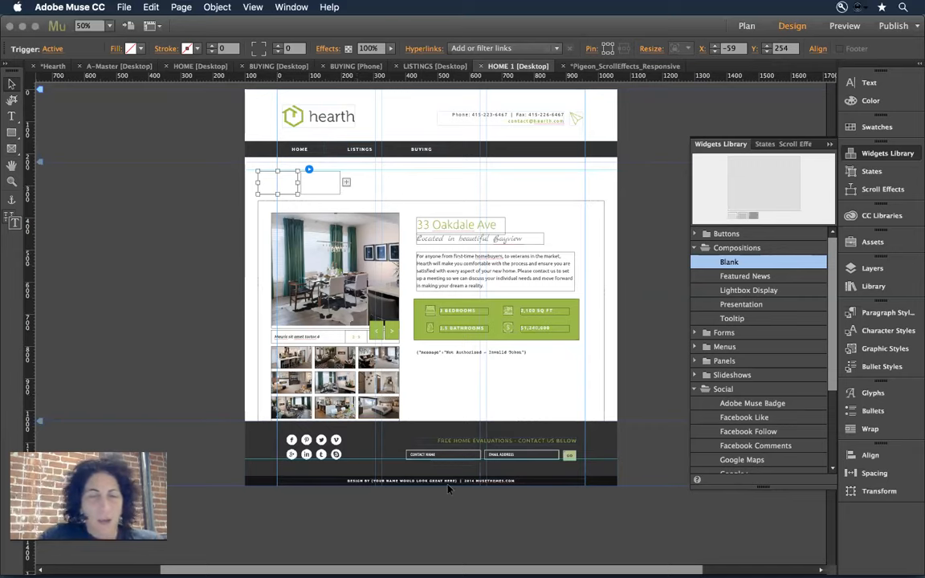
# View the slideshow-categories tip in Chrome's Google Slides presentation, exit presentation mode, and switch back to Adobe Muse
pyautogui.press('super+Tab')
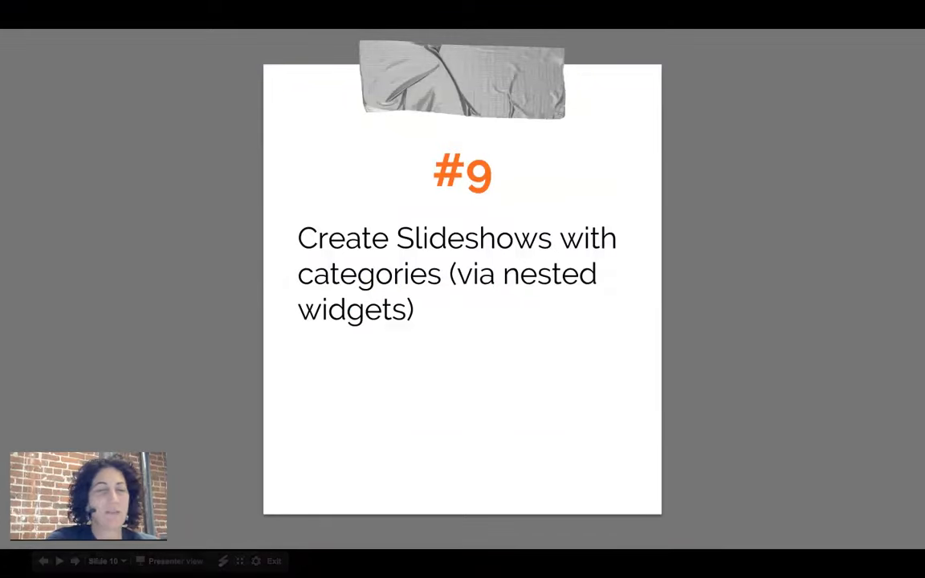
pyautogui.press('Escape')
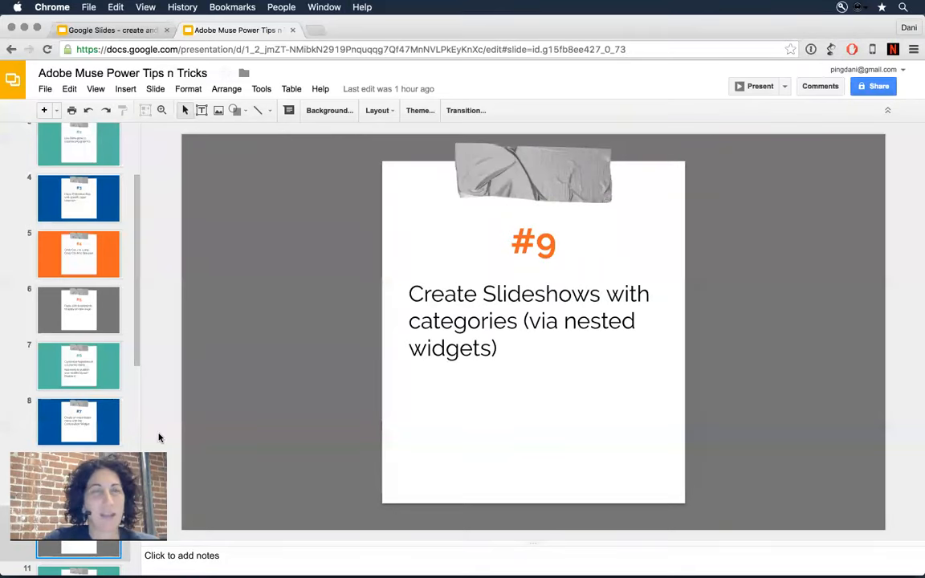
pyautogui.press('super+Tab')
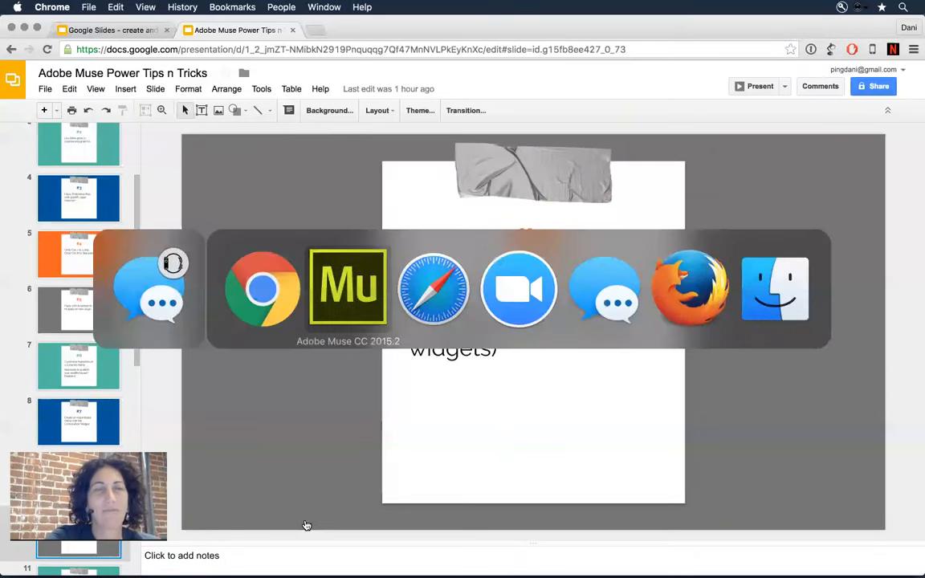
pyautogui.press('super+Tab')
pyautogui.press('super+Tab')
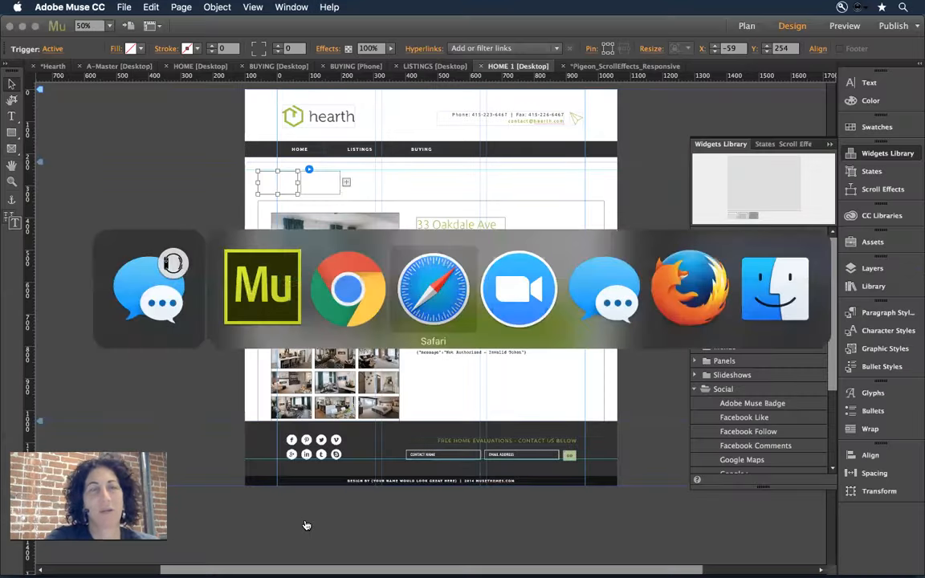
pyautogui.press('super+Tab')
pyautogui.press('super+Tab')
pyautogui.press('super+Tab')
pyautogui.press('super+Tab')
pyautogui.press('super+Tab')
pyautogui.press('super+Tab')
pyautogui.press('super+Tab')
pyautogui.press('super+Tab')
pyautogui.press('super+Tab')
pyautogui.press('super+Tab')
pyautogui.press('super+Tab')
pyautogui.press('super+Tab')
pyautogui.press('super+Tab')
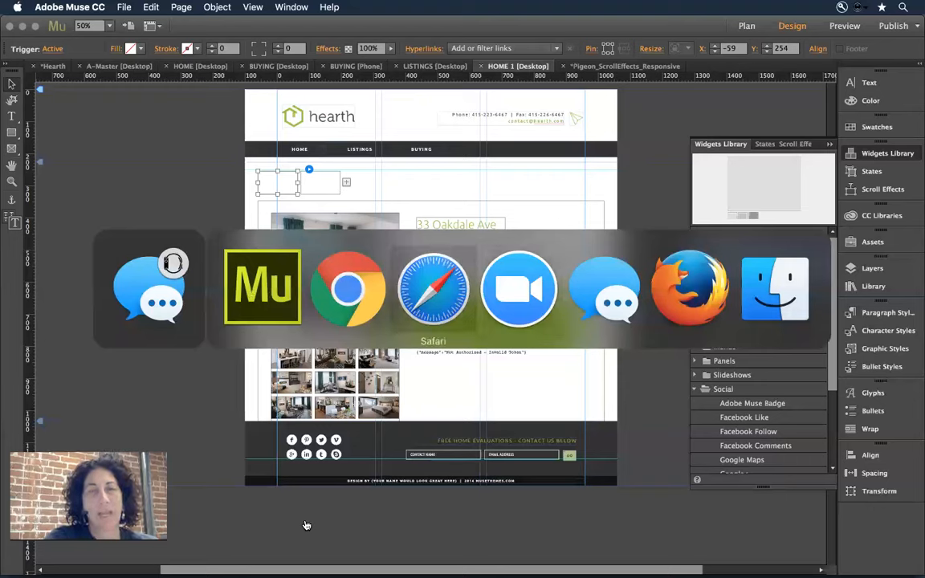
# Switch to Chrome, load facebook.com in a new window, and open the Adobe Muse page
pyautogui.press('super+Tab')
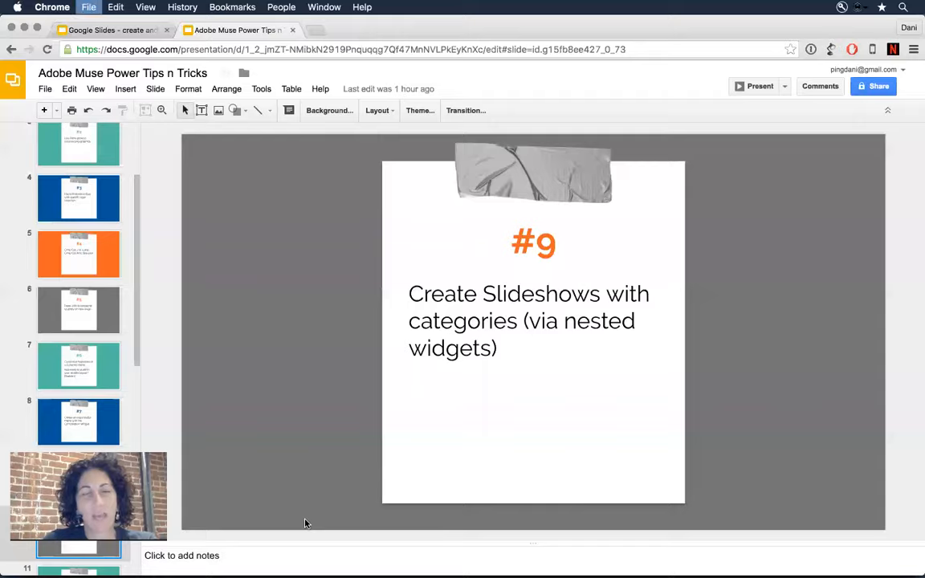
pyautogui.press('super+n')
pyautogui.write('facebook.com')
pyautogui.press('Return')
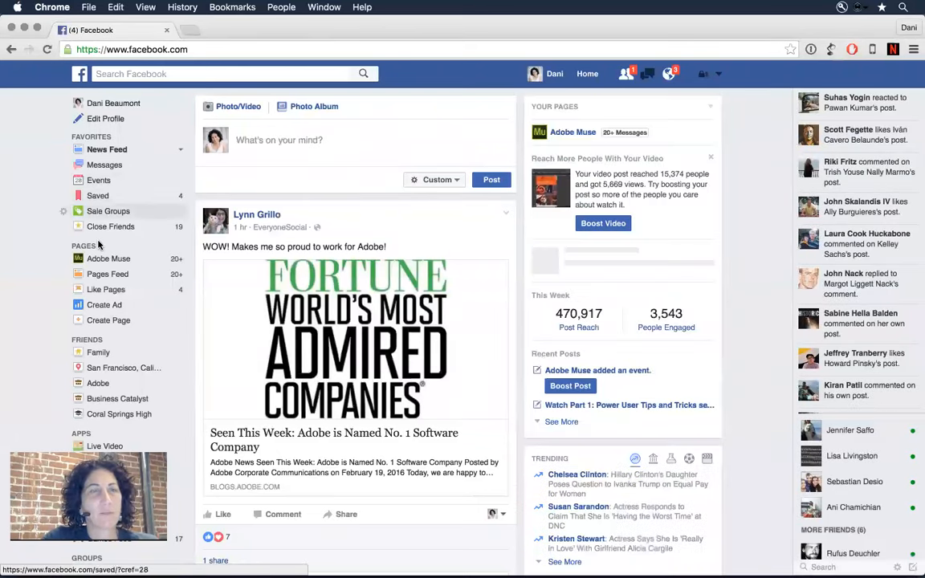
pyautogui.click(97, 266)
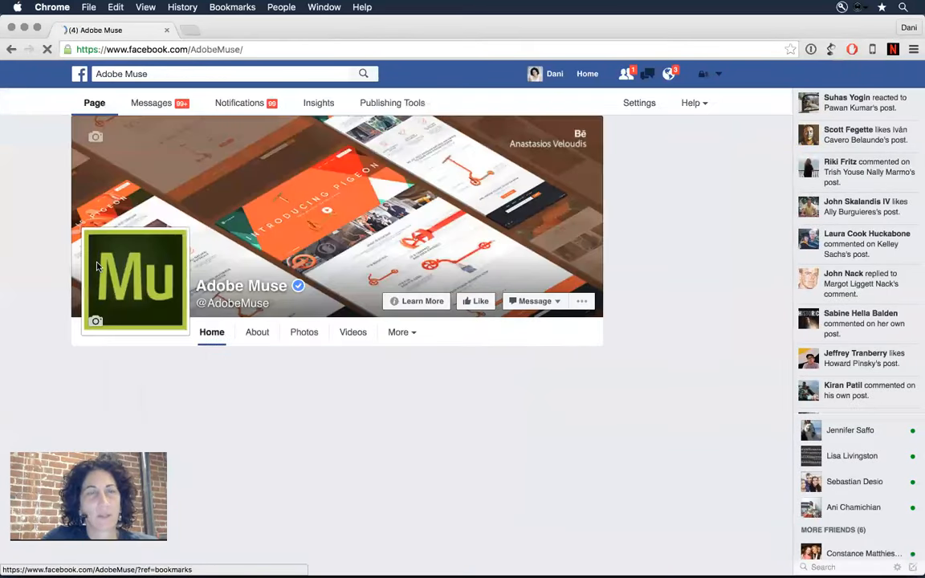
# Look through the Adobe Muse page's timeline, including the Tips 'n Tricks event and the recorded Part 1 live session
pyautogui.click(395, 334)
pyautogui.scroll(-10, 700, 454)
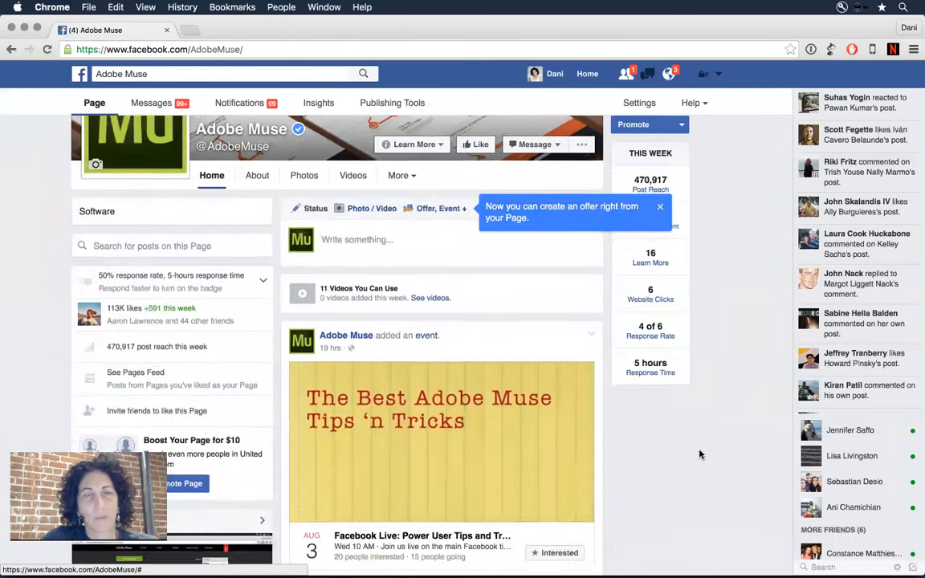
pyautogui.scroll(5, 699, 454)
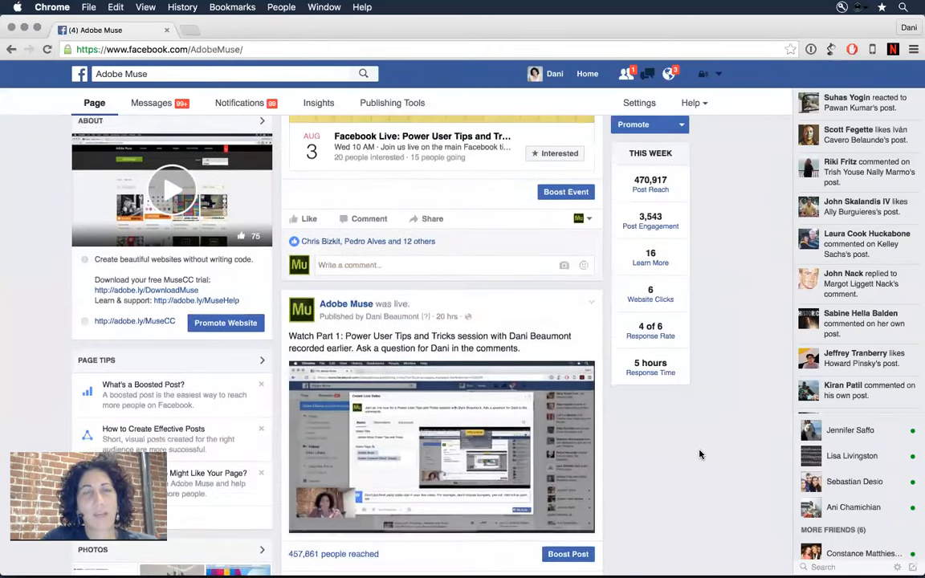
pyautogui.scroll(-1, 699, 455)
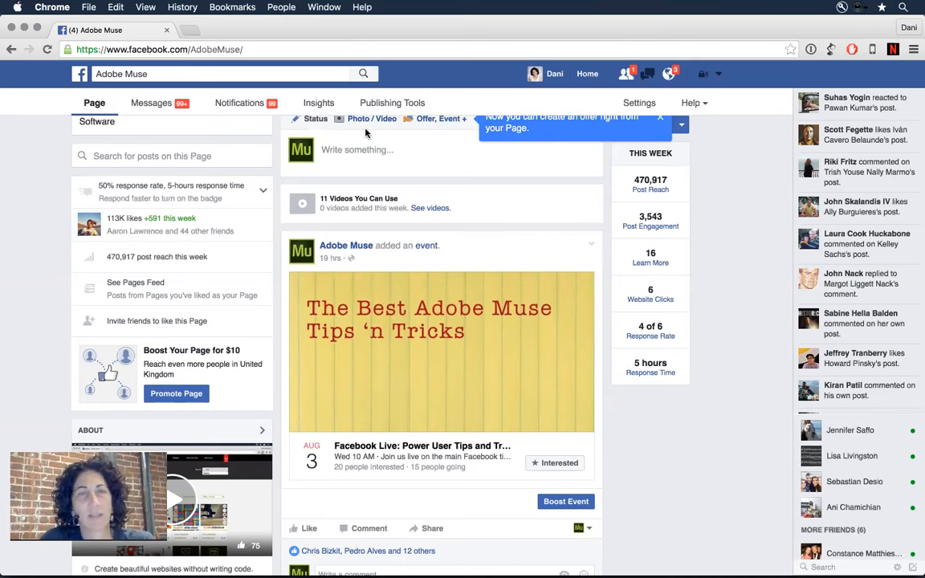
pyautogui.scroll(3, 463, 188)
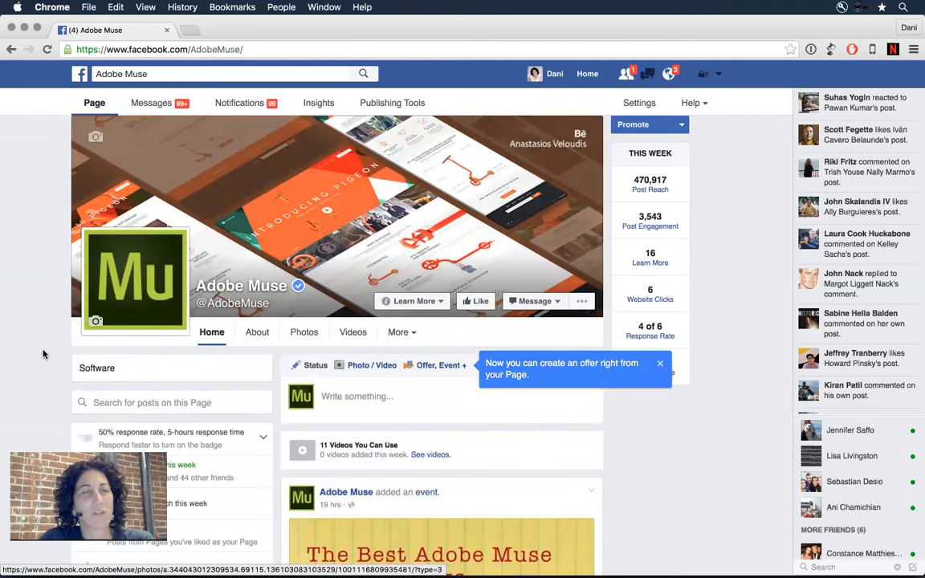
# Open the Adobe Muse page's videos, expand the full video list, and browse the playlists and recordings
pyautogui.click(352, 332)
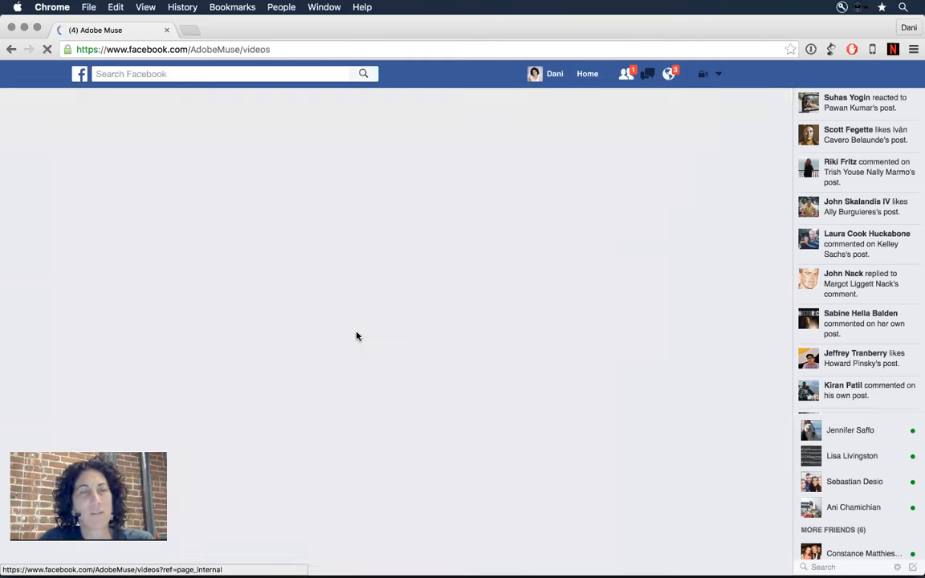
pyautogui.scroll(-2, 355, 334)
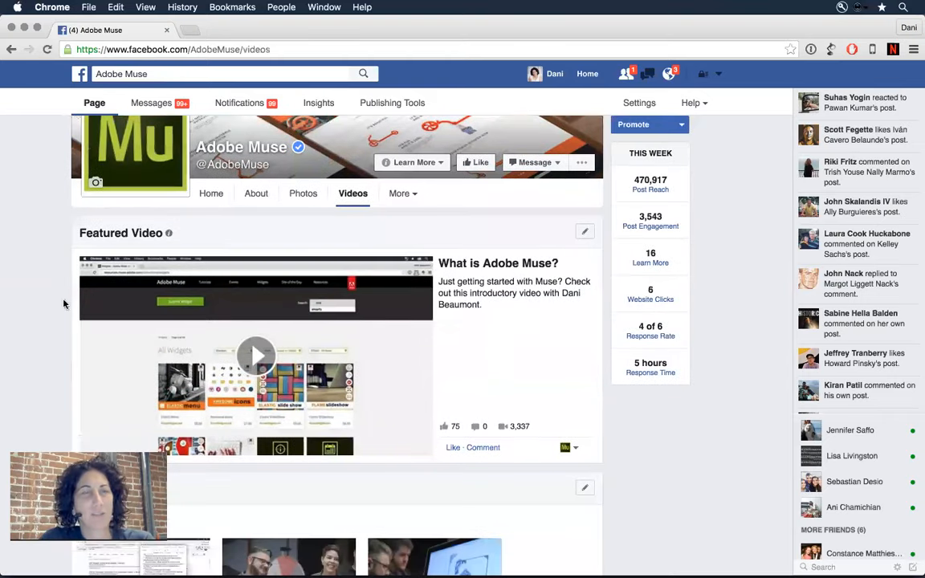
pyautogui.scroll(-10, 18, 361)
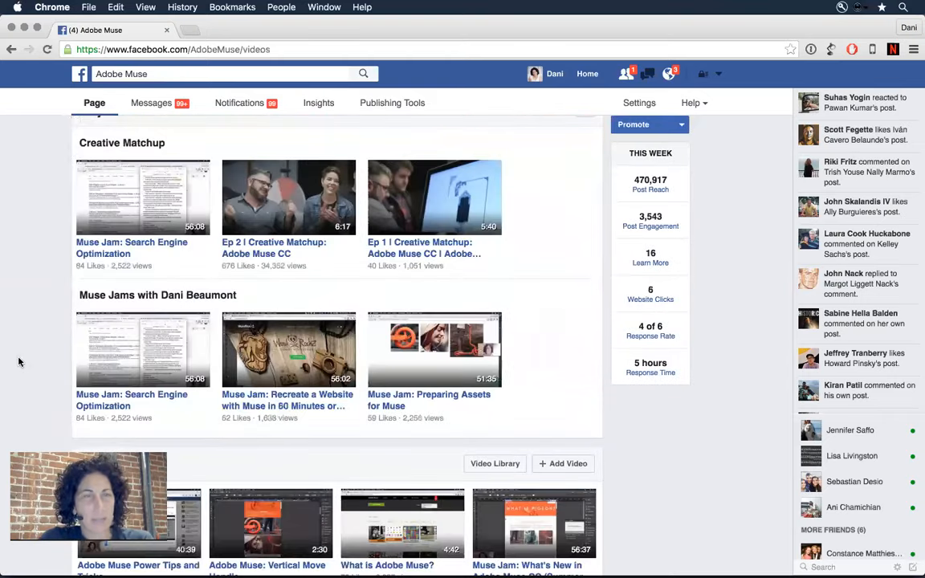
pyautogui.scroll(-8, 19, 361)
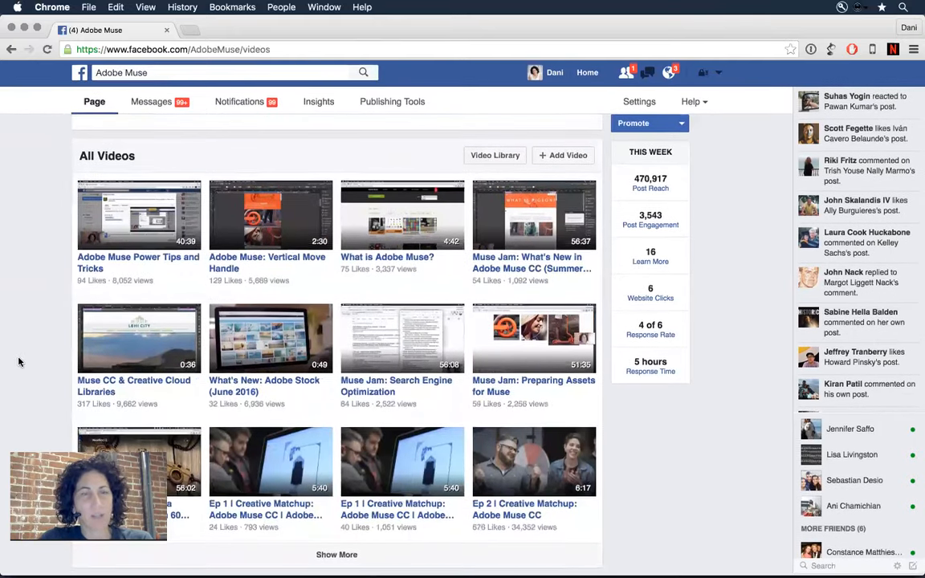
pyautogui.click(347, 553)
pyautogui.scroll(-3, 409, 452)
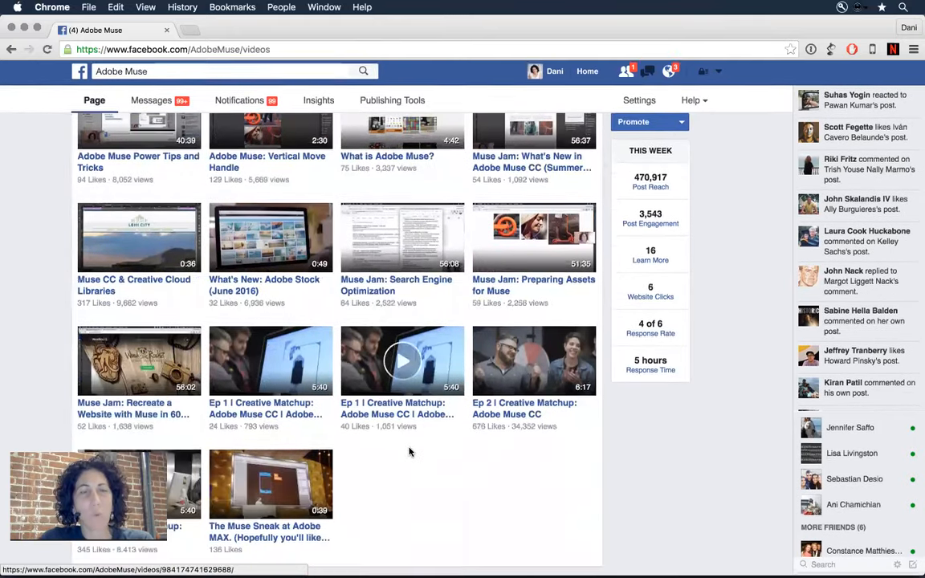
pyautogui.scroll(10, 501, 515)
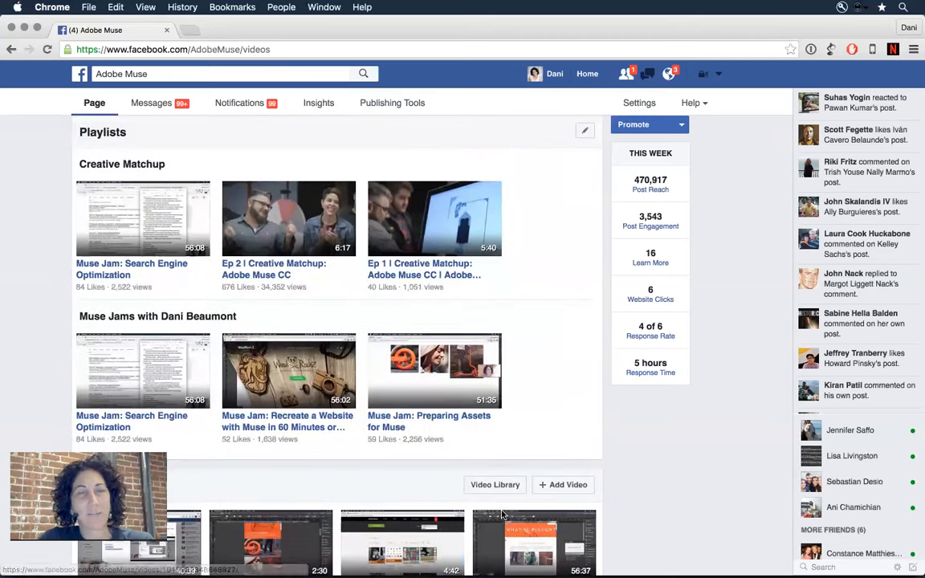
pyautogui.scroll(3, 501, 514)
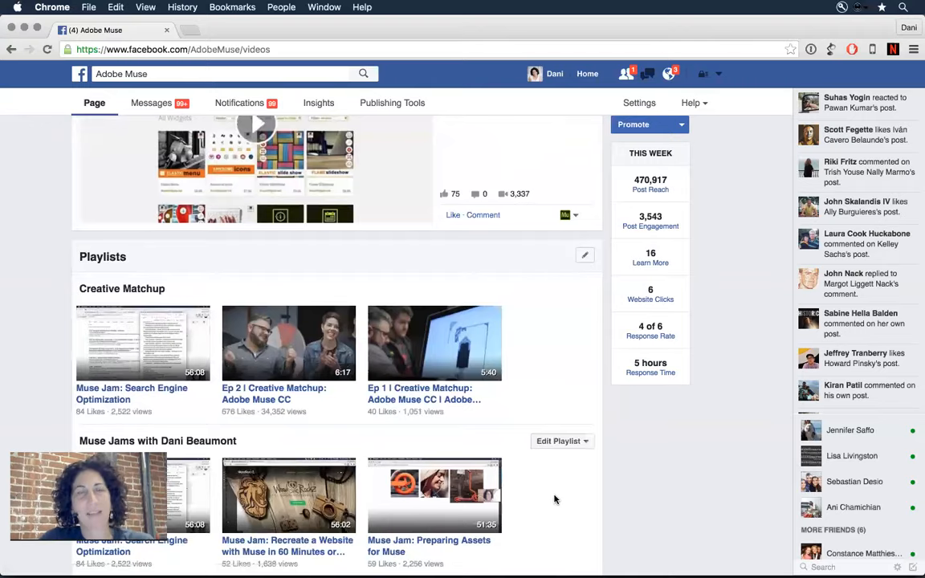
pyautogui.scroll(-10, 553, 498)
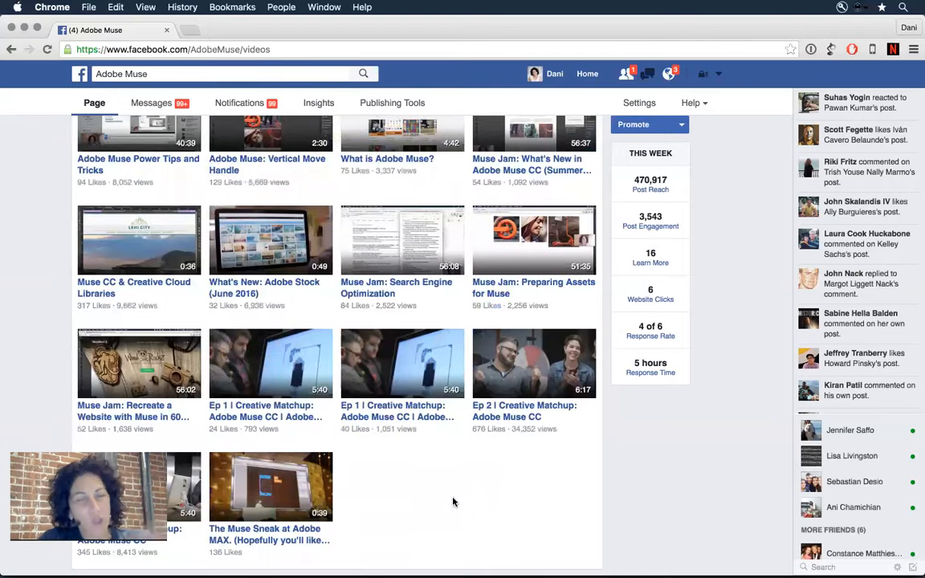
# Search the videos page for "assets" and look over the Muse Jam recordings in the playlists and full list
pyautogui.press('super+f')
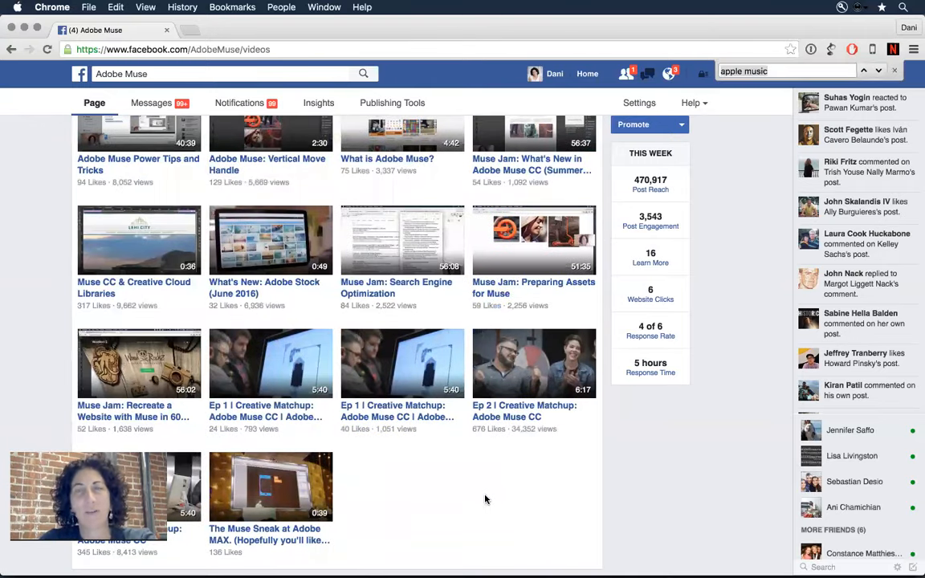
pyautogui.write('assets')
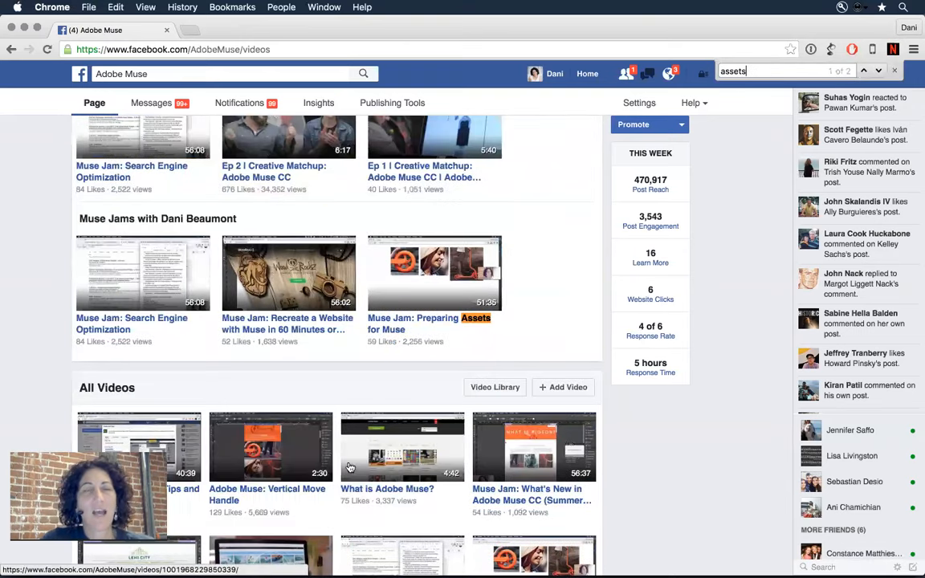
pyautogui.scroll(-5, 350, 464)
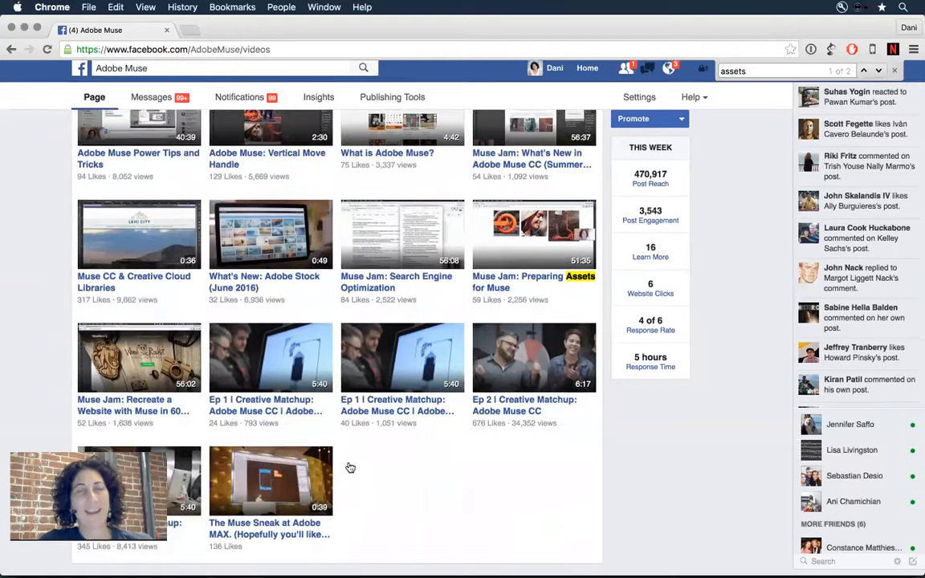
pyautogui.scroll(10, 351, 467)
pyautogui.scroll(-8, 351, 467)
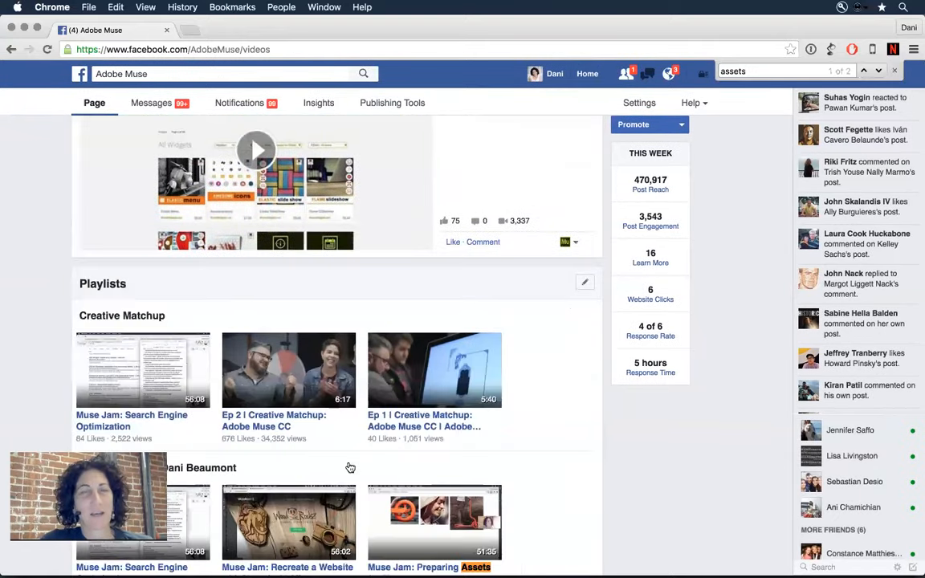
pyautogui.scroll(-4, 350, 467)
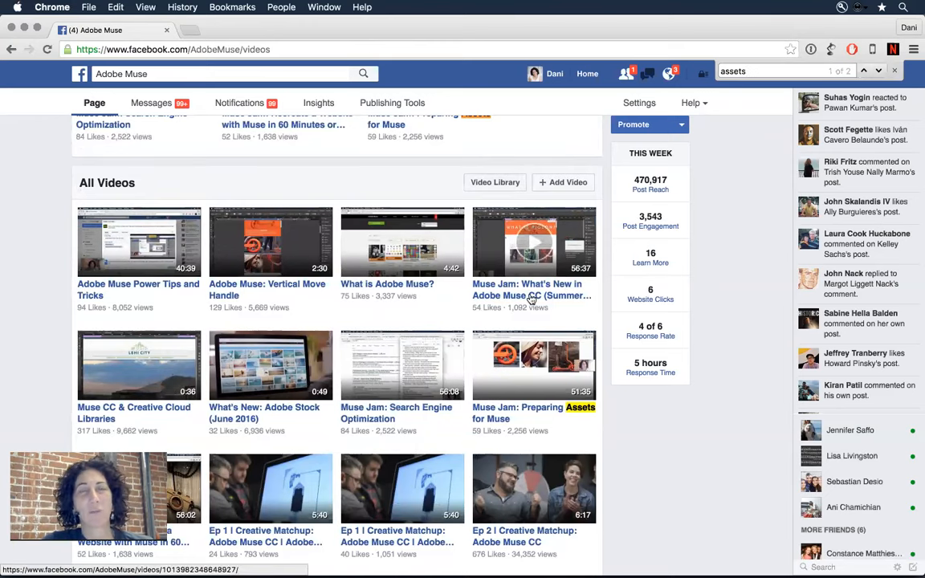
pyautogui.scroll(7, 531, 299)
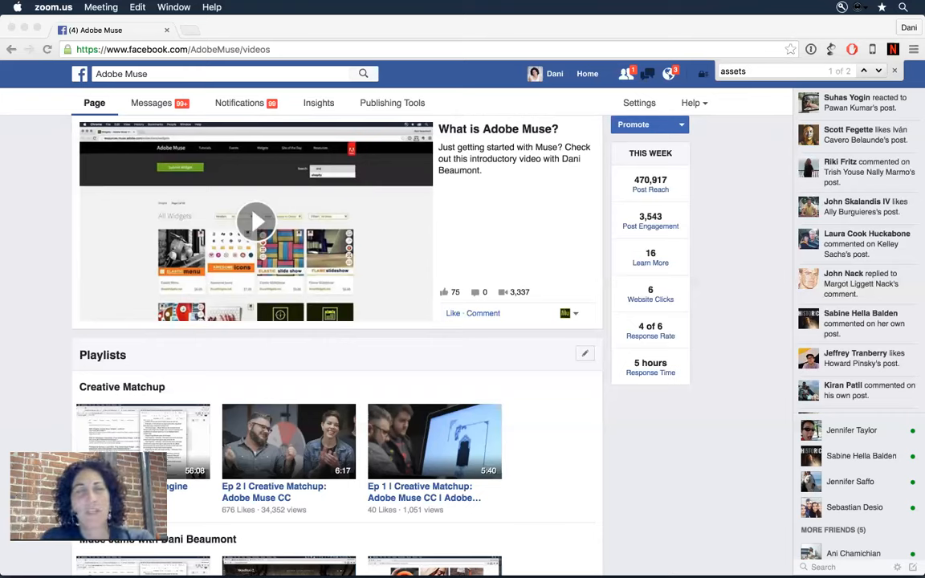
# Go to muse.adobe.com and open the widgets collection to look through the available widgets
pyautogui.click(33, 138)
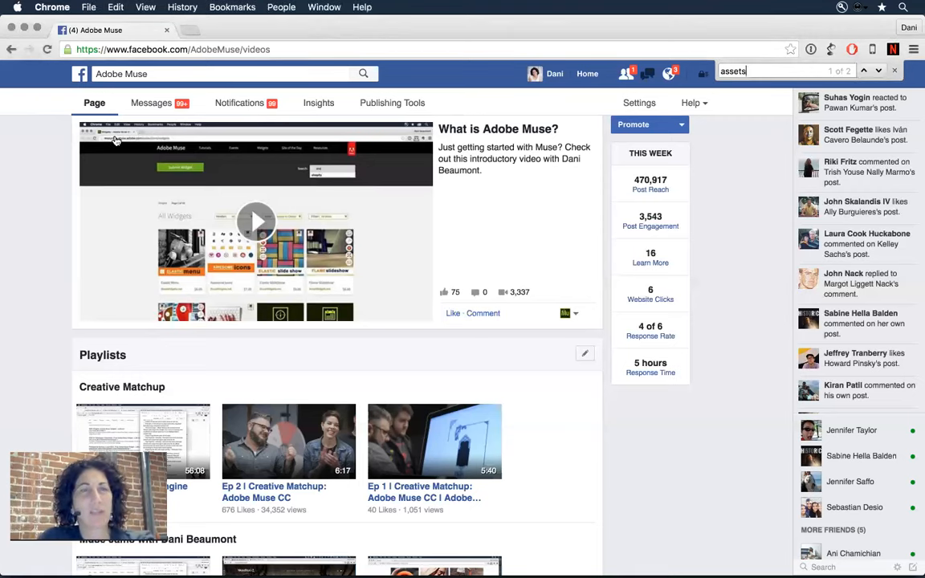
pyautogui.click(289, 50)
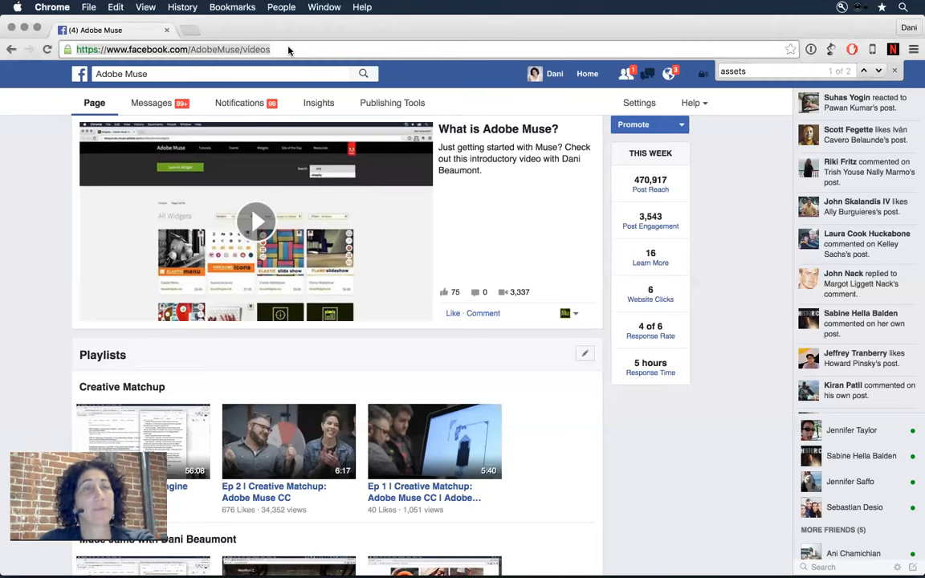
pyautogui.write('muse.adobe.com')
pyautogui.press('Return')
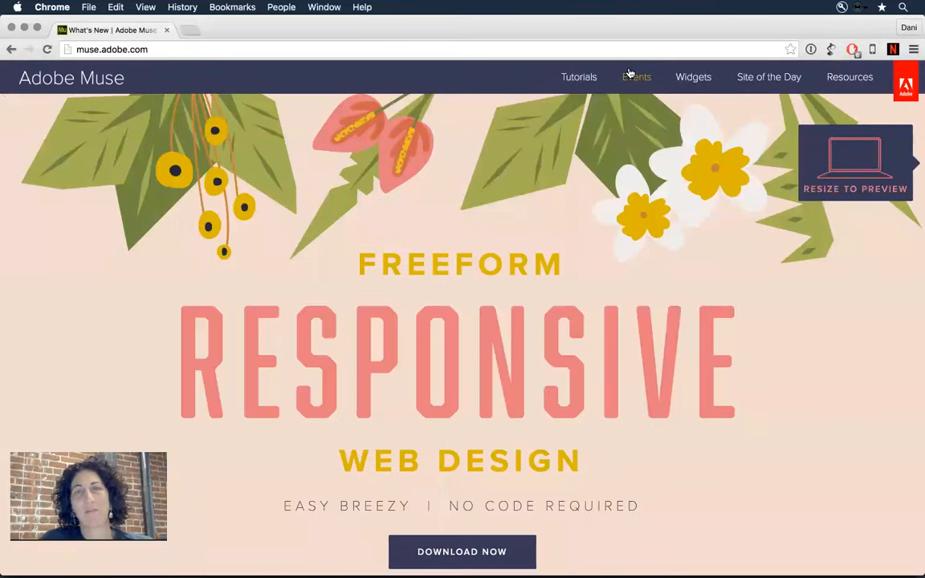
pyautogui.click(634, 79)
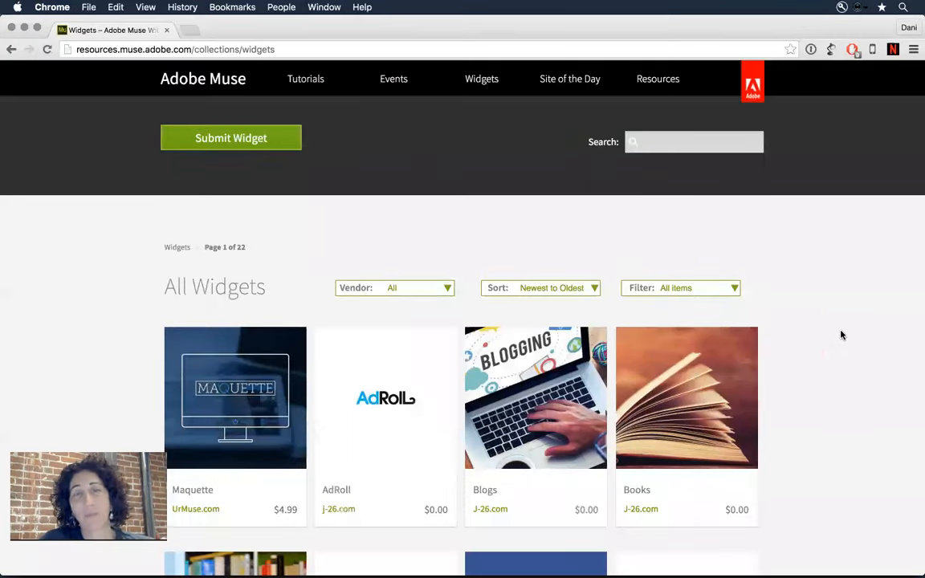
pyautogui.scroll(-4, 841, 334)
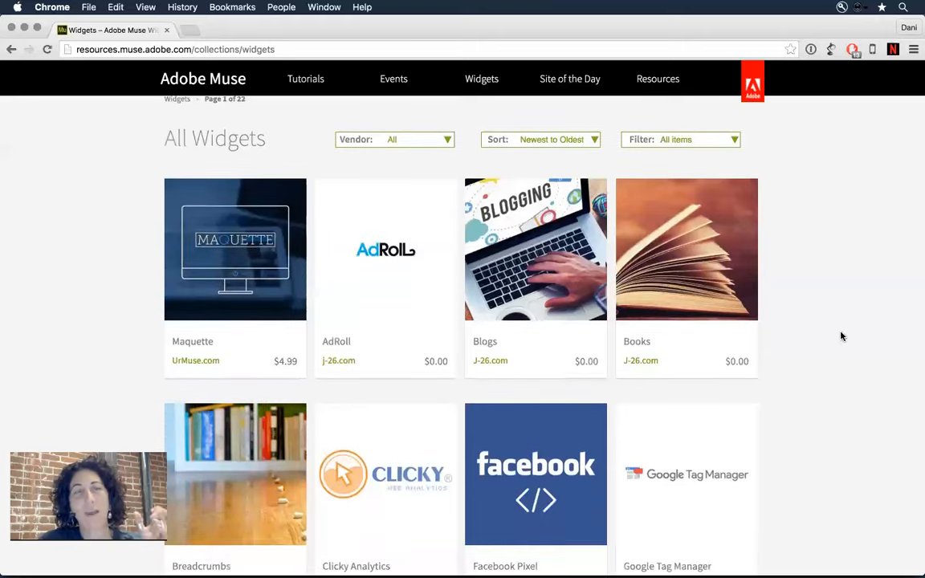
pyautogui.scroll(5, 839, 335)
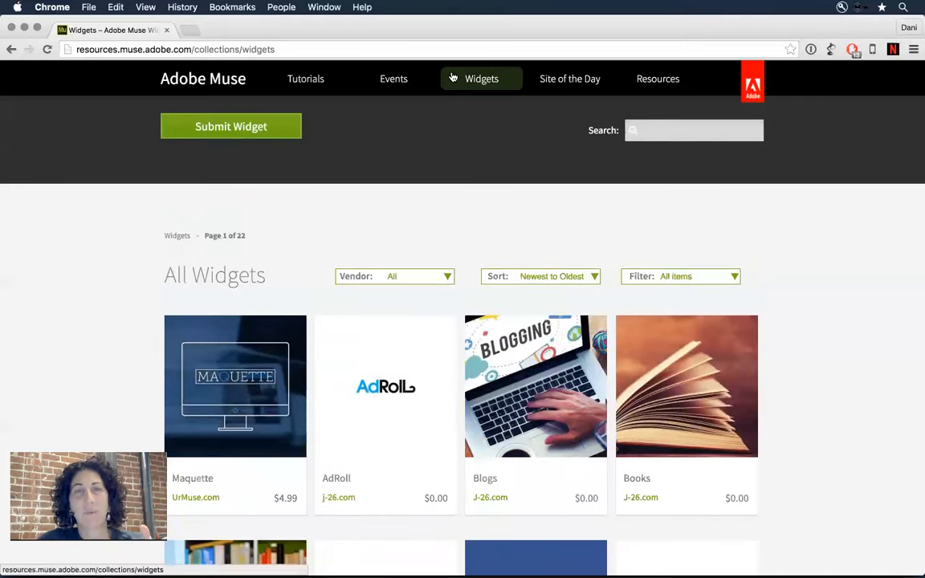
# Open the Adobe Muse events page and look through the upcoming live events and past recordings
pyautogui.click(402, 79)
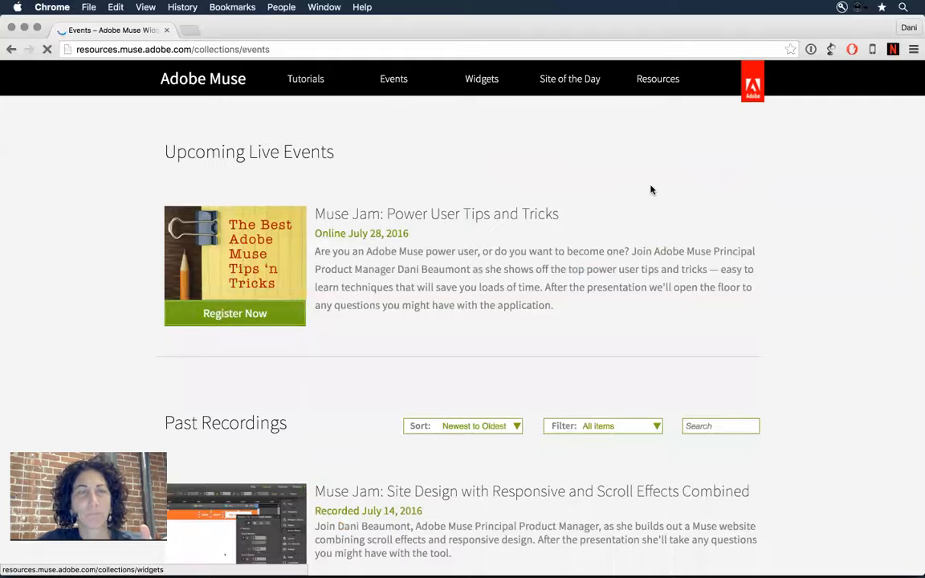
pyautogui.scroll(-10, 768, 289)
pyautogui.scroll(-20, 769, 290)
pyautogui.scroll(20, 768, 290)
# Open the Adobe Muse tutorials page and look through the What's New, Starter Designs and Learn More sections
pyautogui.click(311, 78)
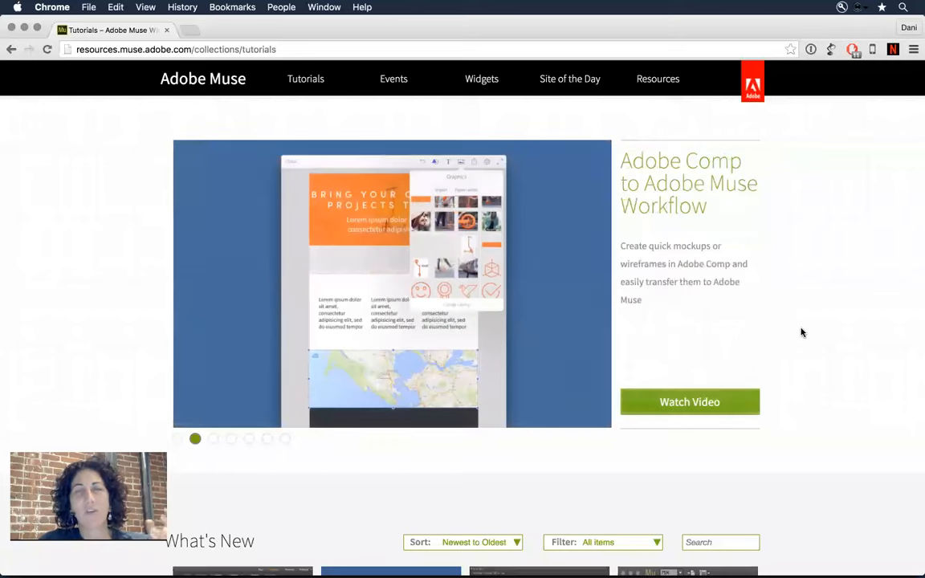
pyautogui.scroll(-5, 801, 331)
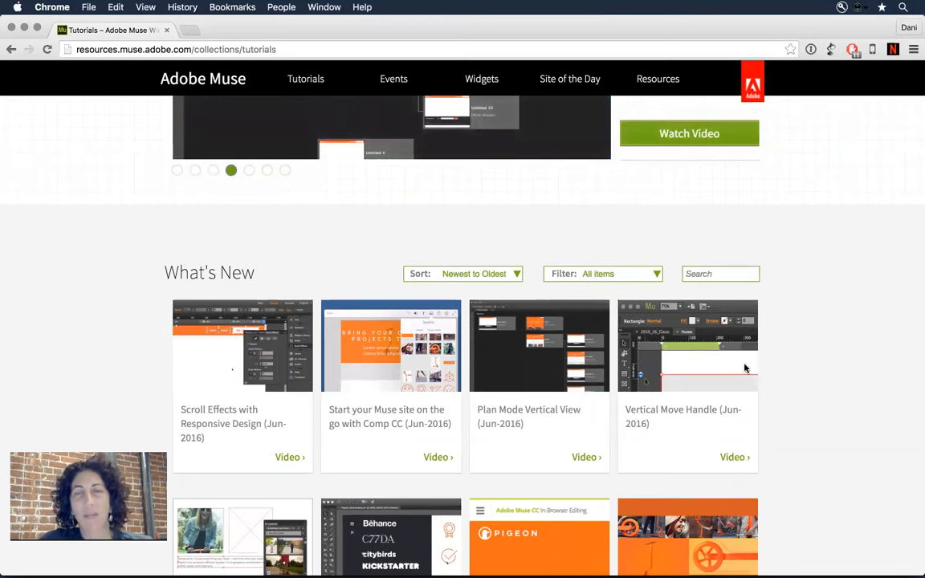
pyautogui.scroll(-5, 745, 366)
pyautogui.scroll(1, 745, 368)
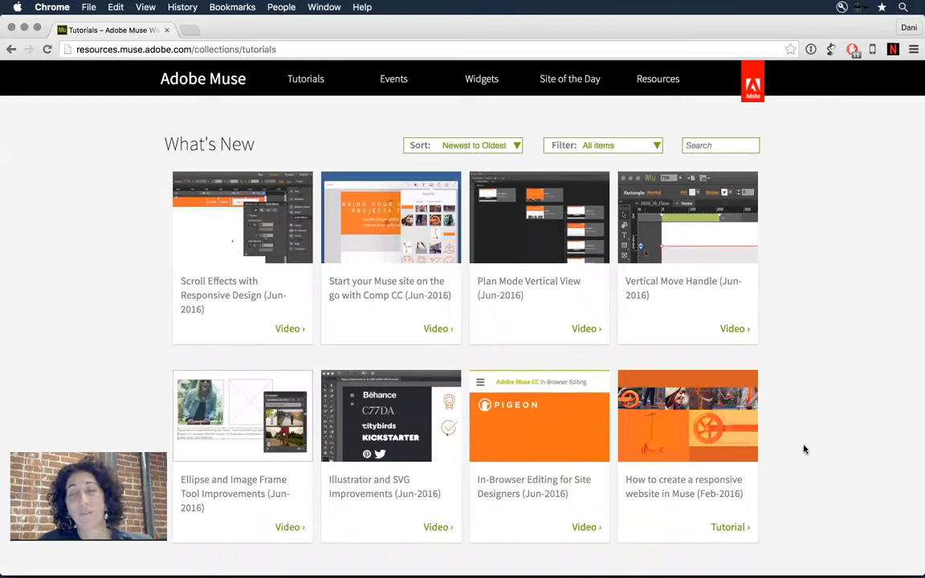
pyautogui.scroll(-5, 821, 439)
pyautogui.scroll(-3, 821, 439)
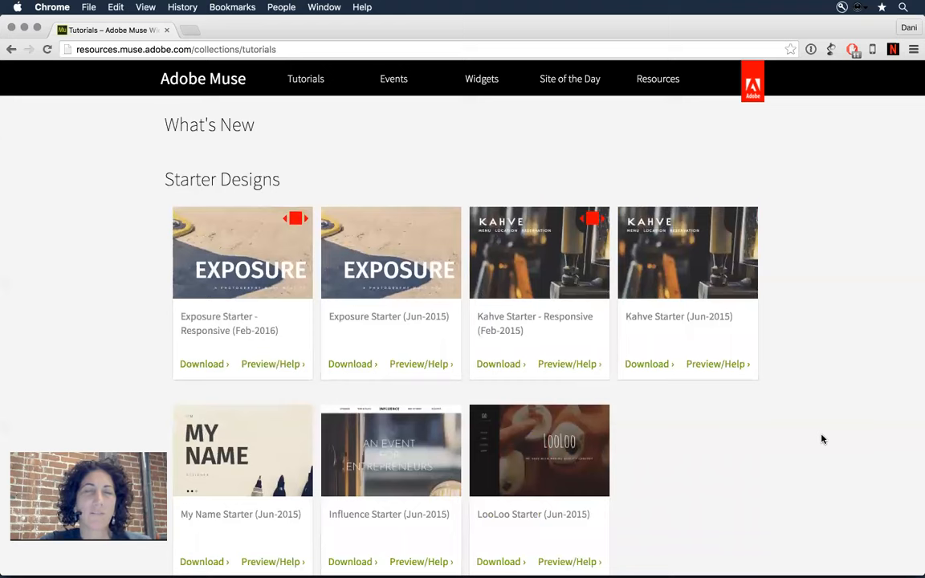
pyautogui.scroll(-5, 821, 438)
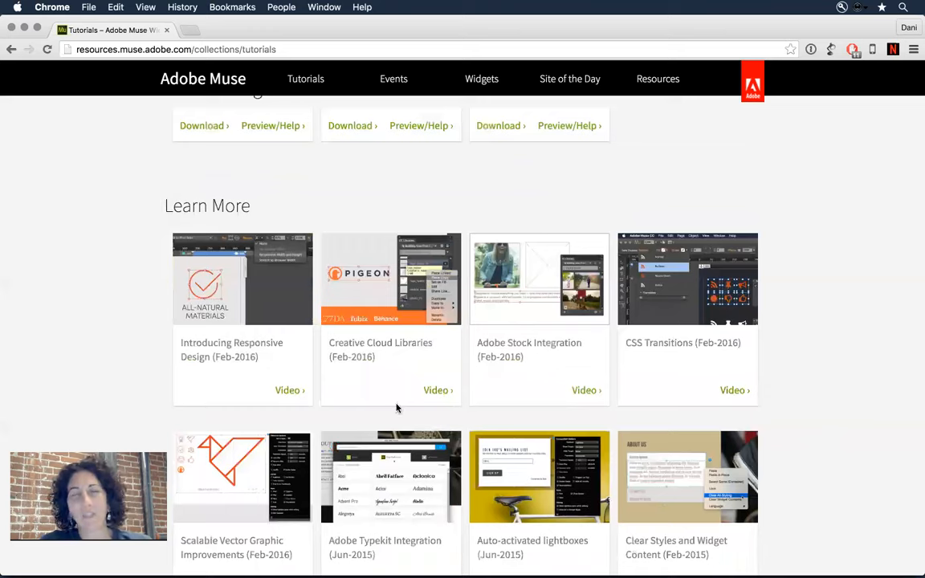
pyautogui.scroll(10, 857, 391)
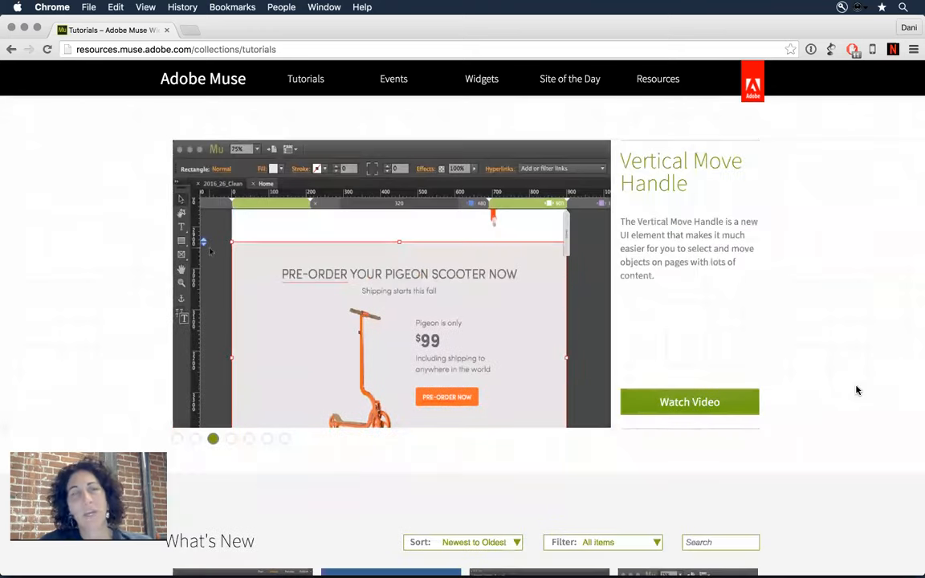